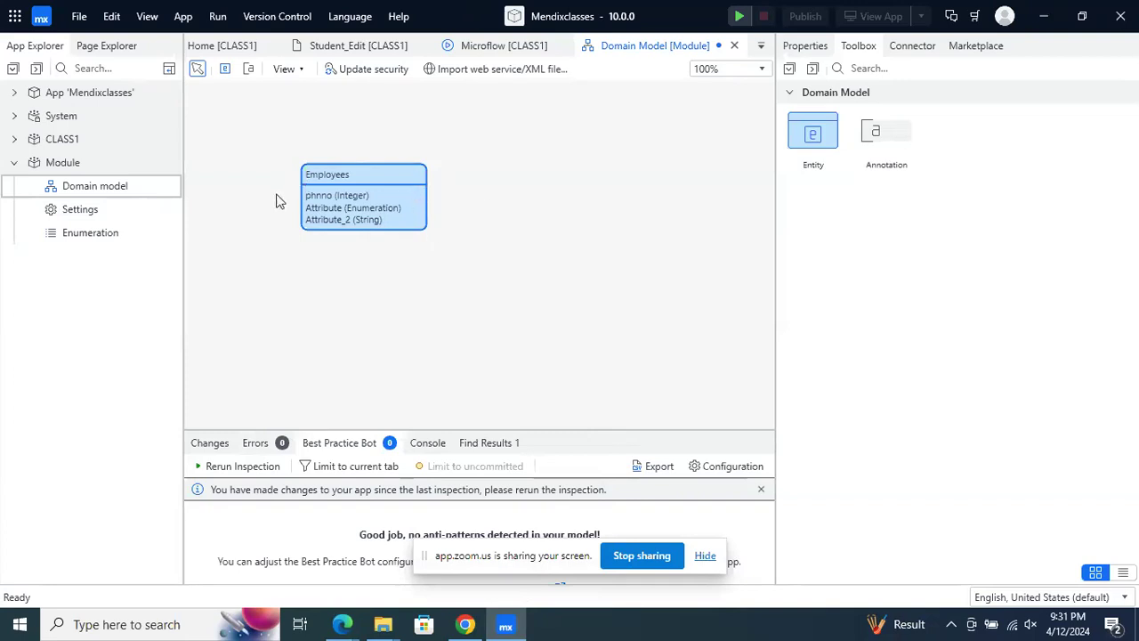
Add a string attribute called Name to the Employees entity
{"action": "double_click", "coordinate": [359, 174]}
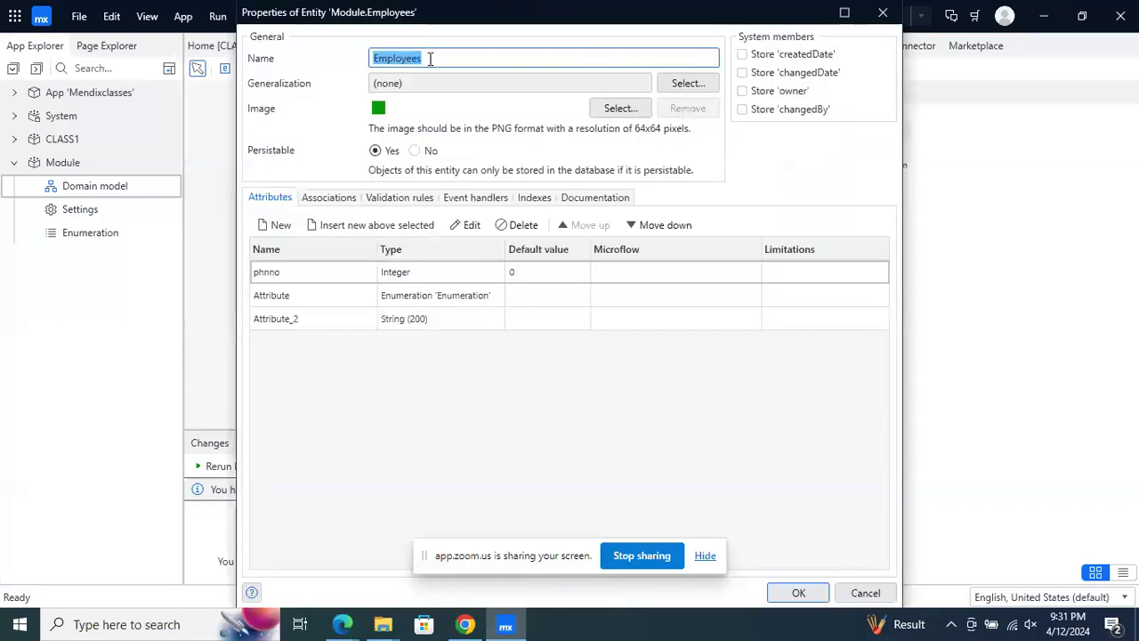
{"action": "left_click", "coordinate": [279, 224]}
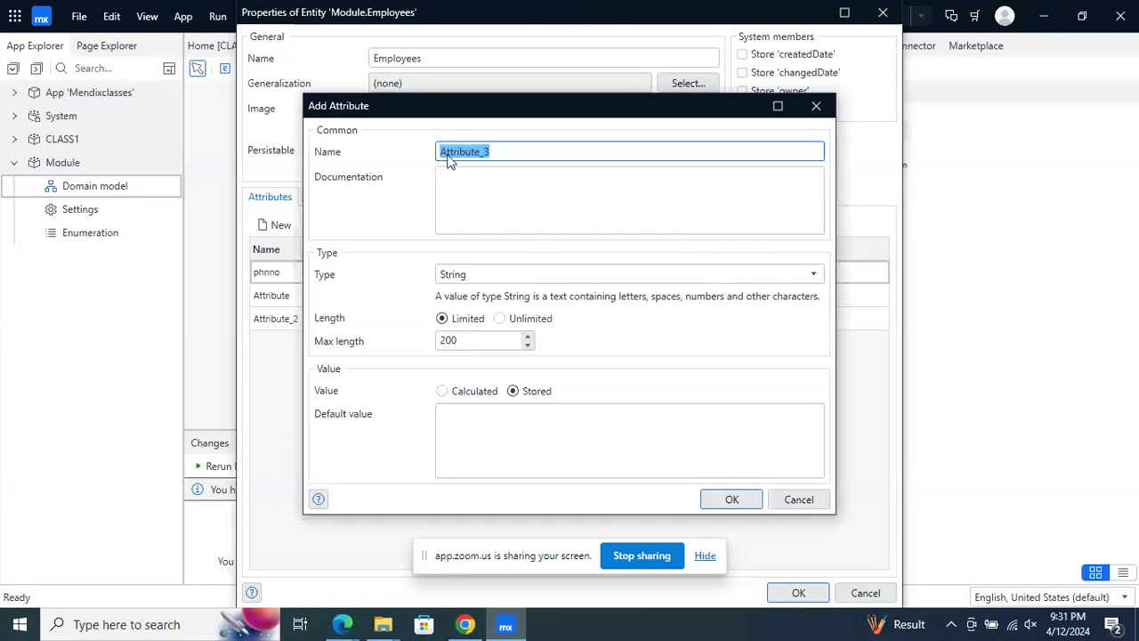
{"action": "type", "text": "Name"}
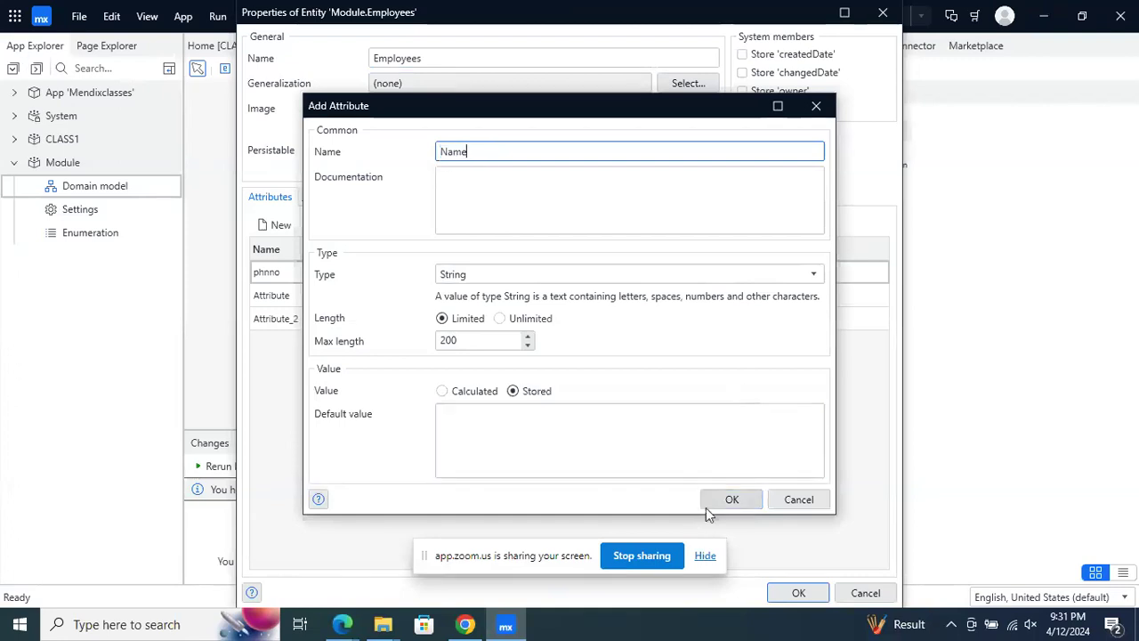
{"action": "left_click", "coordinate": [731, 504]}
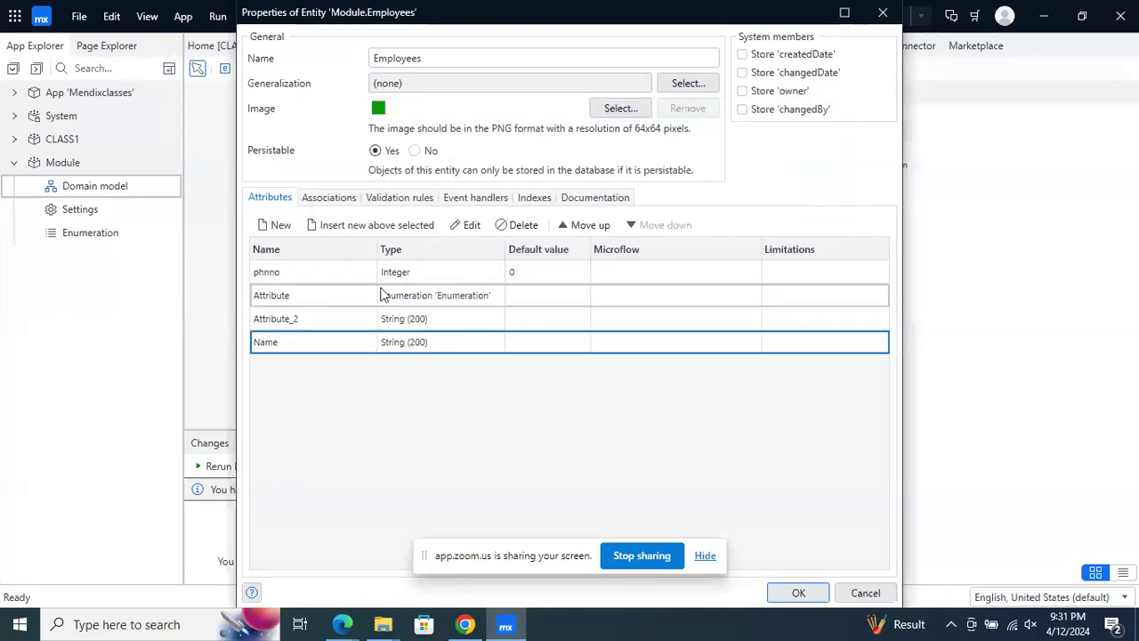
Rename the enumeration attribute of the Employees entity as FavColour
{"action": "double_click", "coordinate": [423, 296]}
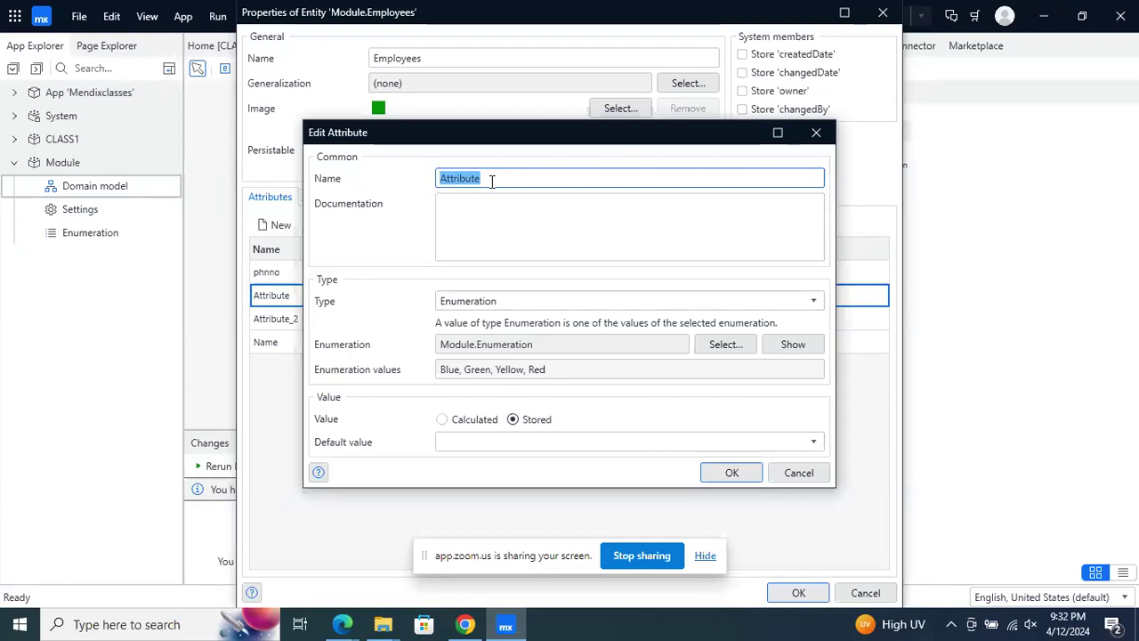
{"action": "type", "text": "FavColor"}
{"action": "key", "text": "BackSpace"}
{"action": "type", "text": "ur"}
{"action": "left_click", "coordinate": [731, 475]}
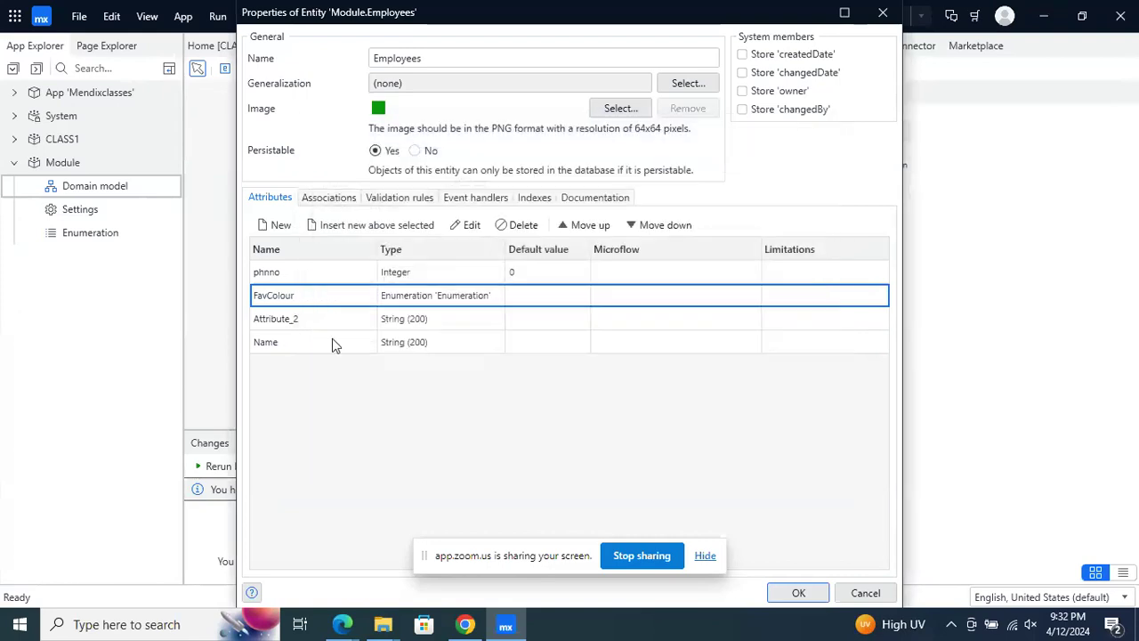
Rename the string attribute Attribute_2 as Place
{"action": "double_click", "coordinate": [324, 317]}
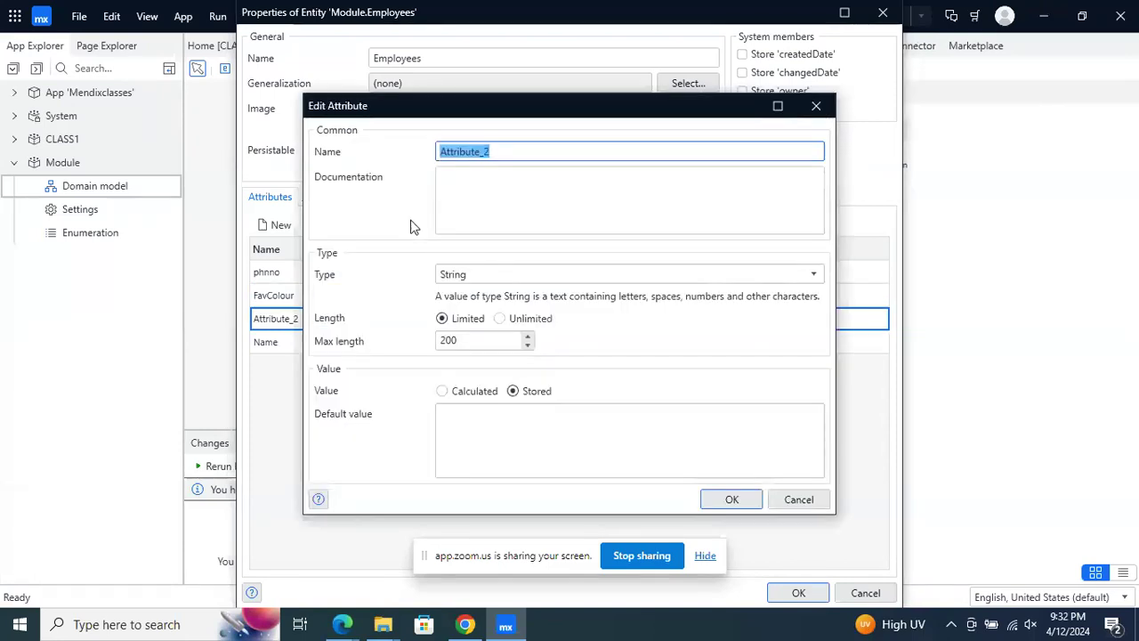
{"action": "type", "text": "PLac"}
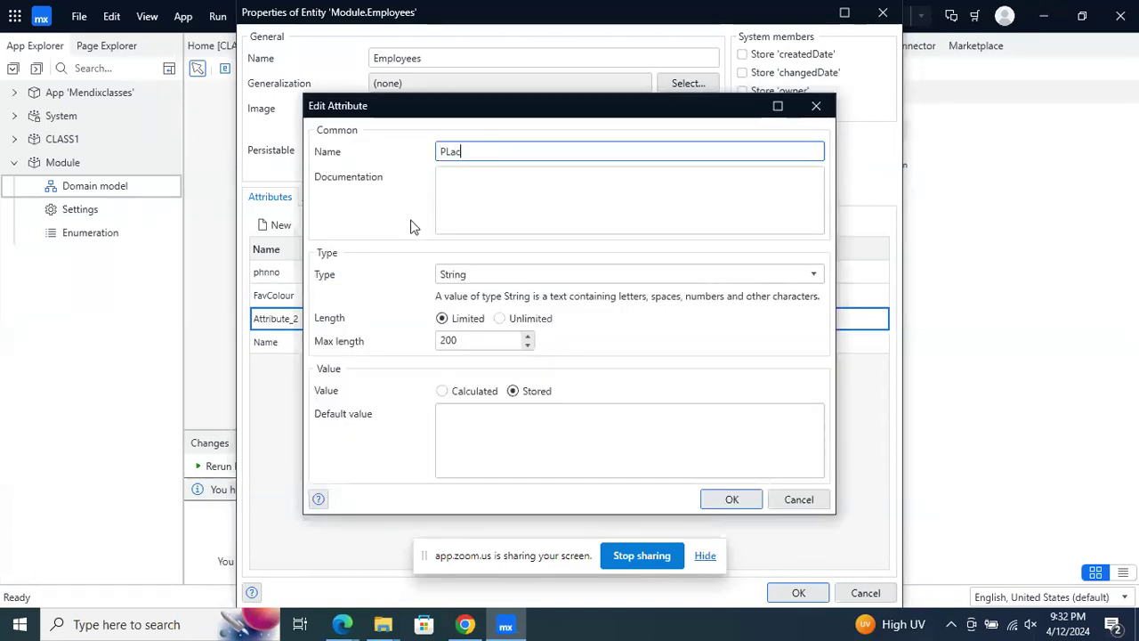
{"action": "key", "text": "Left"}
{"action": "key", "text": "Left"}
{"action": "key", "text": "Left"}
{"action": "key", "text": "BackSpace"}
{"action": "type", "text": "l"}
{"action": "left_click", "coordinate": [732, 500]}
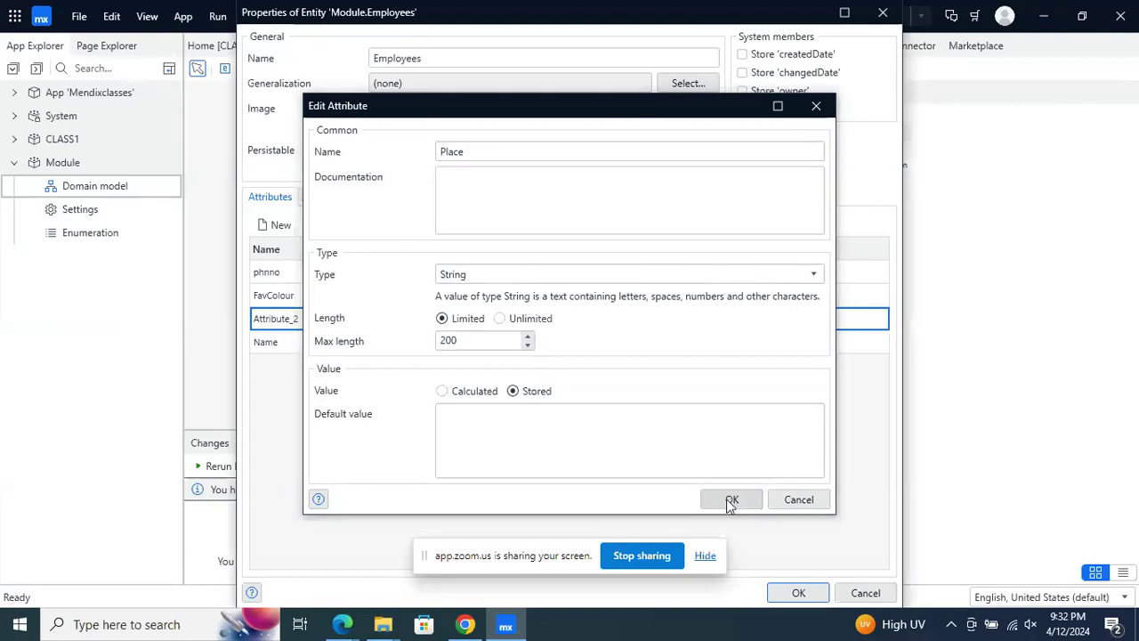
Start a new attribute called Gender with type Enumeration and create a new enumeration called Gender for it
{"action": "left_click", "coordinate": [275, 225]}
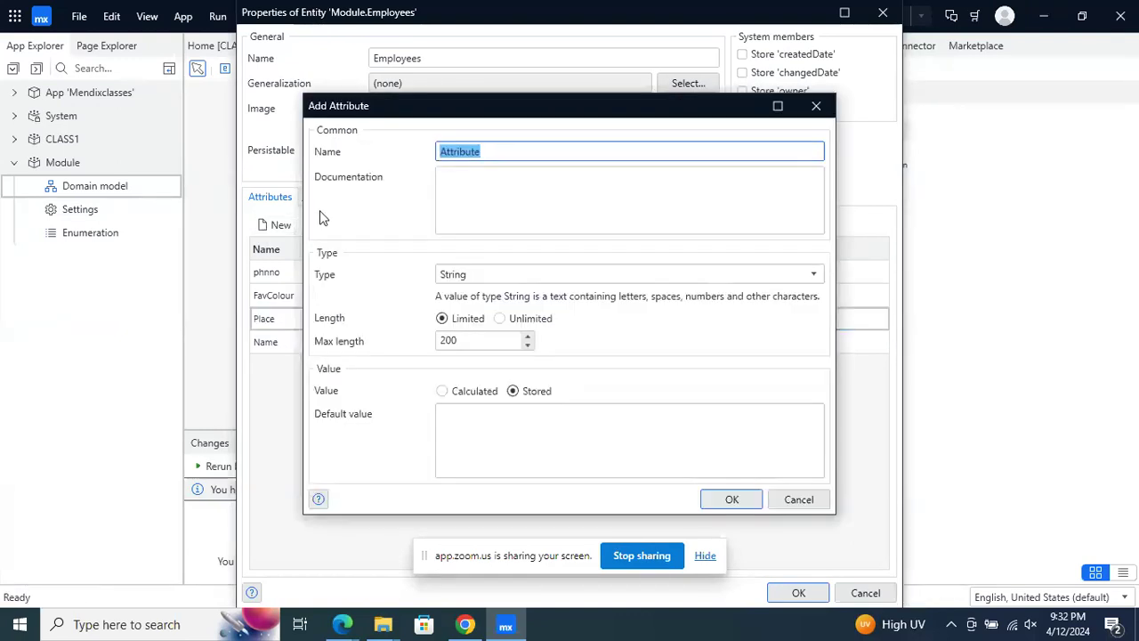
{"action": "type", "text": "Gender"}
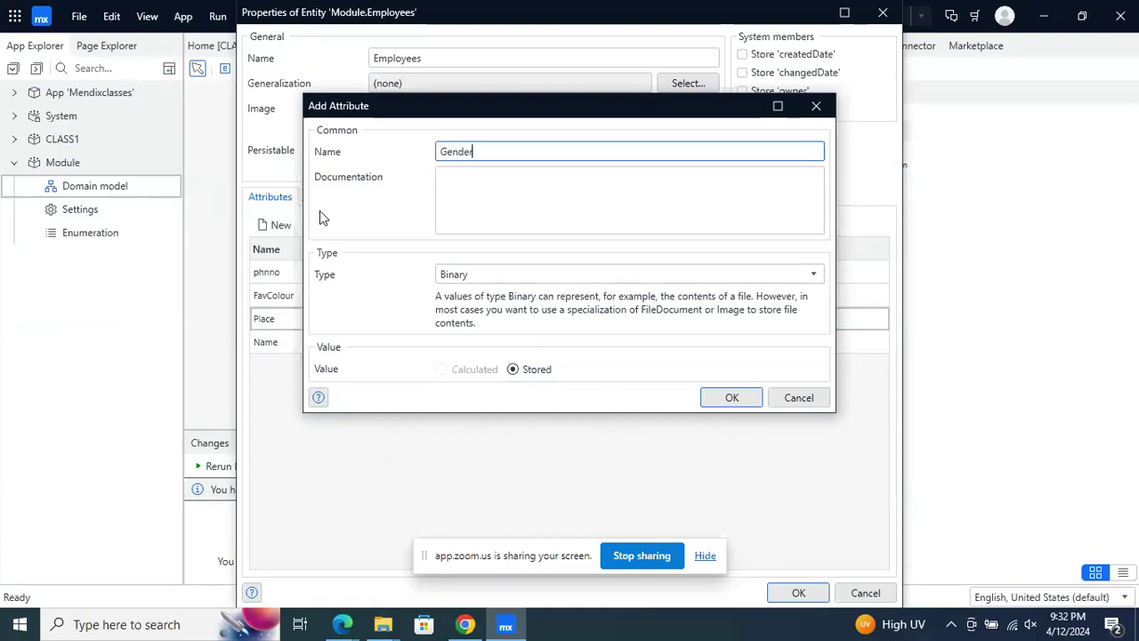
{"action": "left_click", "coordinate": [563, 278]}
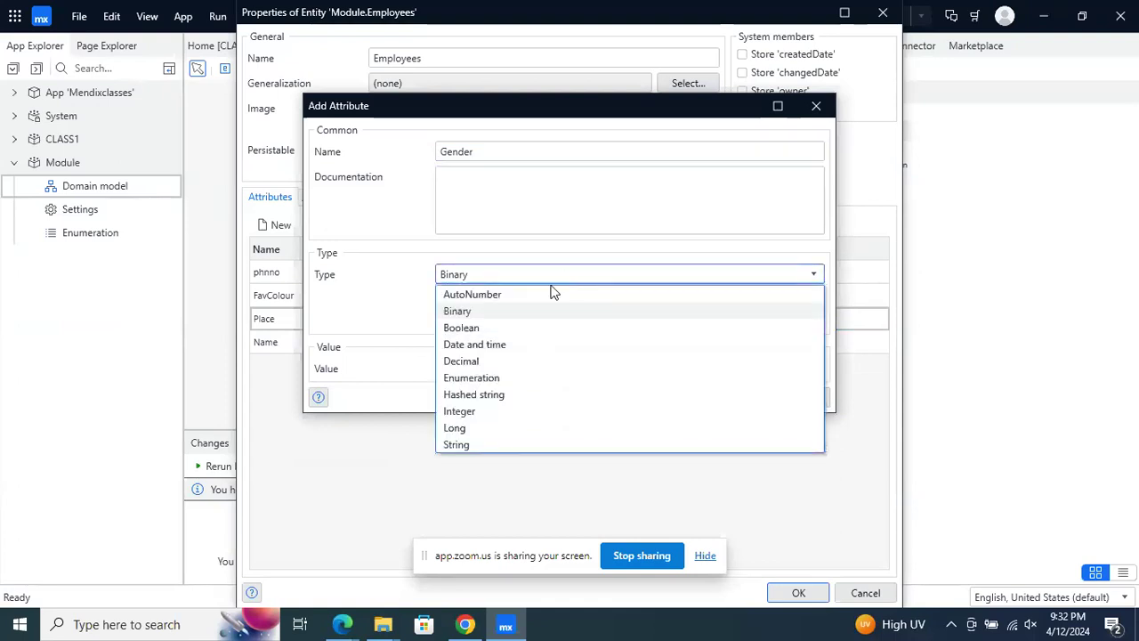
{"action": "left_click", "coordinate": [497, 378]}
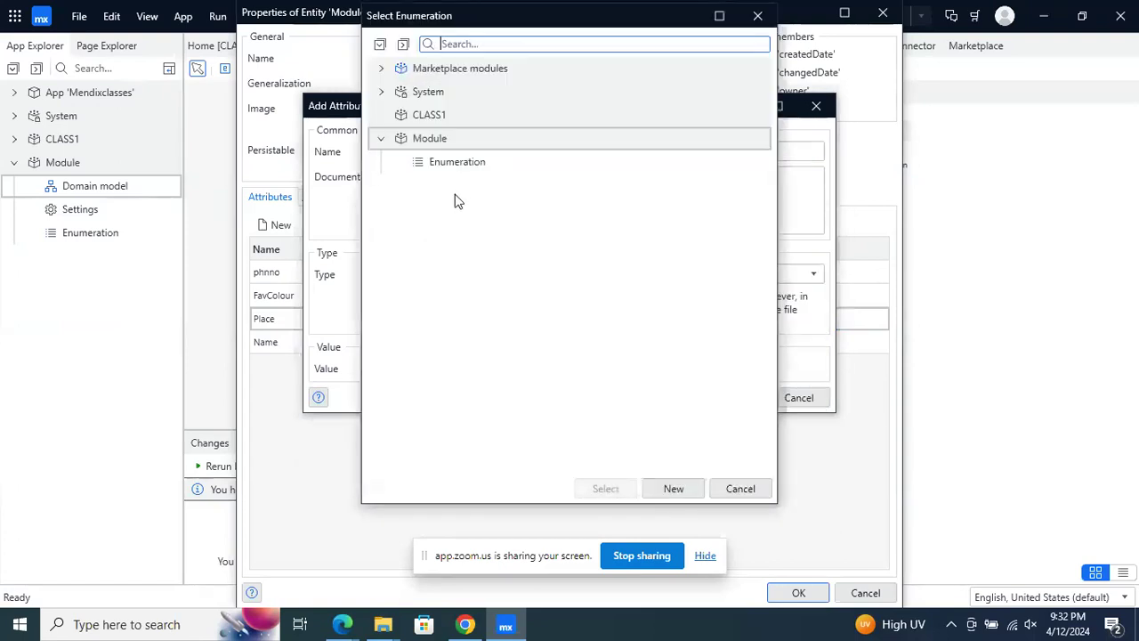
{"action": "left_click", "coordinate": [672, 487]}
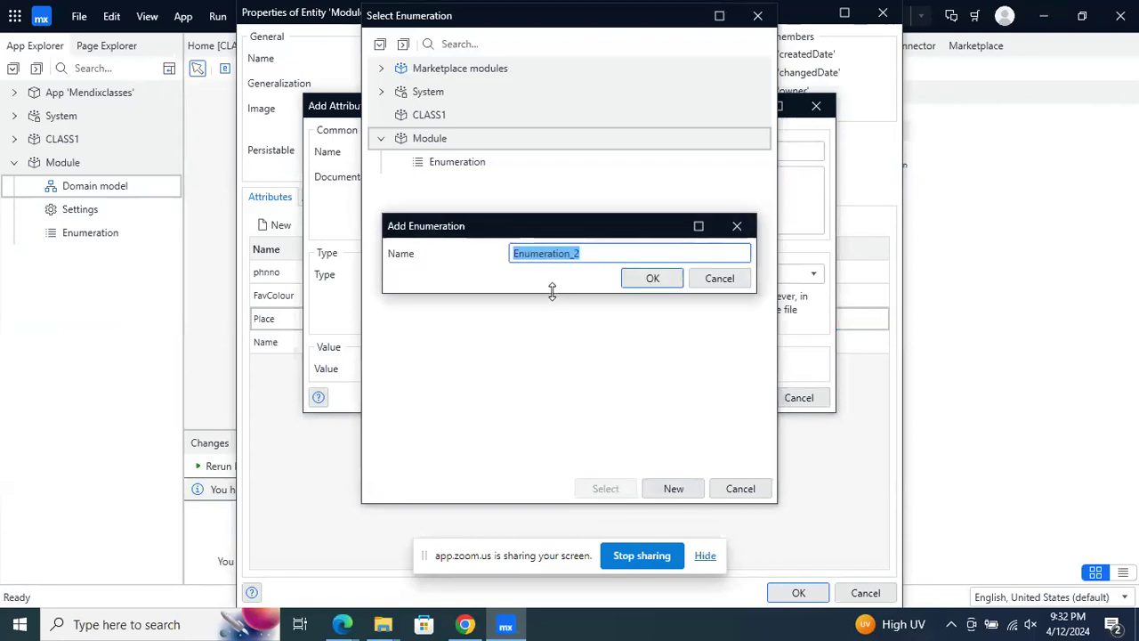
{"action": "type", "text": "Gender"}
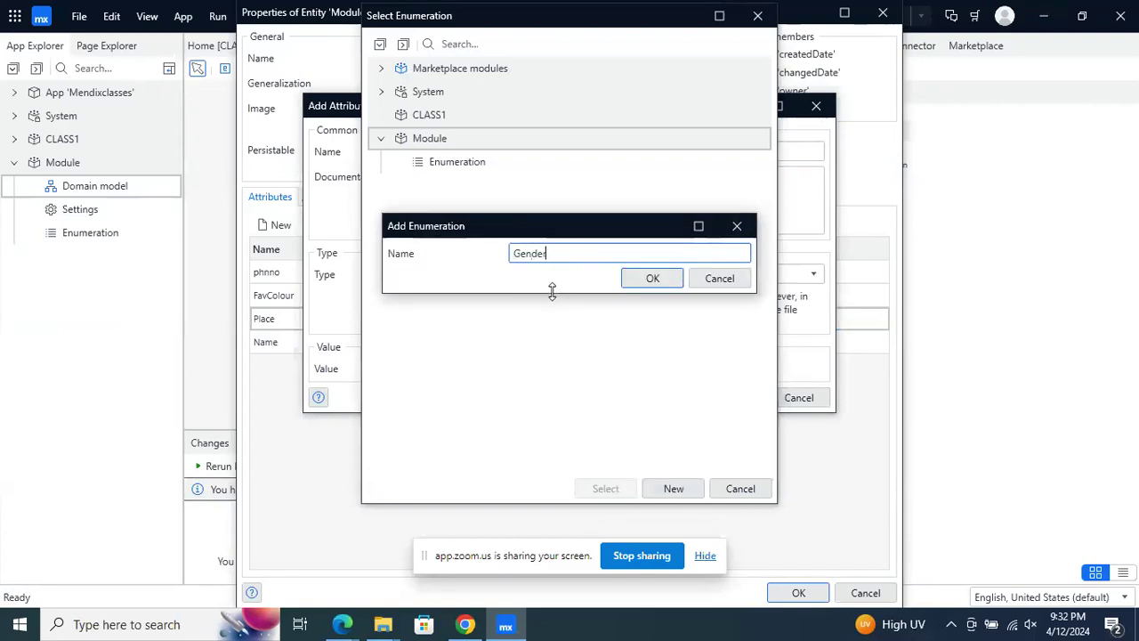
{"action": "left_click", "coordinate": [632, 278]}
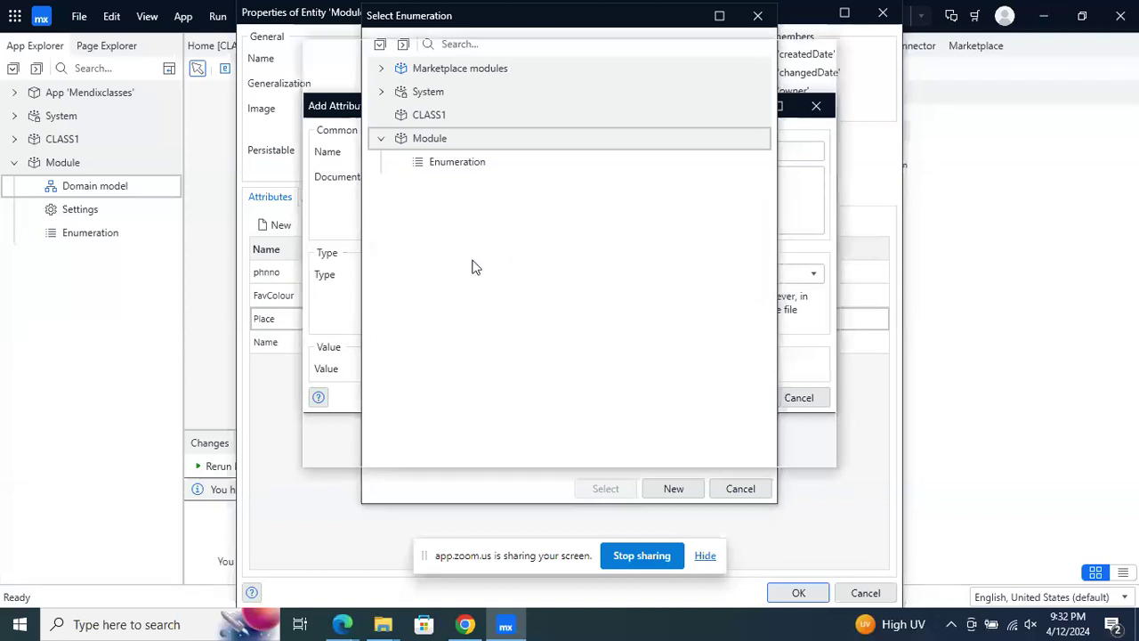
Add the values Male and Female to the Gender enumeration and save the new Gender attribute with it
{"action": "left_click", "coordinate": [346, 211]}
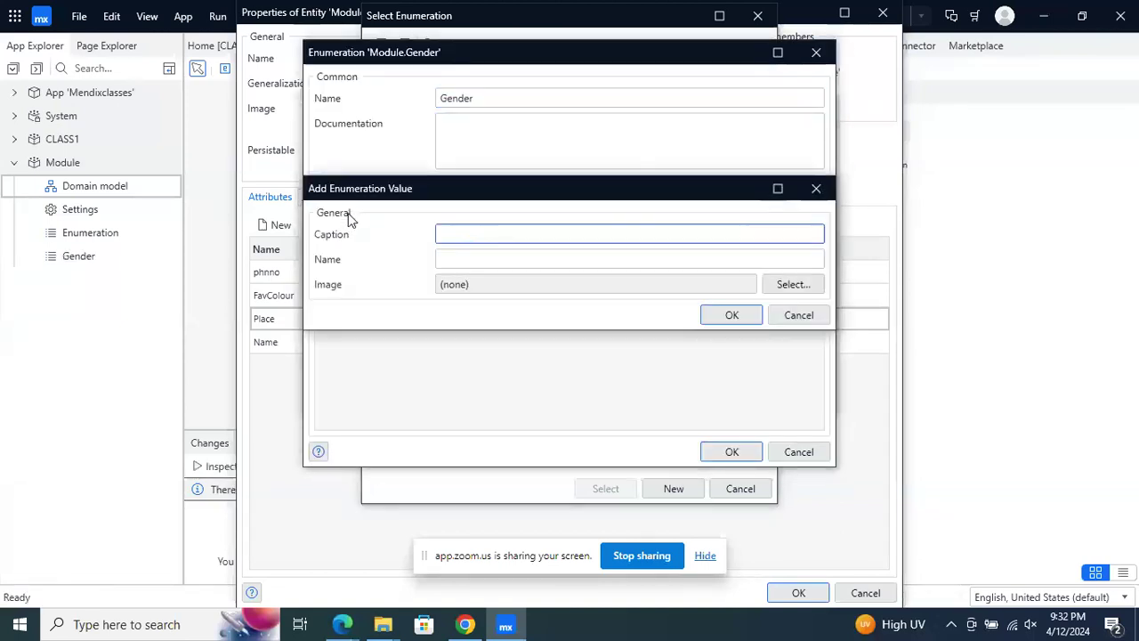
{"action": "type", "text": "Male"}
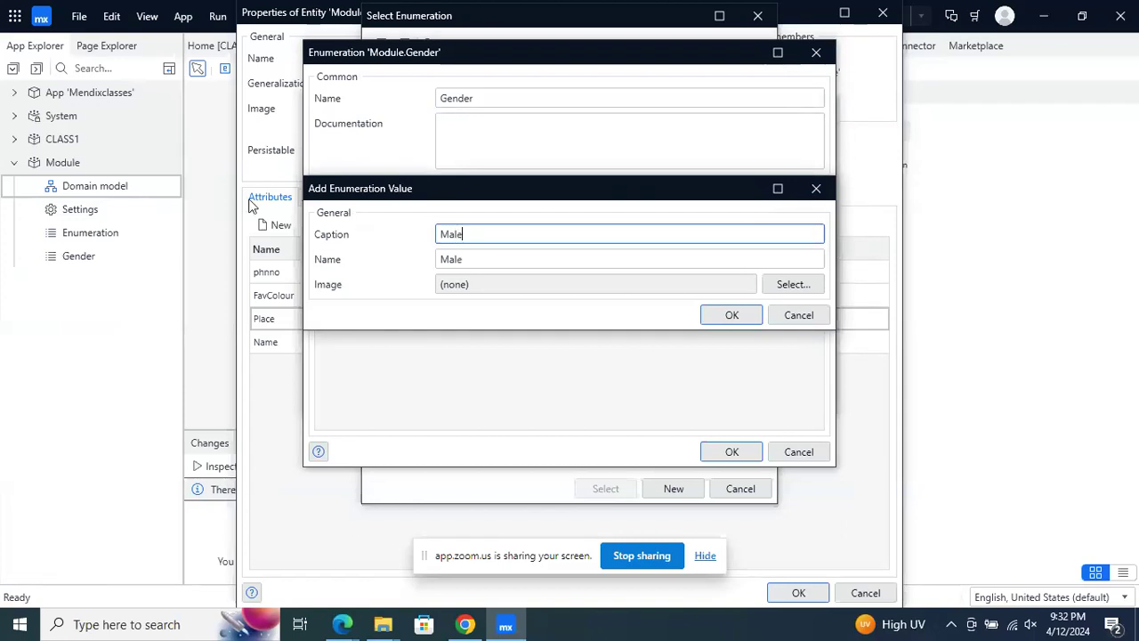
{"action": "left_click", "coordinate": [716, 317]}
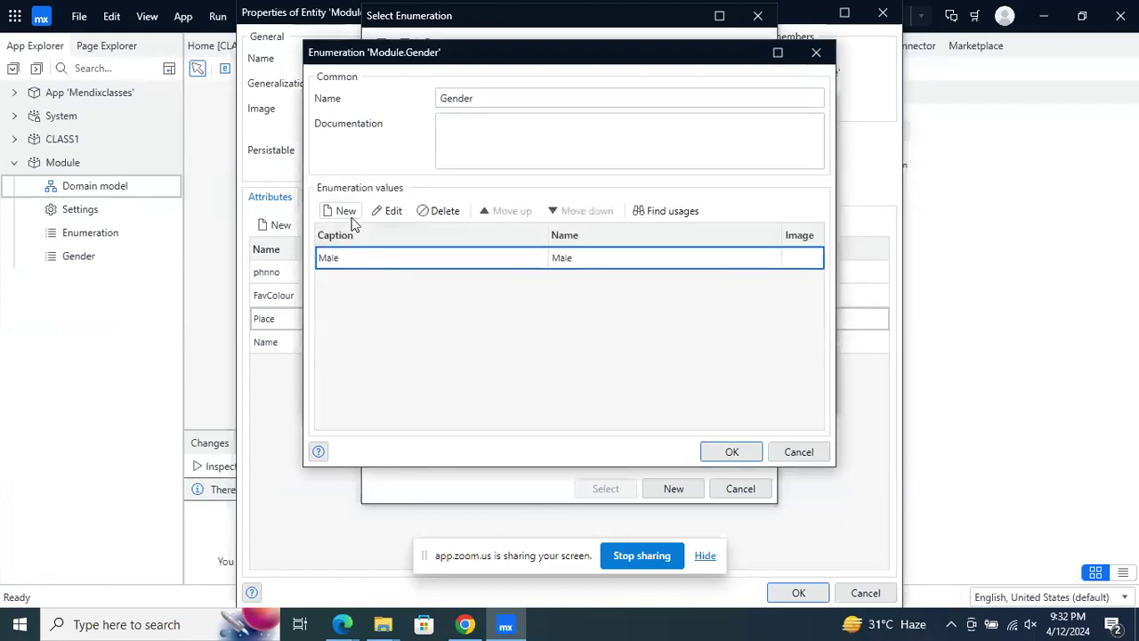
{"action": "left_click", "coordinate": [351, 220]}
{"action": "type", "text": "Female"}
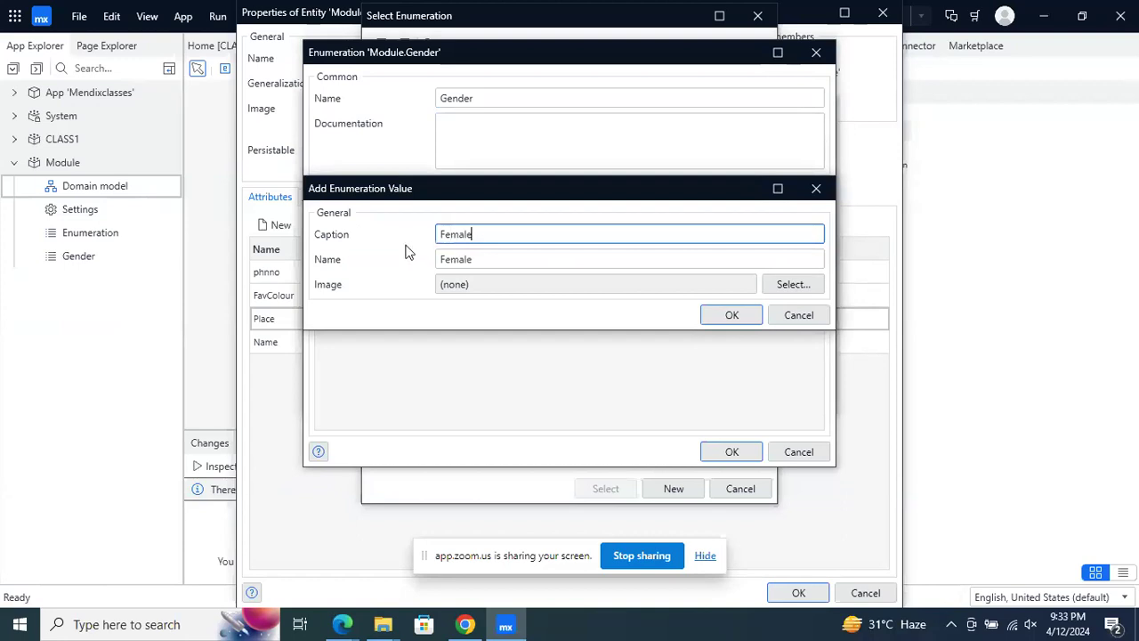
{"action": "left_click", "coordinate": [727, 316]}
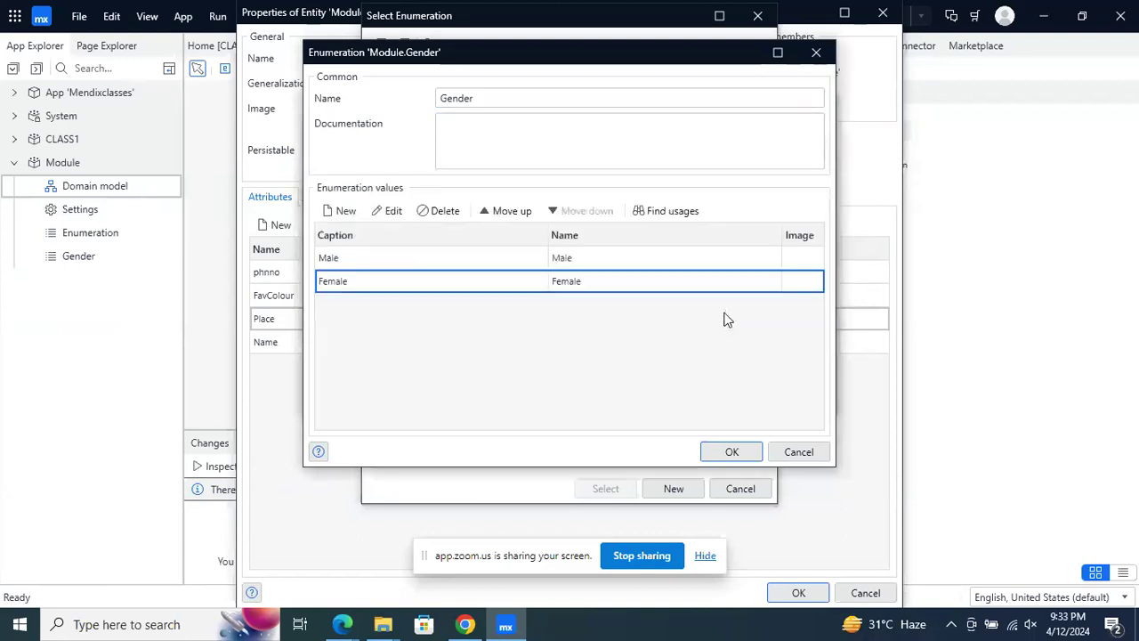
{"action": "left_click", "coordinate": [733, 452]}
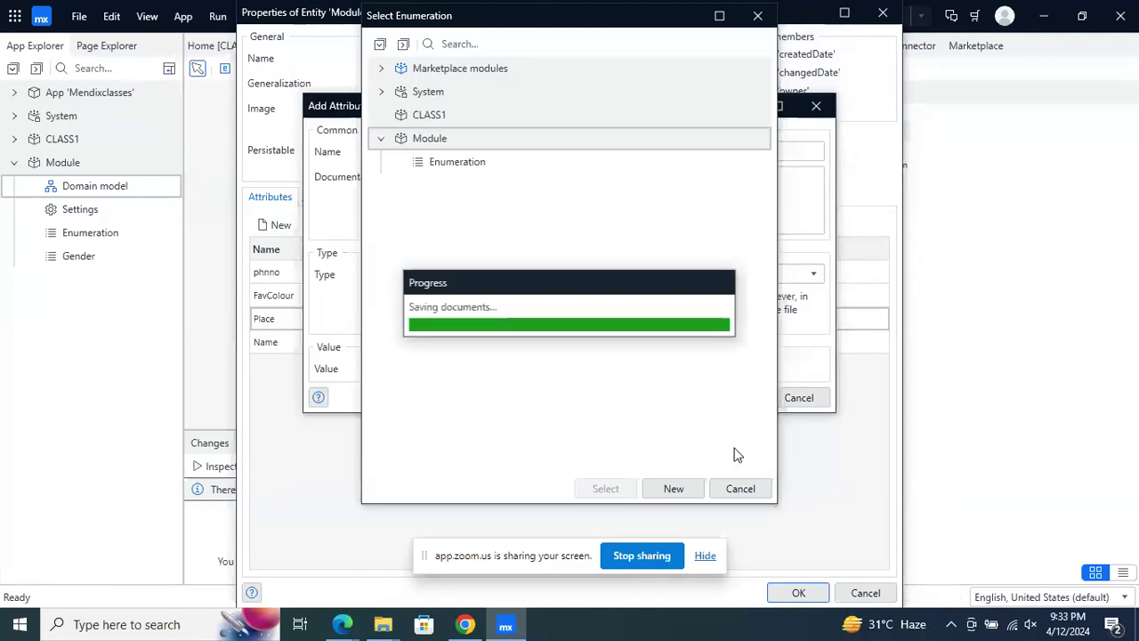
{"action": "left_click", "coordinate": [725, 449]}
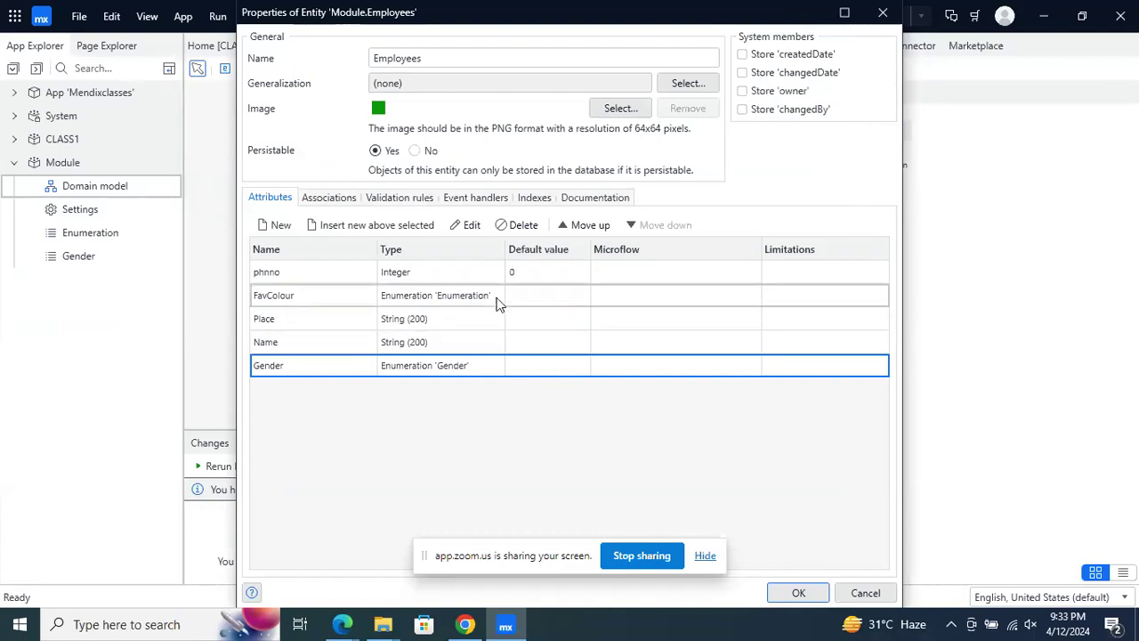
Add a Required validation rule for the Name attribute of the Employees entity
{"action": "left_click", "coordinate": [407, 200]}
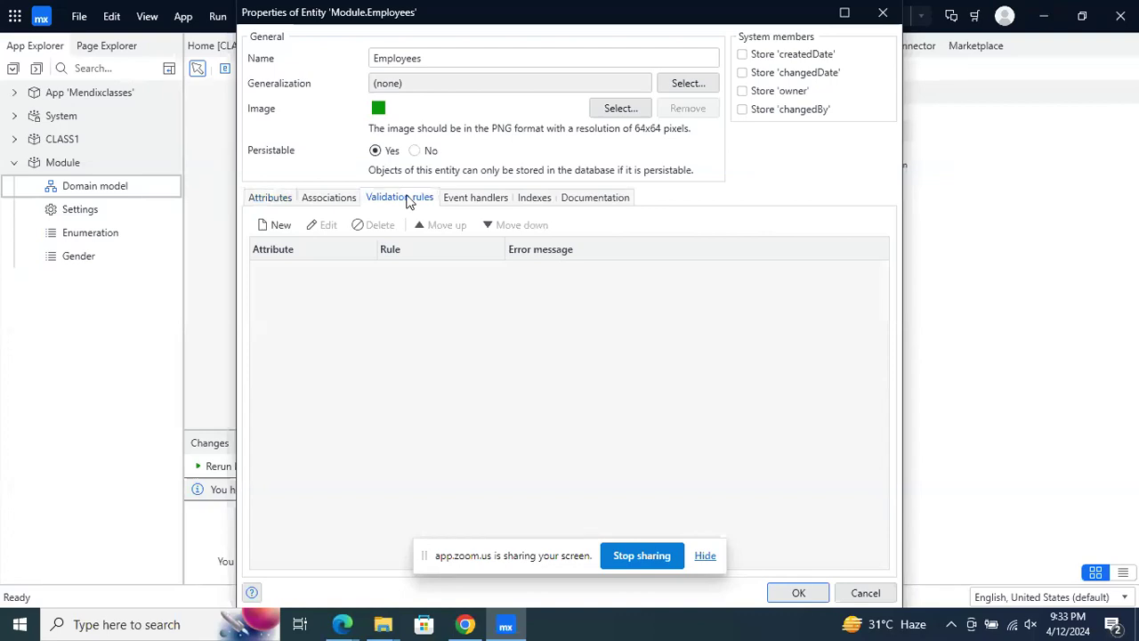
{"action": "left_click", "coordinate": [280, 225]}
{"action": "left_click", "coordinate": [588, 256]}
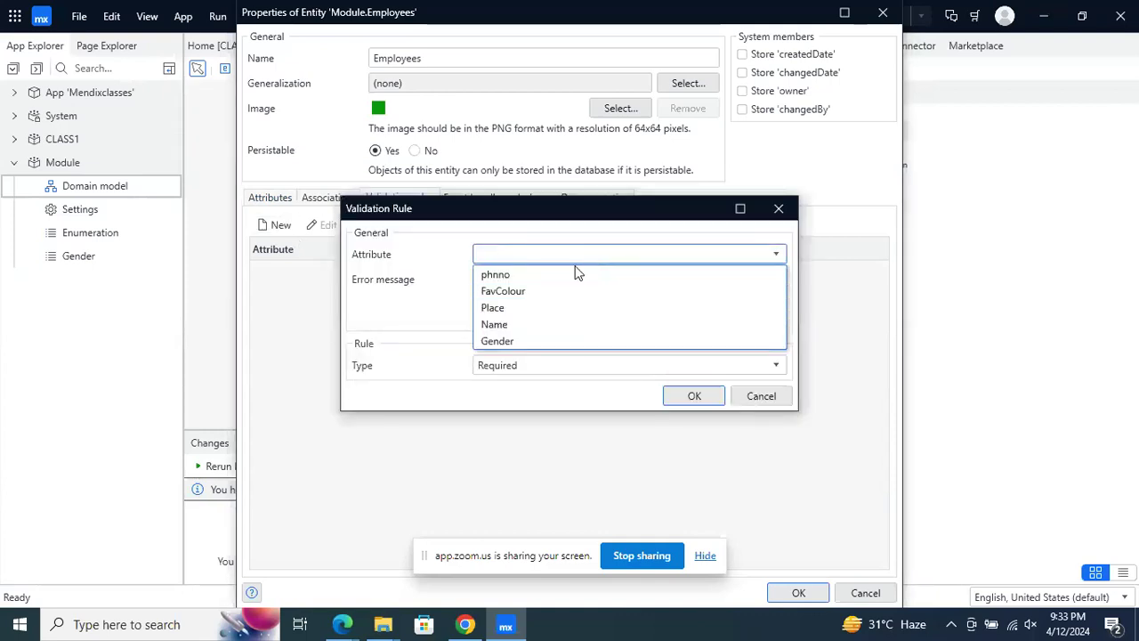
{"action": "left_click", "coordinate": [507, 323]}
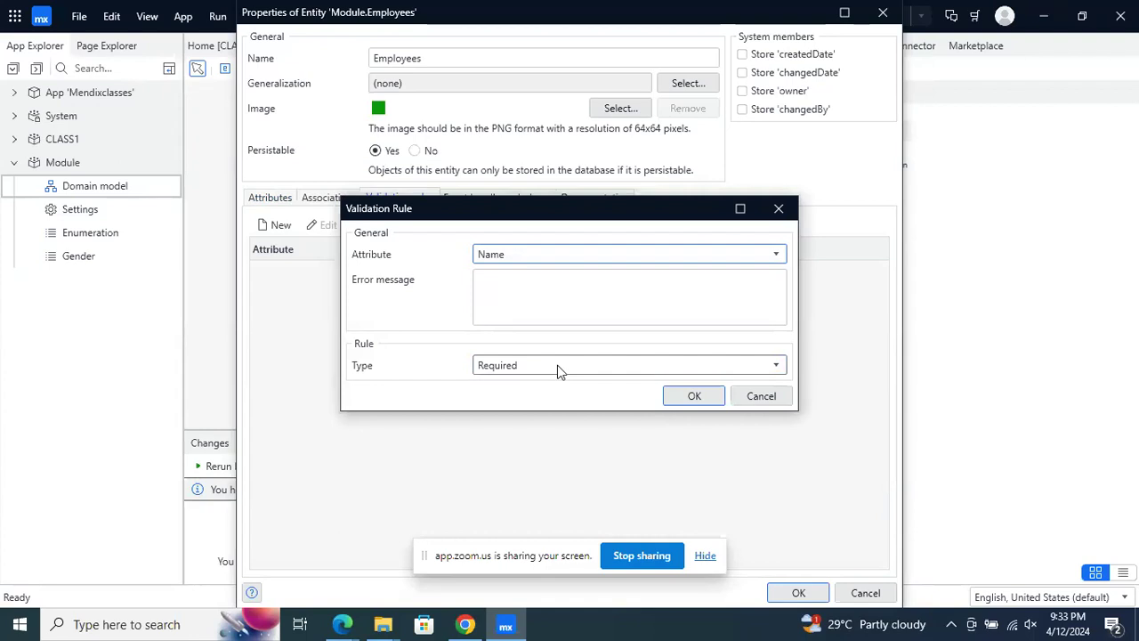
{"action": "left_click", "coordinate": [692, 394]}
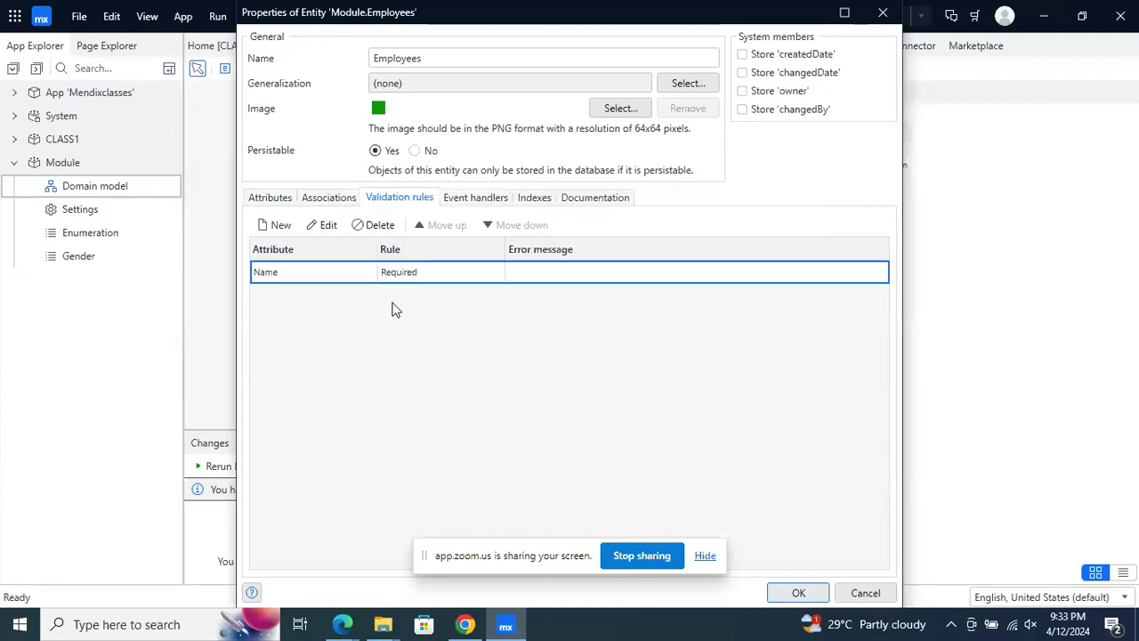
Add a validation rule that limits the phnno attribute to a maximum length of 10
{"action": "left_click", "coordinate": [272, 225]}
{"action": "left_click", "coordinate": [554, 255]}
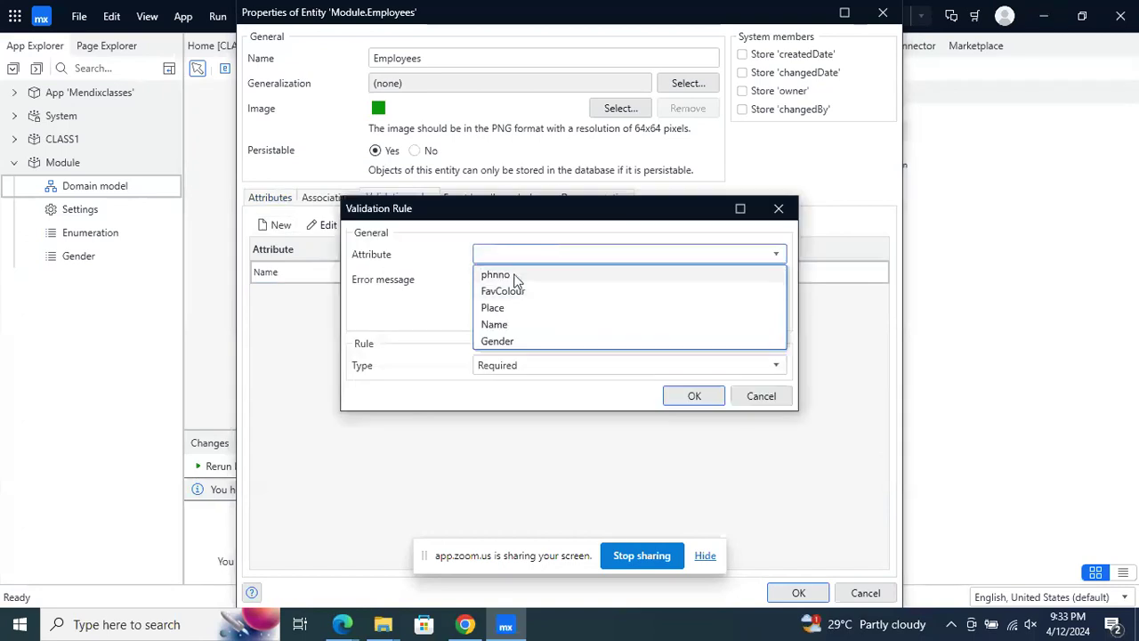
{"action": "left_click", "coordinate": [514, 276]}
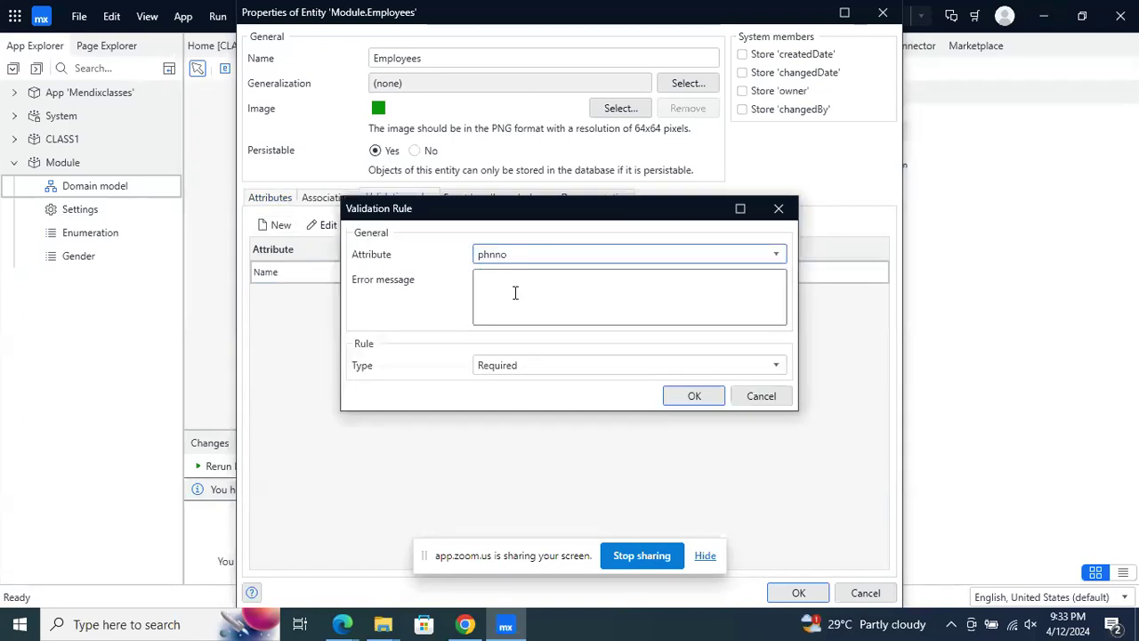
{"action": "left_click", "coordinate": [525, 367]}
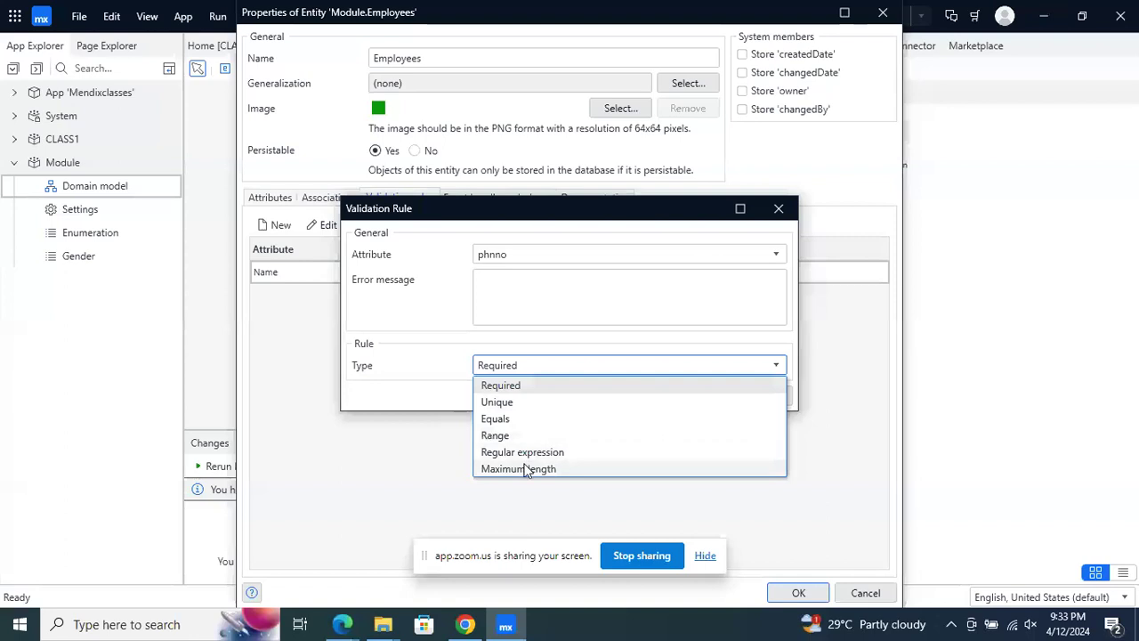
{"action": "left_click", "coordinate": [525, 469]}
{"action": "key", "text": "Tab"}
{"action": "type", "text": "10"}
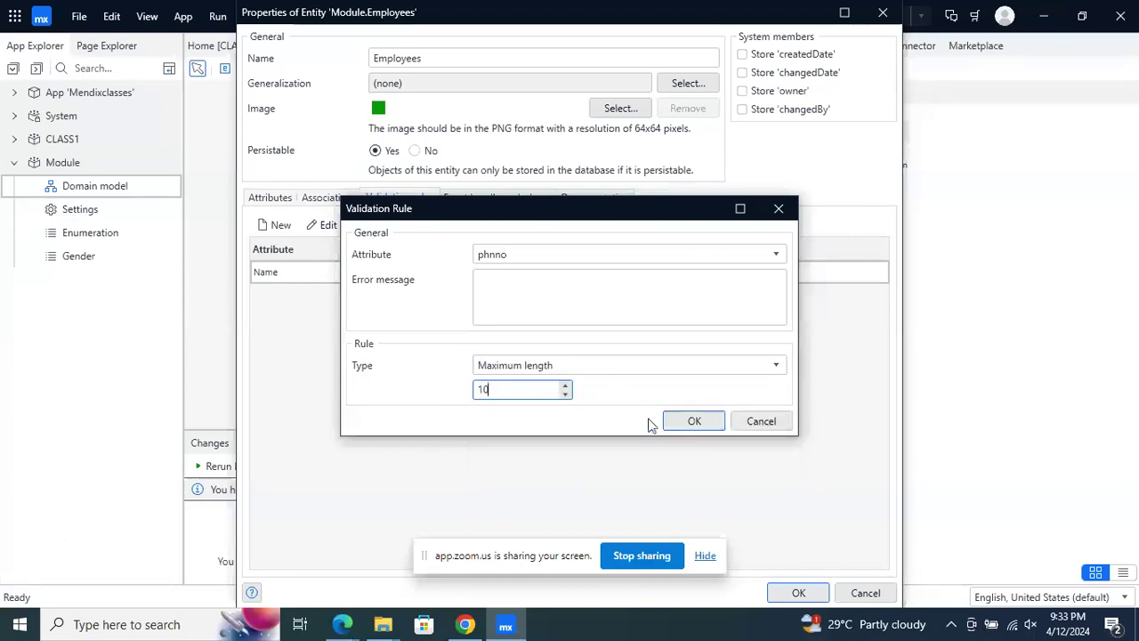
{"action": "left_click", "coordinate": [674, 426]}
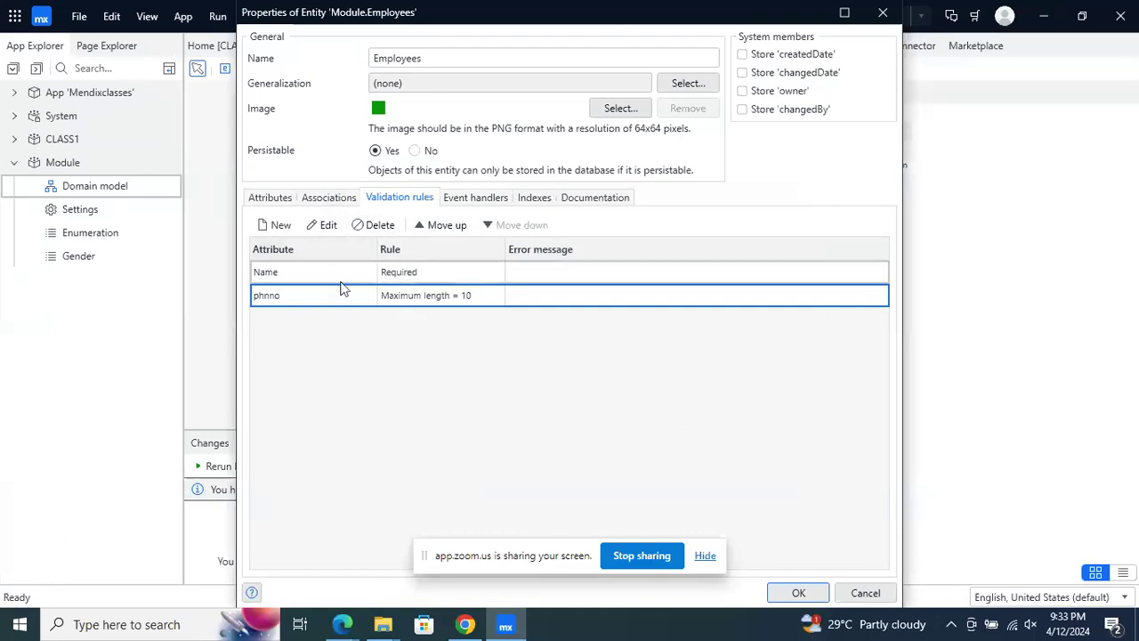
Start a new validation rule for the Employees entity and assign it to the Place attribute
{"action": "left_click", "coordinate": [281, 226]}
{"action": "left_click", "coordinate": [542, 255]}
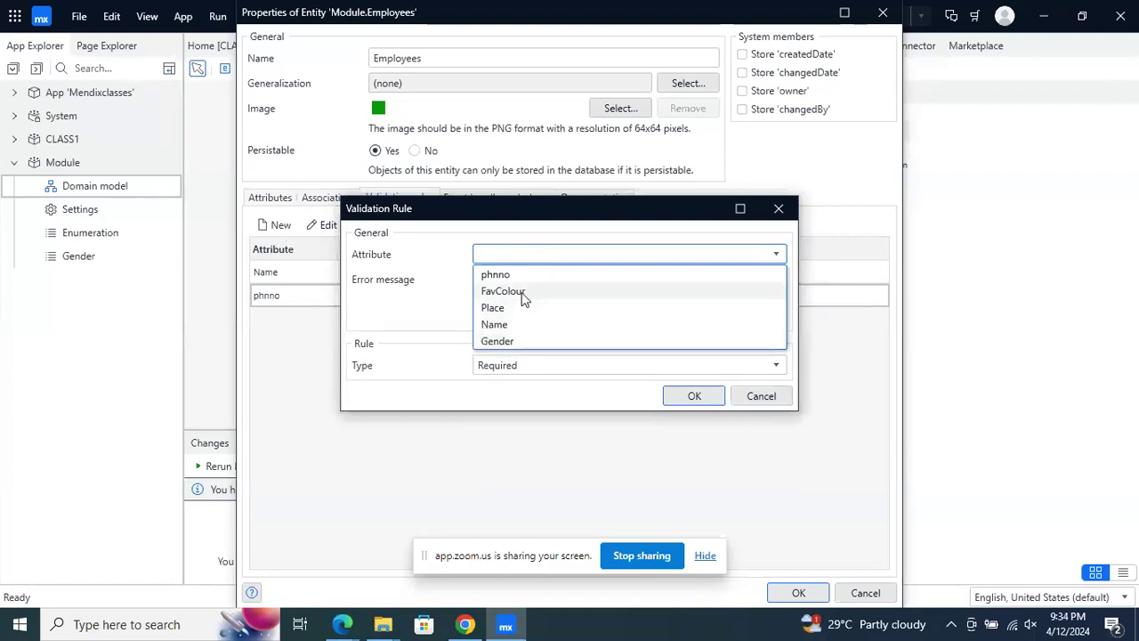
{"action": "left_click", "coordinate": [503, 291]}
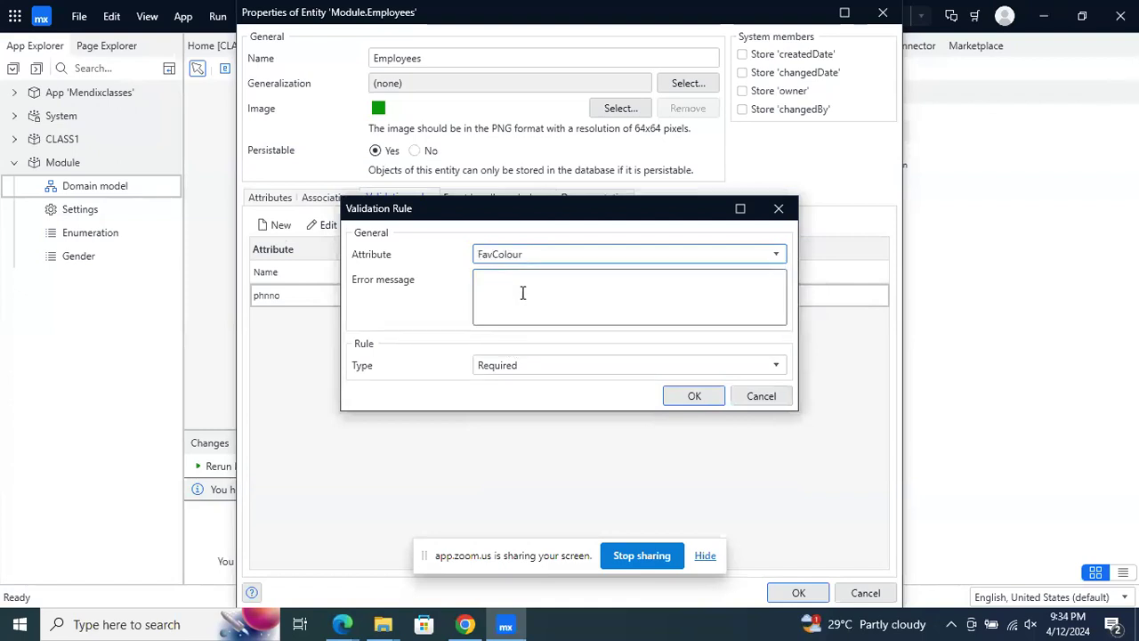
{"action": "left_click", "coordinate": [547, 372]}
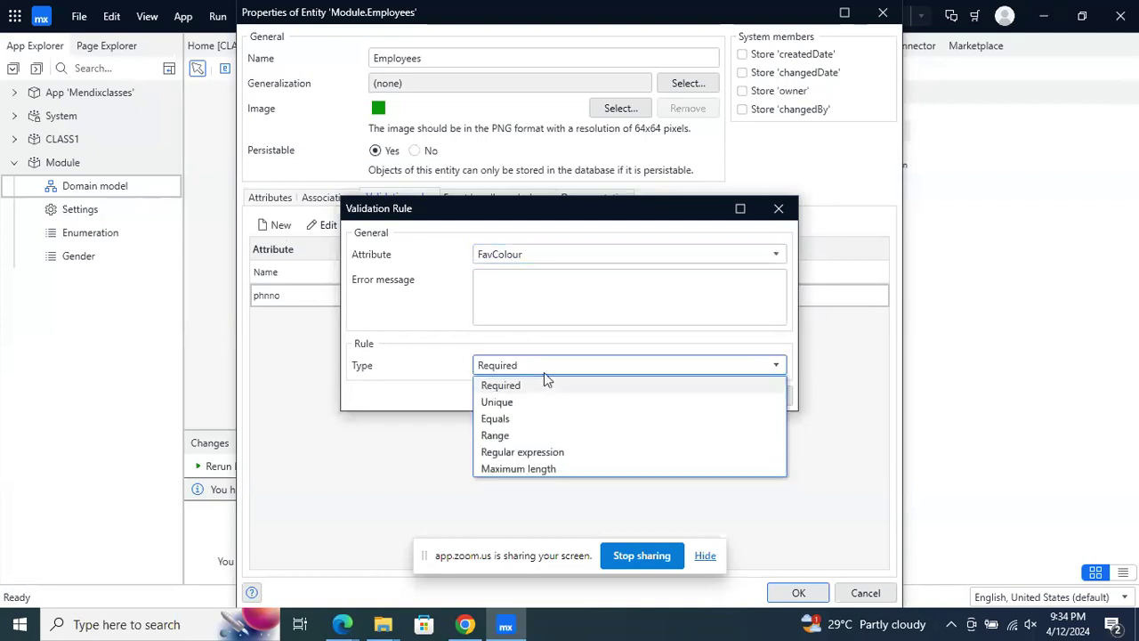
{"action": "left_click", "coordinate": [567, 255]}
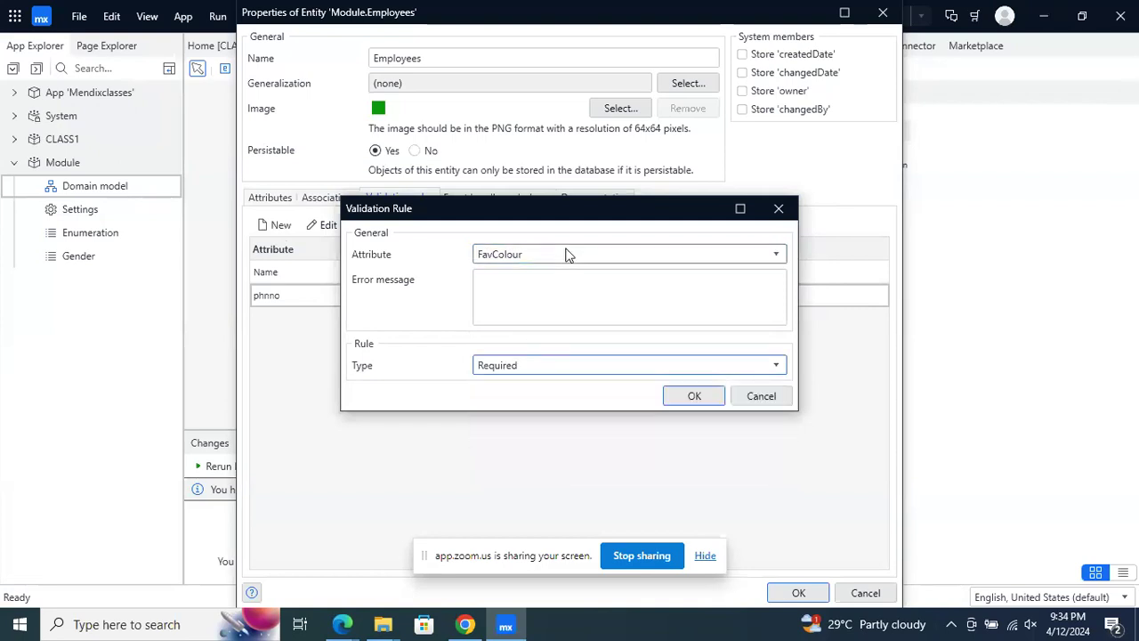
{"action": "left_click", "coordinate": [567, 257]}
{"action": "left_click", "coordinate": [505, 308]}
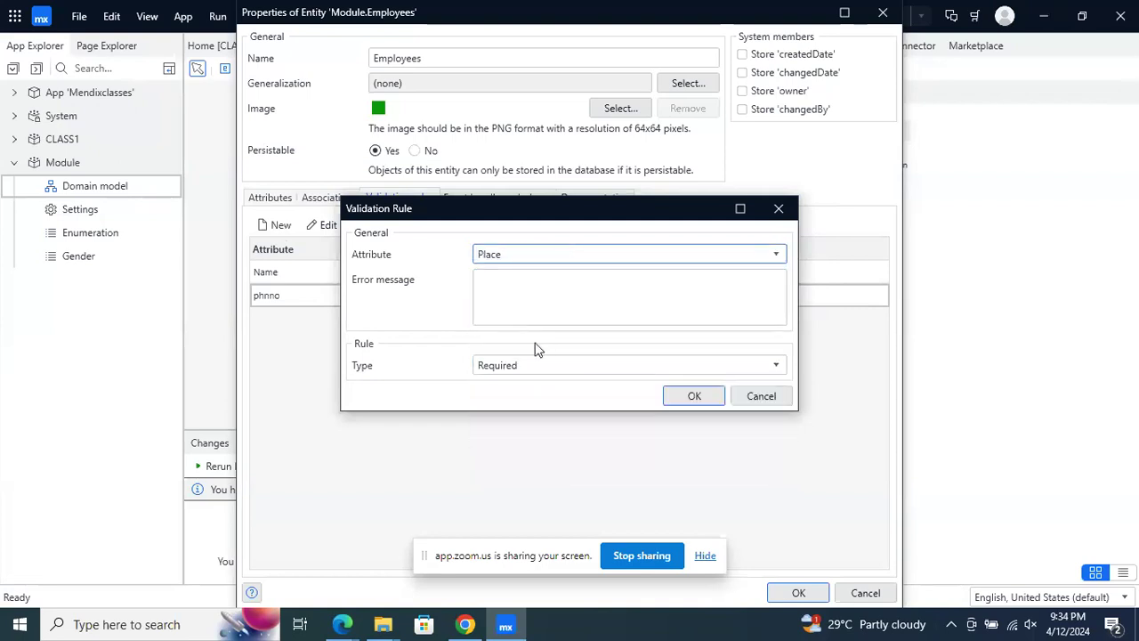
Set the Place rule's type to Maximum length with a value of 77 and save the rule
{"action": "left_click", "coordinate": [538, 372]}
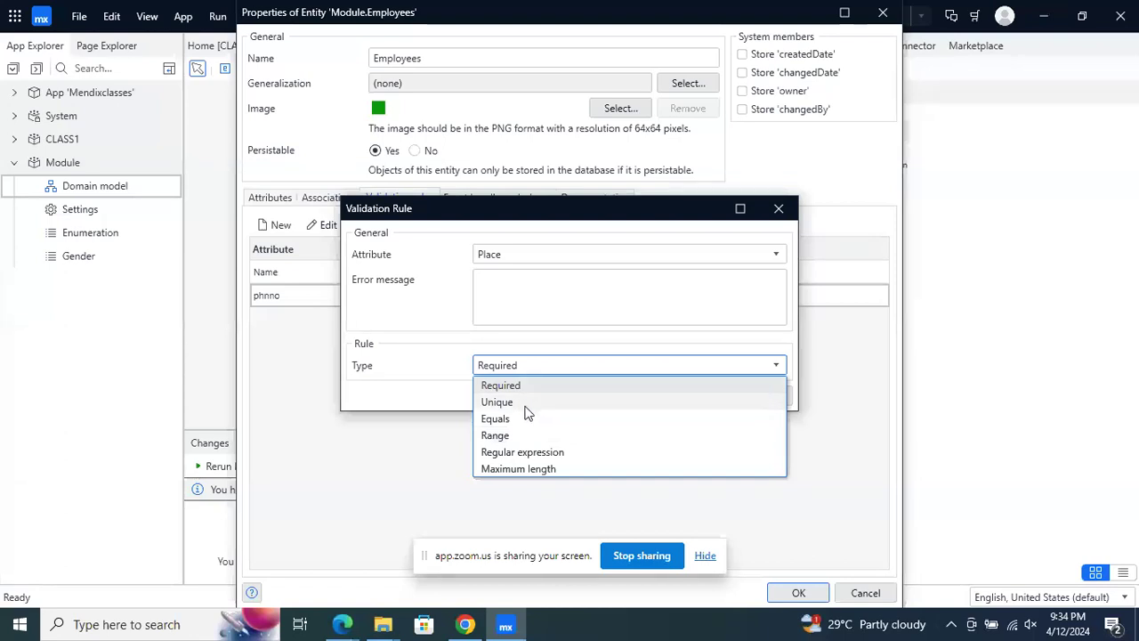
{"action": "left_click", "coordinate": [394, 424]}
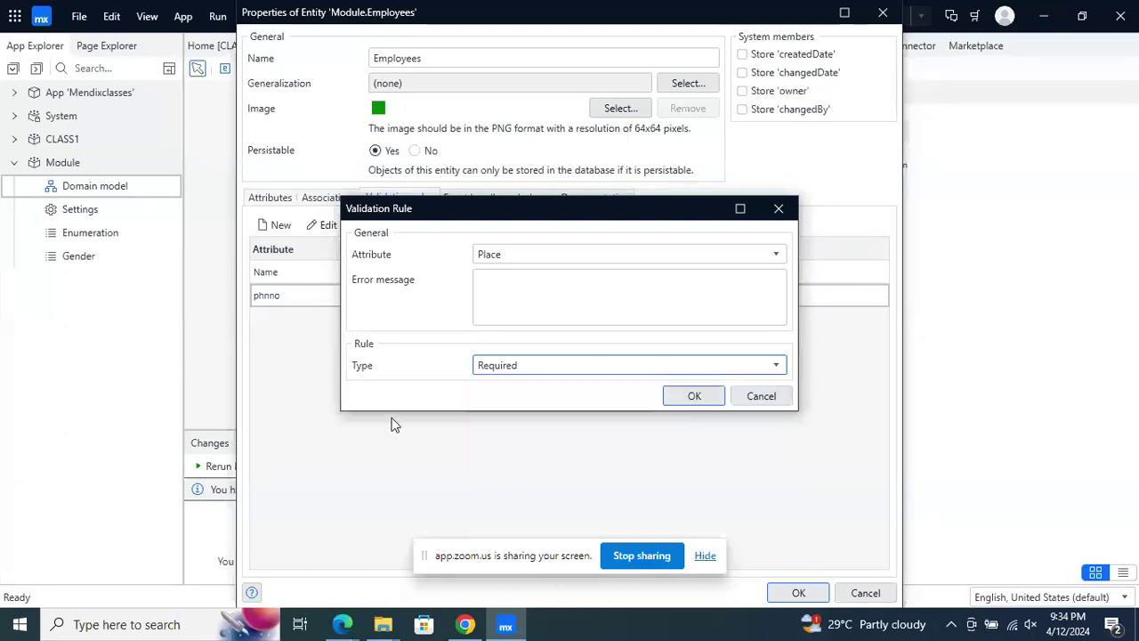
{"action": "left_click", "coordinate": [549, 371]}
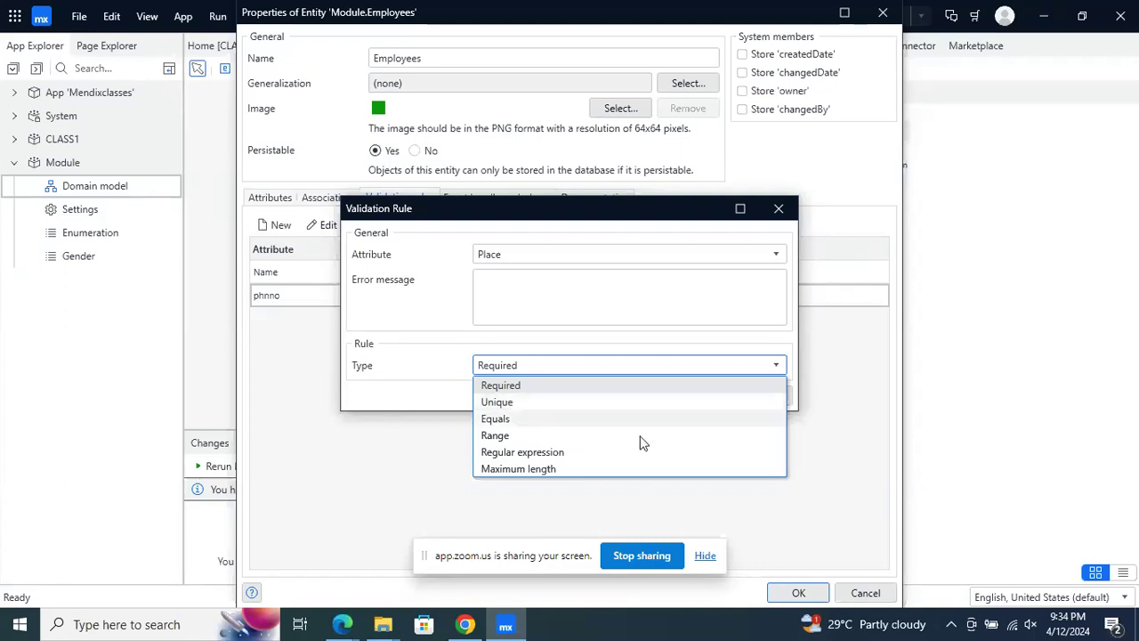
{"action": "left_click", "coordinate": [761, 508]}
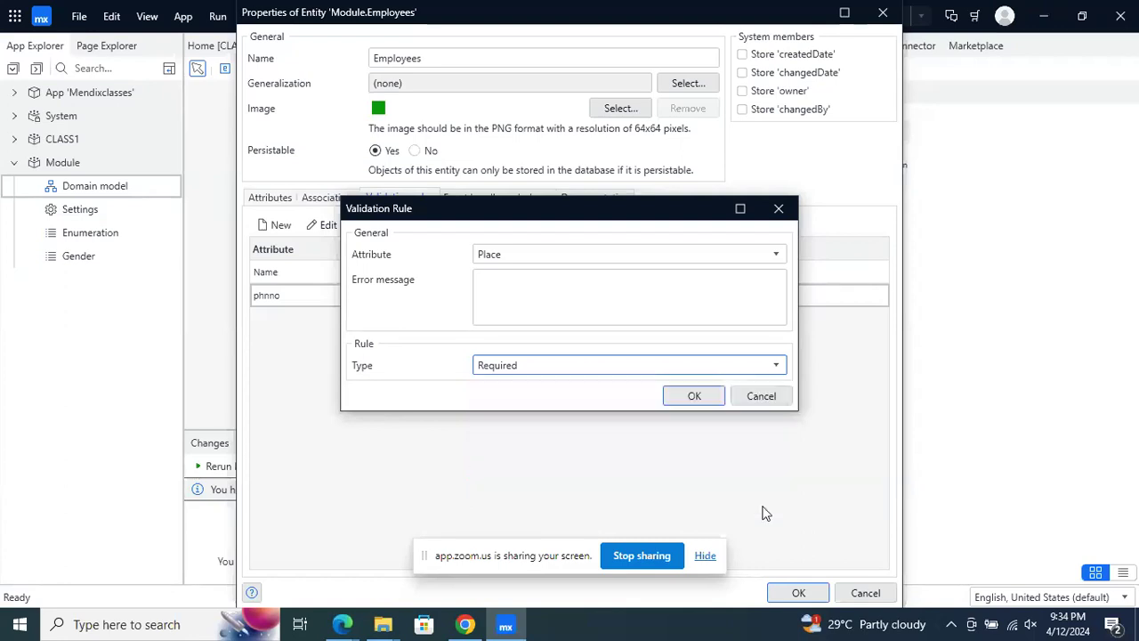
{"action": "left_click", "coordinate": [605, 373]}
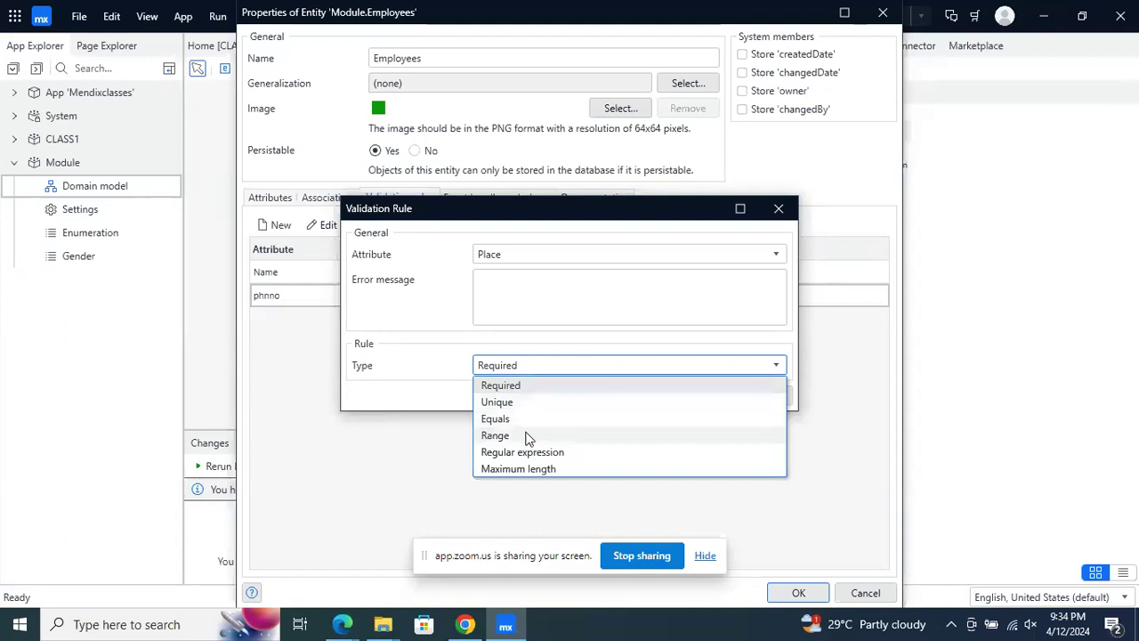
{"action": "left_click", "coordinate": [523, 468]}
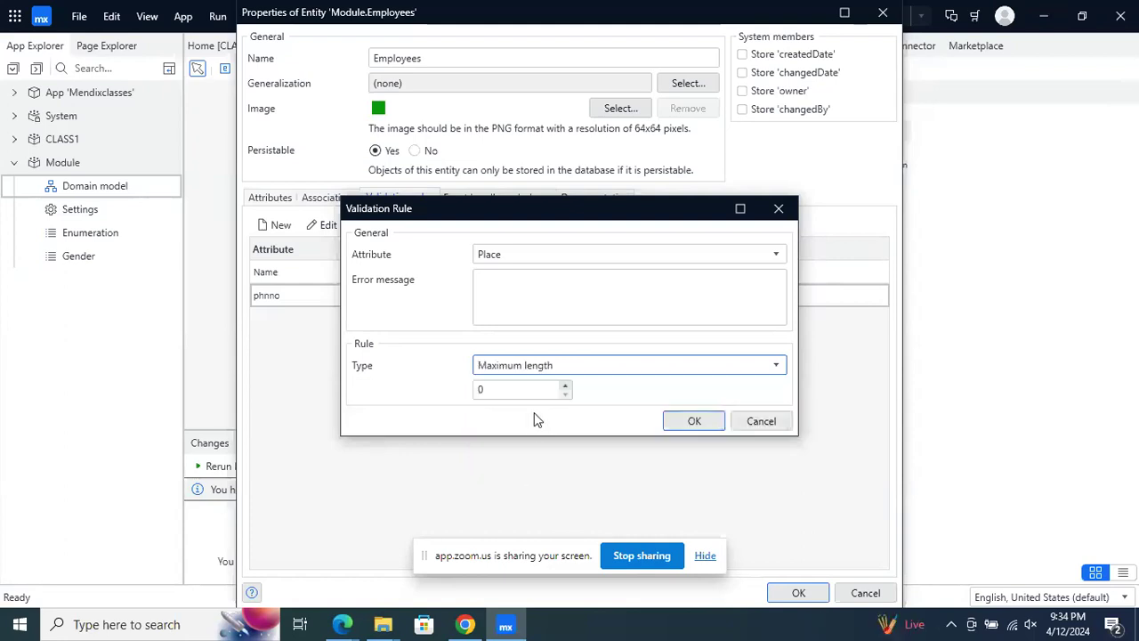
{"action": "double_click", "coordinate": [522, 389]}
{"action": "type", "text": "77"}
{"action": "left_click", "coordinate": [686, 423]}
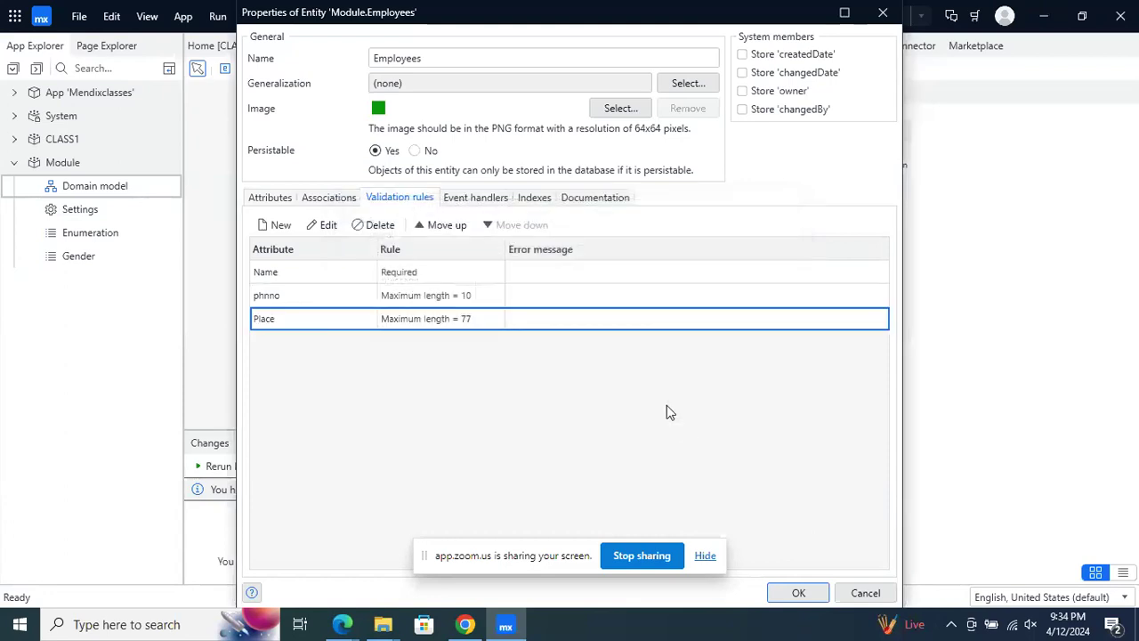
Edit the Place validation rule so that its maximum length is 5
{"action": "double_click", "coordinate": [478, 326]}
{"action": "left_click", "coordinate": [565, 384]}
{"action": "left_click", "coordinate": [566, 384]}
{"action": "left_click", "coordinate": [565, 384]}
{"action": "left_click", "coordinate": [565, 384]}
{"action": "left_click_drag", "start_coordinate": [549, 377], "coordinate": [414, 372]}
{"action": "type", "text": "5"}
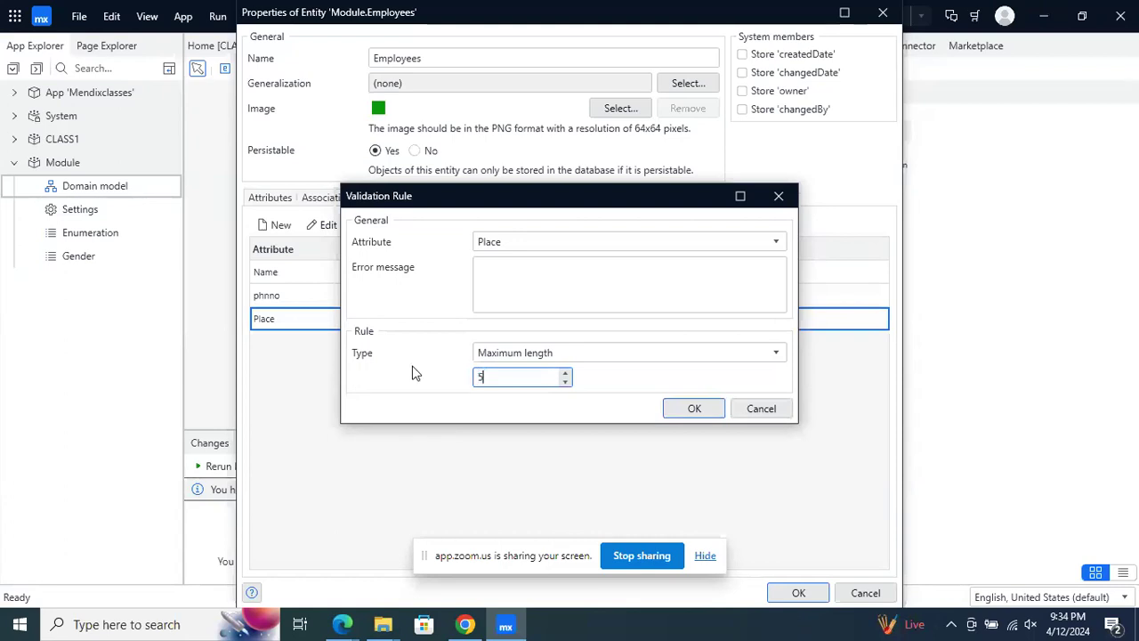
{"action": "left_click", "coordinate": [690, 410]}
Add a Unique validation rule for the phnno attribute of the Employees entity
{"action": "left_click", "coordinate": [478, 304]}
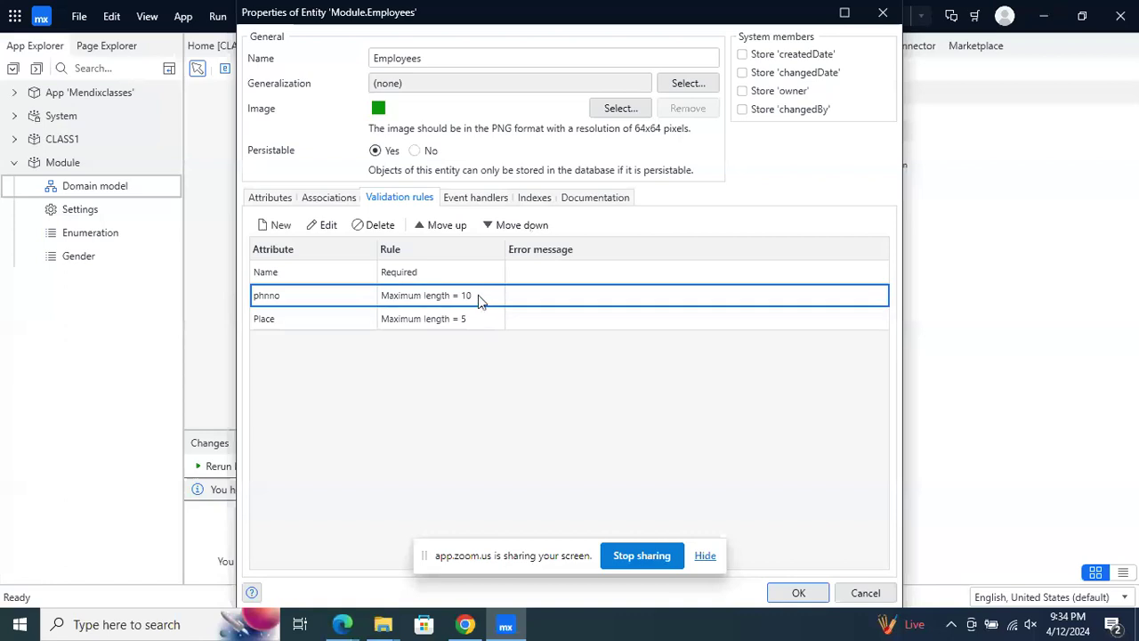
{"action": "left_click", "coordinate": [272, 227]}
{"action": "left_click", "coordinate": [560, 254]}
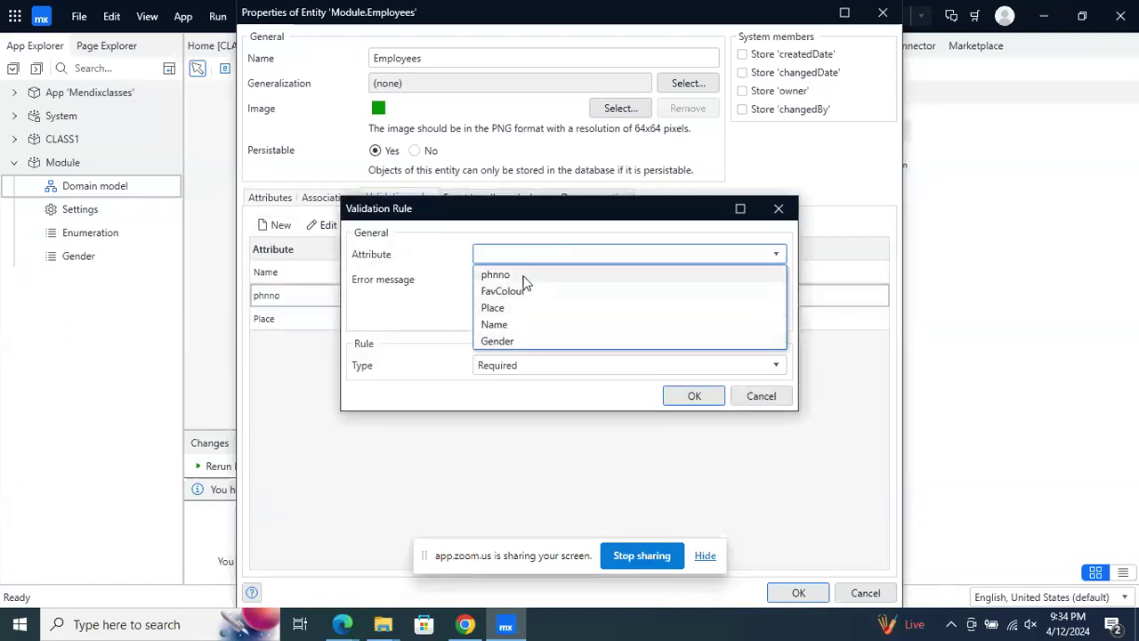
{"action": "left_click", "coordinate": [524, 276]}
{"action": "left_click", "coordinate": [525, 372]}
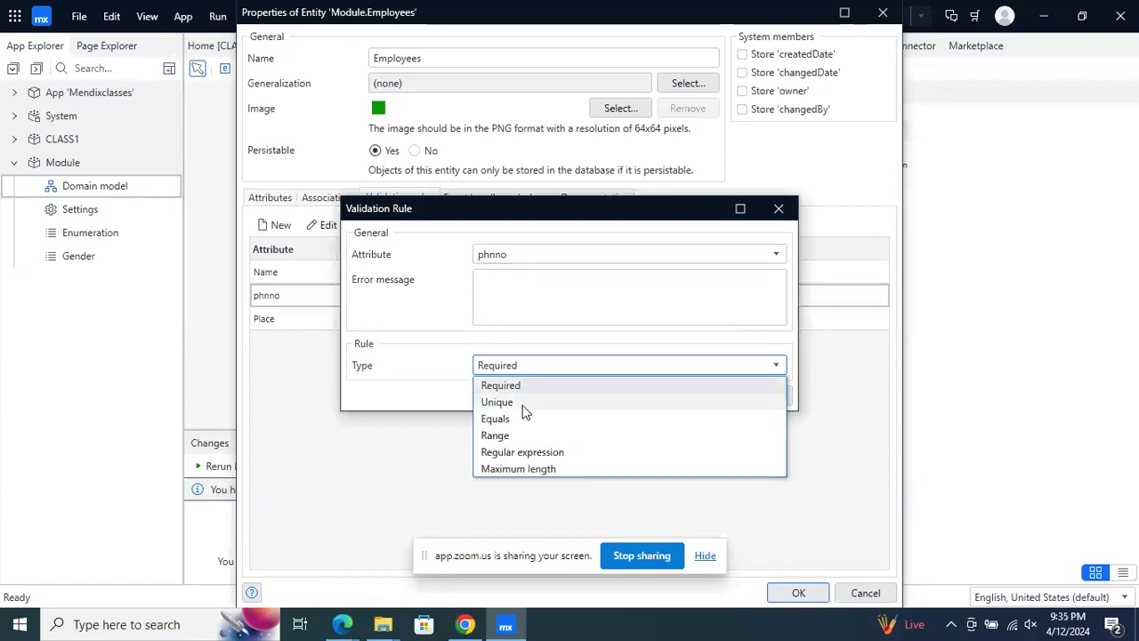
{"action": "left_click", "coordinate": [511, 402]}
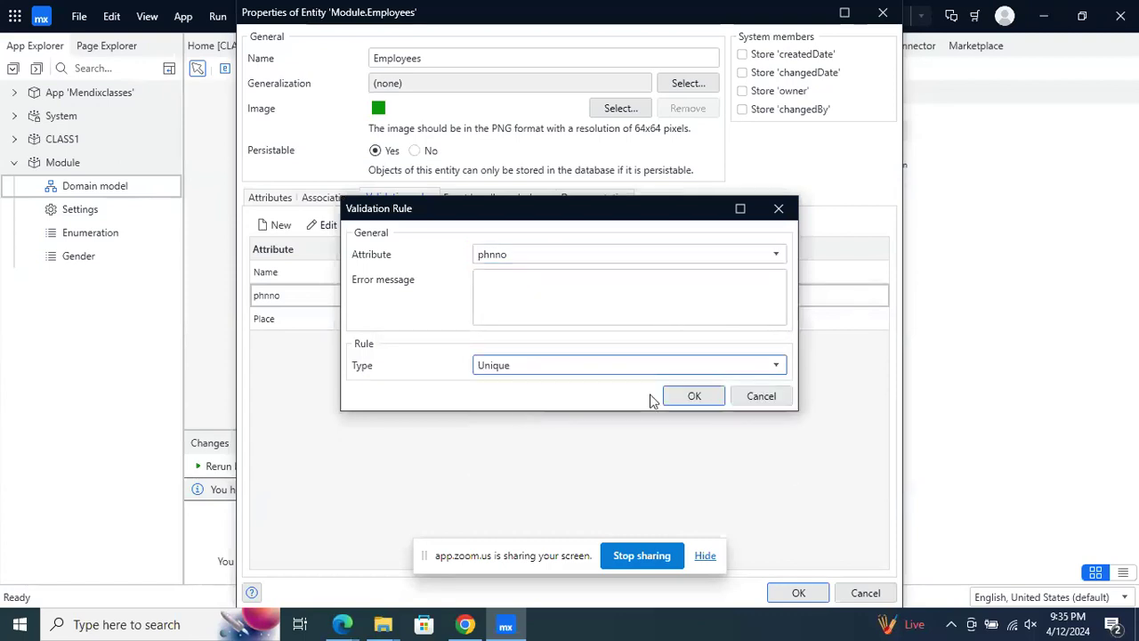
{"action": "left_click", "coordinate": [685, 403]}
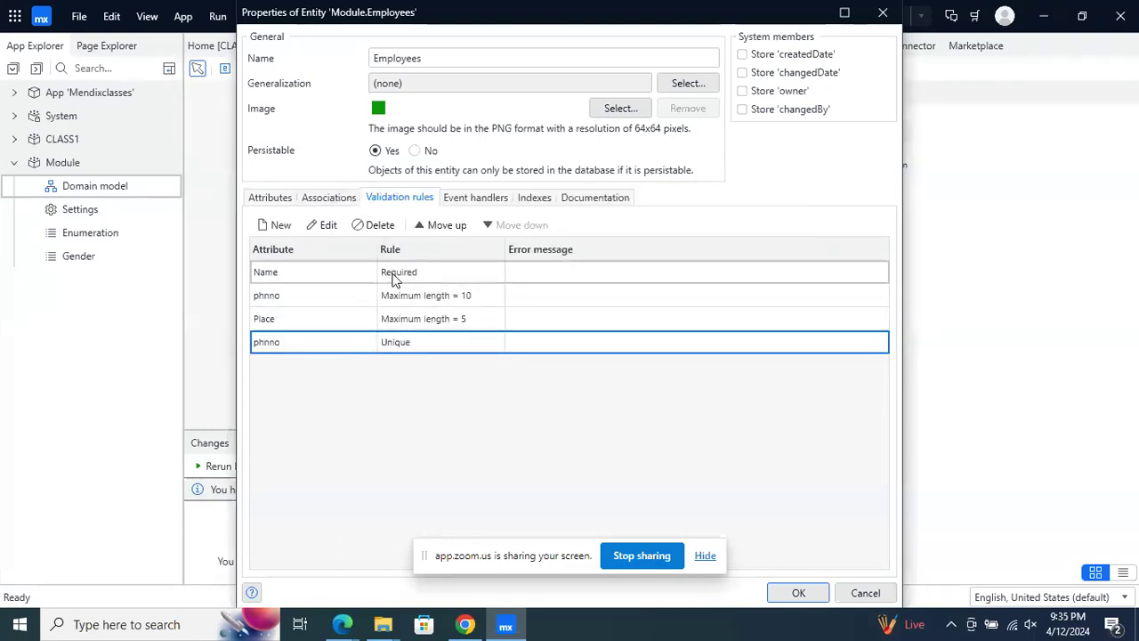
Review the attributes and validation rules of the Employees entity and save its properties
{"action": "left_click", "coordinate": [271, 198]}
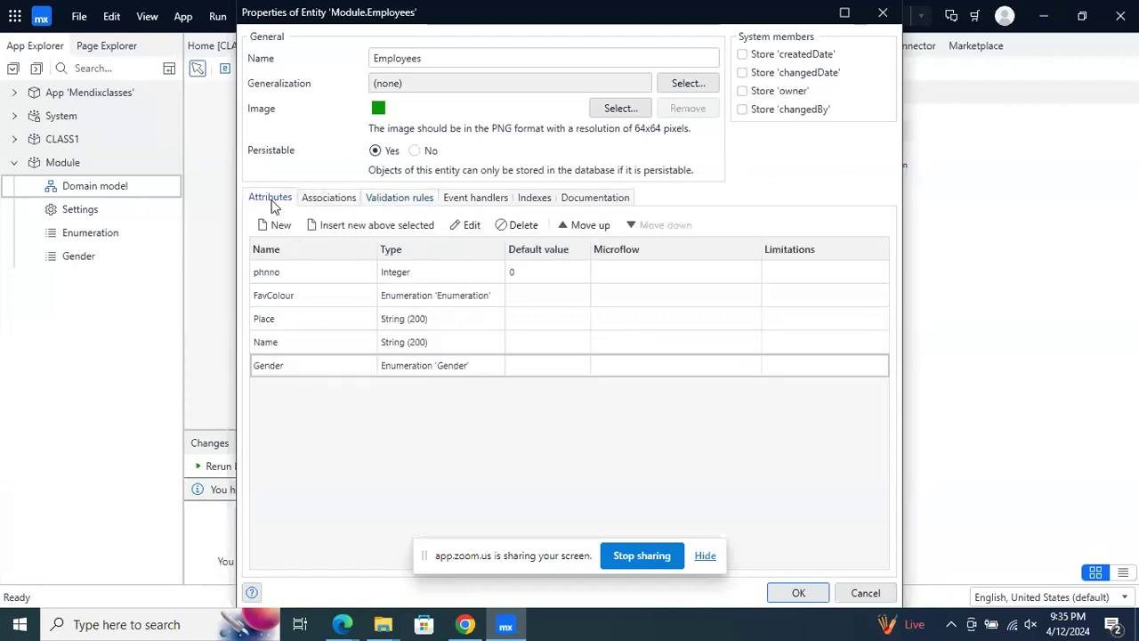
{"action": "left_click", "coordinate": [410, 198]}
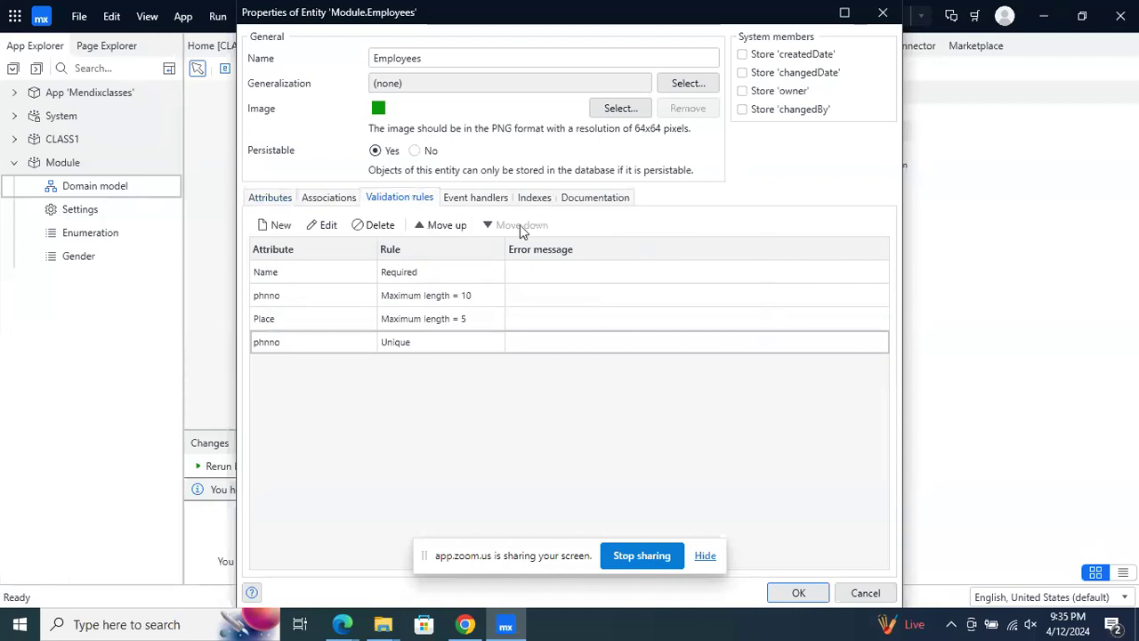
{"action": "left_click", "coordinate": [798, 593]}
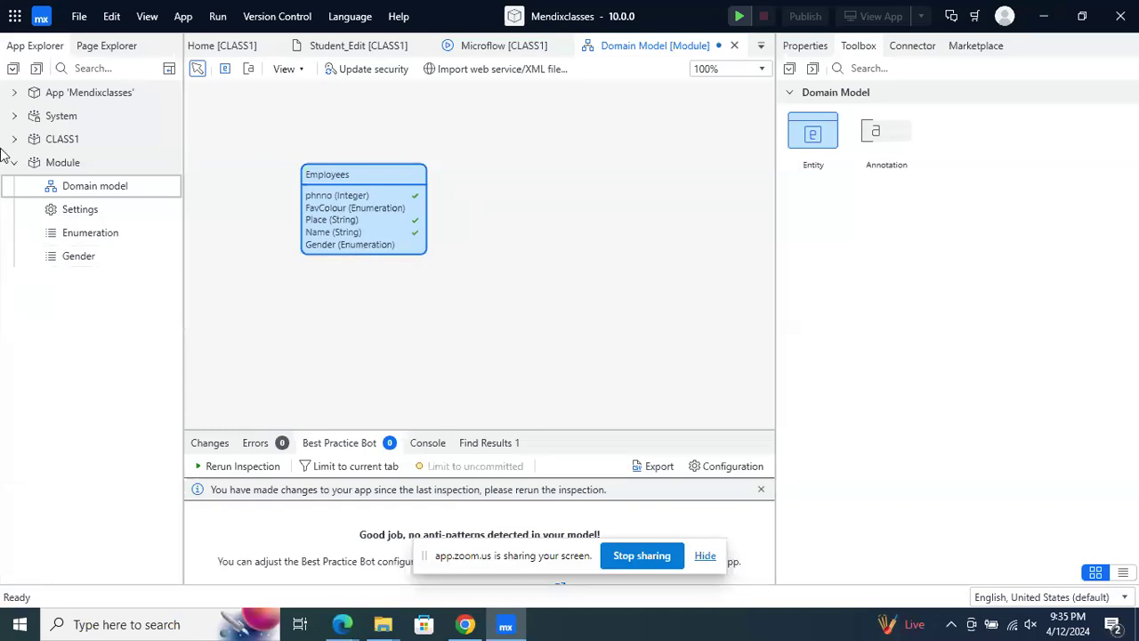
Start adding a new responsive web page to Module and choose the Blank page template
{"action": "left_click", "coordinate": [63, 165]}
{"action": "right_click", "coordinate": [63, 167]}
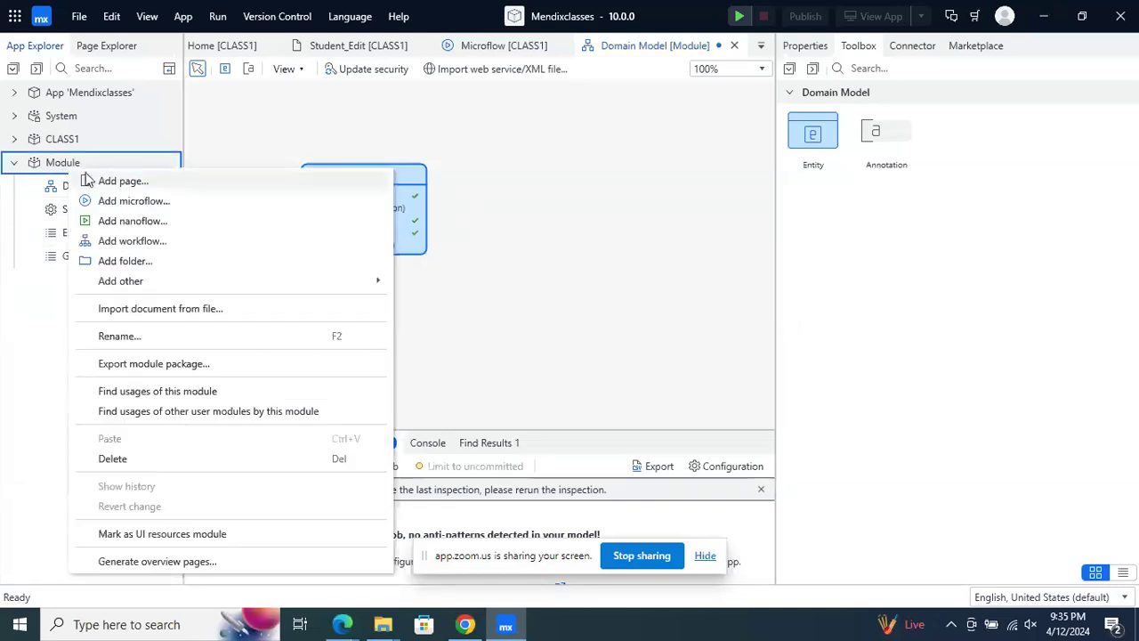
{"action": "left_click", "coordinate": [89, 180]}
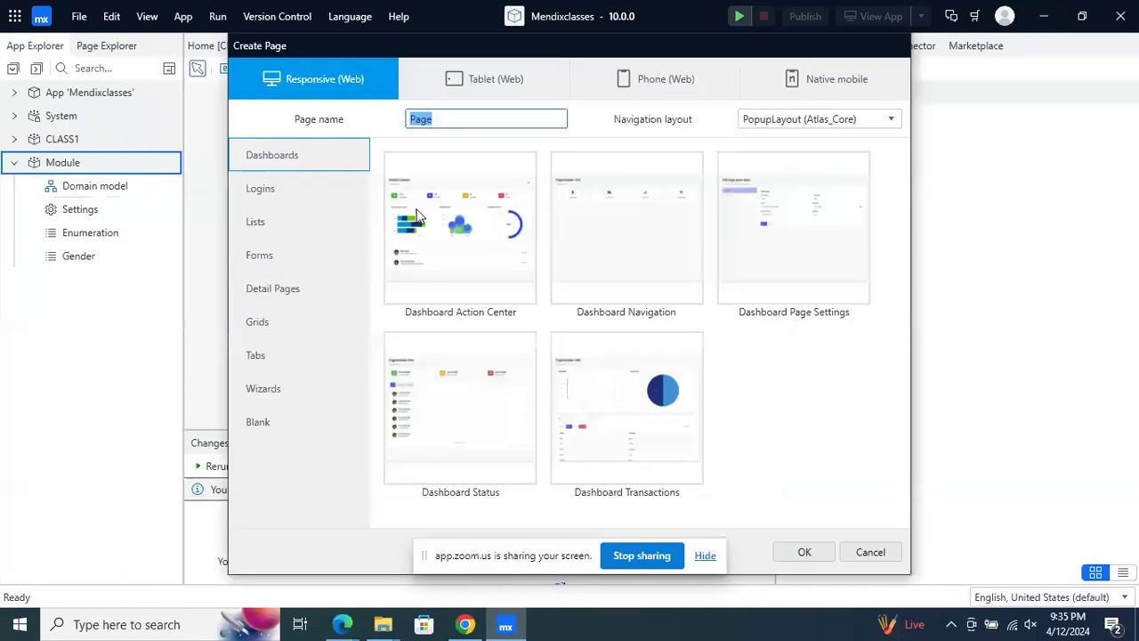
{"action": "left_click", "coordinate": [250, 430]}
{"action": "left_click", "coordinate": [450, 246]}
{"action": "left_click", "coordinate": [706, 556]}
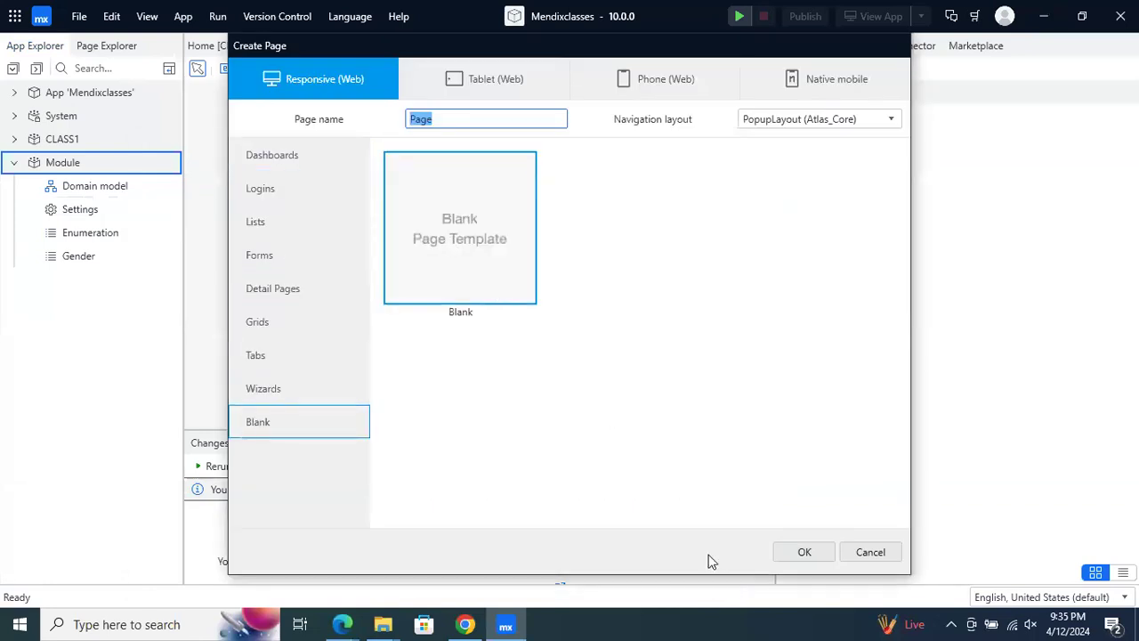
Set the new page's navigation layout to Atlas_Default (Atlas_Core) and create the page under the name Page
{"action": "left_click", "coordinate": [874, 125]}
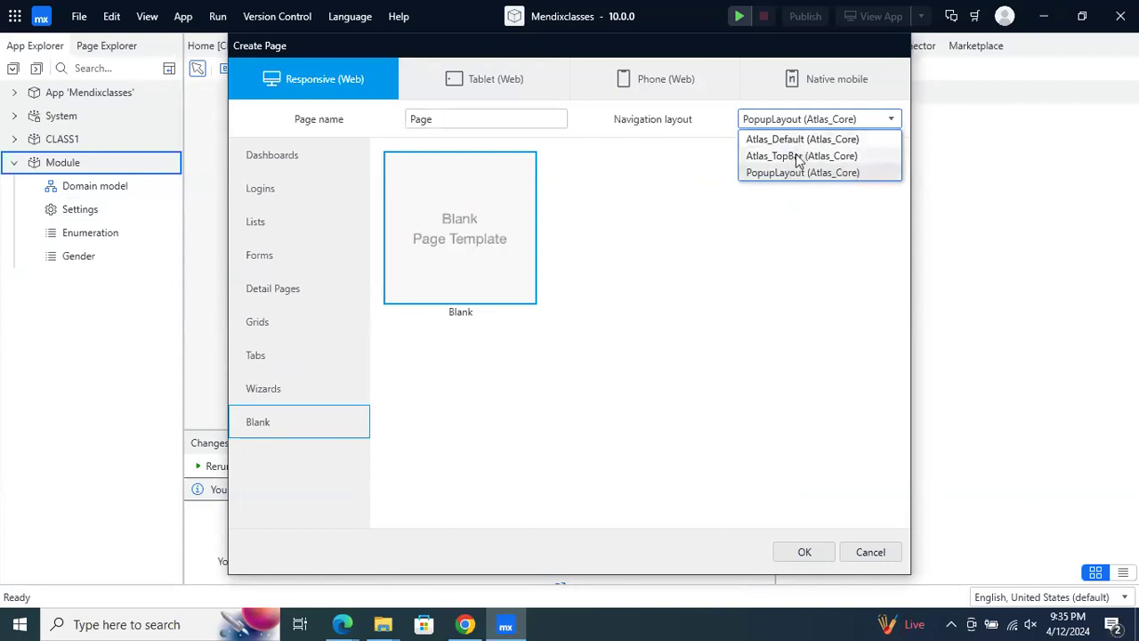
{"action": "left_click", "coordinate": [798, 157]}
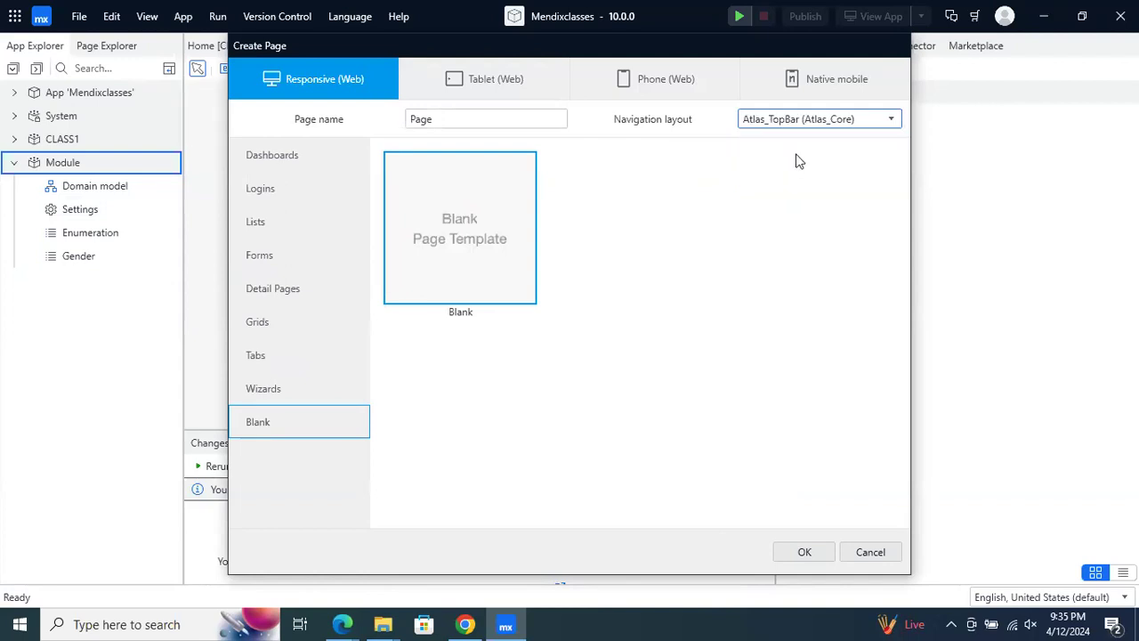
{"action": "left_click", "coordinate": [893, 120]}
{"action": "left_click", "coordinate": [823, 141]}
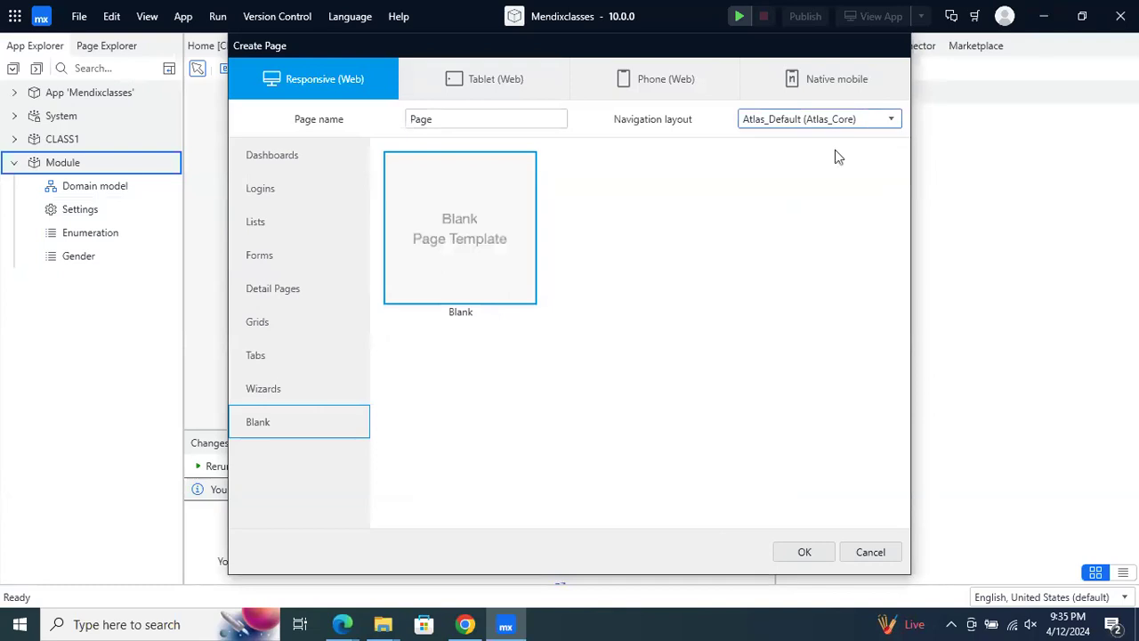
{"action": "left_click", "coordinate": [863, 122]}
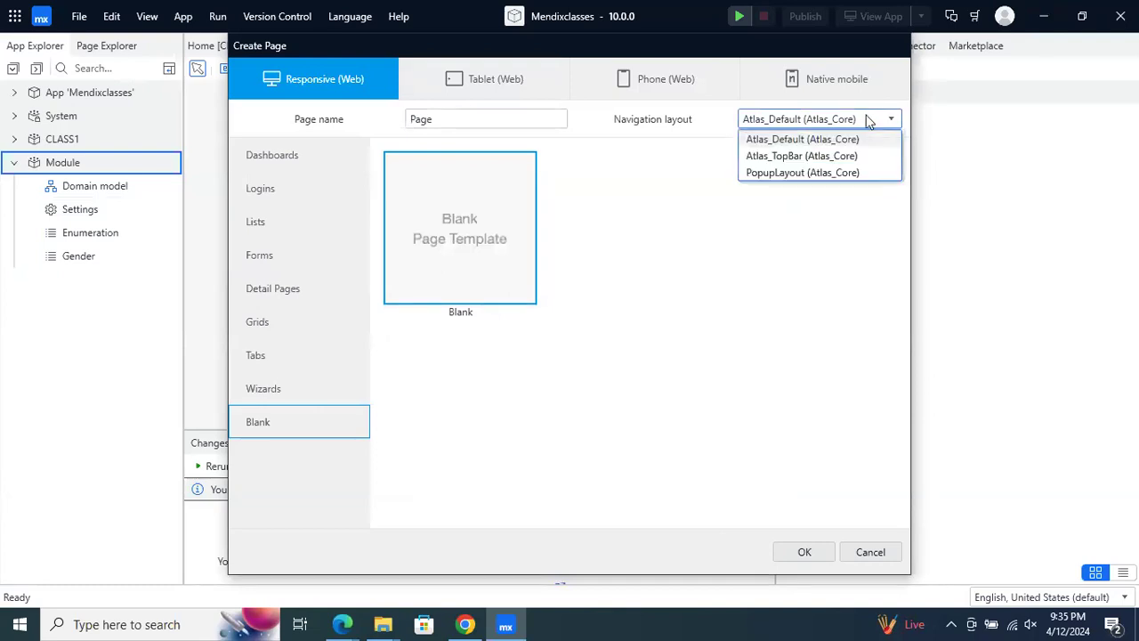
{"action": "left_click", "coordinate": [828, 142]}
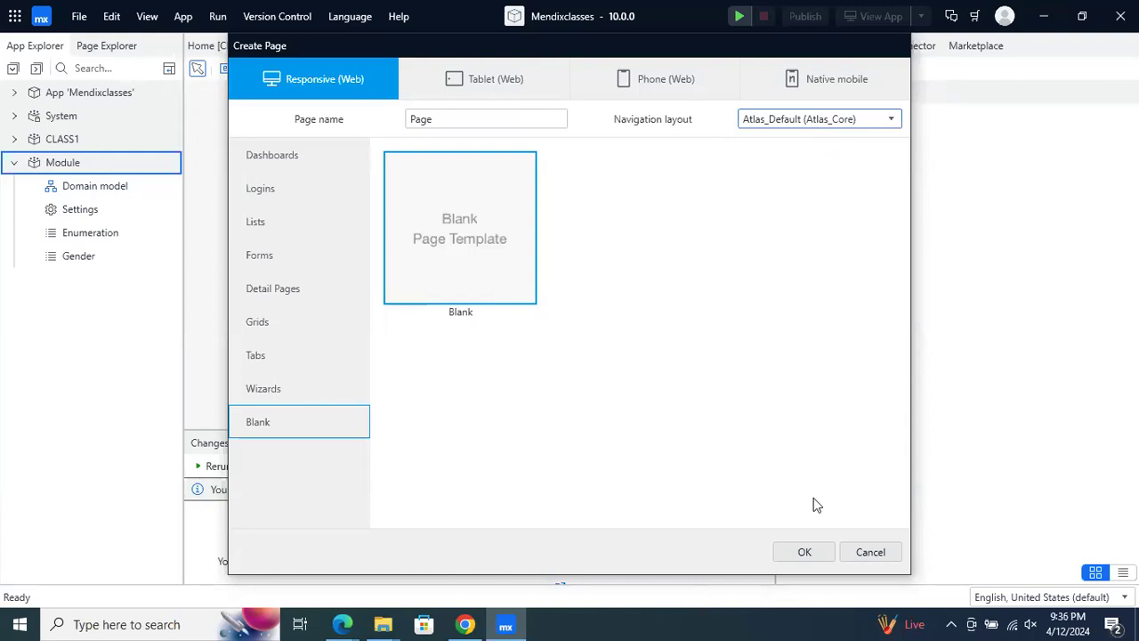
{"action": "left_click", "coordinate": [795, 553]}
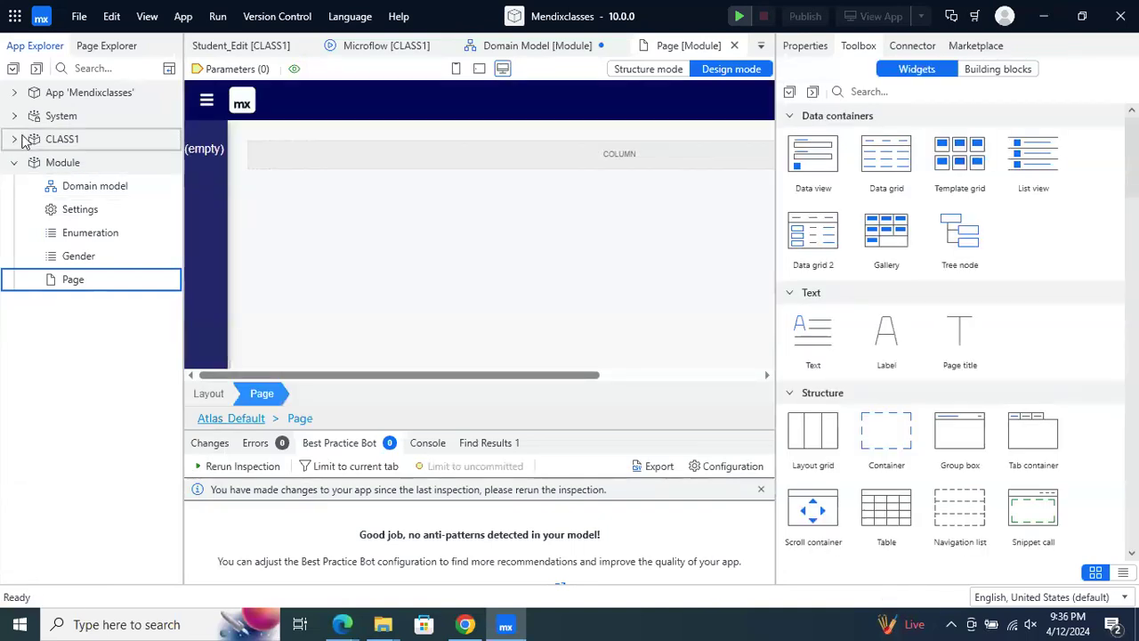
{"action": "left_click", "coordinate": [24, 140]}
{"action": "left_click", "coordinate": [16, 140]}
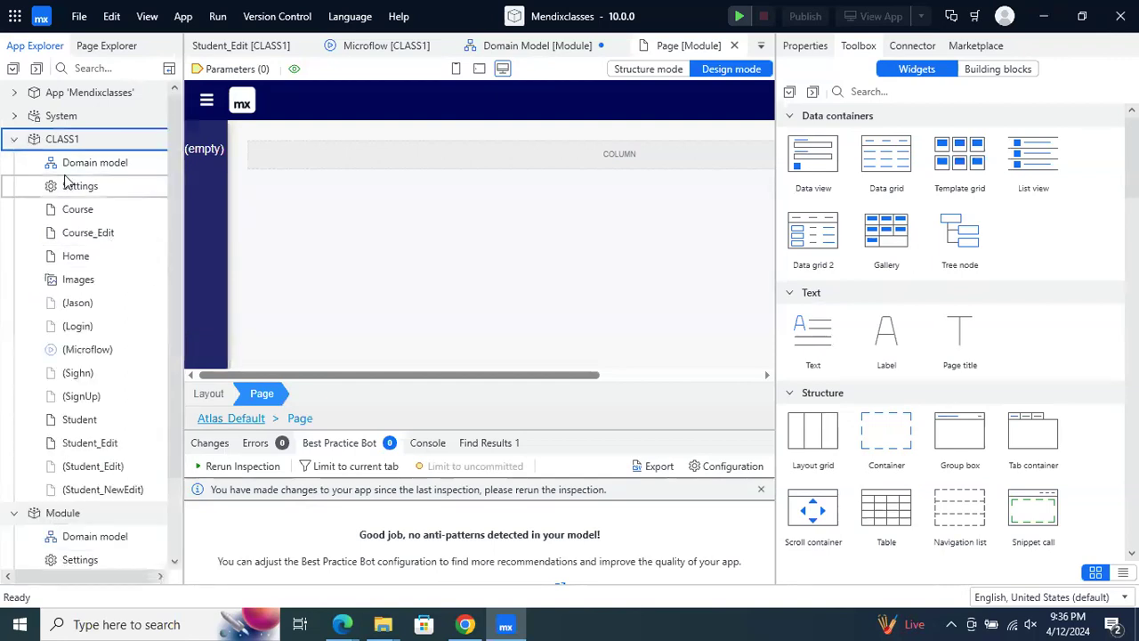
{"action": "left_click", "coordinate": [15, 139]}
{"action": "left_click", "coordinate": [16, 164]}
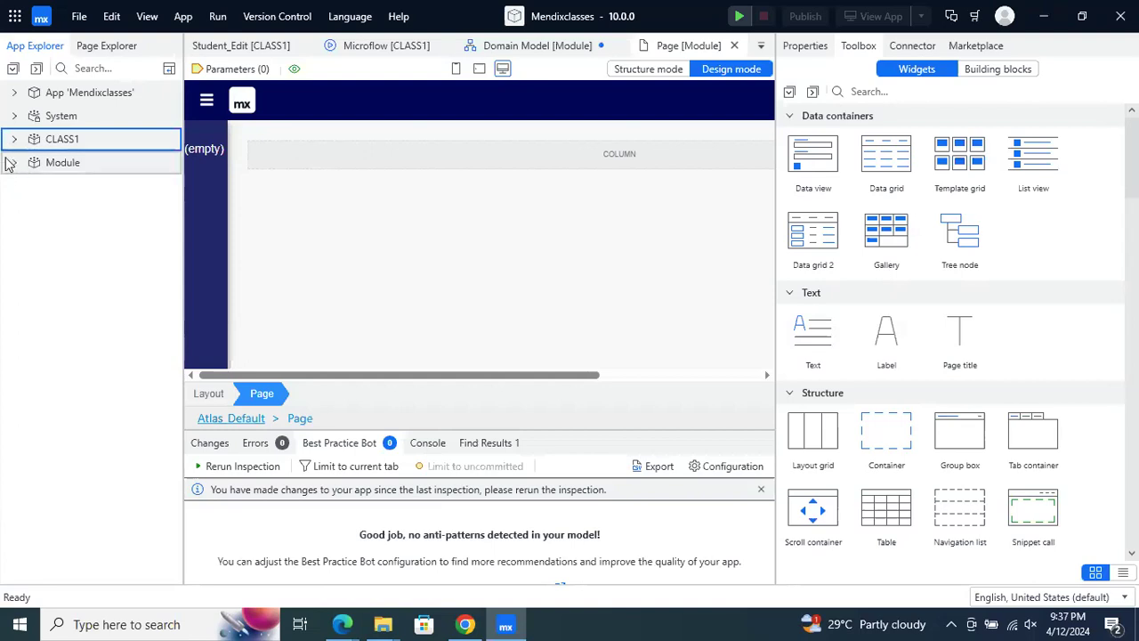
Open the page named Page in Module and bring up its page properties
{"action": "left_click", "coordinate": [14, 162]}
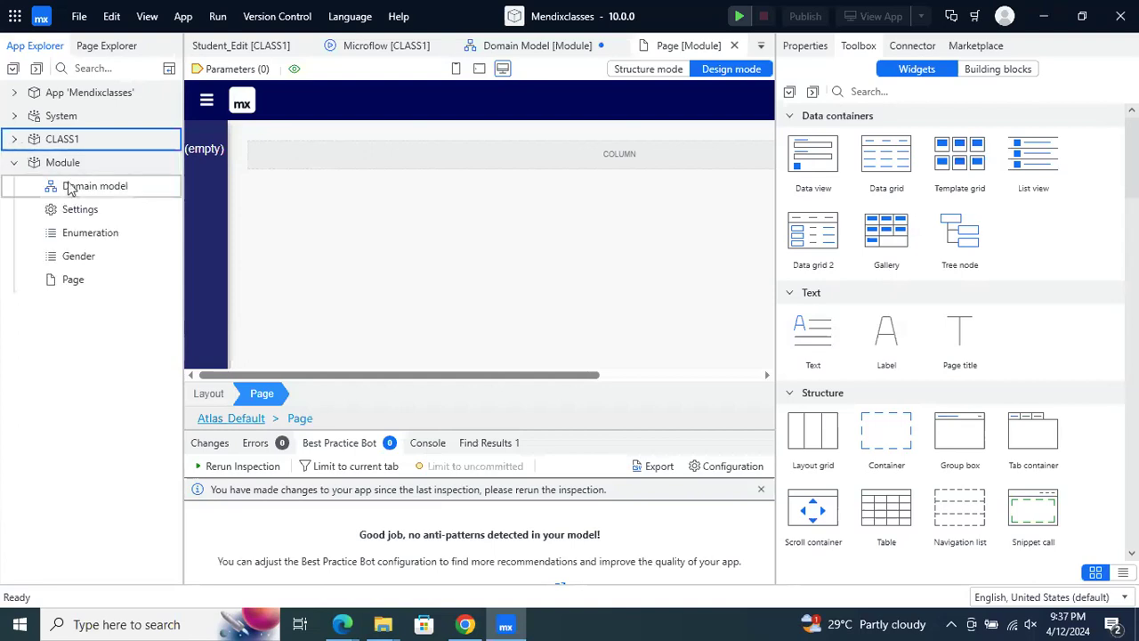
{"action": "double_click", "coordinate": [113, 285]}
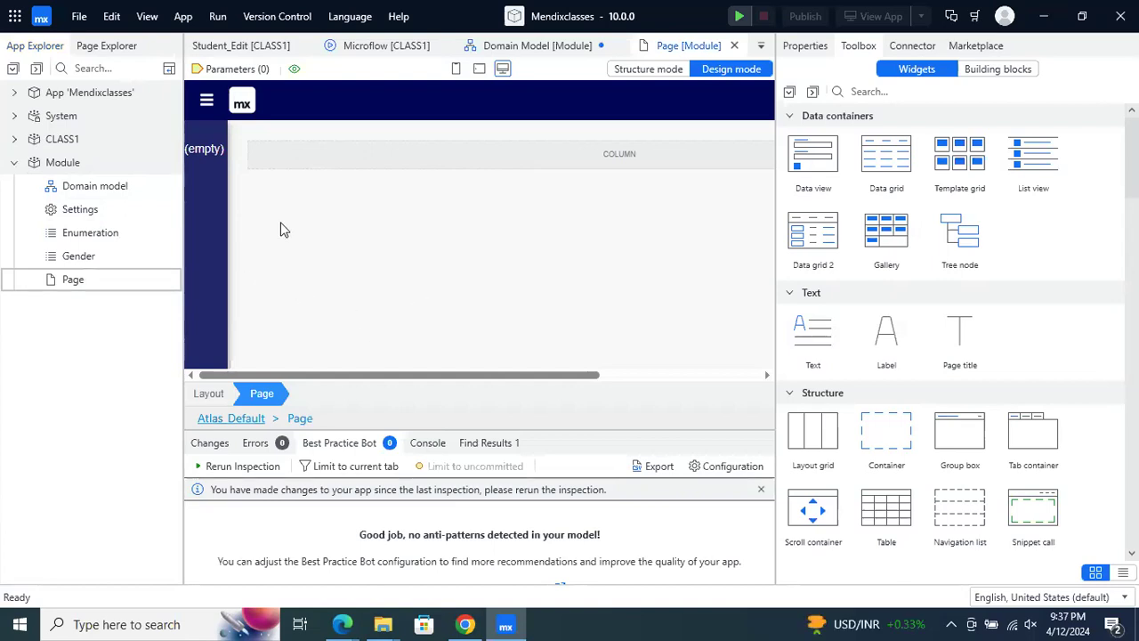
{"action": "double_click", "coordinate": [211, 158]}
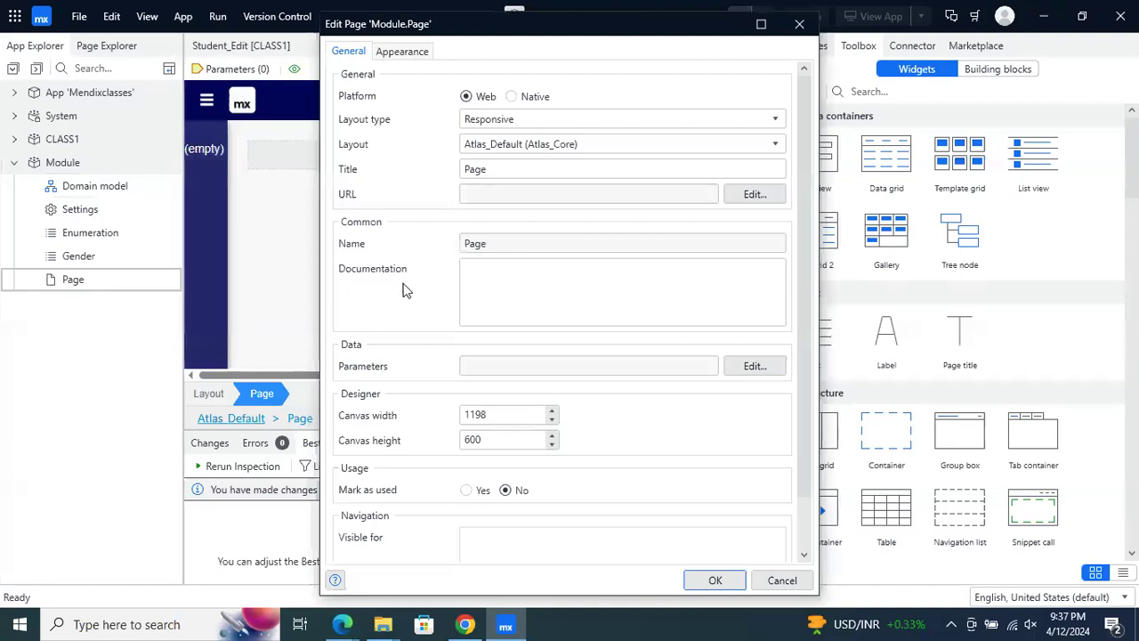
Close the page properties and delete the default column layout so the page's main area is empty
{"action": "left_click", "coordinate": [799, 24]}
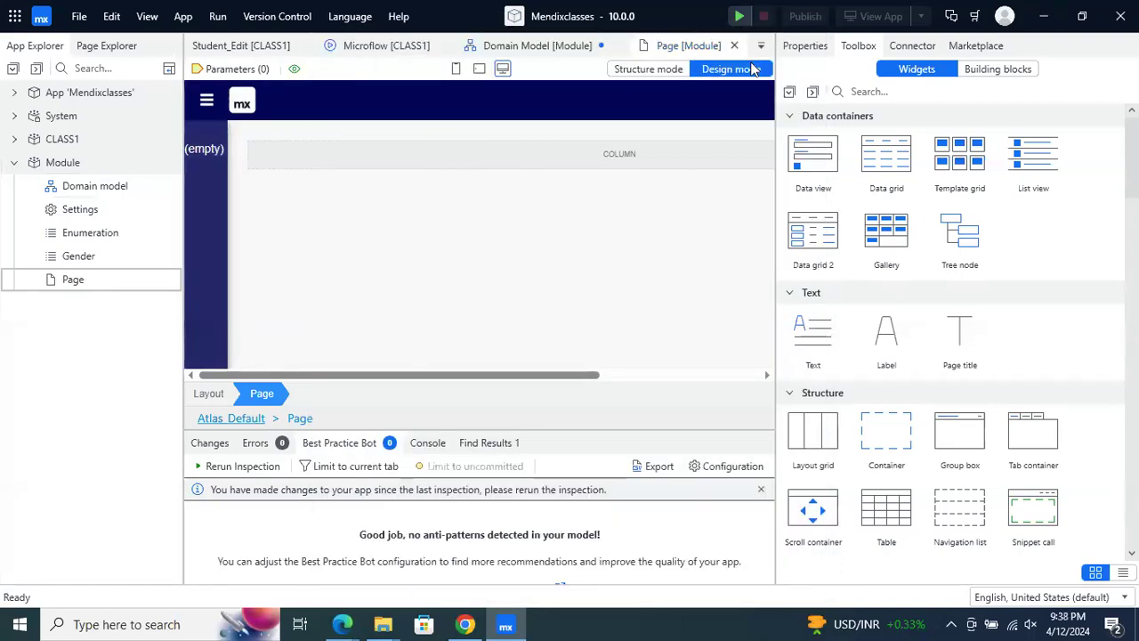
{"action": "left_click", "coordinate": [493, 163]}
{"action": "right_click", "coordinate": [495, 164]}
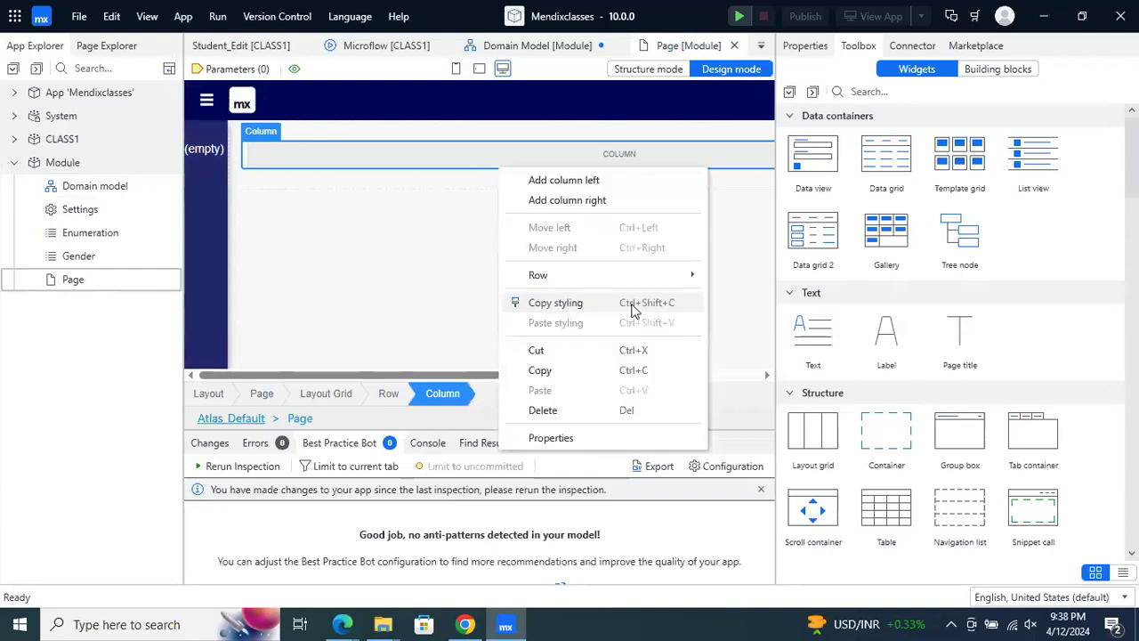
{"action": "left_click", "coordinate": [570, 412]}
{"action": "mouse_move", "coordinate": [433, 382]}
{"action": "left_mouse_down"}
{"action": "mouse_move", "coordinate": [658, 389]}
{"action": "mouse_move", "coordinate": [424, 384]}
{"action": "left_mouse_up"}
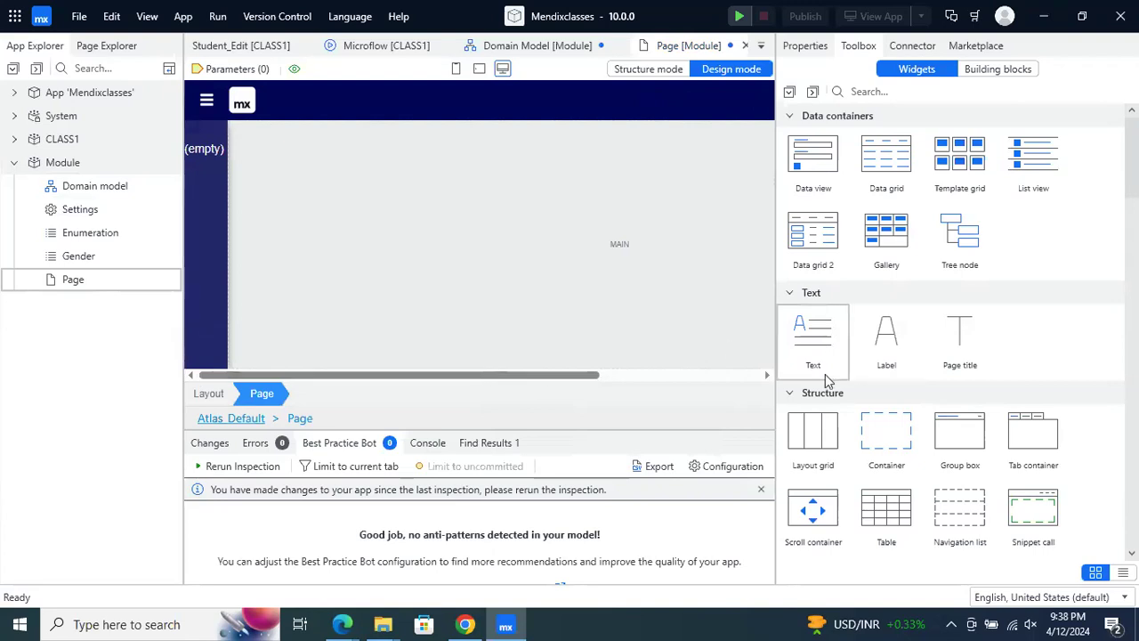
Add a text box, a text area and a drop-down input to the page's main area
{"action": "scroll", "coordinate": [1070, 366], "scroll_direction": "down", "scroll_amount": 1}
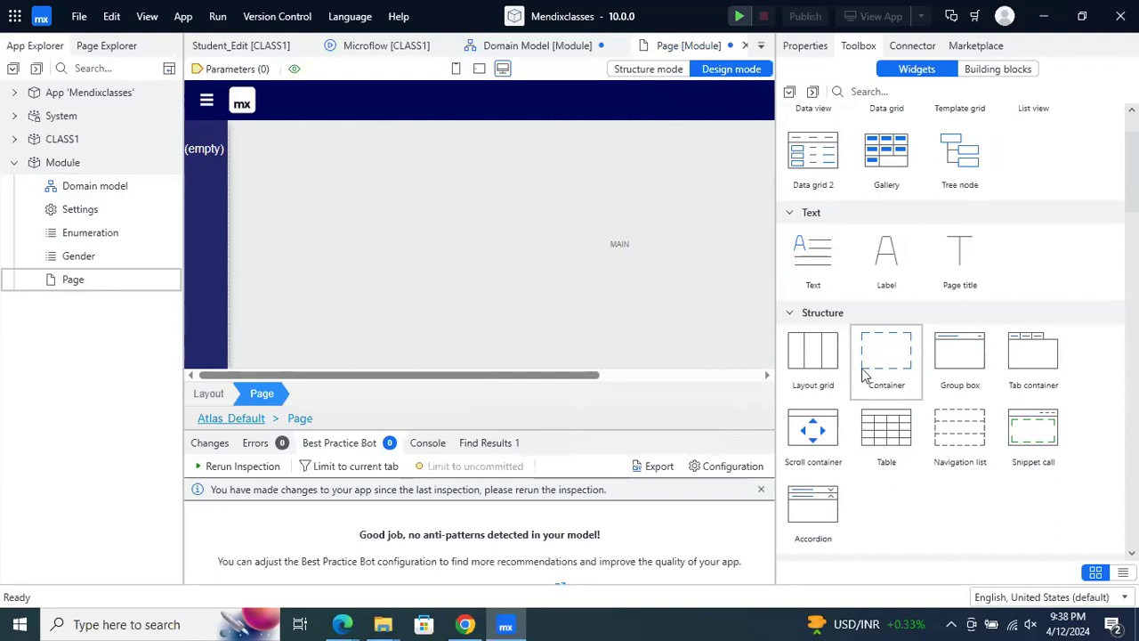
{"action": "scroll", "coordinate": [890, 365], "scroll_direction": "down", "scroll_amount": 3}
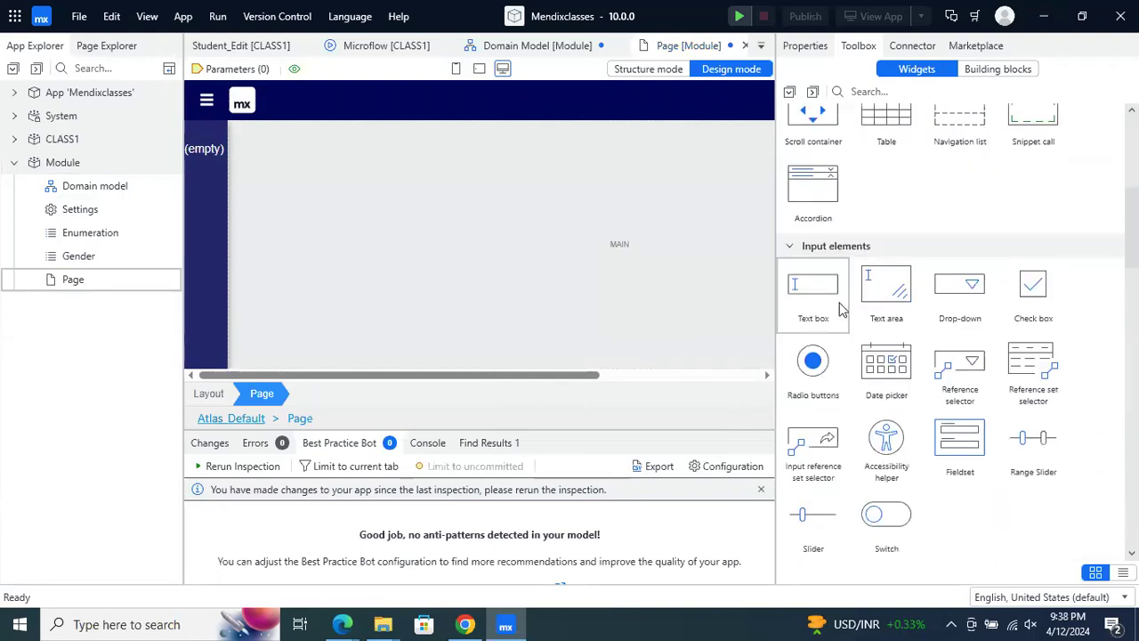
{"action": "left_click_drag", "start_coordinate": [810, 302], "coordinate": [737, 297]}
{"action": "left_click_drag", "start_coordinate": [813, 305], "coordinate": [338, 326]}
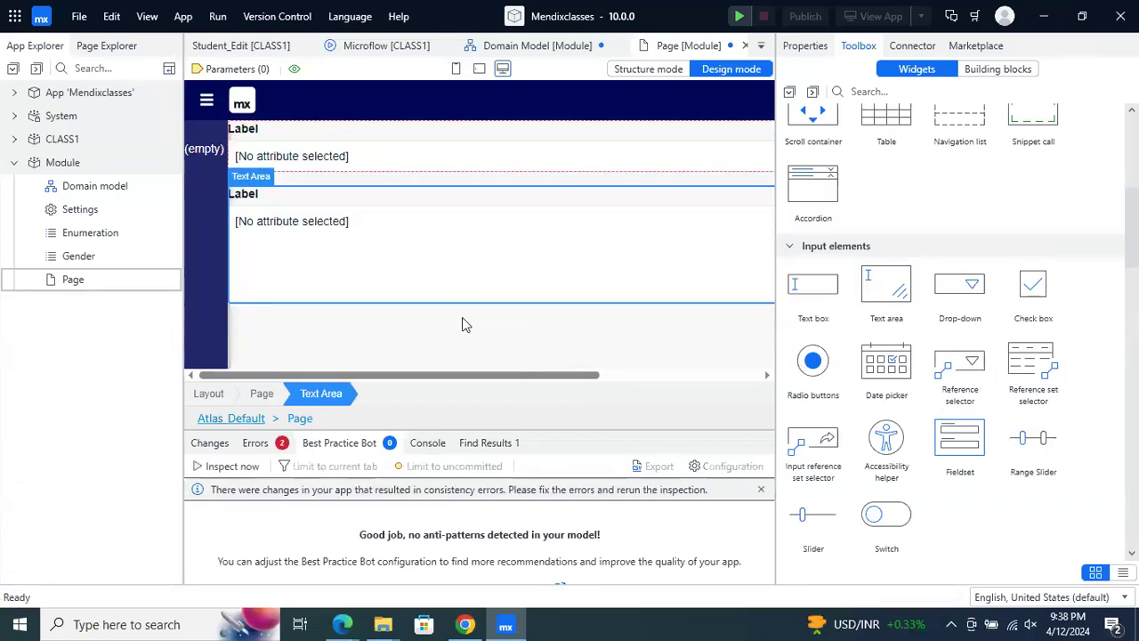
{"action": "left_click_drag", "start_coordinate": [959, 293], "coordinate": [466, 325]}
{"action": "scroll", "coordinate": [255, 272], "scroll_direction": "down", "scroll_amount": 1}
{"action": "scroll", "coordinate": [521, 285], "scroll_direction": "up", "scroll_amount": 2}
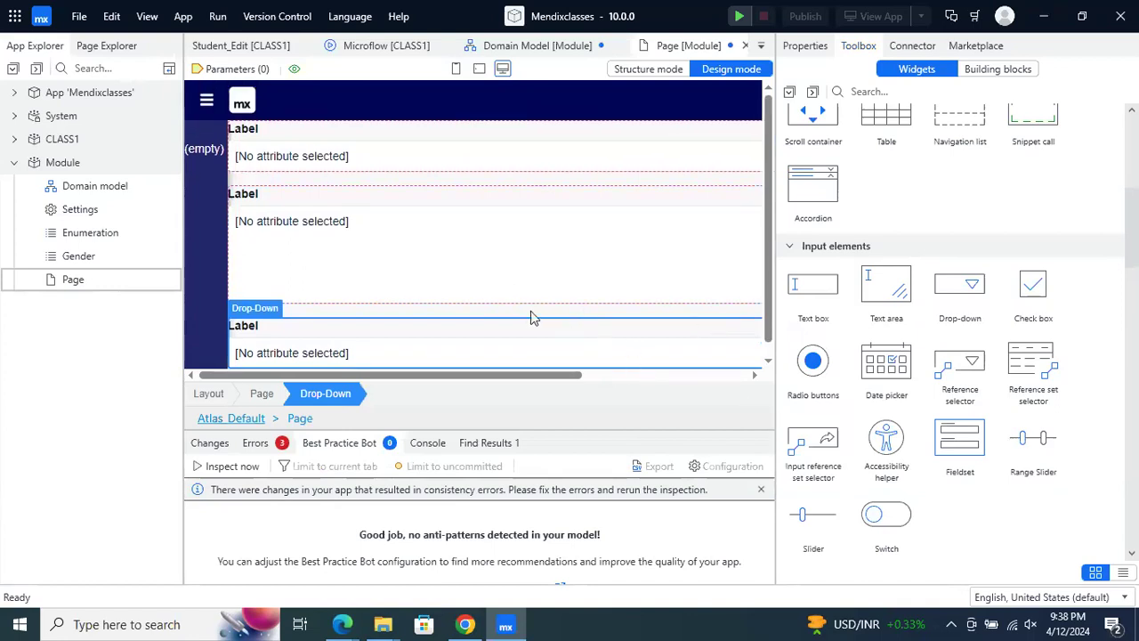
{"action": "scroll", "coordinate": [886, 454], "scroll_direction": "down", "scroll_amount": 3}
{"action": "left_click_drag", "start_coordinate": [886, 456], "coordinate": [383, 308]}
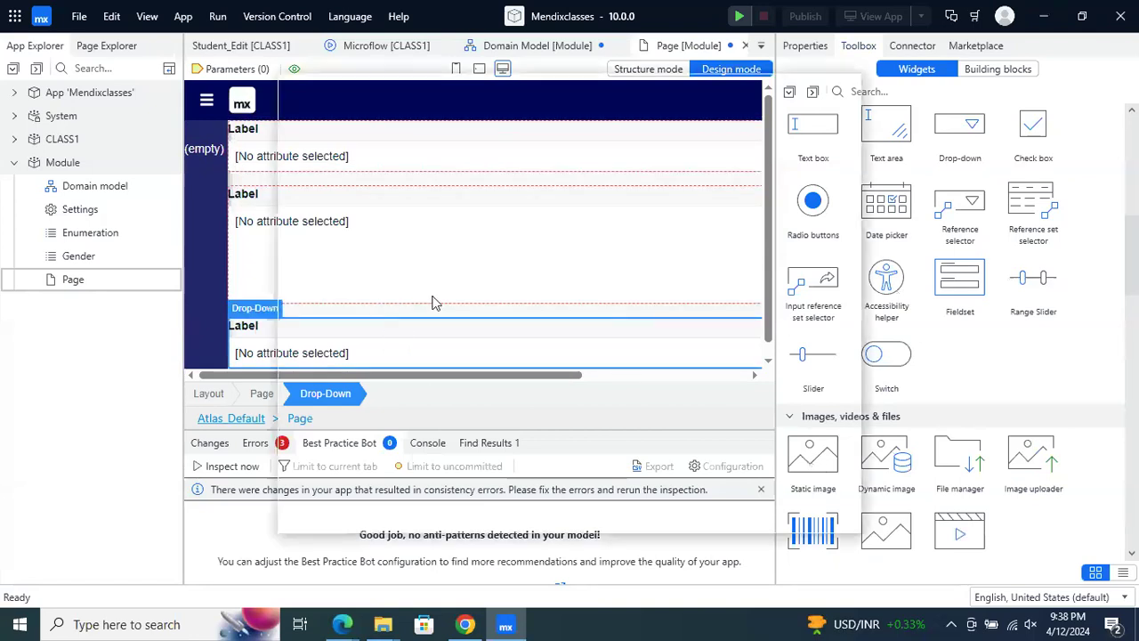
{"action": "left_click", "coordinate": [842, 84]}
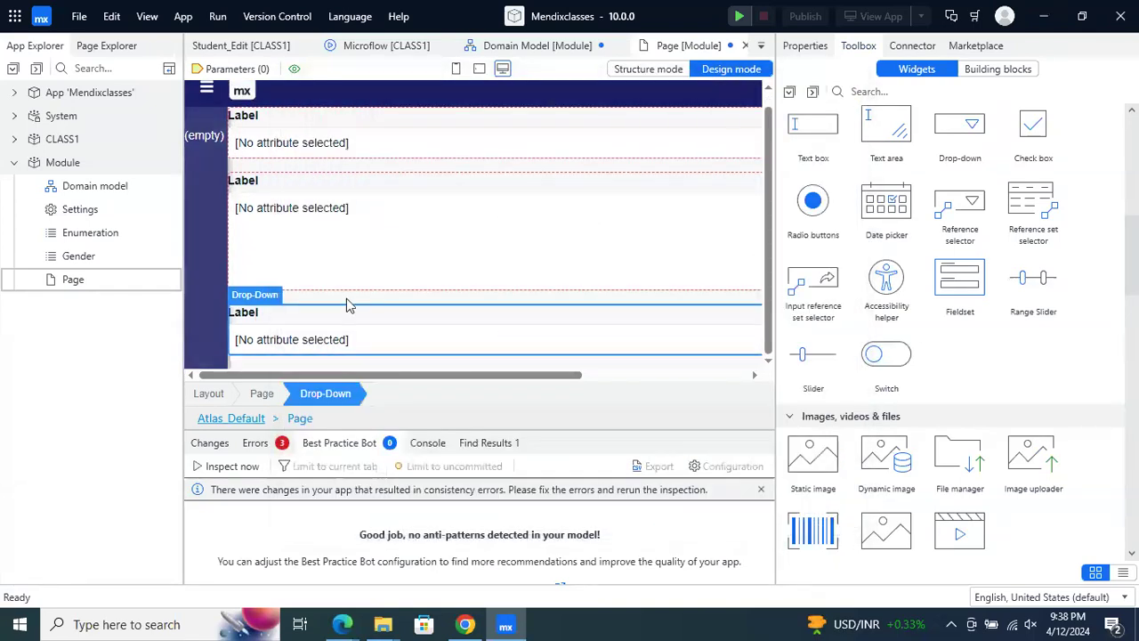
Select Page in Module and display its widget structure in the Page Explorer
{"action": "left_click", "coordinate": [72, 283]}
{"action": "right_click", "coordinate": [75, 168]}
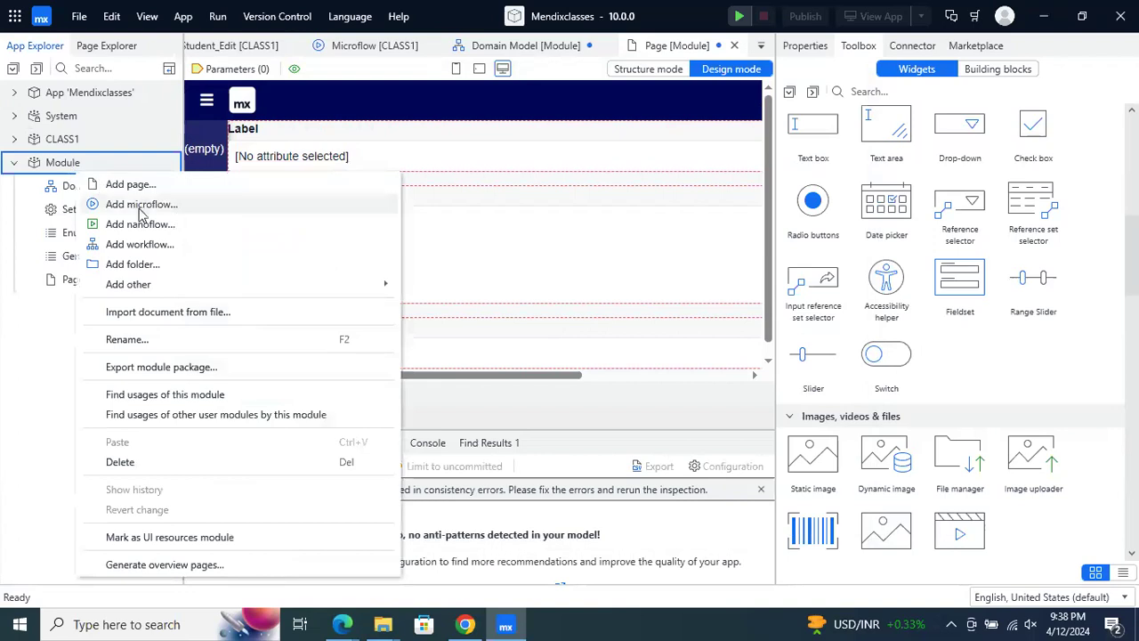
{"action": "left_click", "coordinate": [73, 282]}
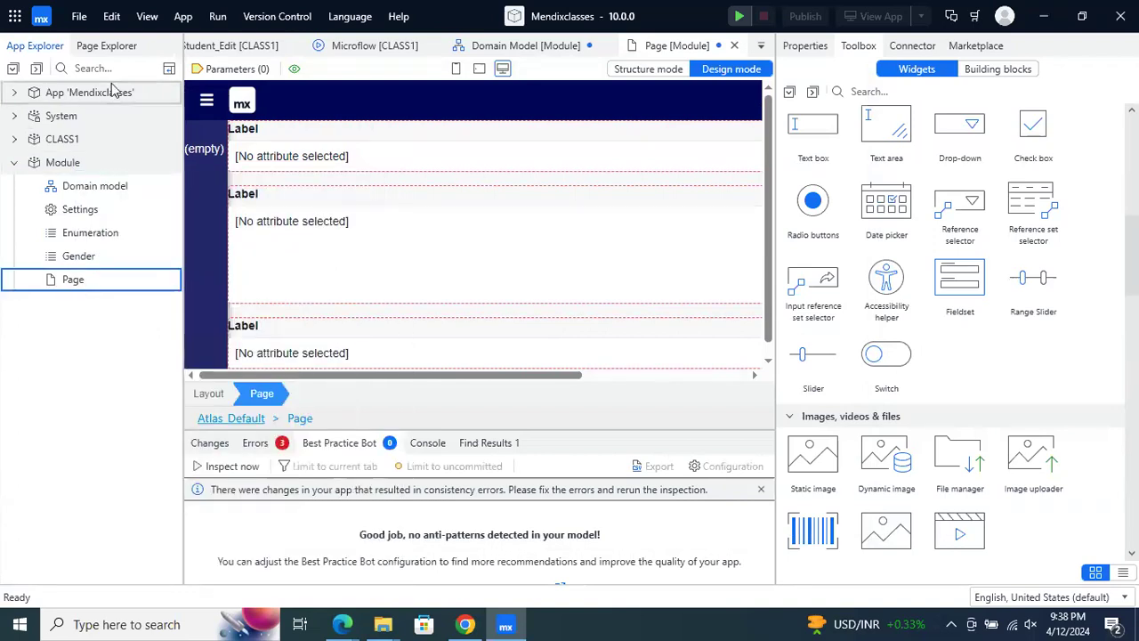
{"action": "left_click", "coordinate": [106, 45]}
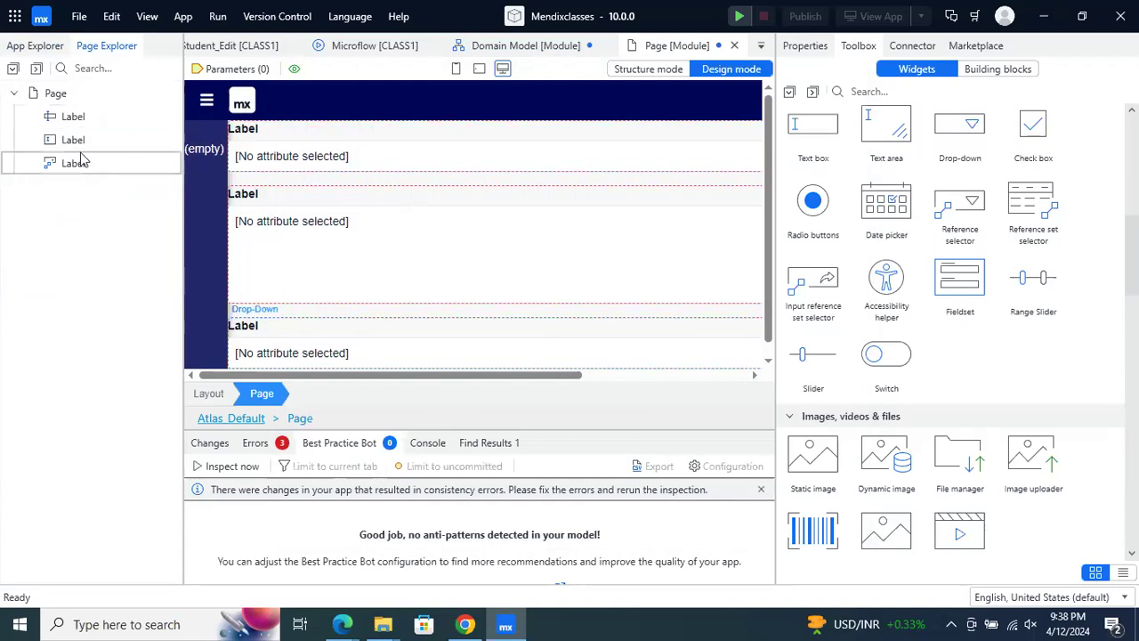
Delete the text box, drop-down and text area widgets from the page
{"action": "left_click", "coordinate": [83, 121]}
{"action": "right_click", "coordinate": [84, 121]}
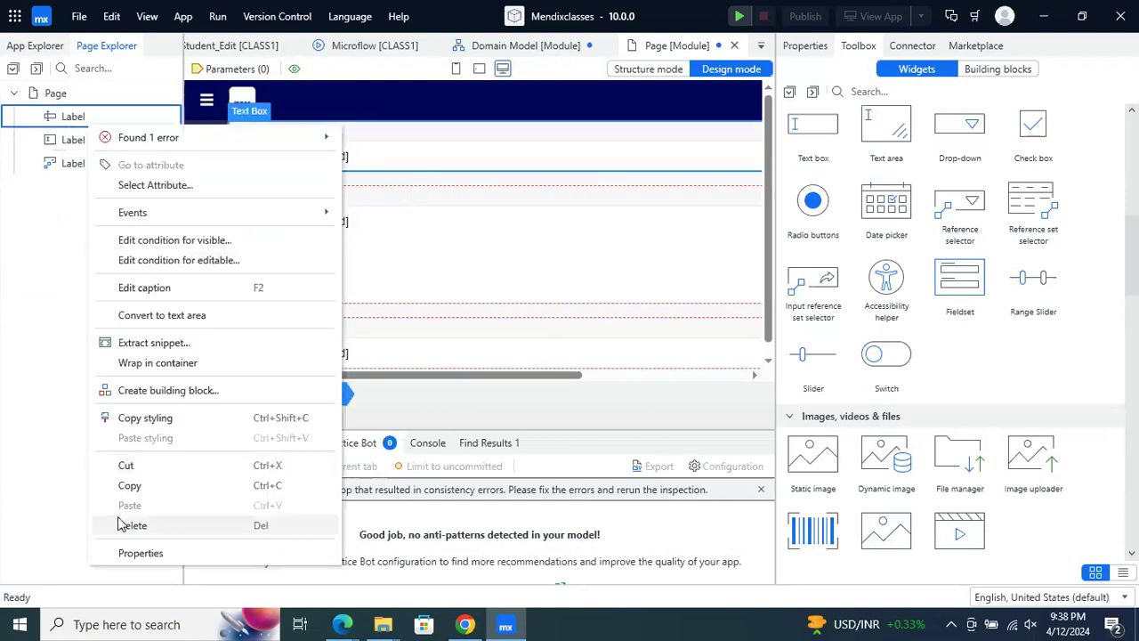
{"action": "key", "text": "Escape"}
{"action": "left_click", "coordinate": [84, 140]}
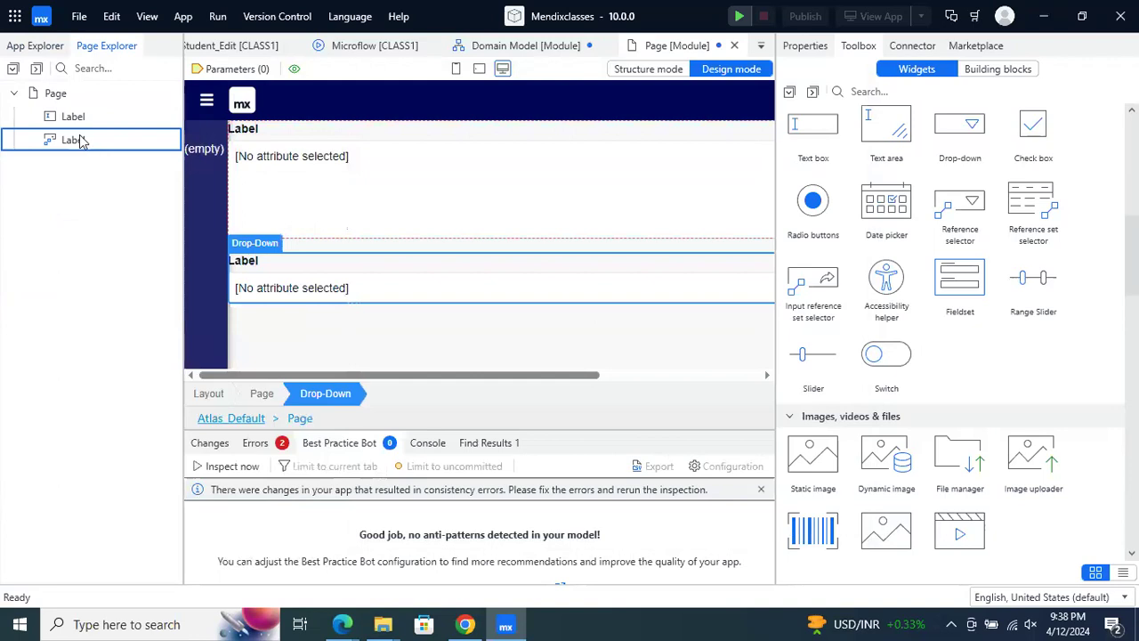
{"action": "key", "text": "Delete"}
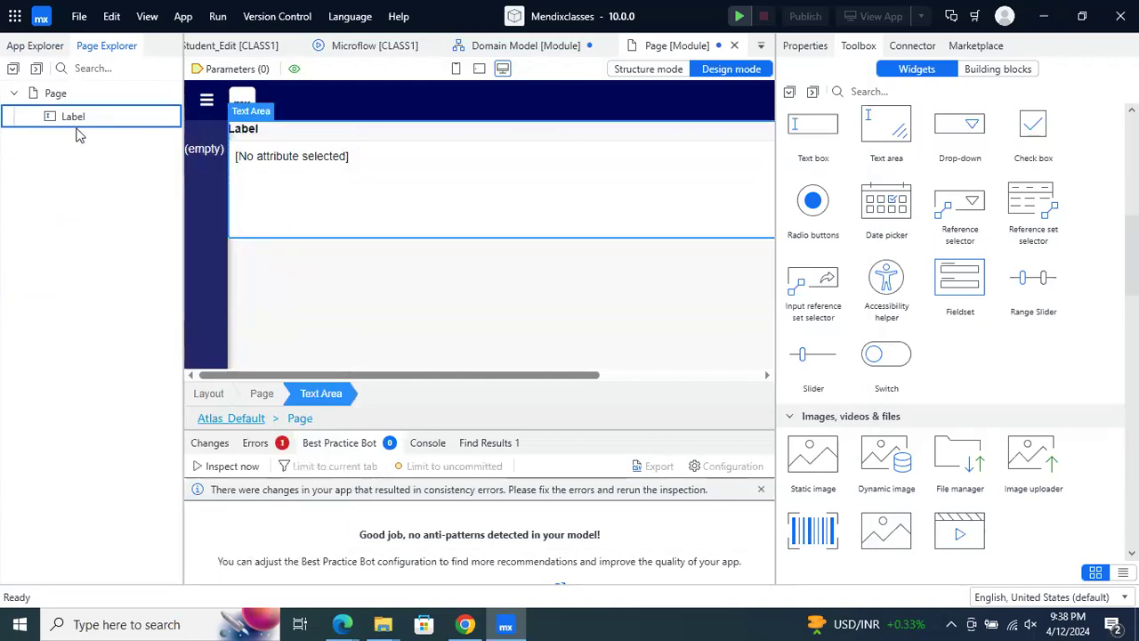
{"action": "key", "text": "Delete"}
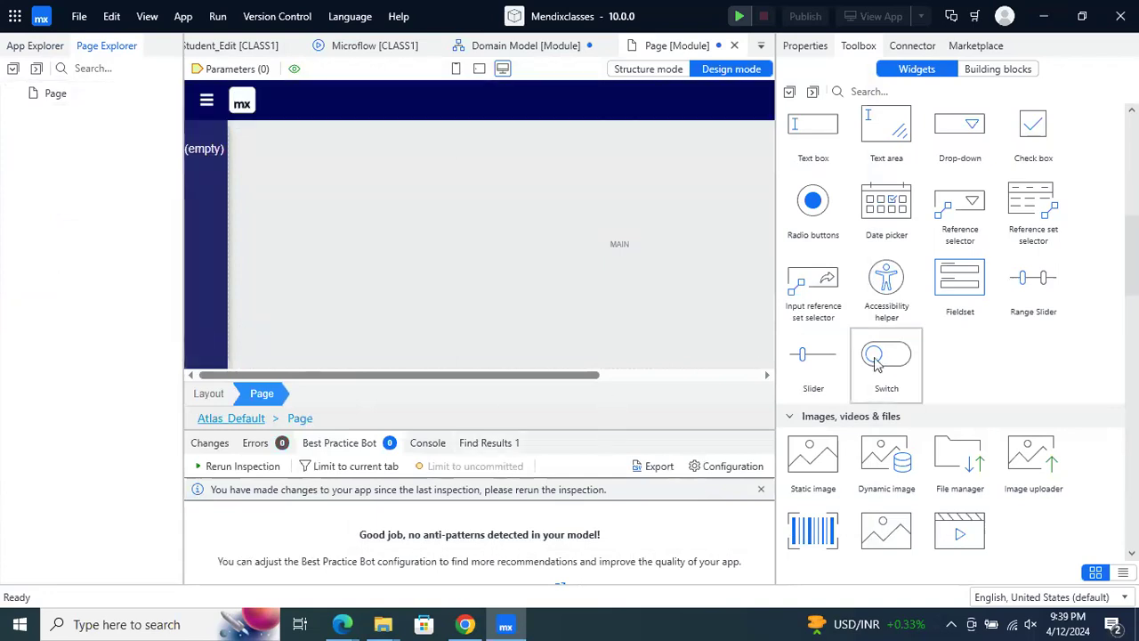
Place a layout grid with two equal 6,6 columns in the page's main area and select it
{"action": "scroll", "coordinate": [877, 361], "scroll_direction": "up", "scroll_amount": 6}
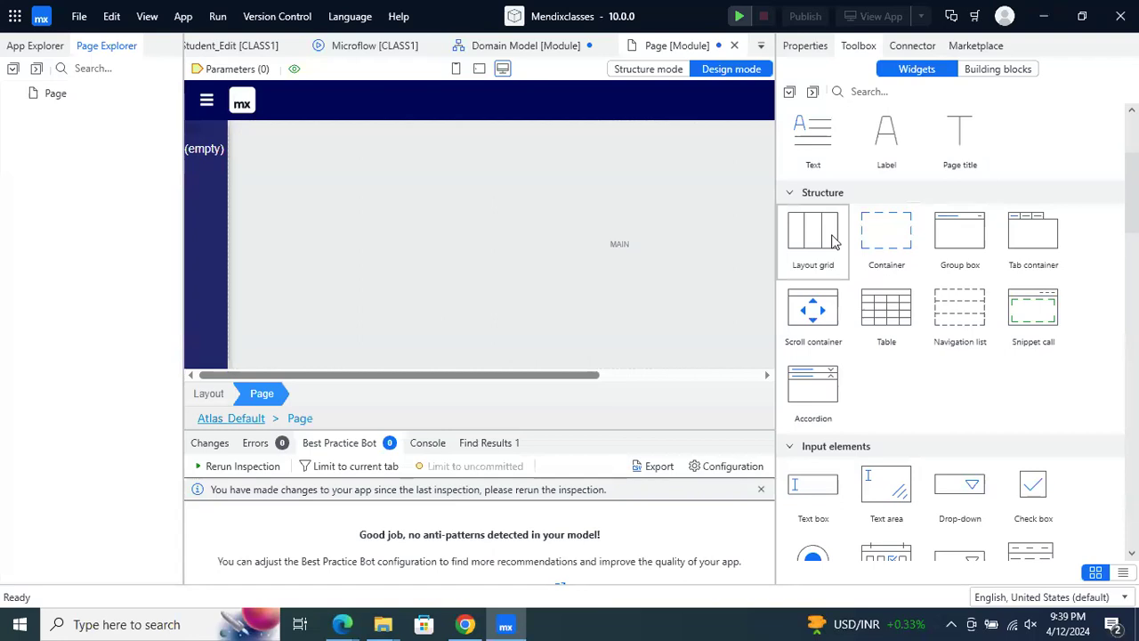
{"action": "left_click_drag", "start_coordinate": [834, 244], "coordinate": [355, 147]}
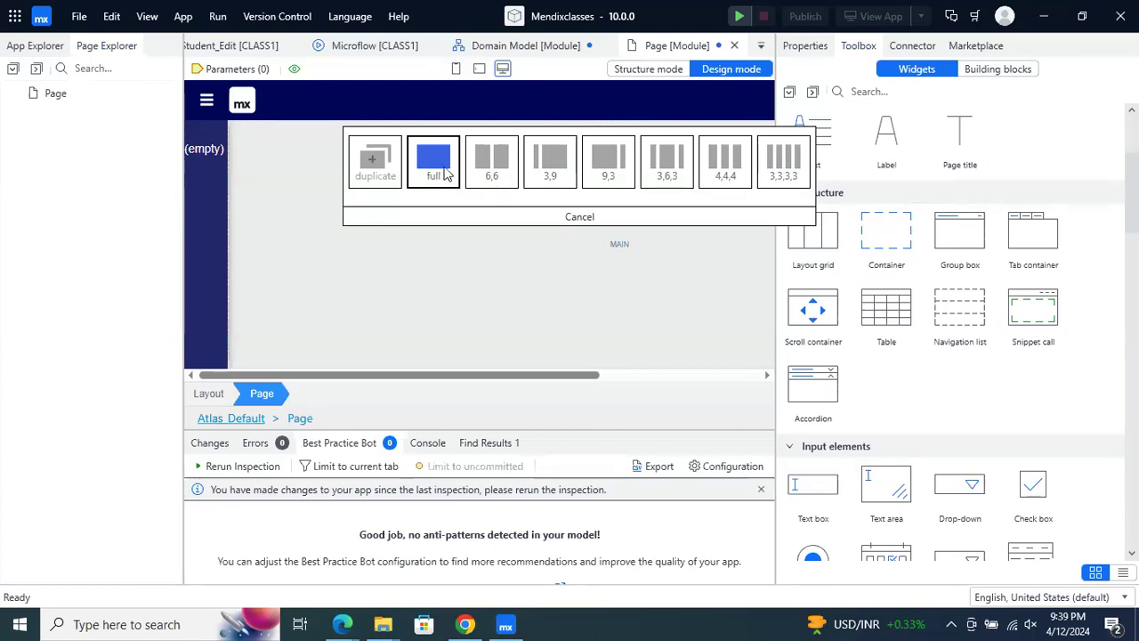
{"action": "left_click", "coordinate": [492, 164]}
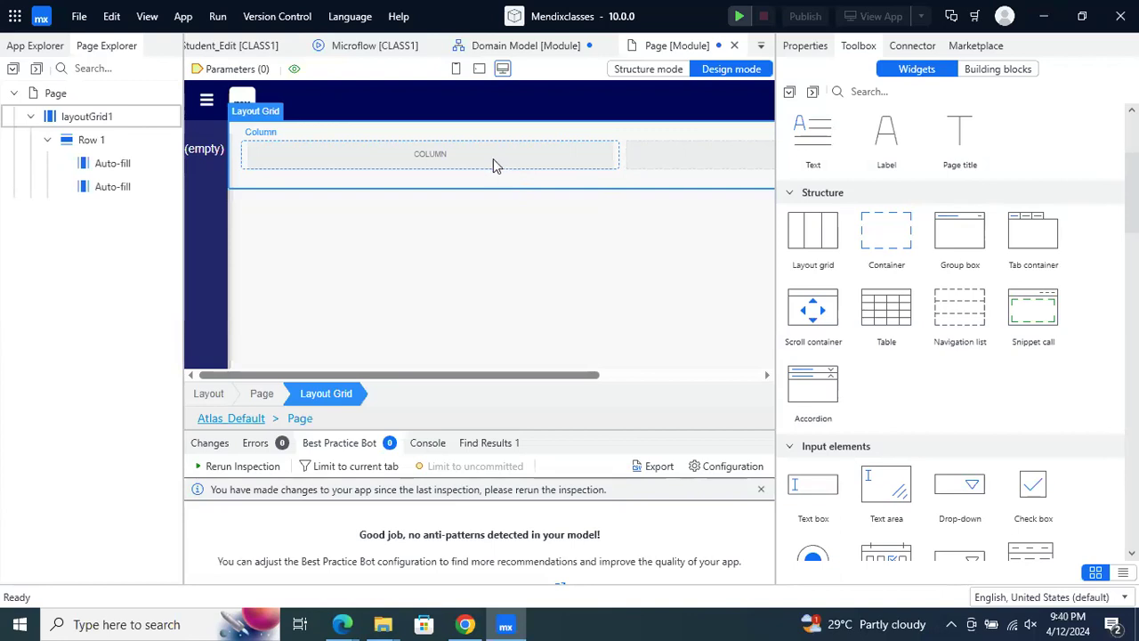
{"action": "left_click", "coordinate": [323, 257]}
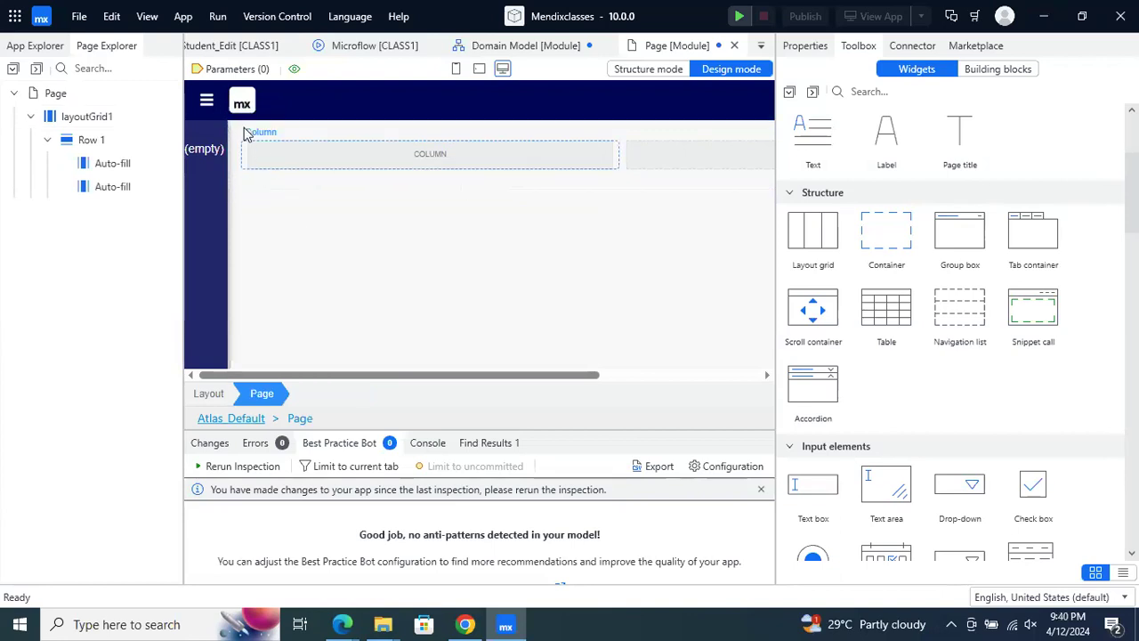
{"action": "left_click", "coordinate": [247, 130]}
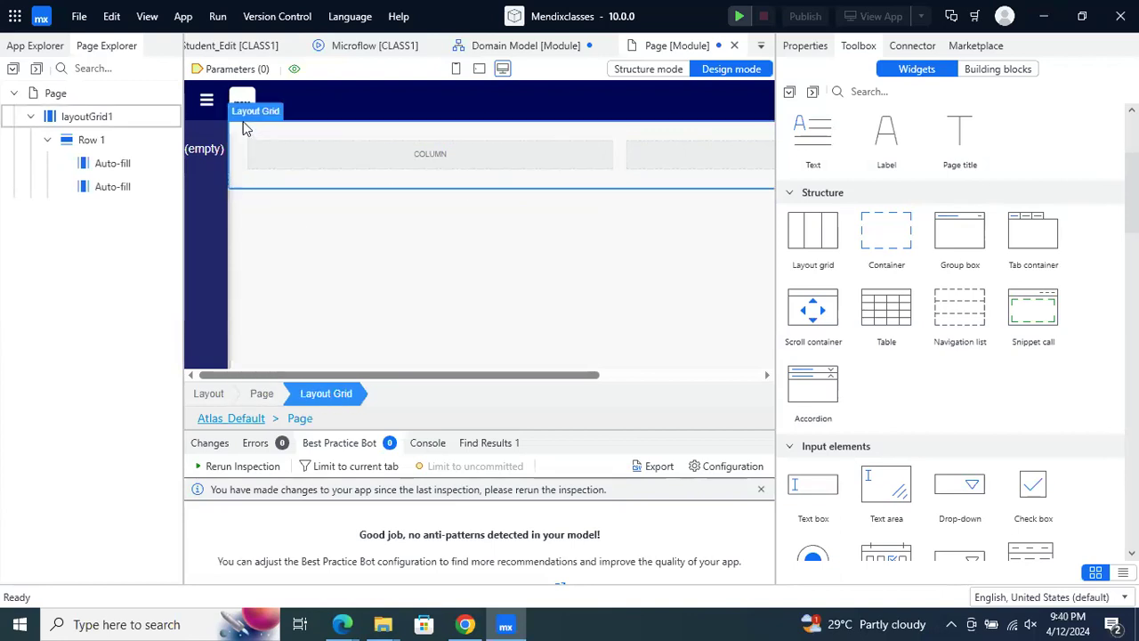
Insert a new row below Row 1 of the layout grid
{"action": "right_click", "coordinate": [92, 144]}
{"action": "left_click", "coordinate": [142, 176]}
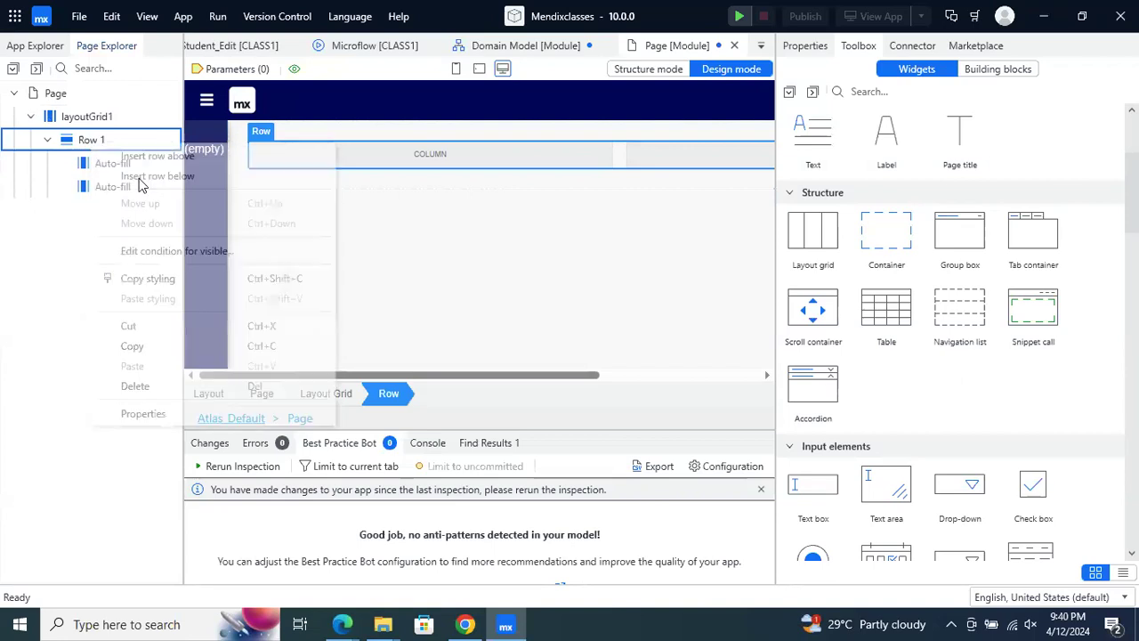
{"action": "left_click", "coordinate": [276, 194]}
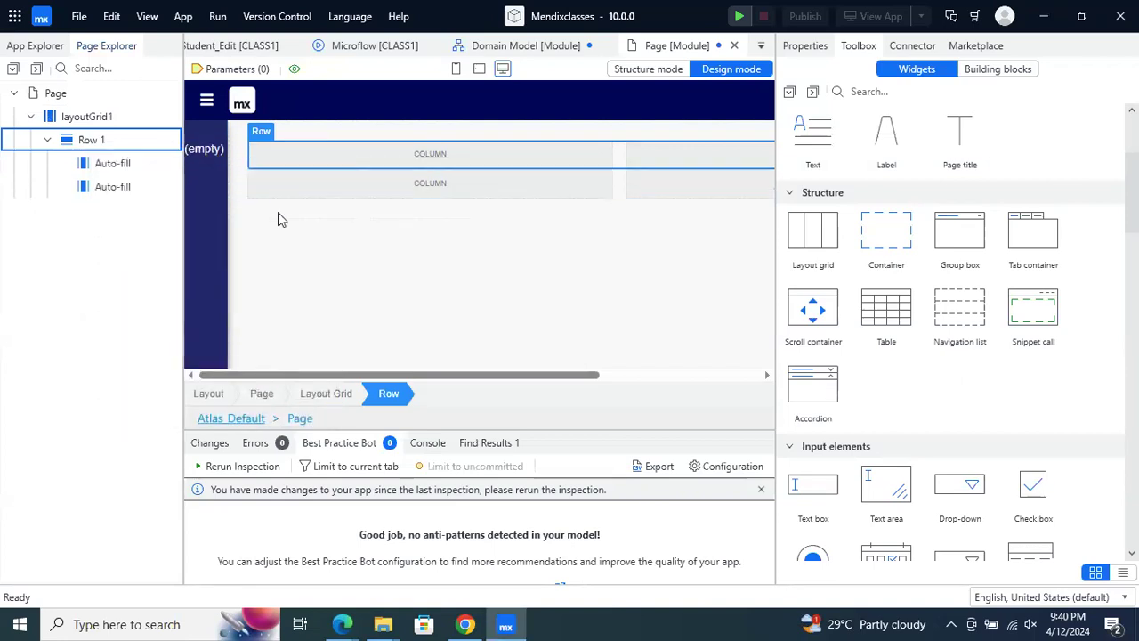
Set the bottom spacing of layoutGrid1 to Outer medium and save its properties
{"action": "left_click", "coordinate": [82, 119]}
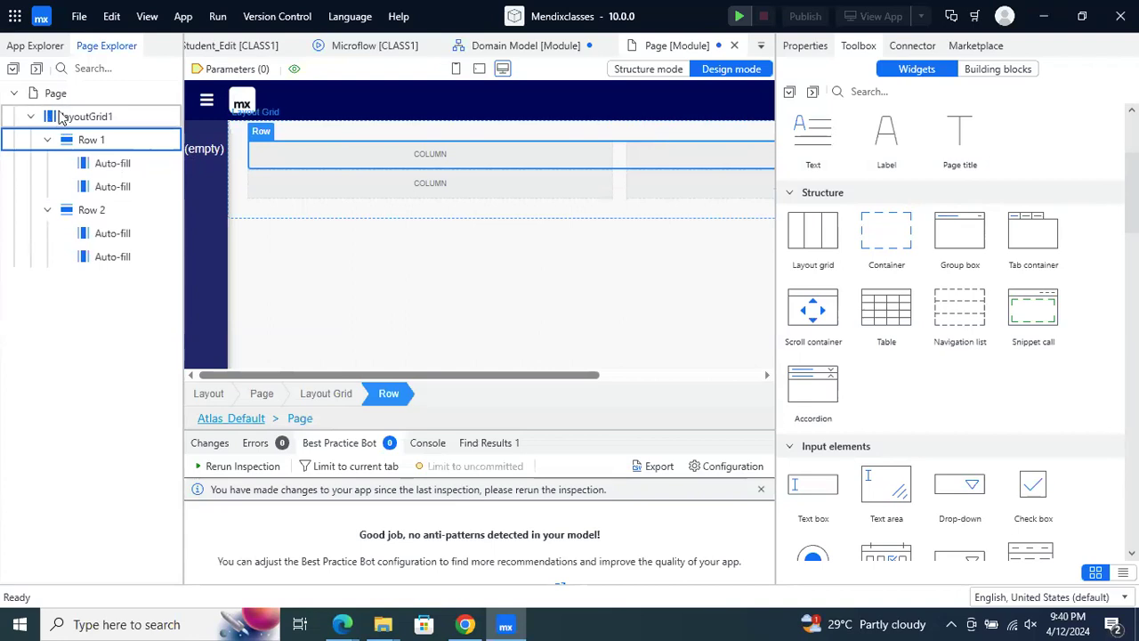
{"action": "double_click", "coordinate": [82, 119]}
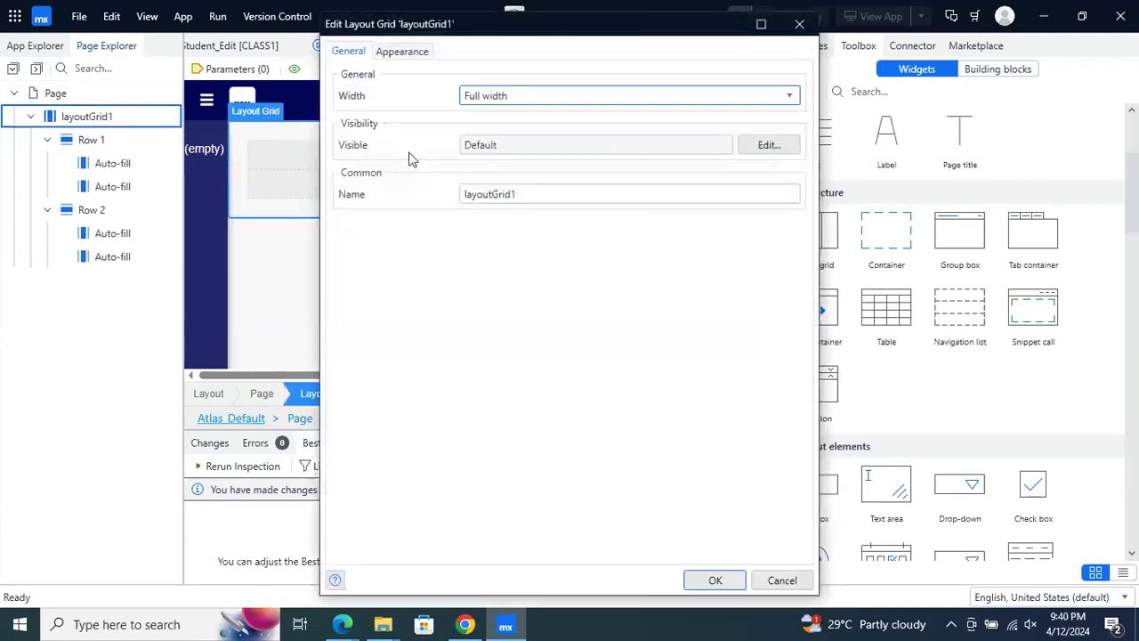
{"action": "left_click", "coordinate": [413, 55]}
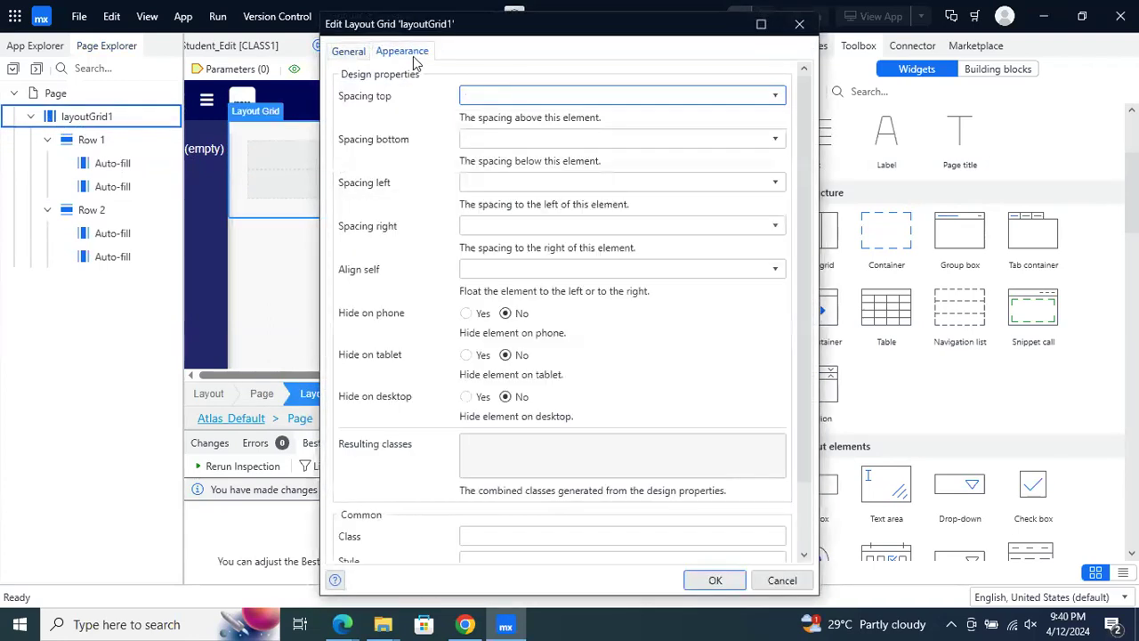
{"action": "left_click", "coordinate": [604, 138]}
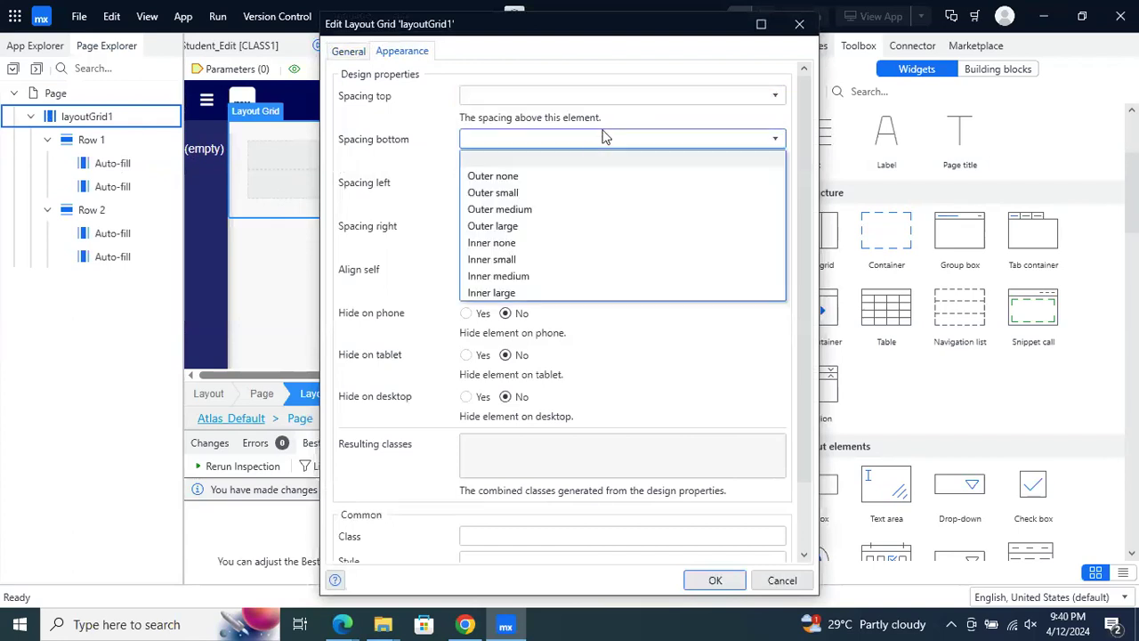
{"action": "left_click", "coordinate": [532, 210]}
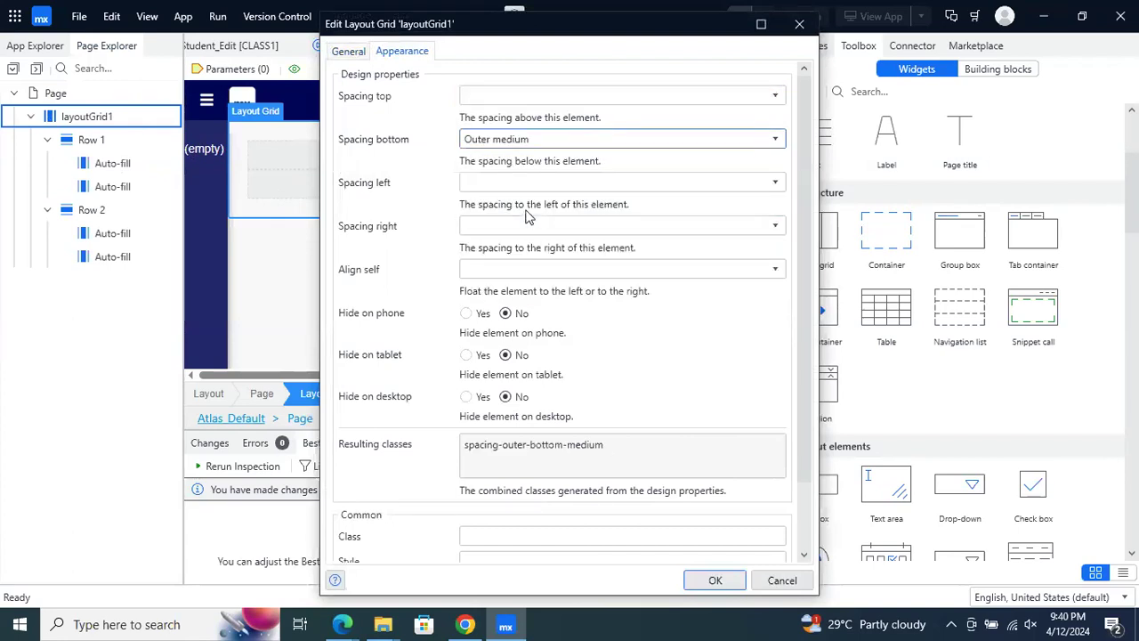
{"action": "left_click", "coordinate": [713, 579]}
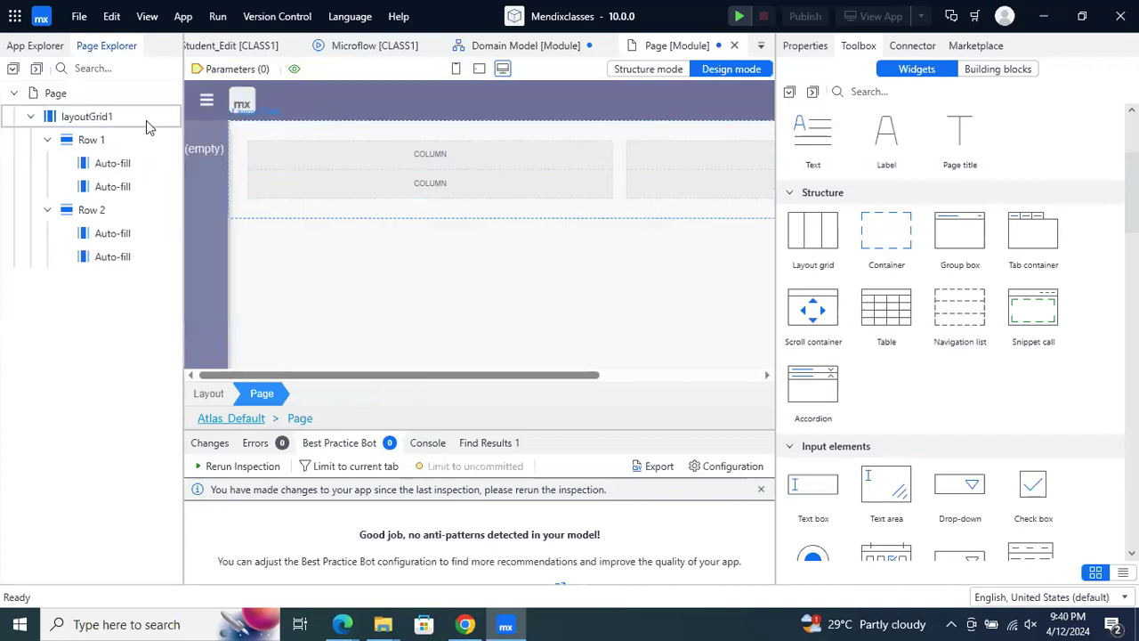
Set the top spacing of layoutGrid1 to Outer medium and save its properties
{"action": "right_click", "coordinate": [113, 124]}
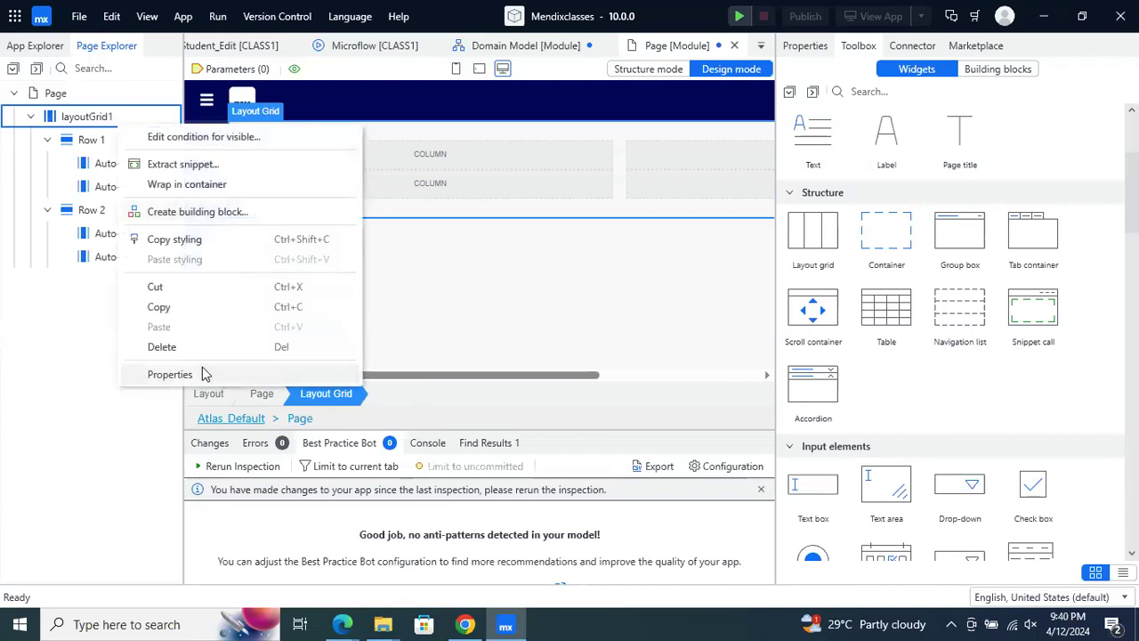
{"action": "left_click", "coordinate": [202, 368]}
{"action": "left_click", "coordinate": [405, 51]}
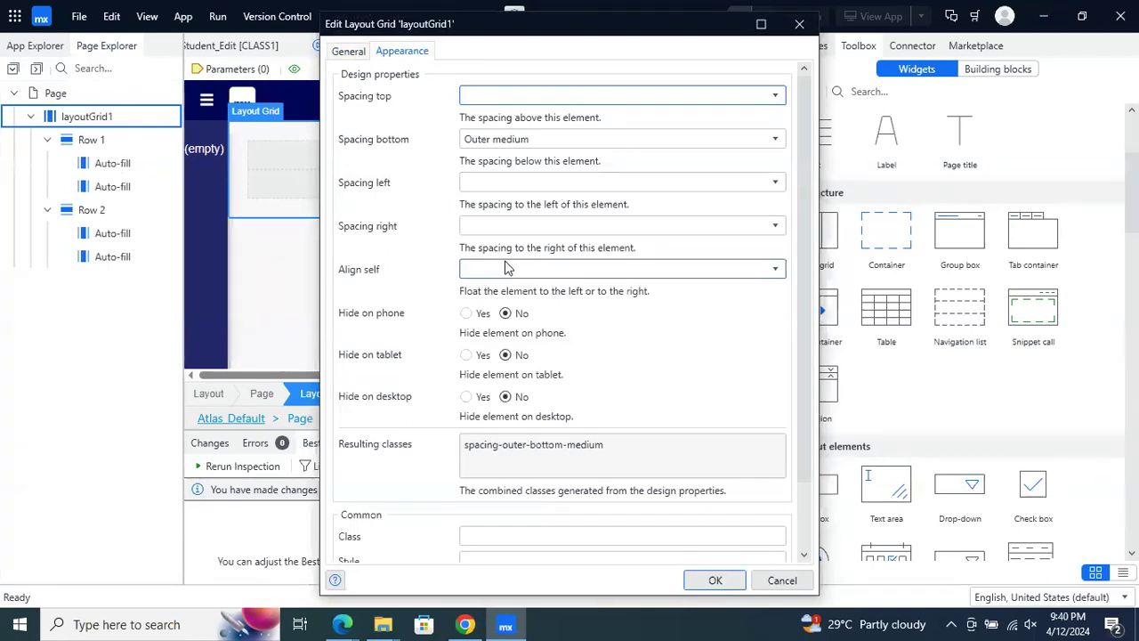
{"action": "scroll", "coordinate": [504, 267], "scroll_direction": "down", "scroll_amount": 2}
{"action": "scroll", "coordinate": [508, 267], "scroll_direction": "up", "scroll_amount": 2}
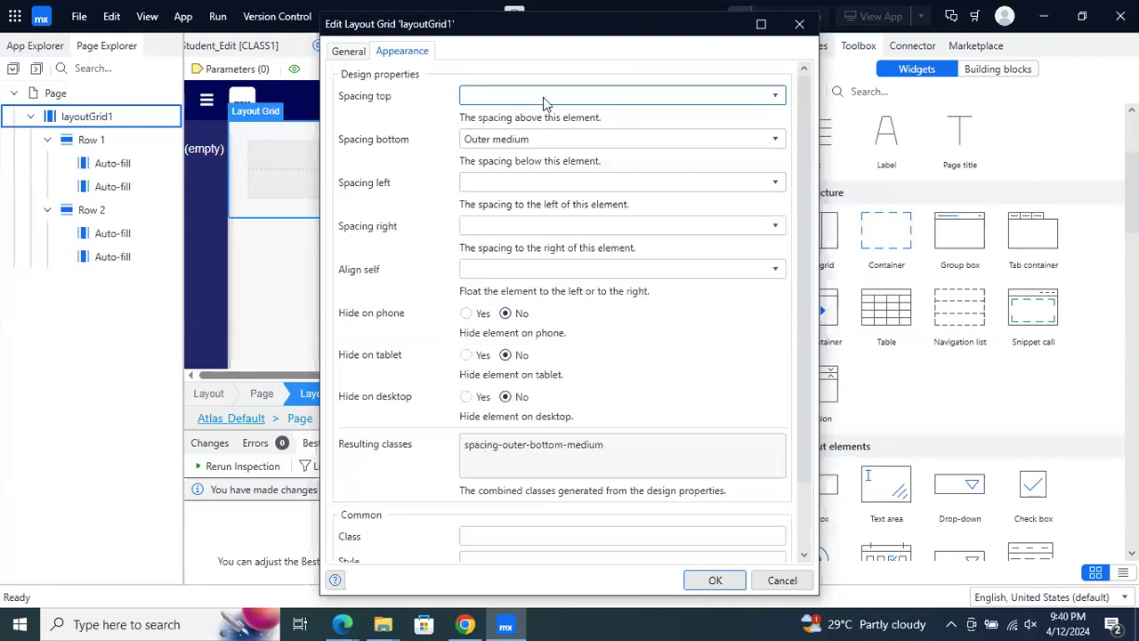
{"action": "left_click", "coordinate": [544, 97]}
{"action": "left_click", "coordinate": [530, 165]}
{"action": "left_click", "coordinate": [715, 580]}
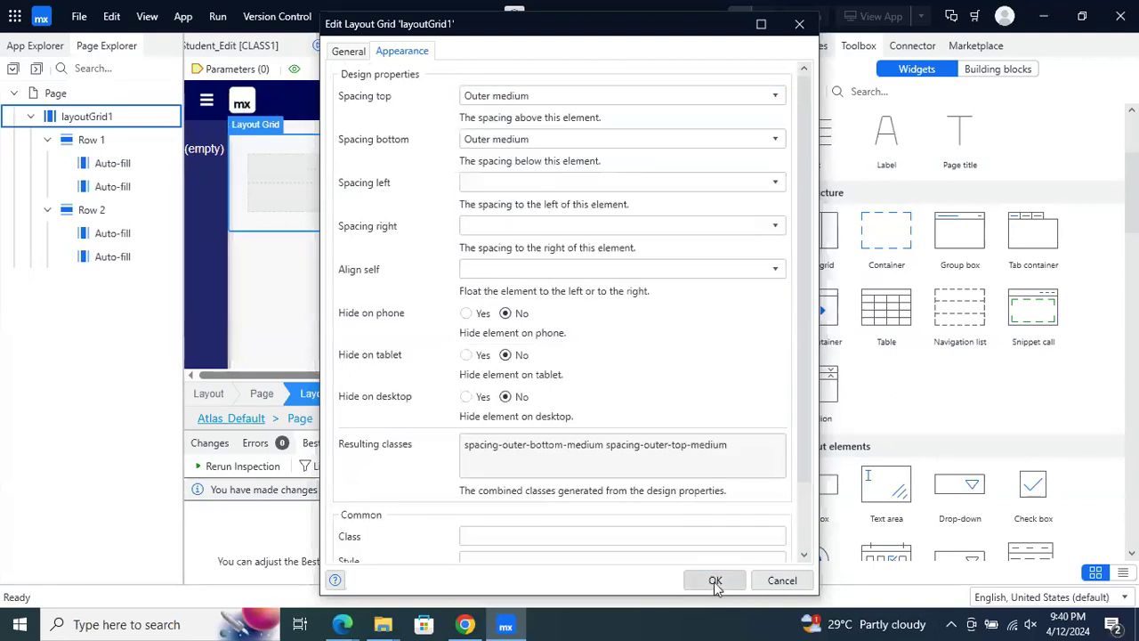
Examine the properties of the first column in Row 1, then close them without changes
{"action": "left_click", "coordinate": [558, 191]}
{"action": "left_click", "coordinate": [396, 178]}
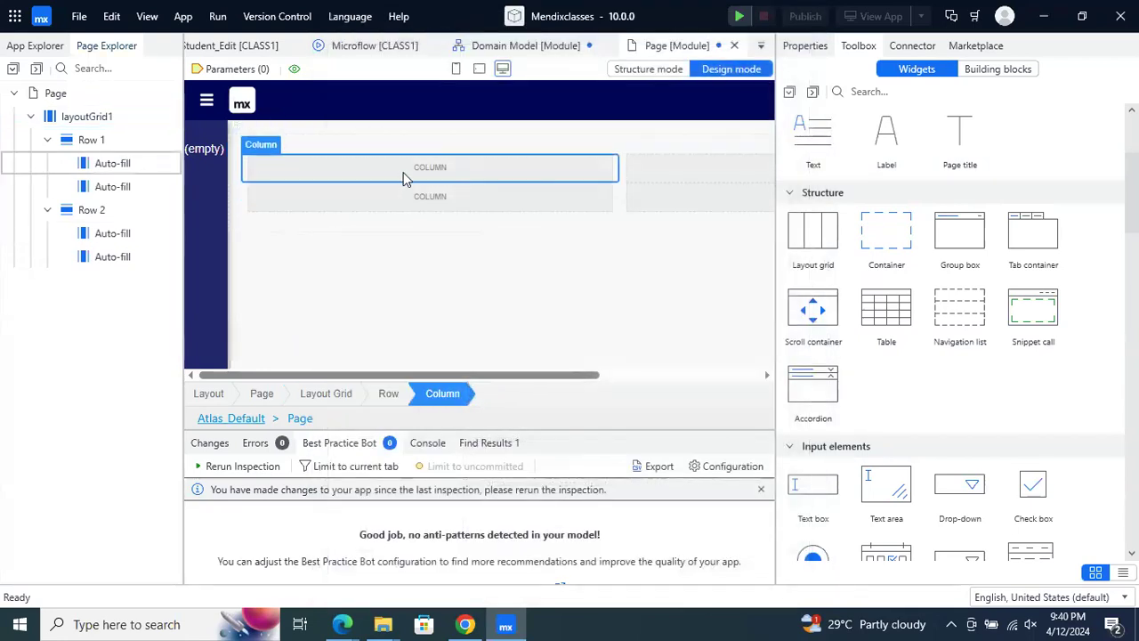
{"action": "right_click", "coordinate": [404, 178]}
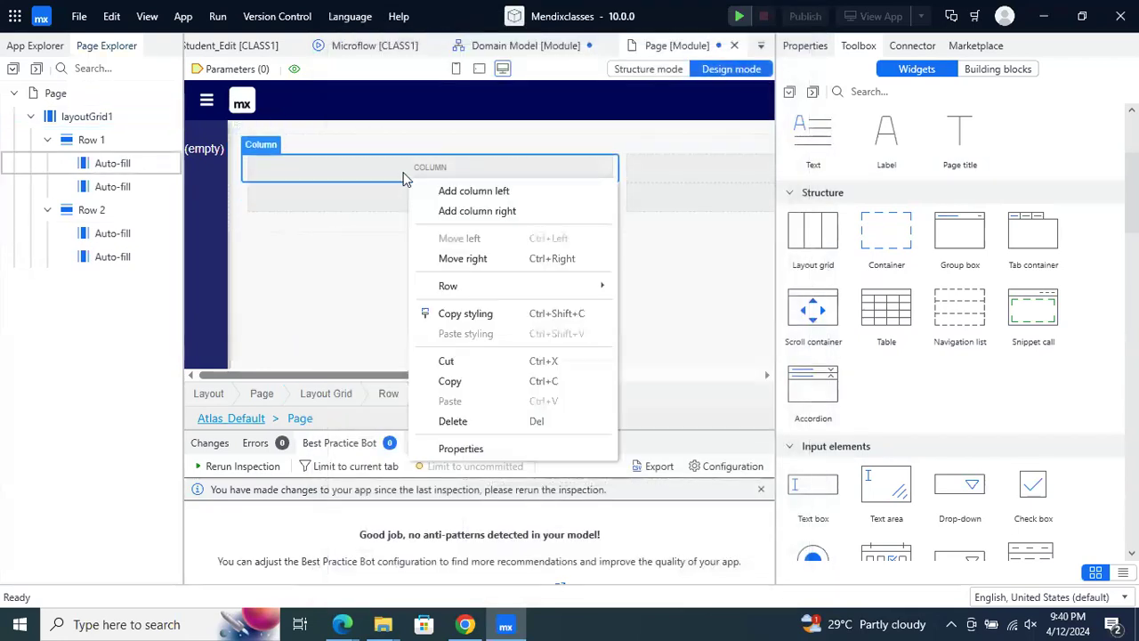
{"action": "left_click", "coordinate": [464, 449]}
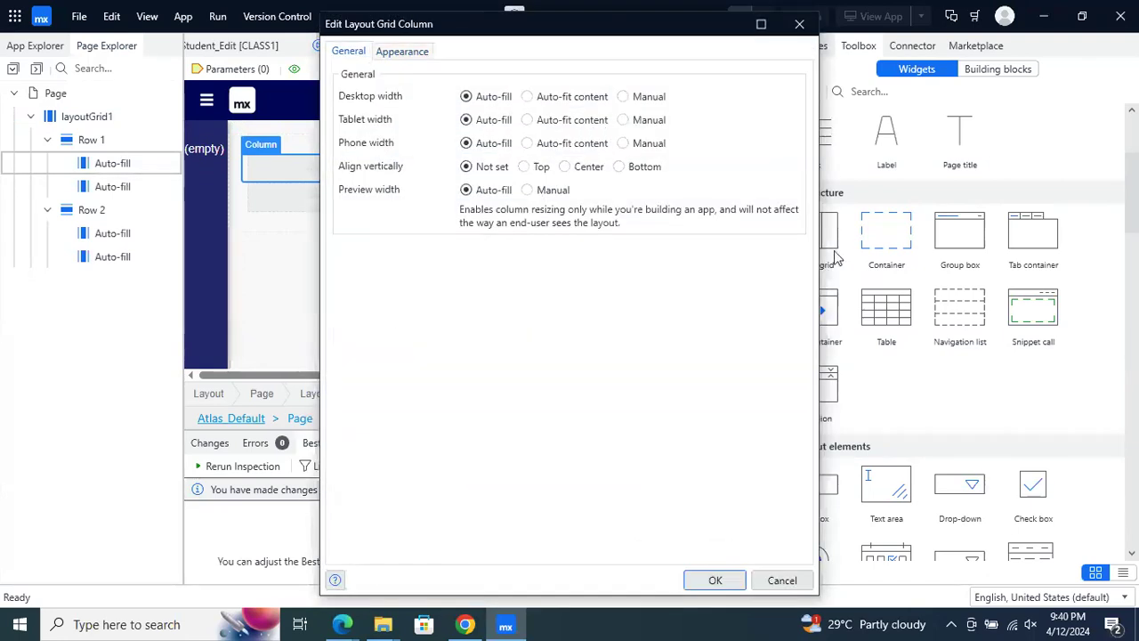
{"action": "left_click", "coordinate": [777, 581]}
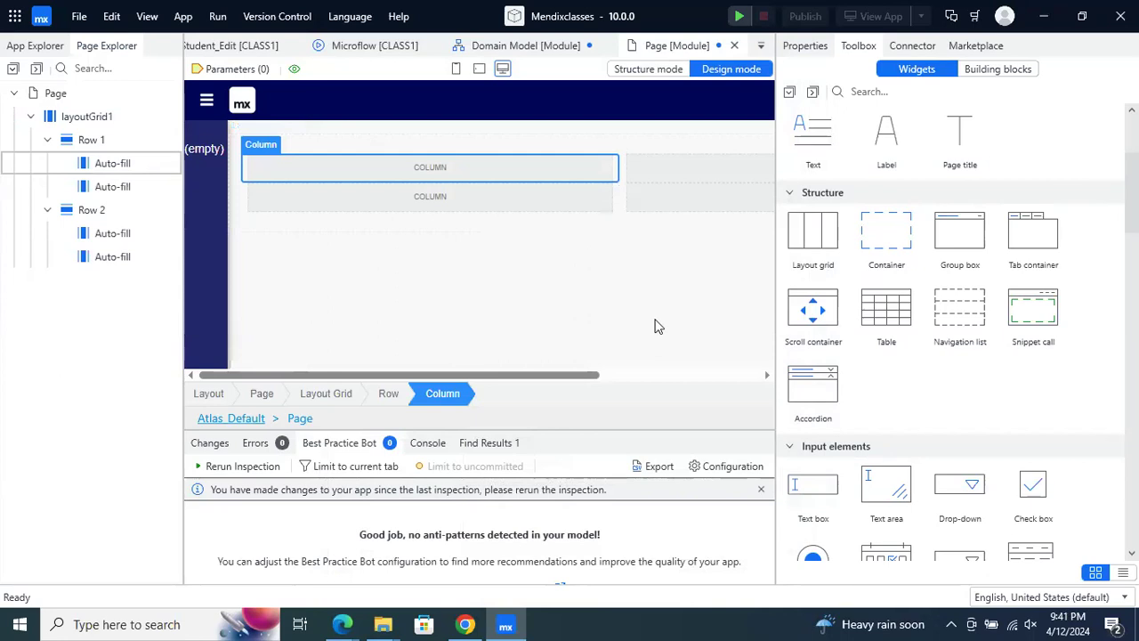
Place a container below the layout grid with a label inside it, and add another label beneath the container
{"action": "scroll", "coordinate": [884, 262], "scroll_direction": "up", "scroll_amount": 3}
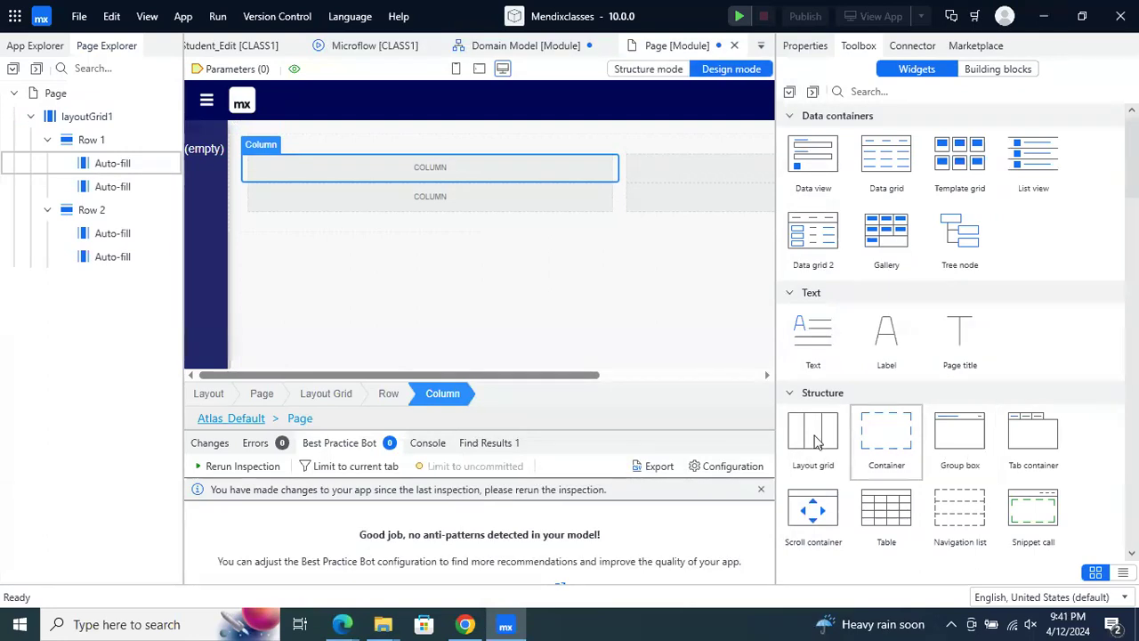
{"action": "scroll", "coordinate": [882, 465], "scroll_direction": "down", "scroll_amount": 2}
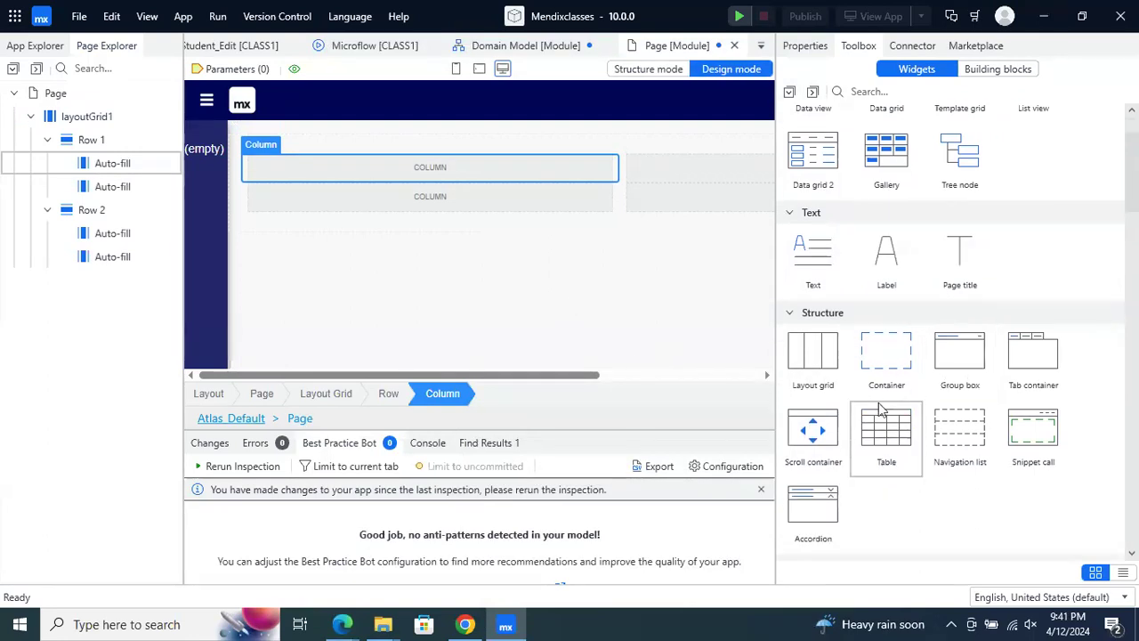
{"action": "left_click_drag", "start_coordinate": [882, 376], "coordinate": [415, 270]}
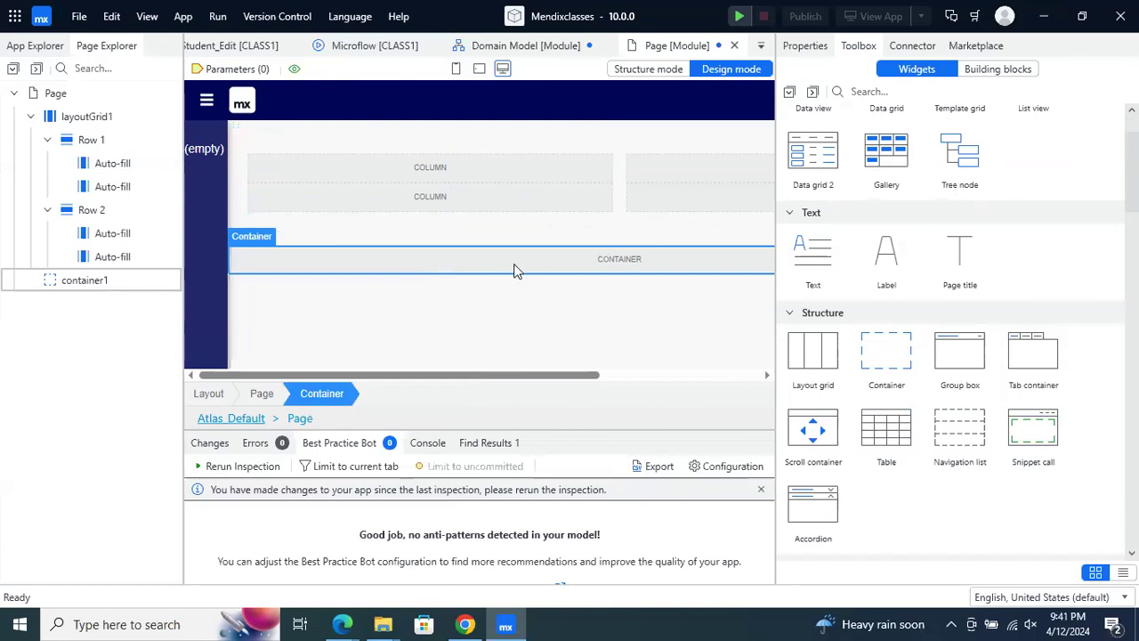
{"action": "left_click_drag", "start_coordinate": [856, 276], "coordinate": [511, 257]}
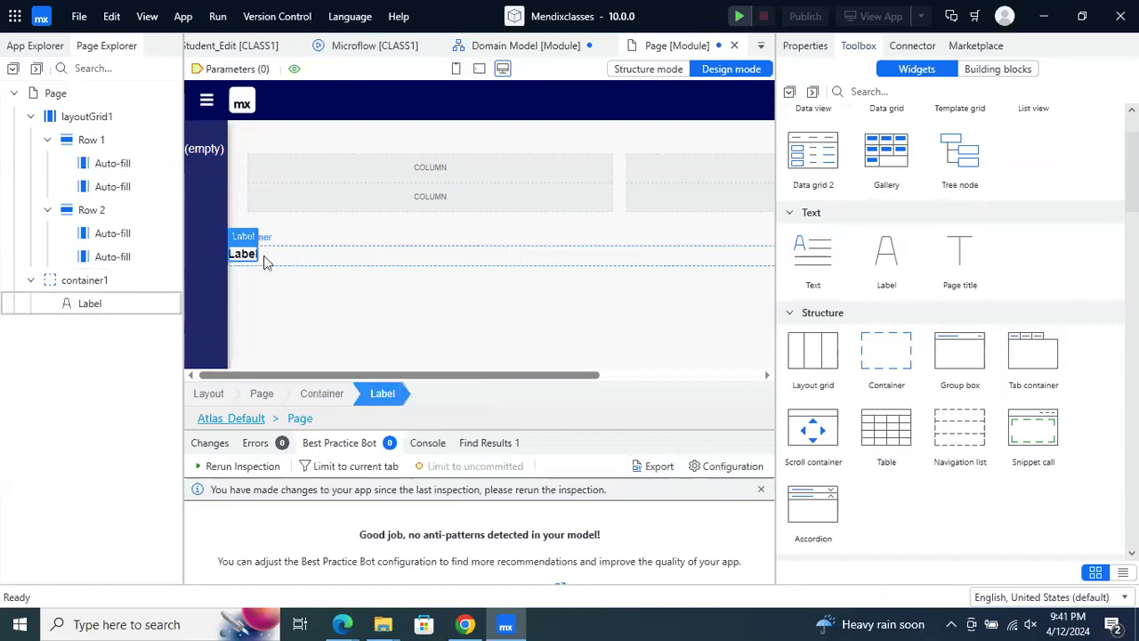
{"action": "left_click_drag", "start_coordinate": [885, 265], "coordinate": [297, 283]}
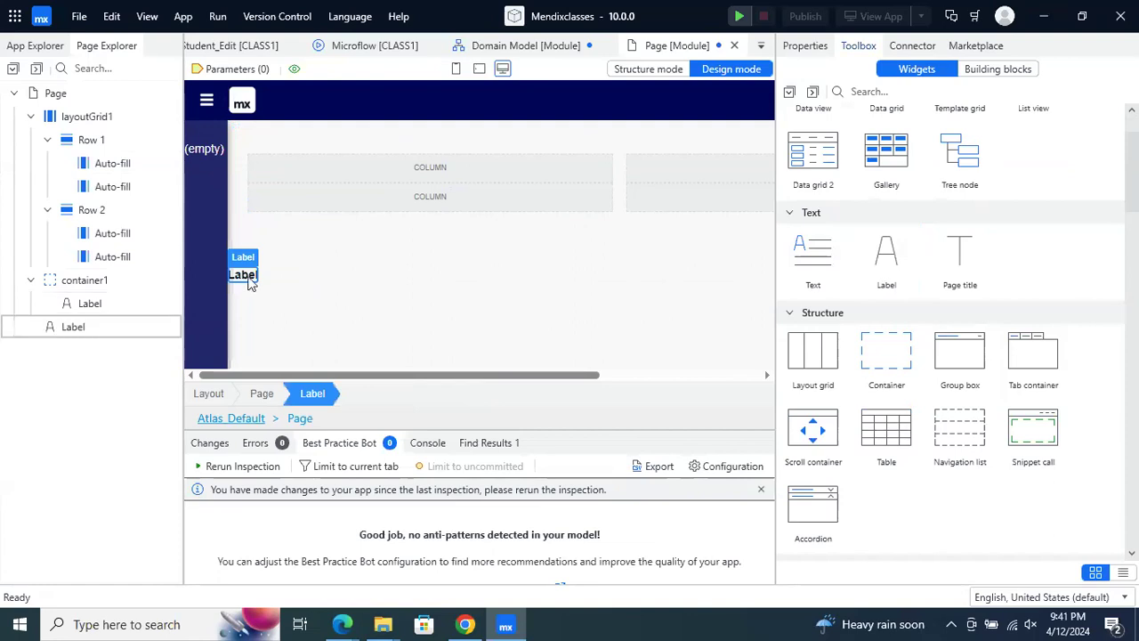
Nest a second container inside container1 and move the loose label into it
{"action": "left_click_drag", "start_coordinate": [890, 363], "coordinate": [60, 315]}
{"action": "left_click_drag", "start_coordinate": [61, 318], "coordinate": [80, 342]}
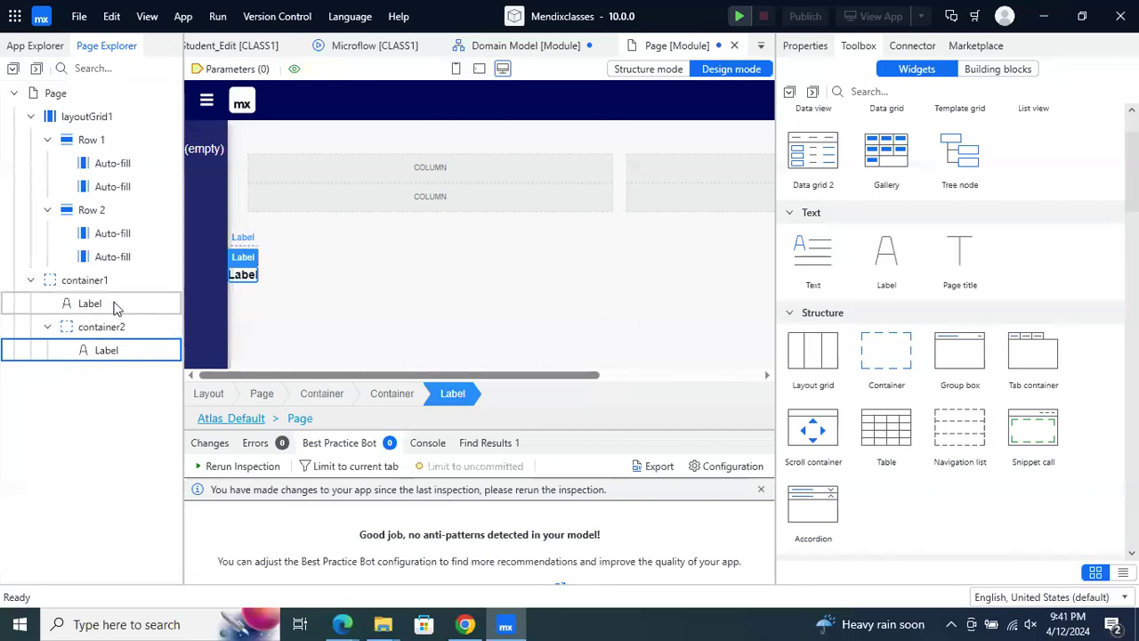
{"action": "left_click", "coordinate": [238, 323]}
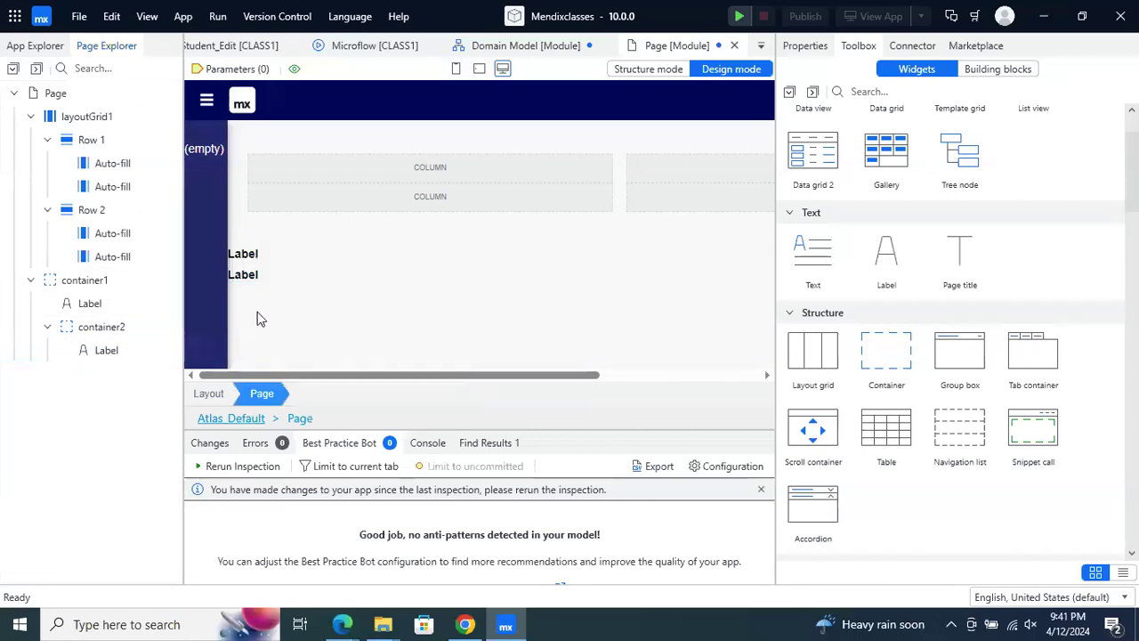
{"action": "left_click", "coordinate": [251, 278]}
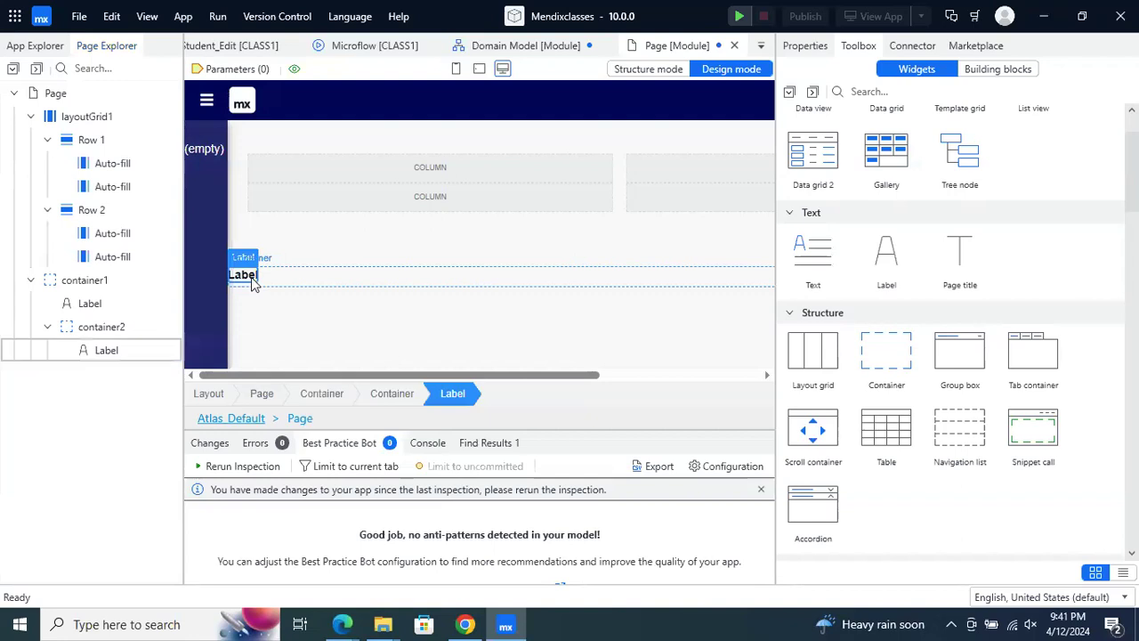
Delete container1 together with its labels and nested container
{"action": "left_click", "coordinate": [83, 283]}
{"action": "key", "text": "Delete"}
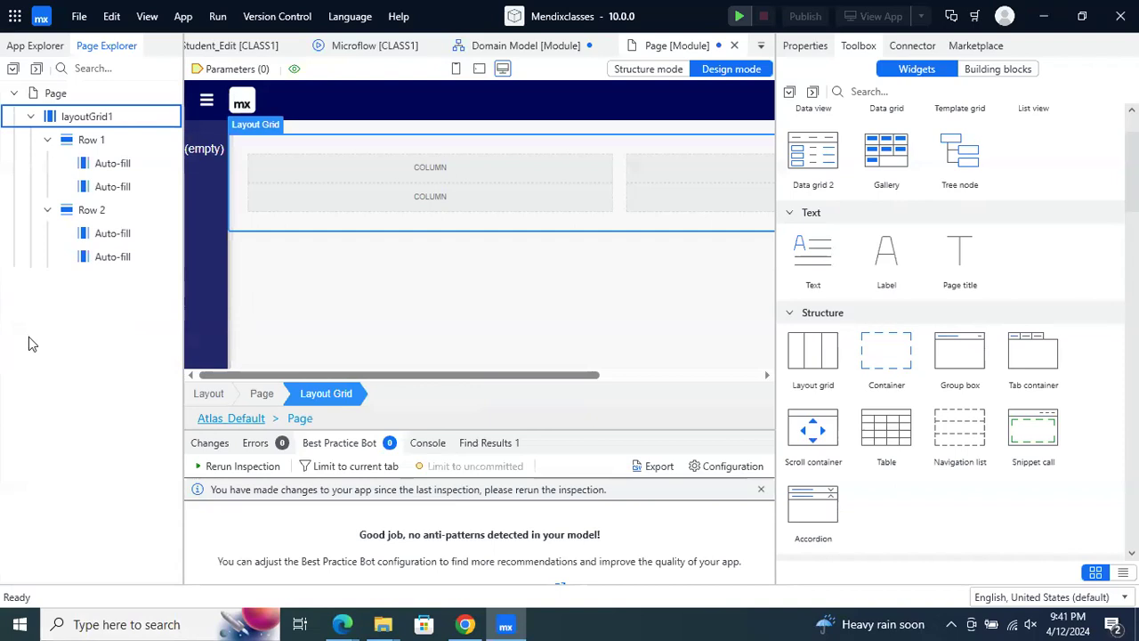
{"action": "left_click", "coordinate": [99, 349]}
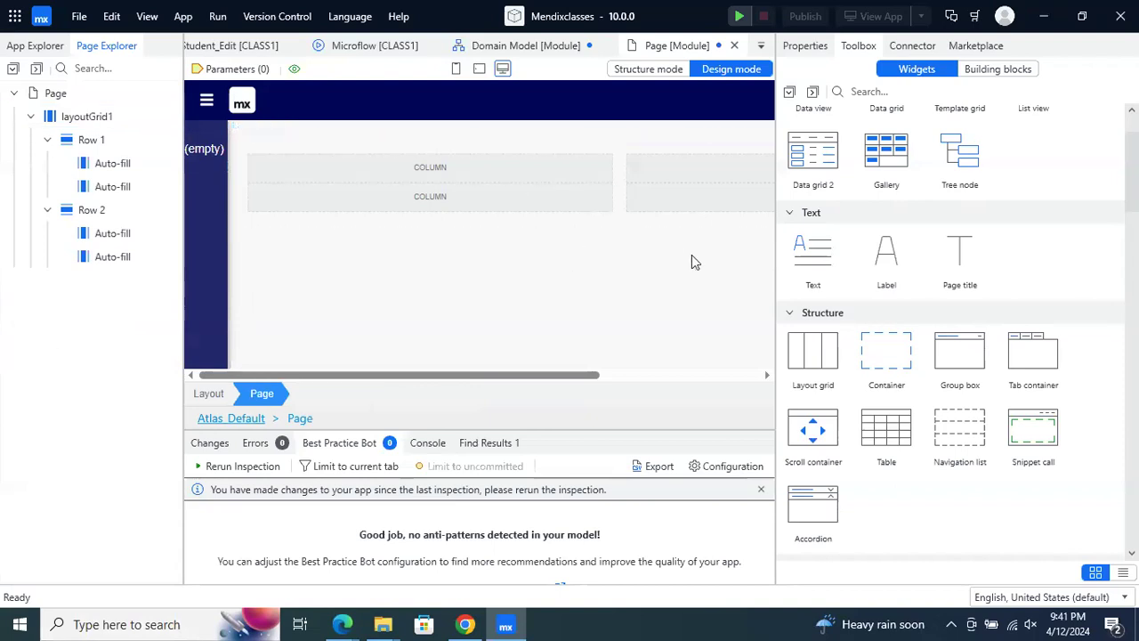
Place a data grid in the first column of Row 1 and a list view in its second column
{"action": "scroll", "coordinate": [879, 279], "scroll_direction": "up", "scroll_amount": 2}
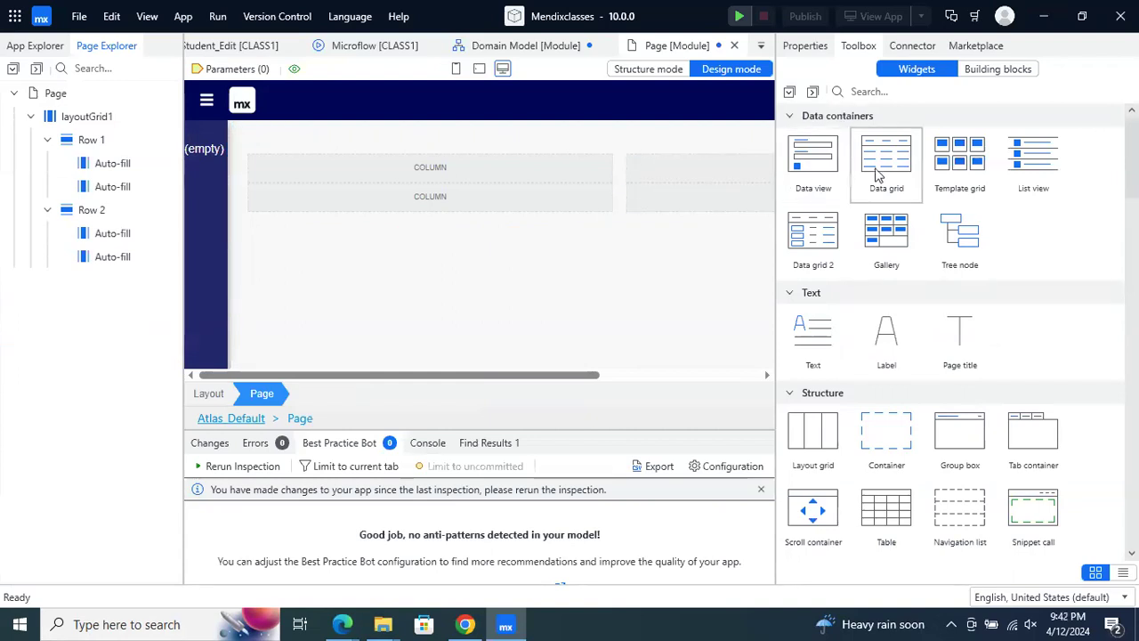
{"action": "left_click_drag", "start_coordinate": [881, 175], "coordinate": [493, 160]}
{"action": "scroll", "coordinate": [474, 233], "scroll_direction": "down", "scroll_amount": 3}
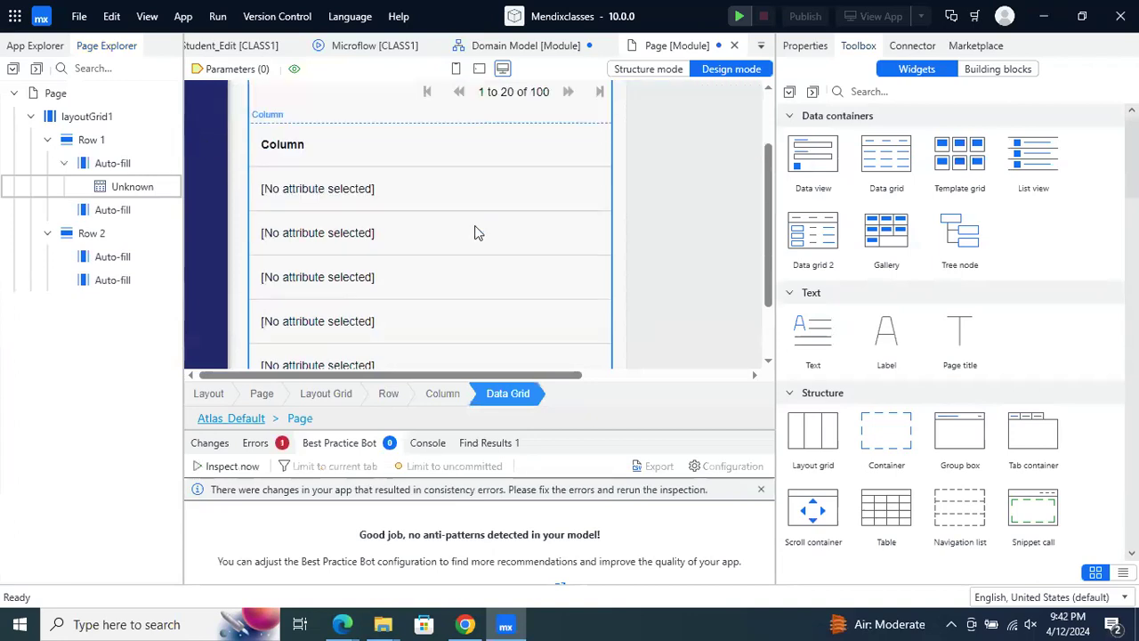
{"action": "scroll", "coordinate": [400, 247], "scroll_direction": "up", "scroll_amount": 3}
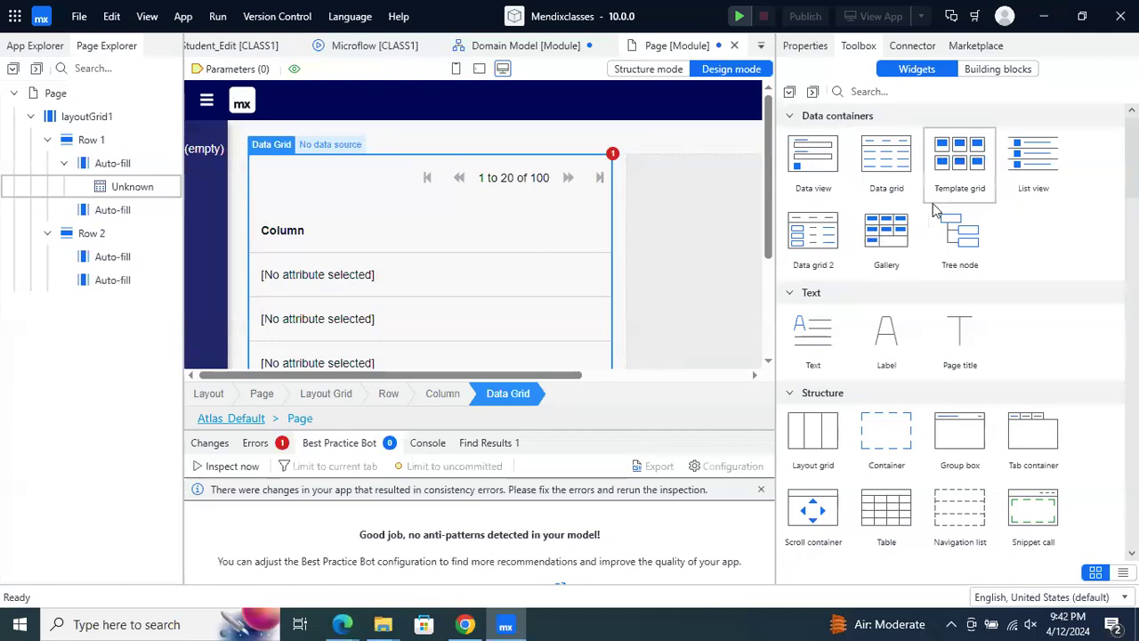
{"action": "left_click_drag", "start_coordinate": [1032, 166], "coordinate": [731, 242]}
{"action": "scroll", "coordinate": [737, 258], "scroll_direction": "down", "scroll_amount": 3}
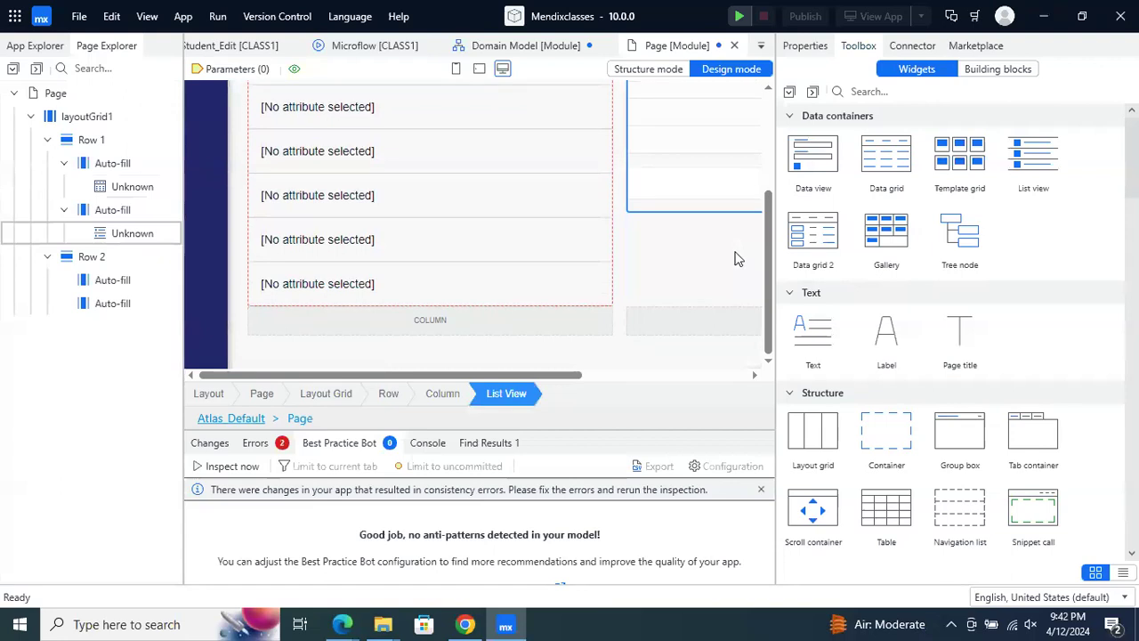
Place a Data grid 2 widget in the first column of Row 2
{"action": "left_click_drag", "start_coordinate": [823, 245], "coordinate": [570, 318]}
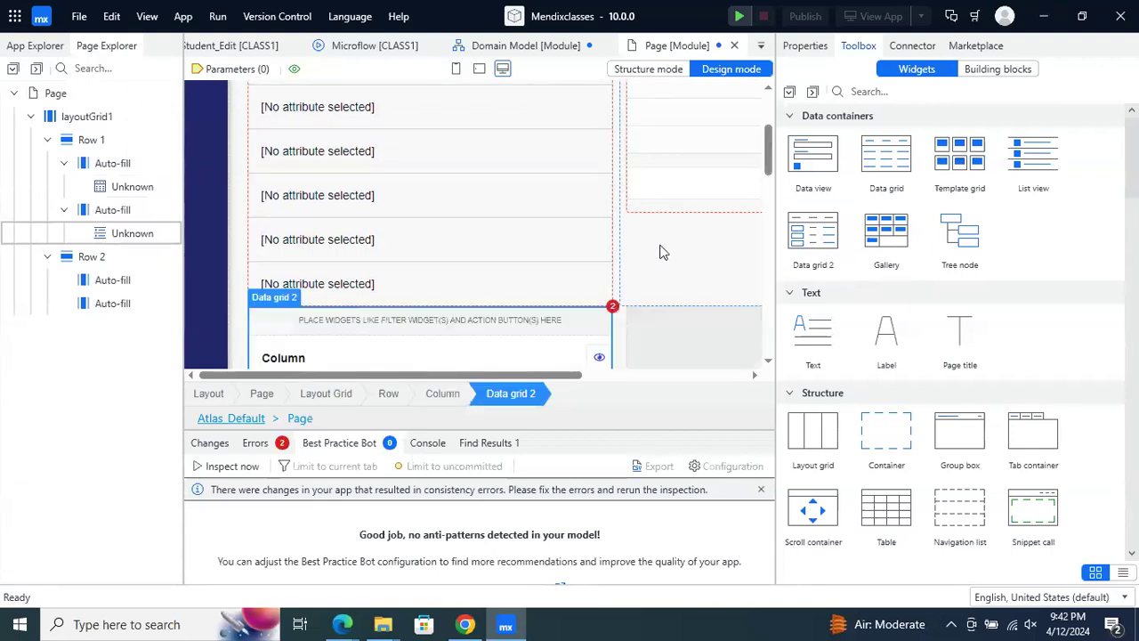
{"action": "scroll", "coordinate": [661, 249], "scroll_direction": "down", "scroll_amount": 2}
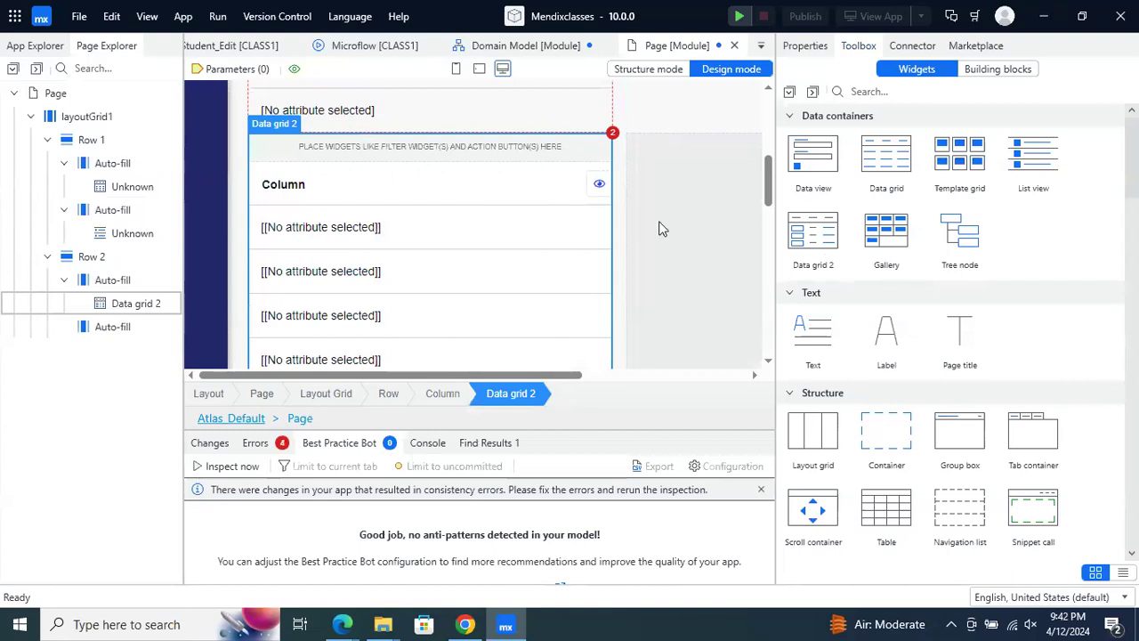
{"action": "mouse_move", "coordinate": [511, 374]}
{"action": "left_mouse_down"}
{"action": "mouse_move", "coordinate": [662, 362]}
{"action": "mouse_move", "coordinate": [514, 375]}
{"action": "left_mouse_up"}
{"action": "scroll", "coordinate": [590, 291], "scroll_direction": "up", "scroll_amount": 1}
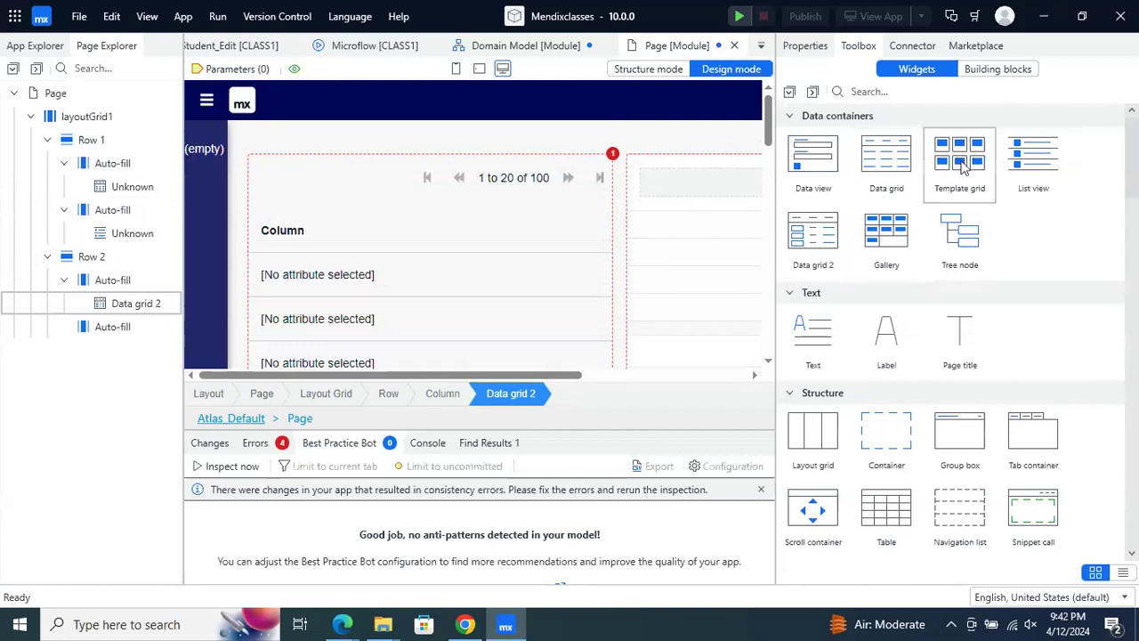
{"action": "left_click_drag", "start_coordinate": [1022, 158], "coordinate": [682, 296]}
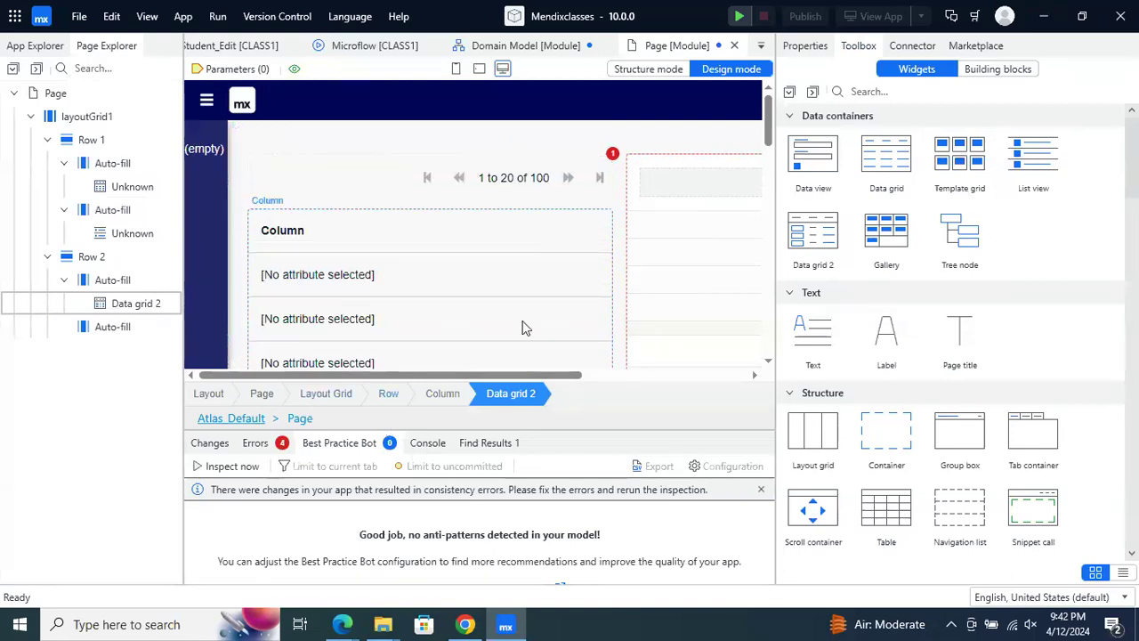
Examine the page's consistency errors and the commands available for the data grid in Row 1
{"action": "left_click", "coordinate": [256, 448]}
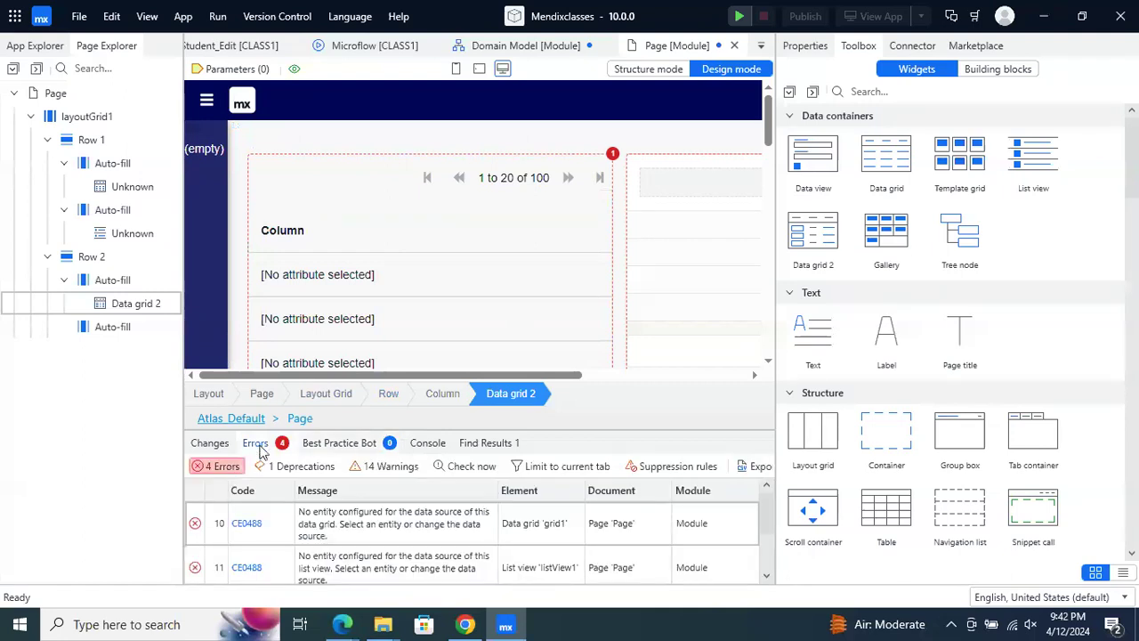
{"action": "left_click", "coordinate": [359, 523]}
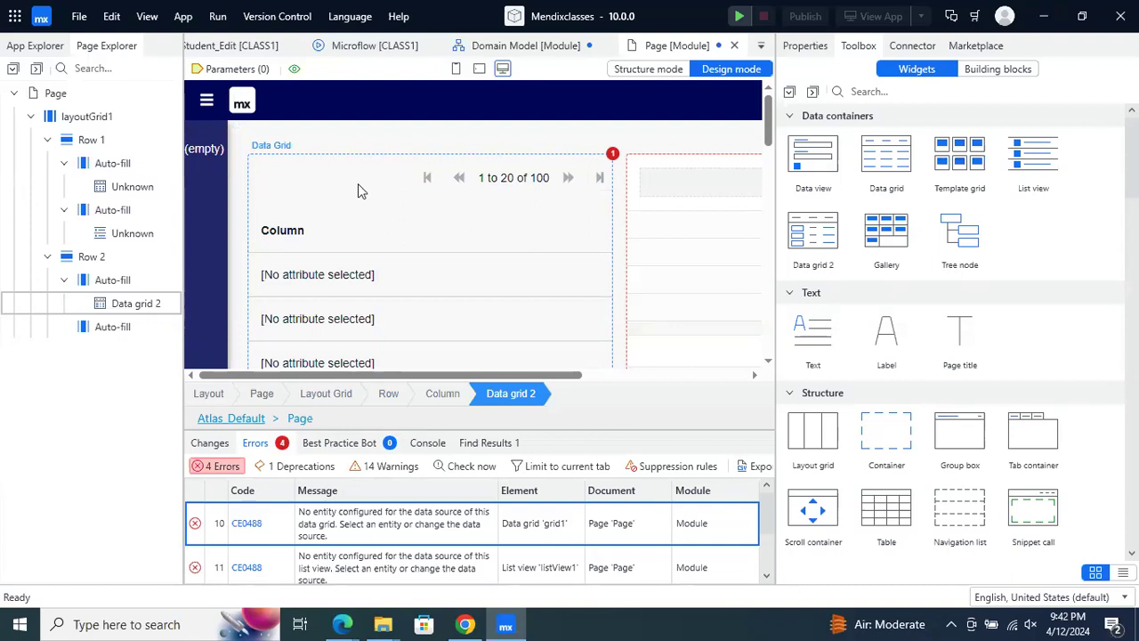
{"action": "right_click", "coordinate": [335, 174]}
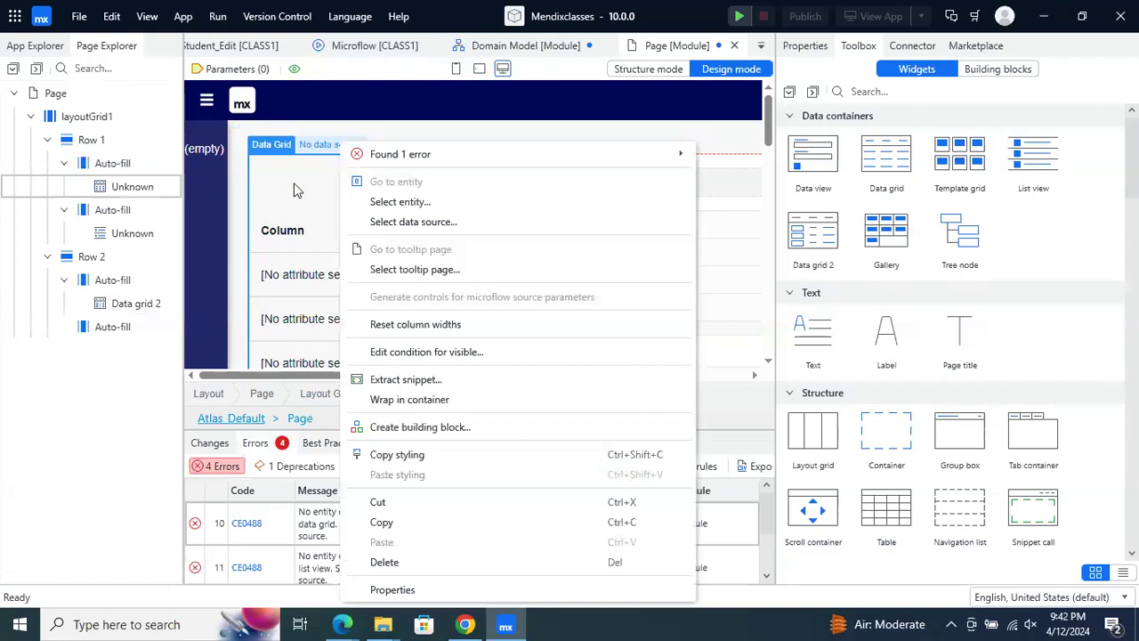
{"action": "left_click", "coordinate": [297, 190]}
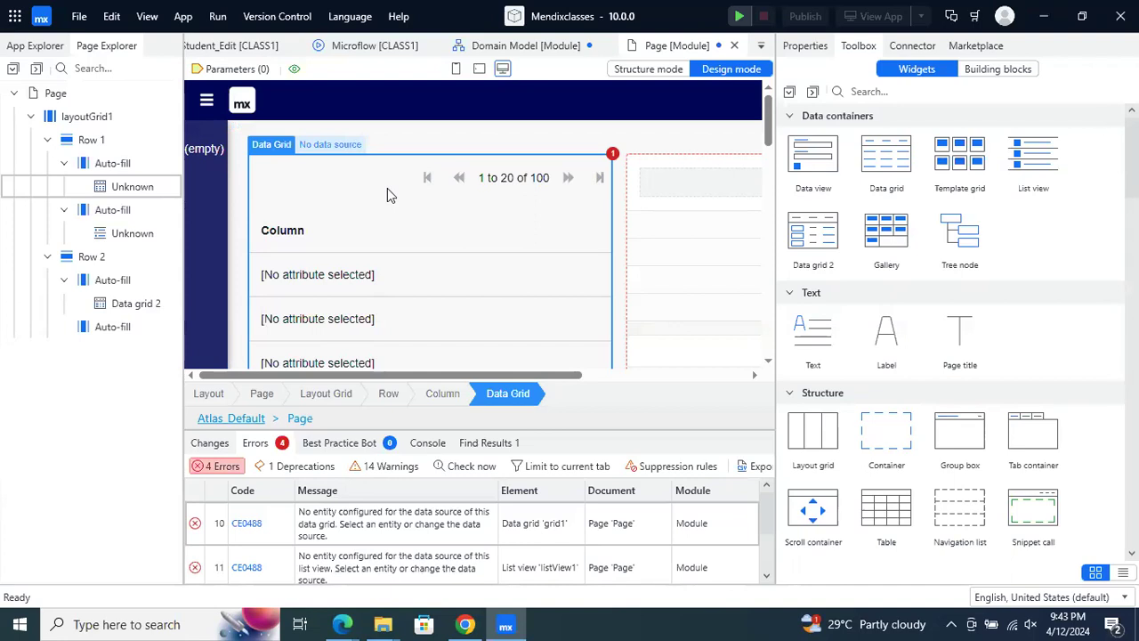
Set the Row 1 data grid's database source to the Employees entity and automatically fill its contents
{"action": "left_click", "coordinate": [329, 145]}
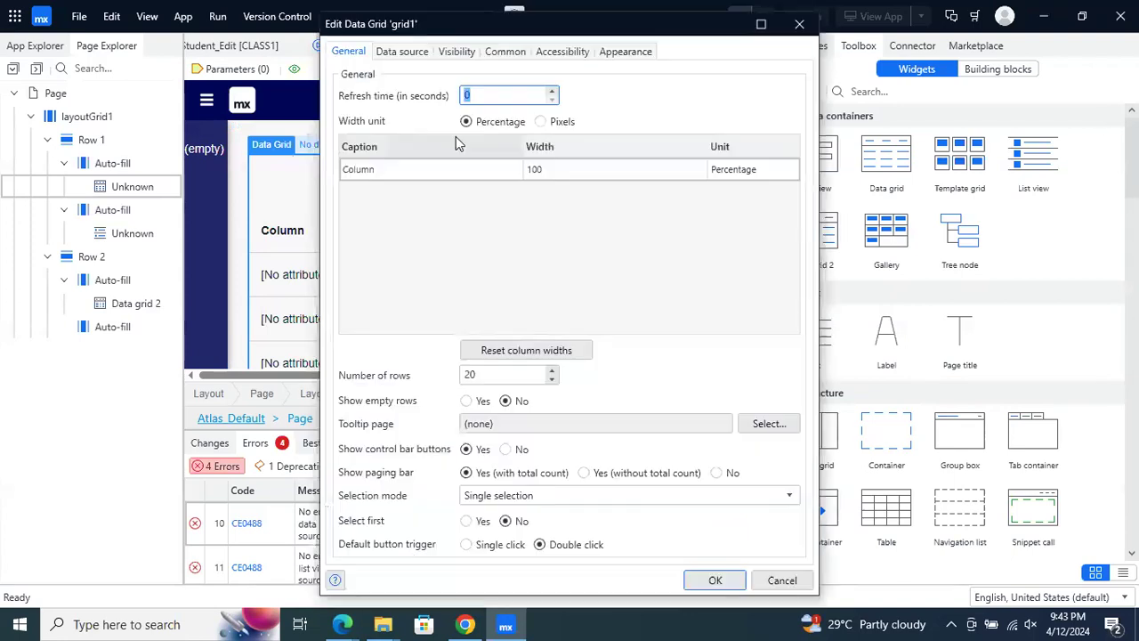
{"action": "left_click", "coordinate": [399, 52]}
{"action": "left_click", "coordinate": [763, 119]}
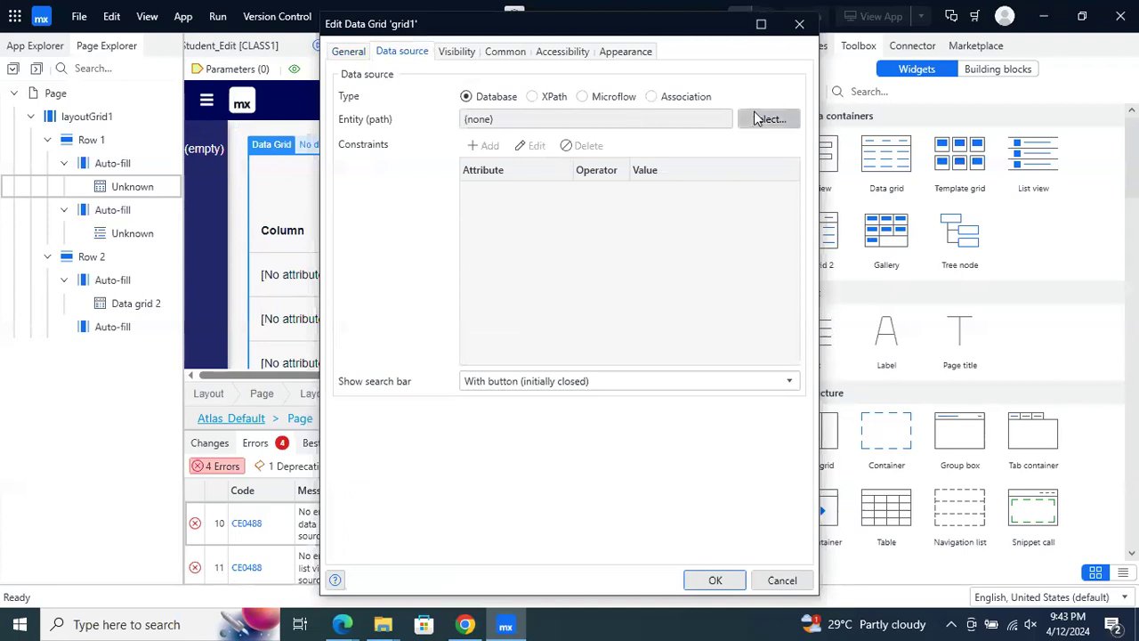
{"action": "left_click", "coordinate": [459, 212]}
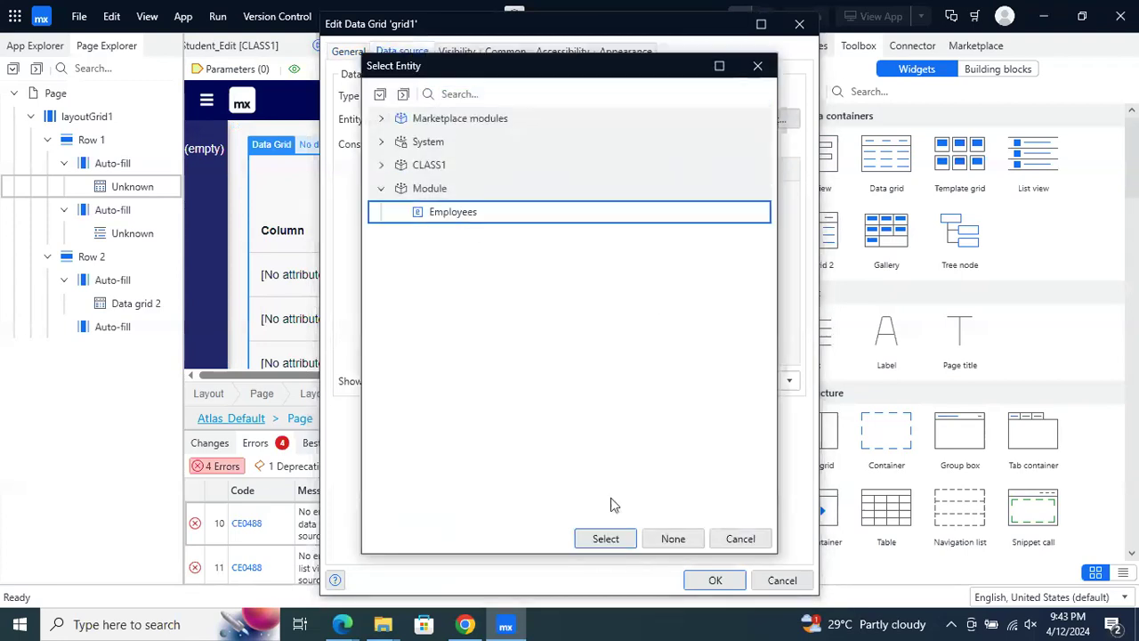
{"action": "left_click", "coordinate": [610, 539]}
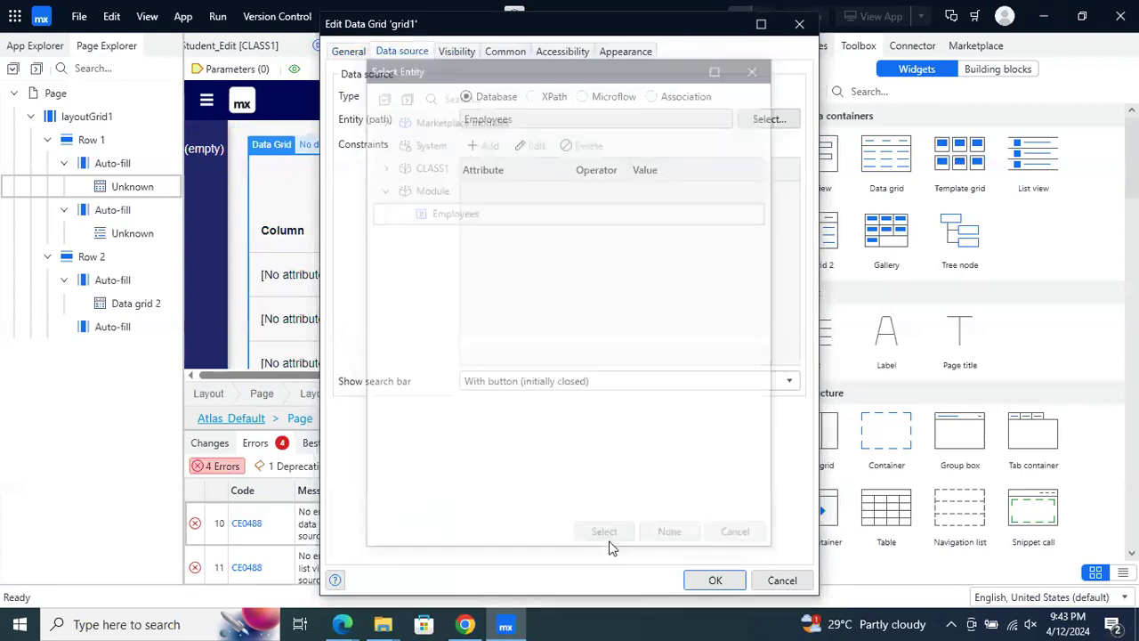
{"action": "left_click", "coordinate": [710, 585]}
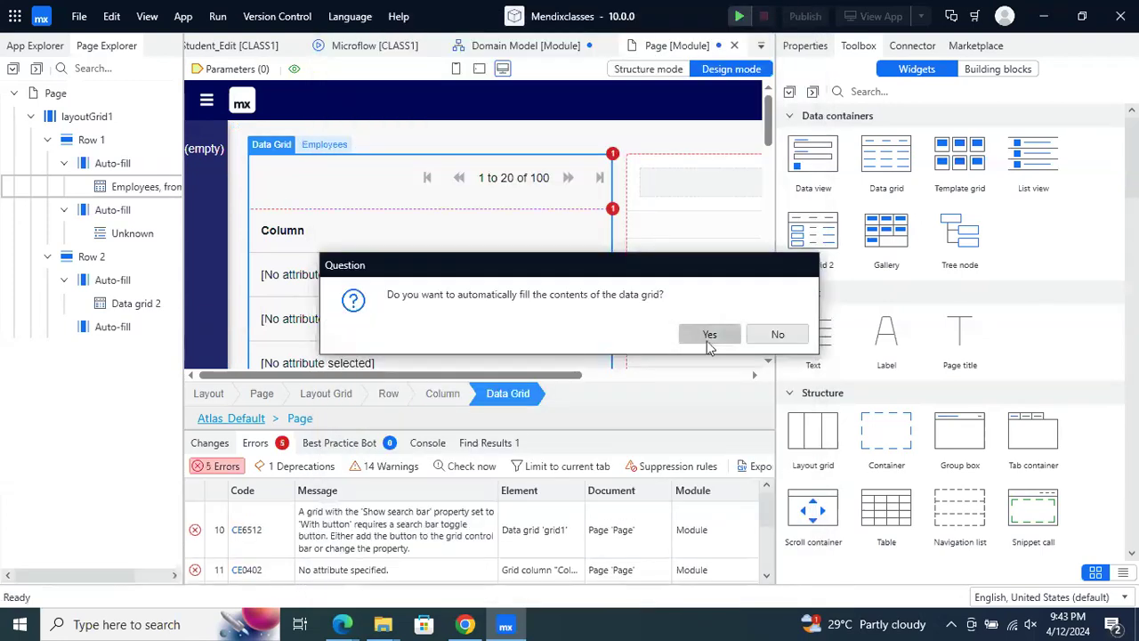
{"action": "left_click", "coordinate": [707, 341]}
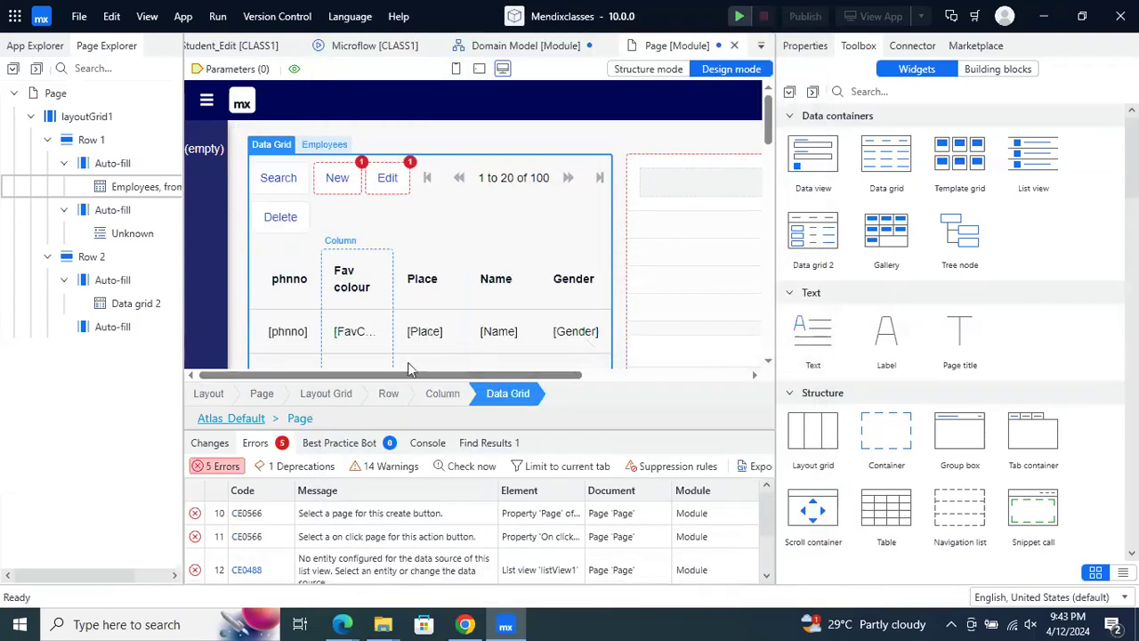
Set the Row 1 list view's database source to the Employees entity and automatically fill its contents
{"action": "left_click_drag", "start_coordinate": [414, 373], "coordinate": [600, 391]}
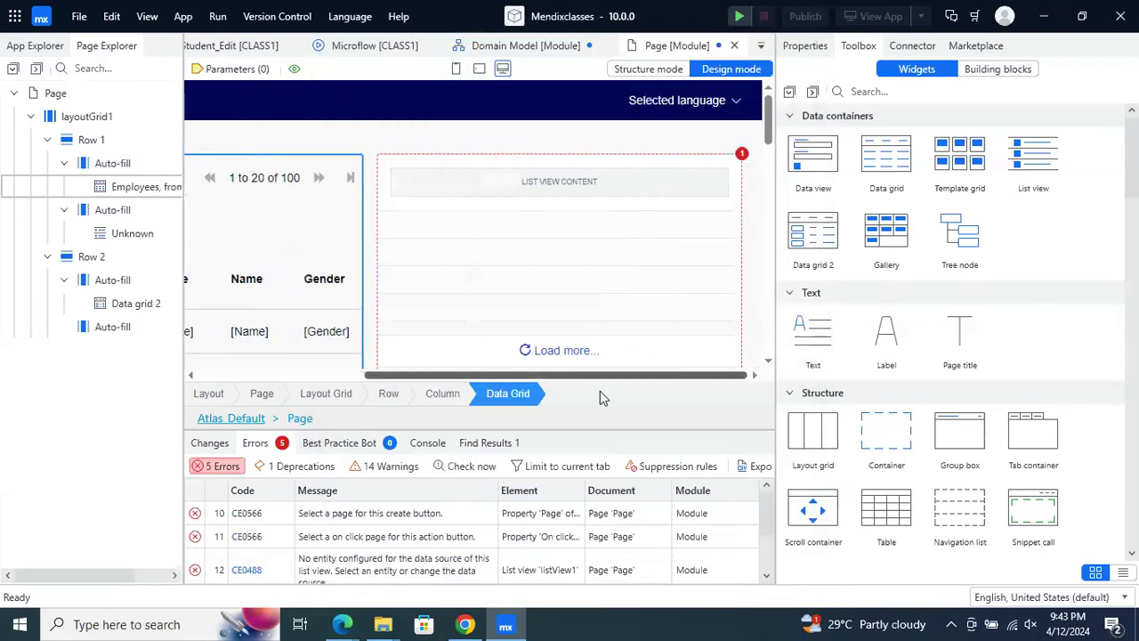
{"action": "left_click", "coordinate": [638, 166]}
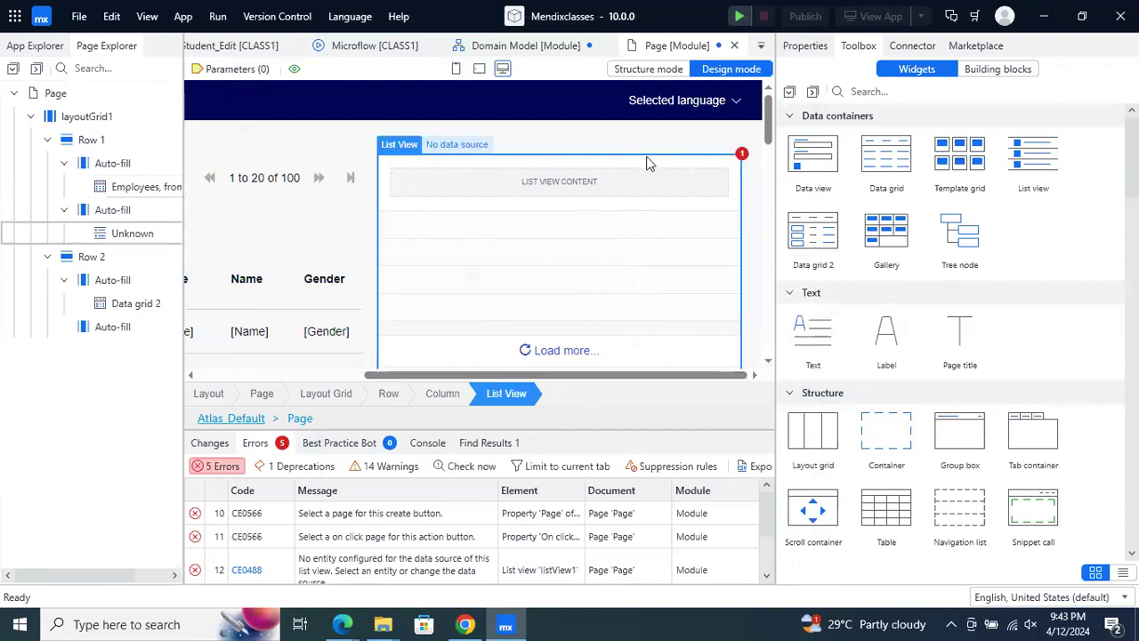
{"action": "double_click", "coordinate": [458, 143]}
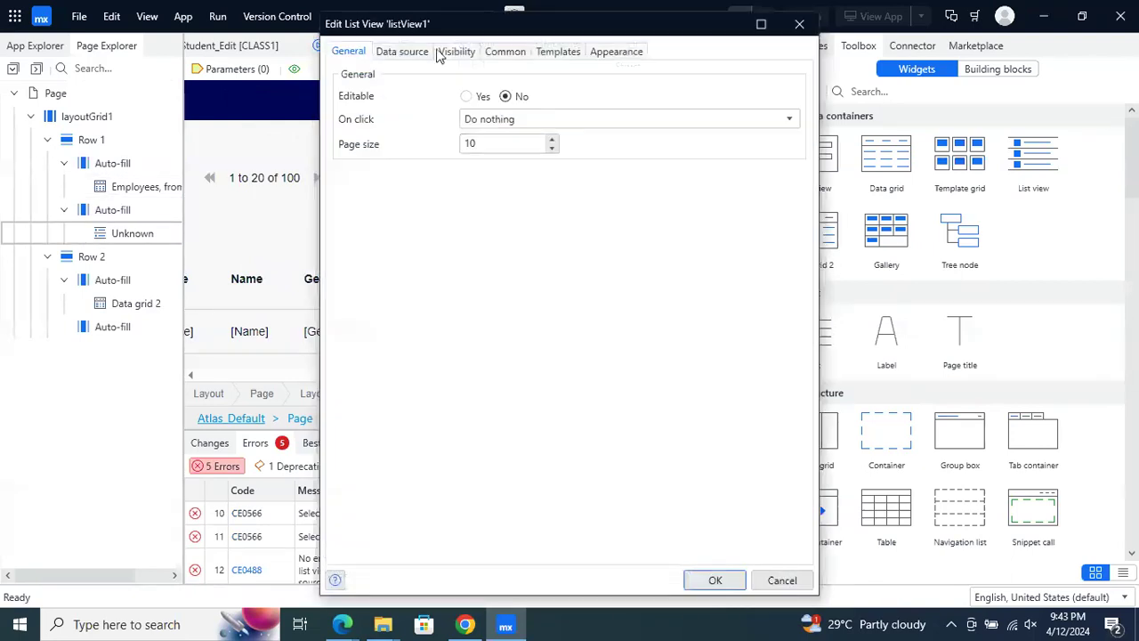
{"action": "left_click", "coordinate": [401, 52]}
{"action": "left_click", "coordinate": [768, 119]}
{"action": "left_click", "coordinate": [463, 214]}
{"action": "left_click", "coordinate": [591, 539]}
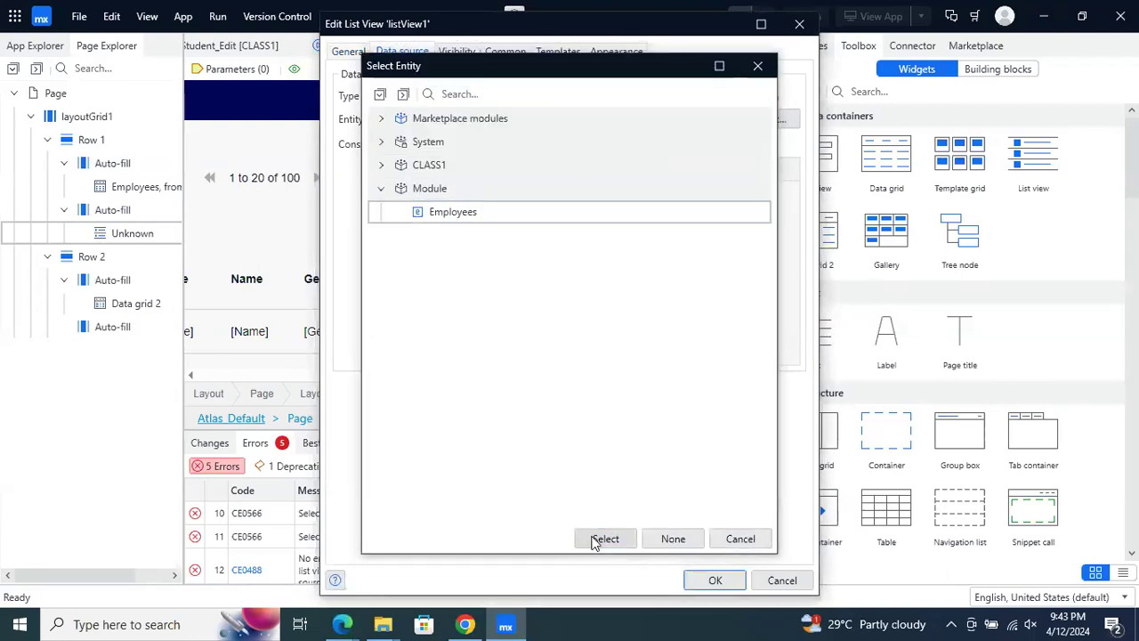
{"action": "left_click", "coordinate": [715, 580]}
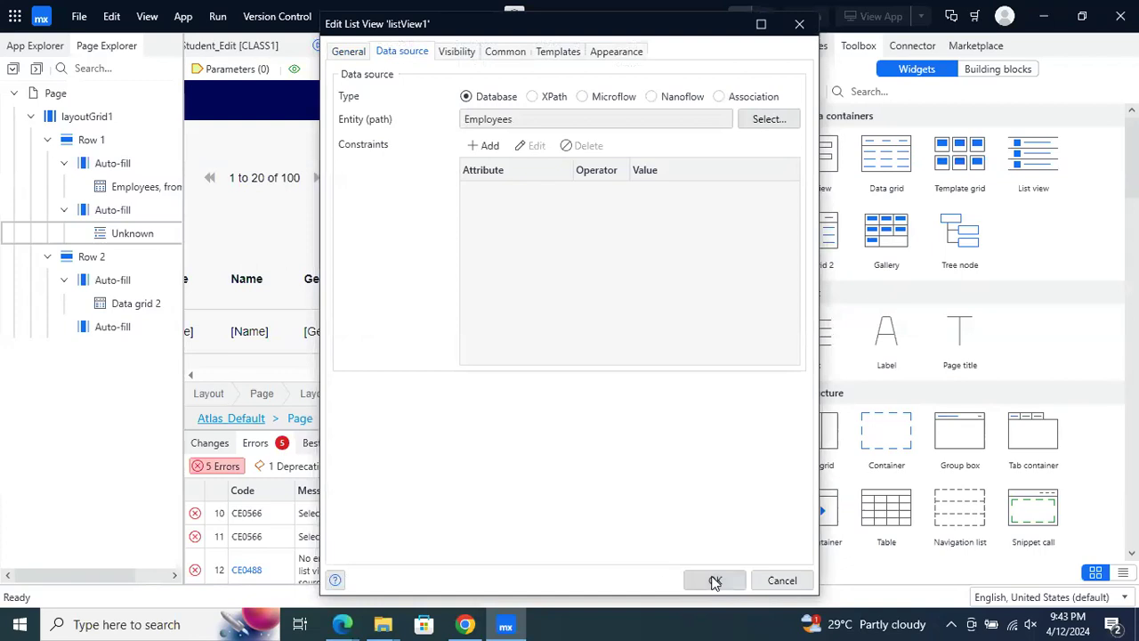
{"action": "left_click", "coordinate": [700, 343]}
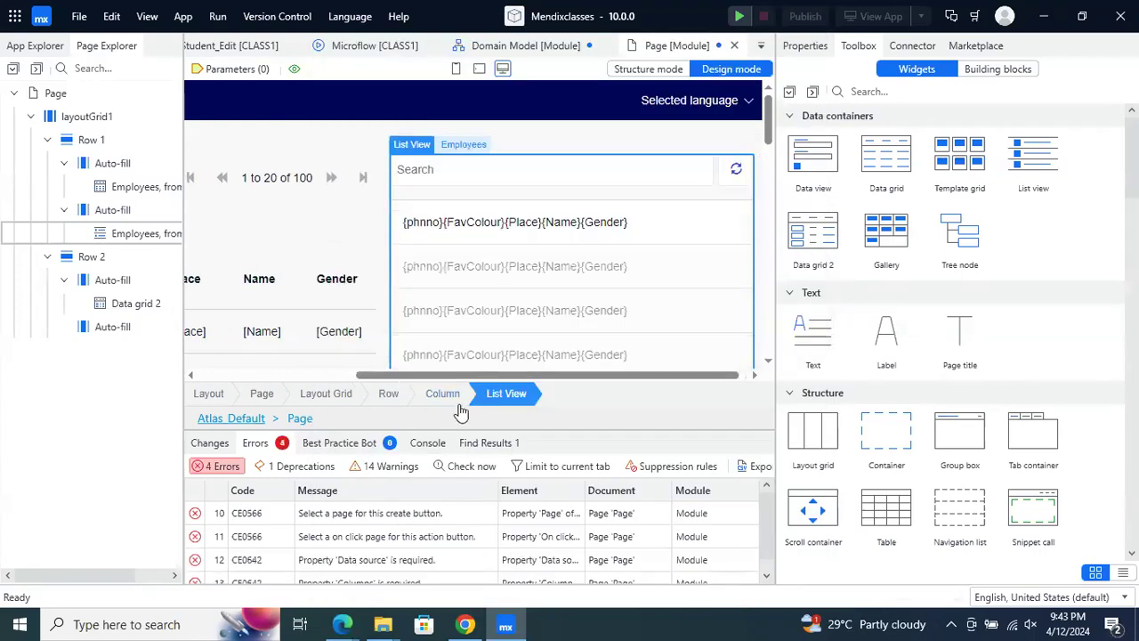
Examine the personalization, grid-wide filtering, accessibility and common properties of the Data grid 2 widget in Row 2
{"action": "left_click_drag", "start_coordinate": [409, 375], "coordinate": [266, 355]}
{"action": "scroll", "coordinate": [360, 284], "scroll_direction": "down", "scroll_amount": 5}
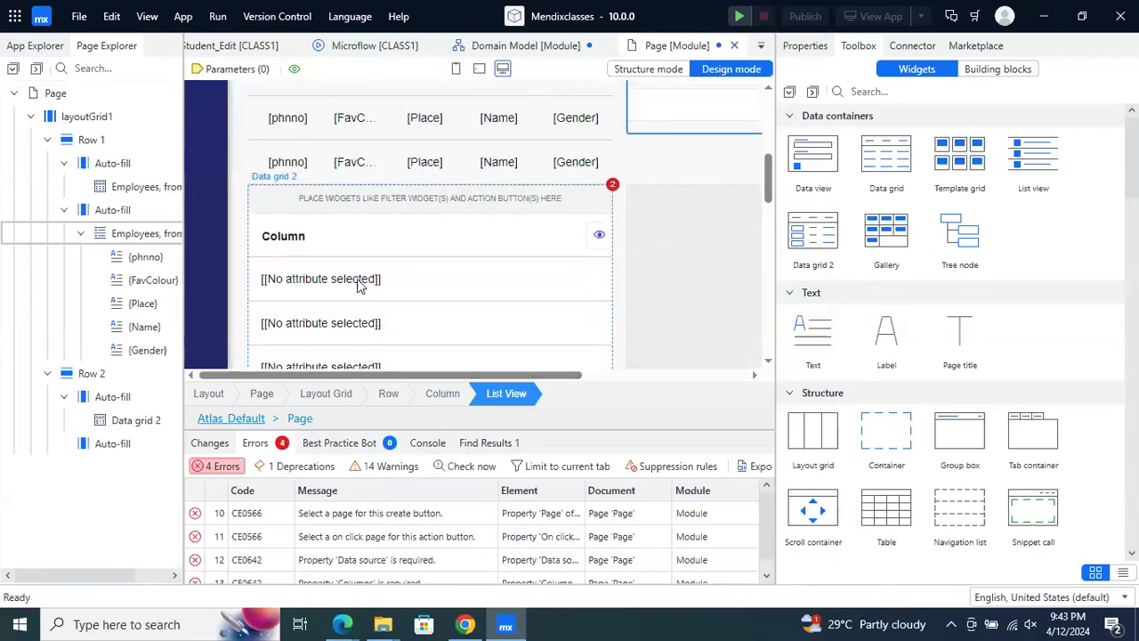
{"action": "left_click", "coordinate": [373, 215]}
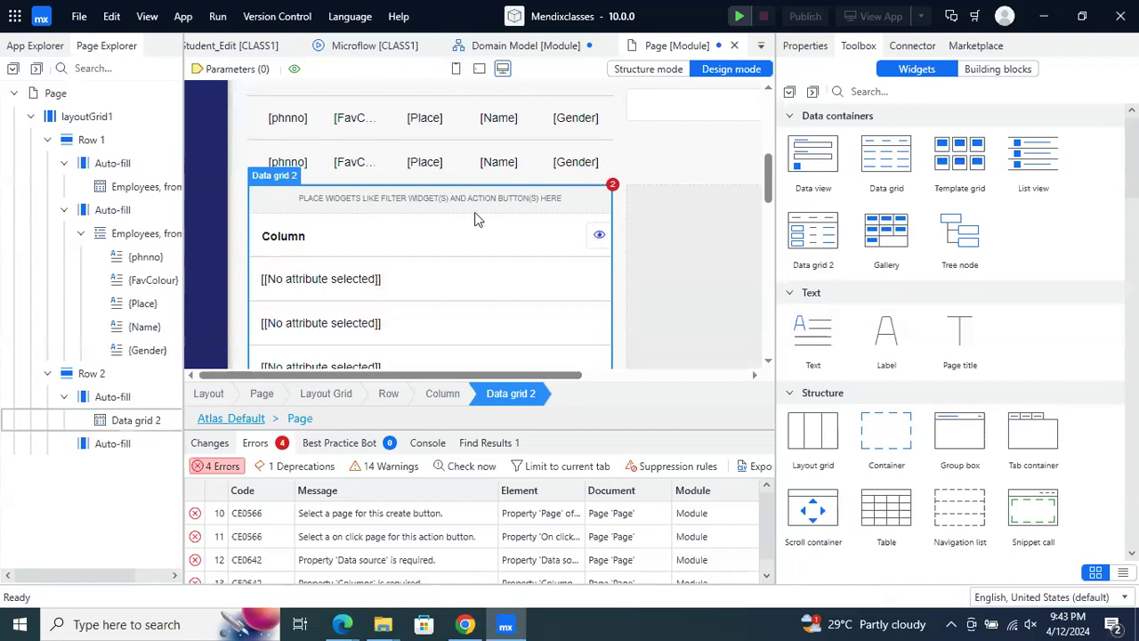
{"action": "double_click", "coordinate": [288, 177]}
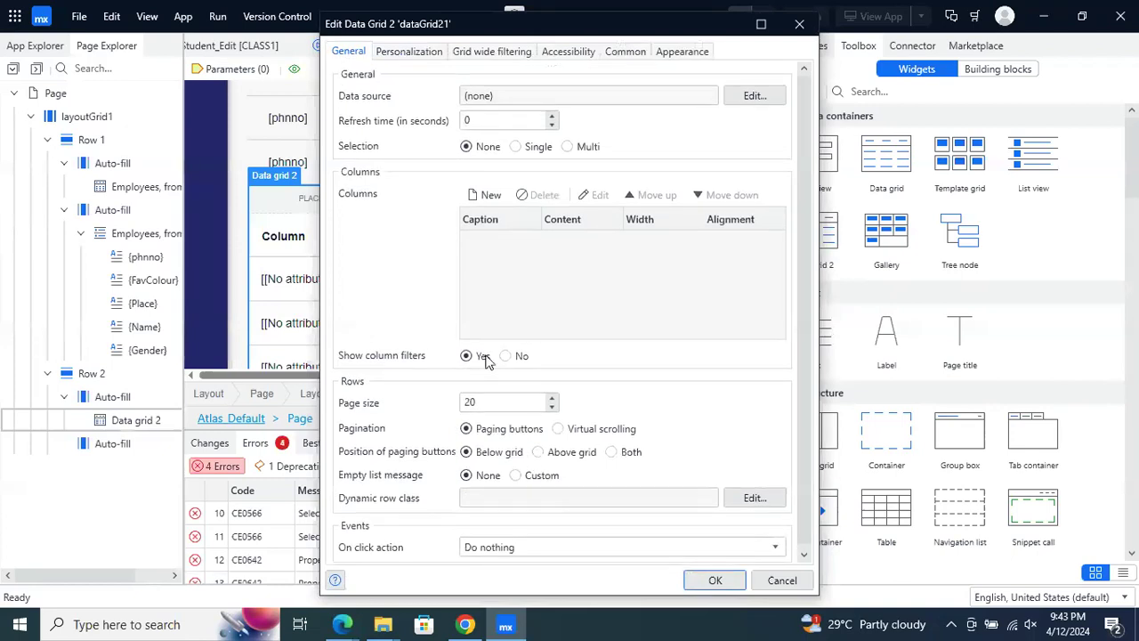
{"action": "left_click", "coordinate": [414, 56]}
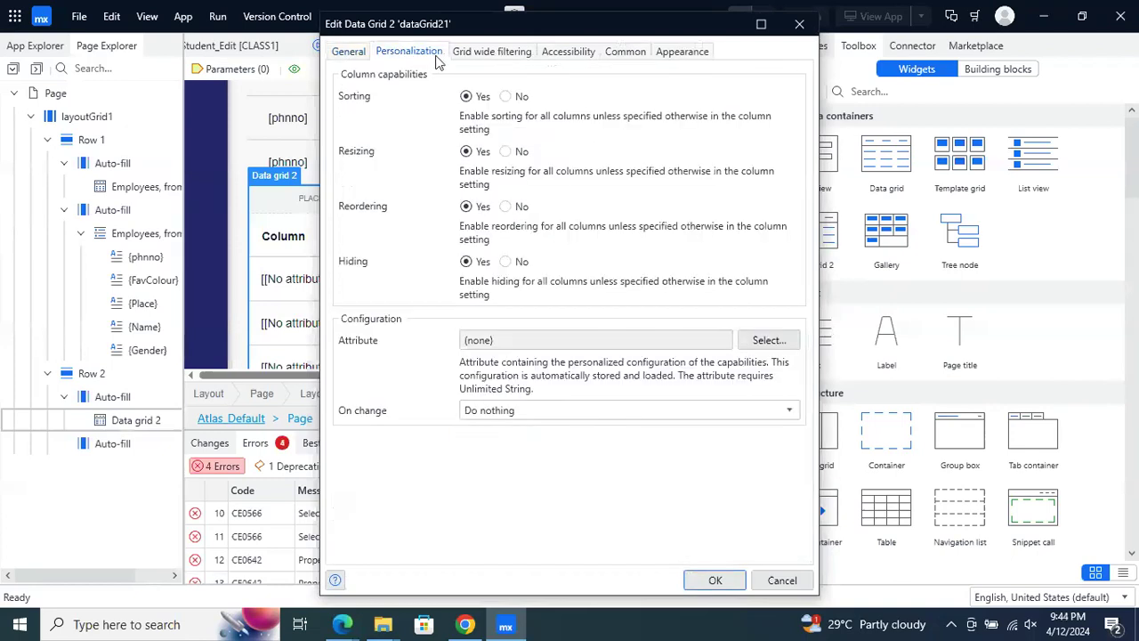
{"action": "left_click", "coordinate": [469, 57]}
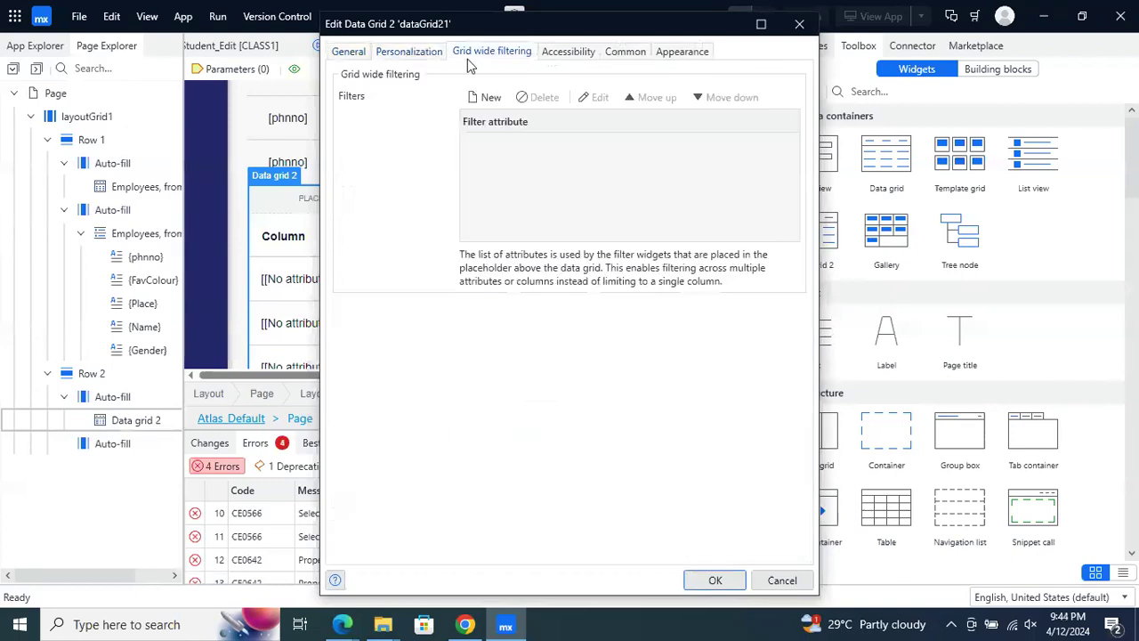
{"action": "left_click", "coordinate": [580, 57]}
{"action": "left_click", "coordinate": [621, 57]}
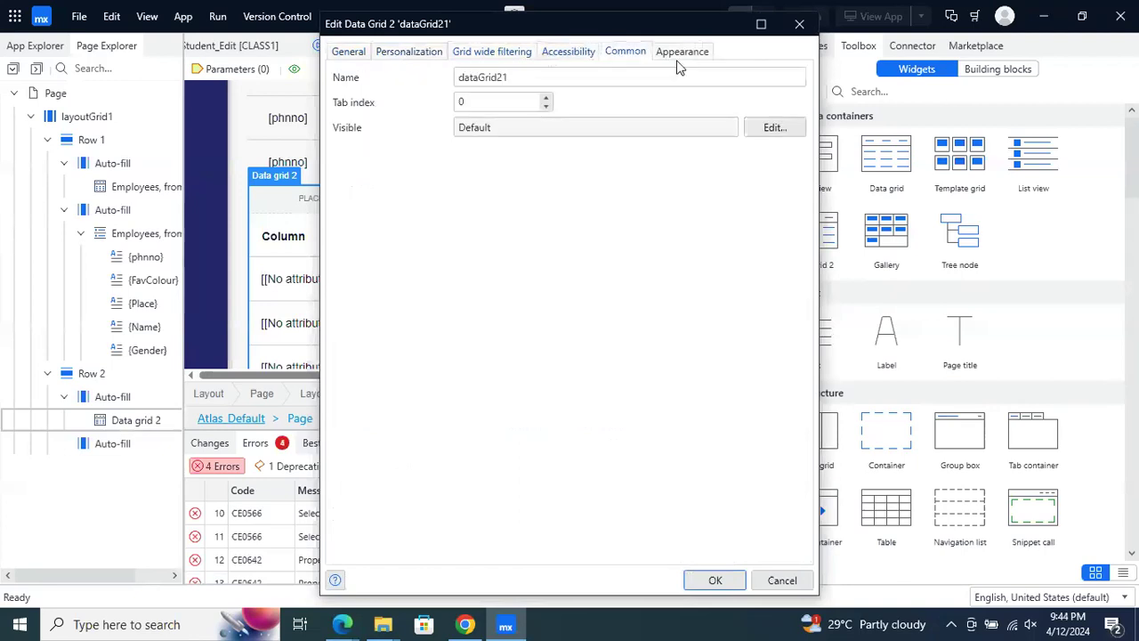
{"action": "left_click", "coordinate": [356, 56]}
Set the Data grid 2 widget's database source to the Employees entity from Module
{"action": "left_click", "coordinate": [752, 95]}
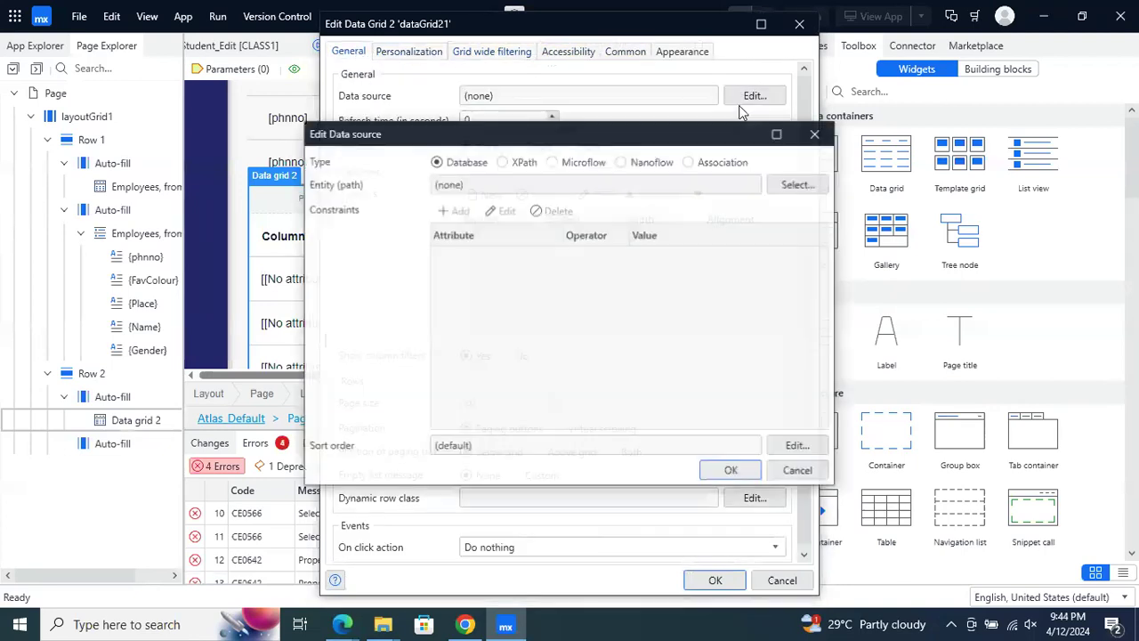
{"action": "left_click", "coordinate": [805, 186]}
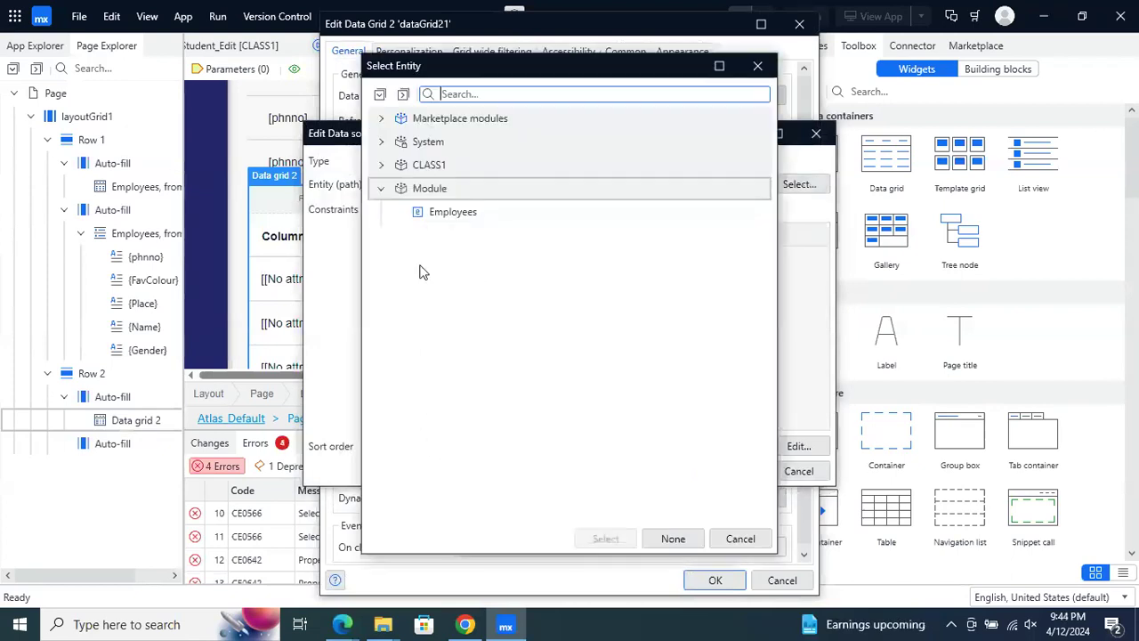
{"action": "left_click", "coordinate": [454, 218]}
{"action": "left_click", "coordinate": [615, 540]}
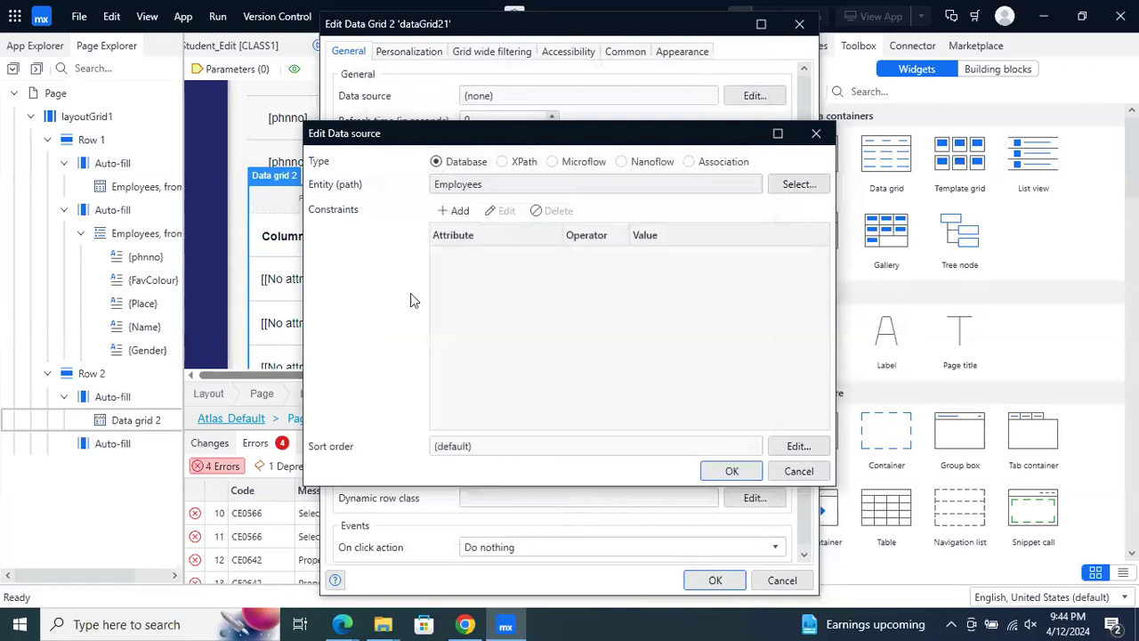
{"action": "left_click", "coordinate": [727, 471]}
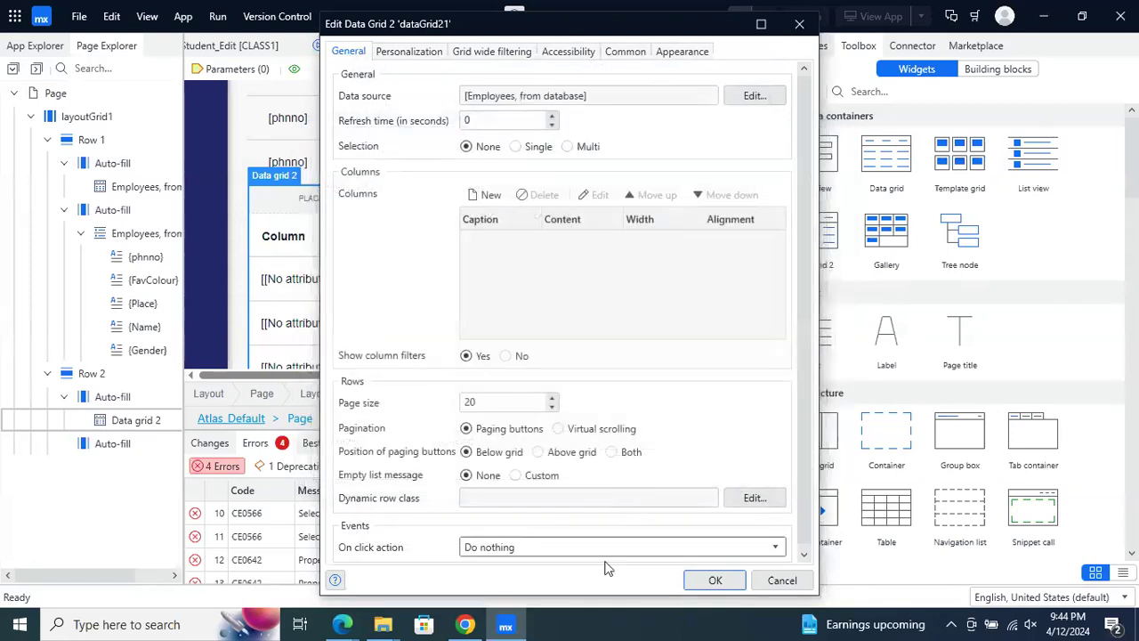
{"action": "left_click", "coordinate": [705, 584]}
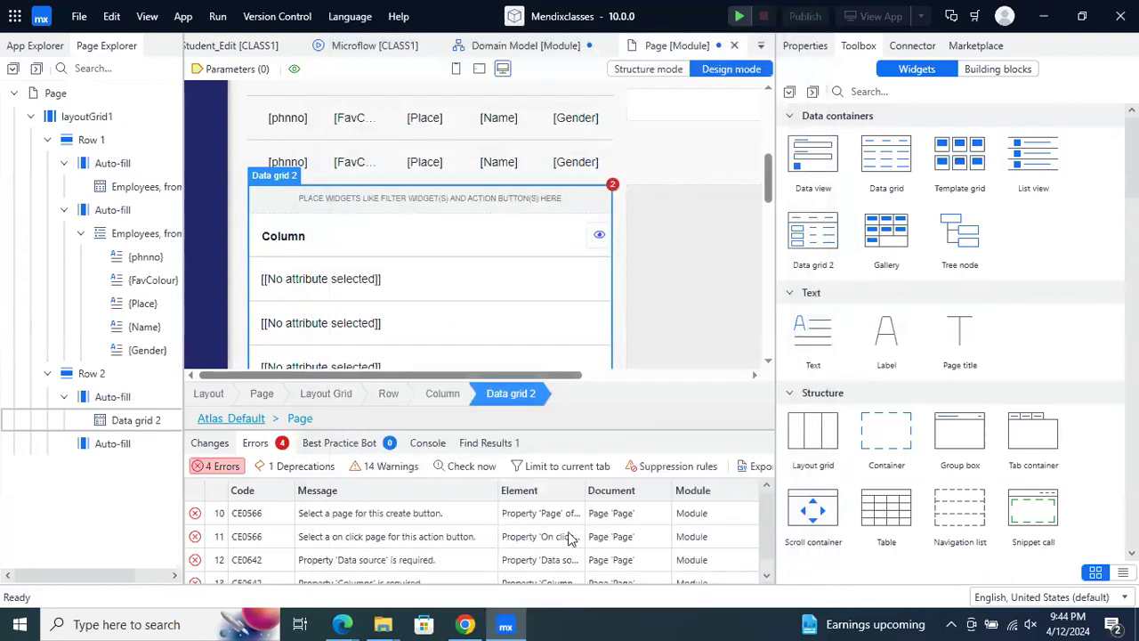
Check the page's consistency errors and add a column to Data grid 2 that shows the Employees Name attribute
{"action": "scroll", "coordinate": [468, 284], "scroll_direction": "down", "scroll_amount": 5}
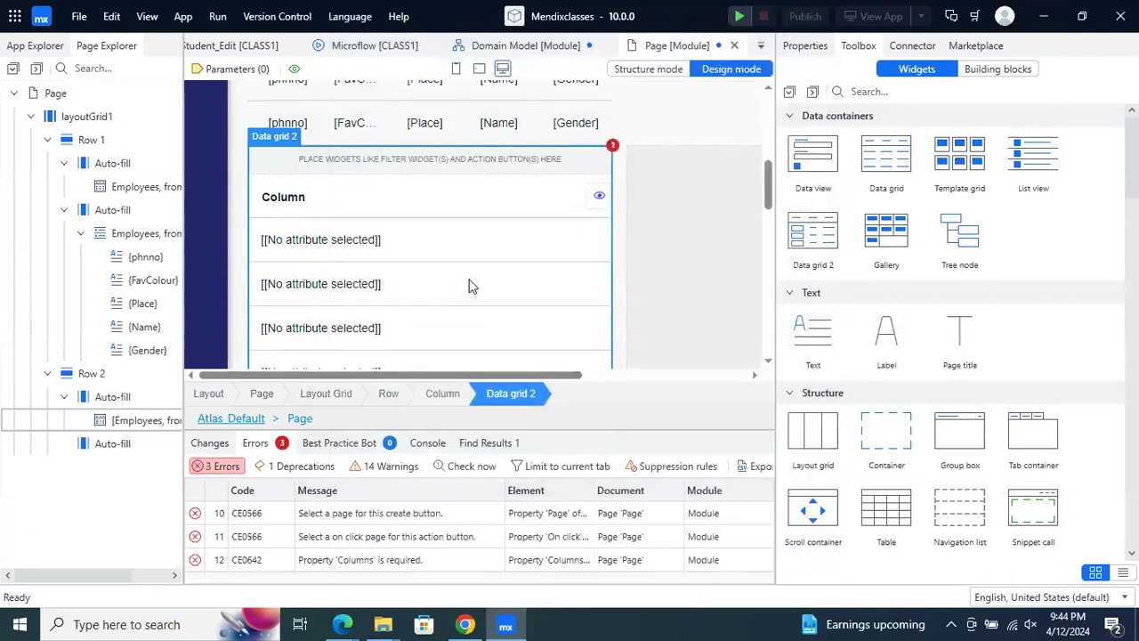
{"action": "left_click", "coordinate": [394, 521]}
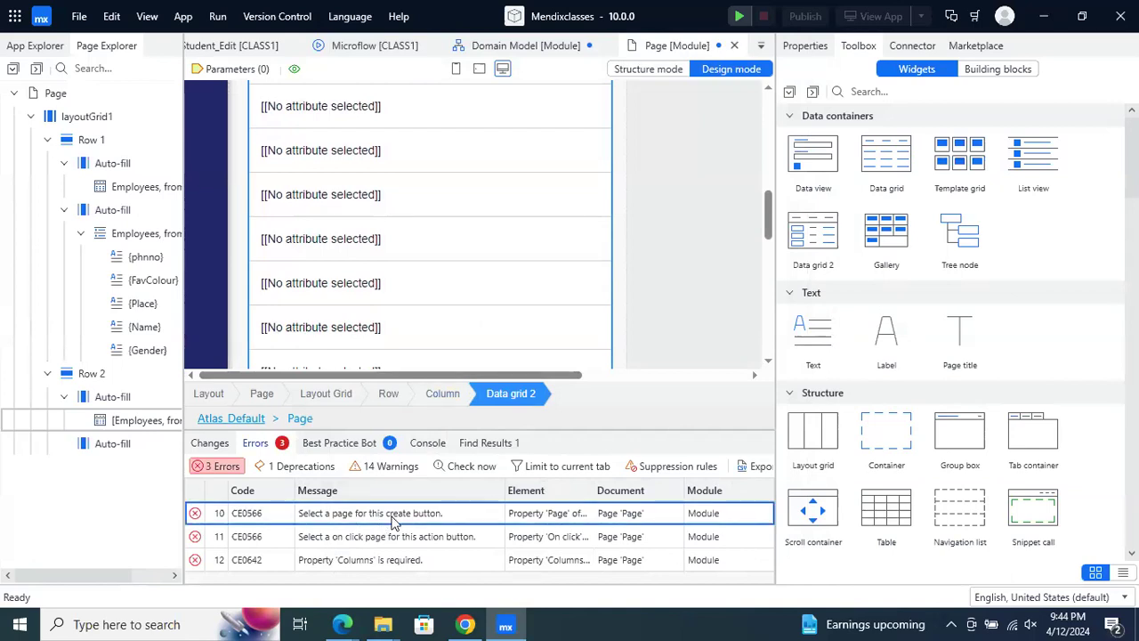
{"action": "left_click", "coordinate": [390, 538]}
{"action": "double_click", "coordinate": [380, 562]}
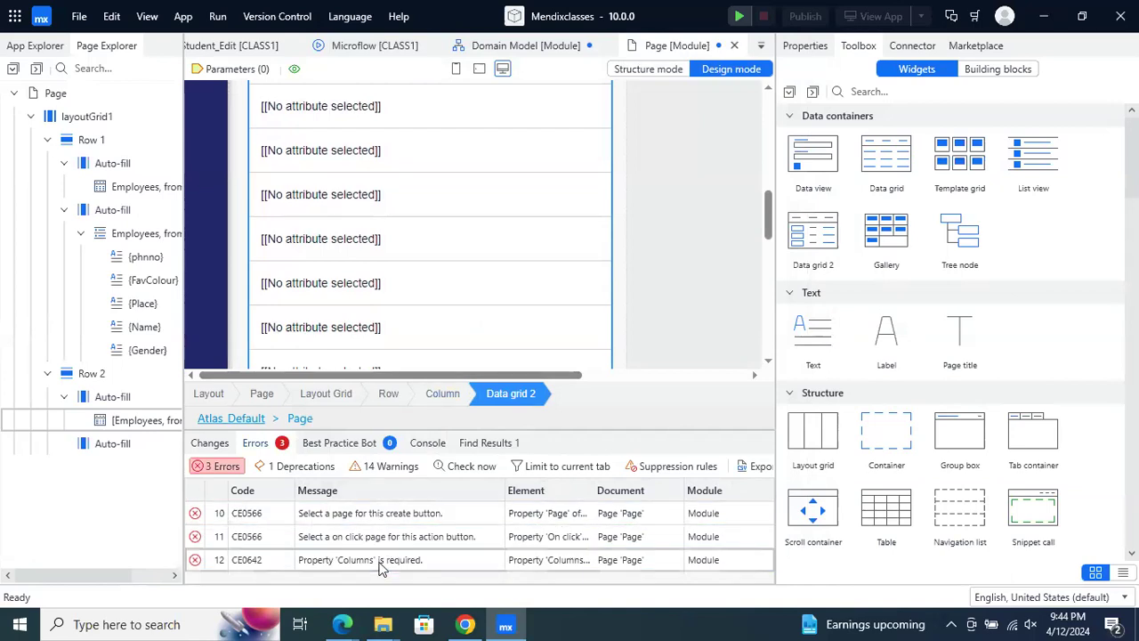
{"action": "scroll", "coordinate": [445, 329], "scroll_direction": "up", "scroll_amount": 3}
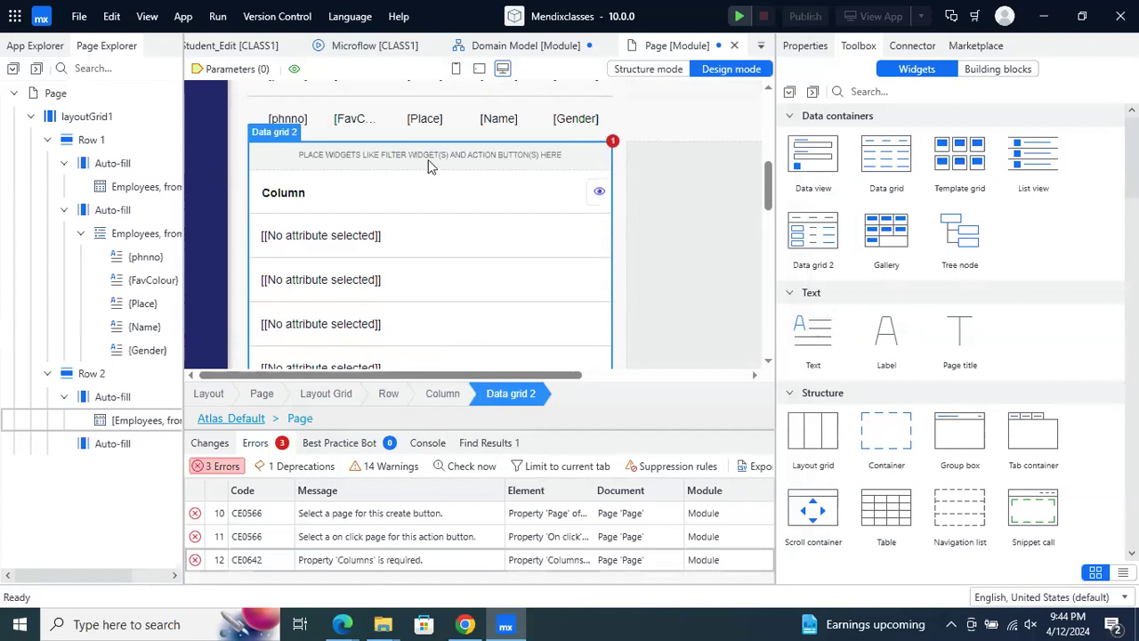
{"action": "double_click", "coordinate": [283, 133]}
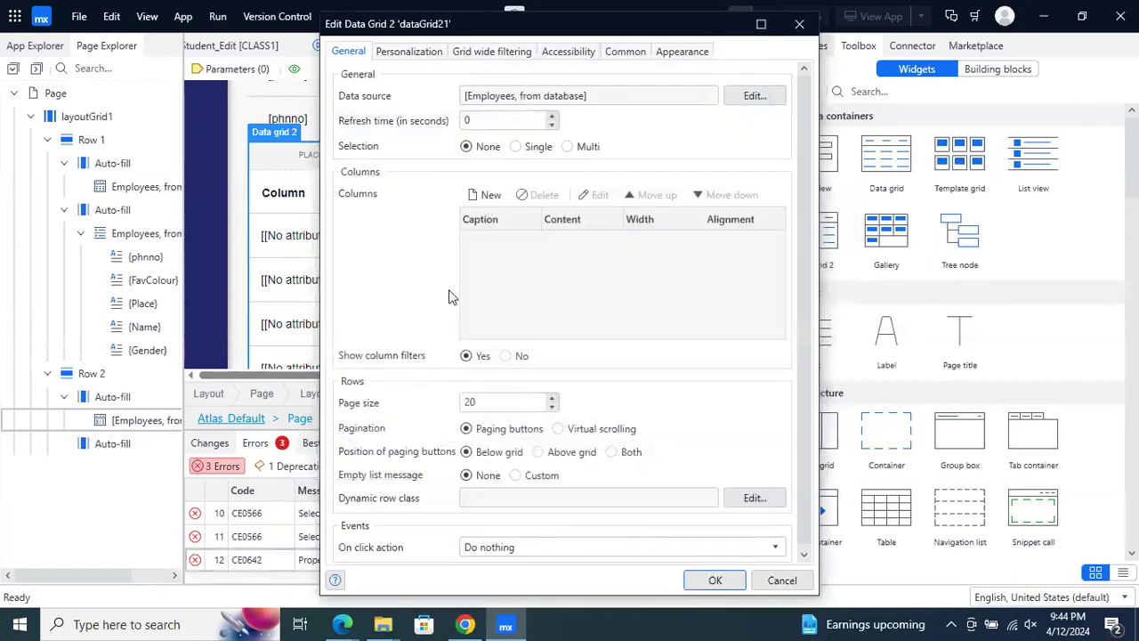
{"action": "left_click", "coordinate": [483, 194]}
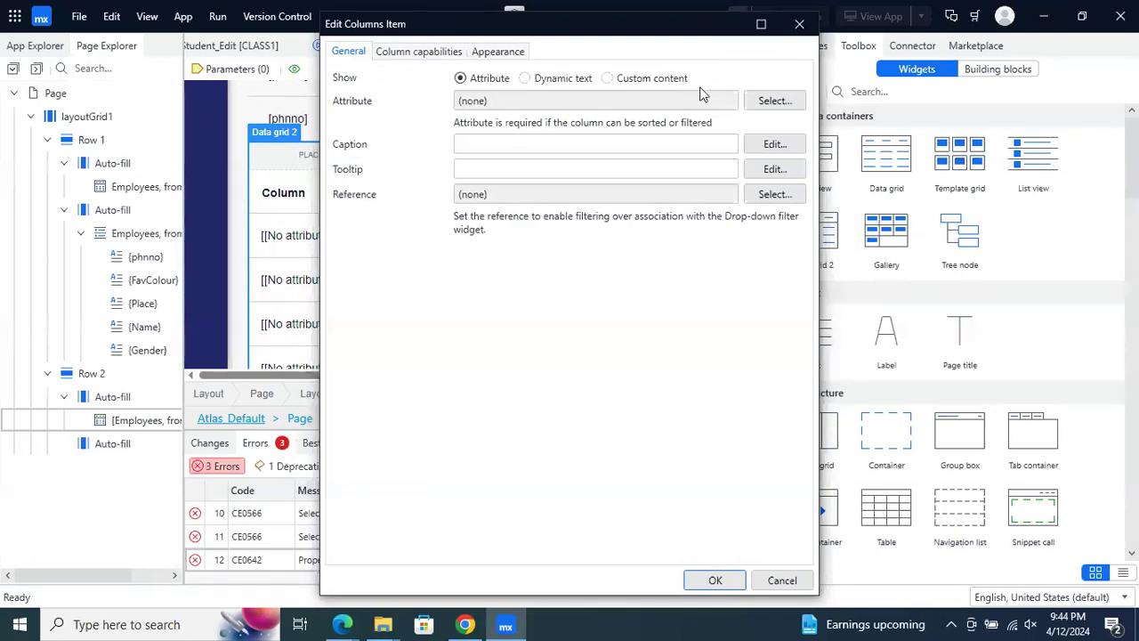
{"action": "left_click", "coordinate": [773, 99]}
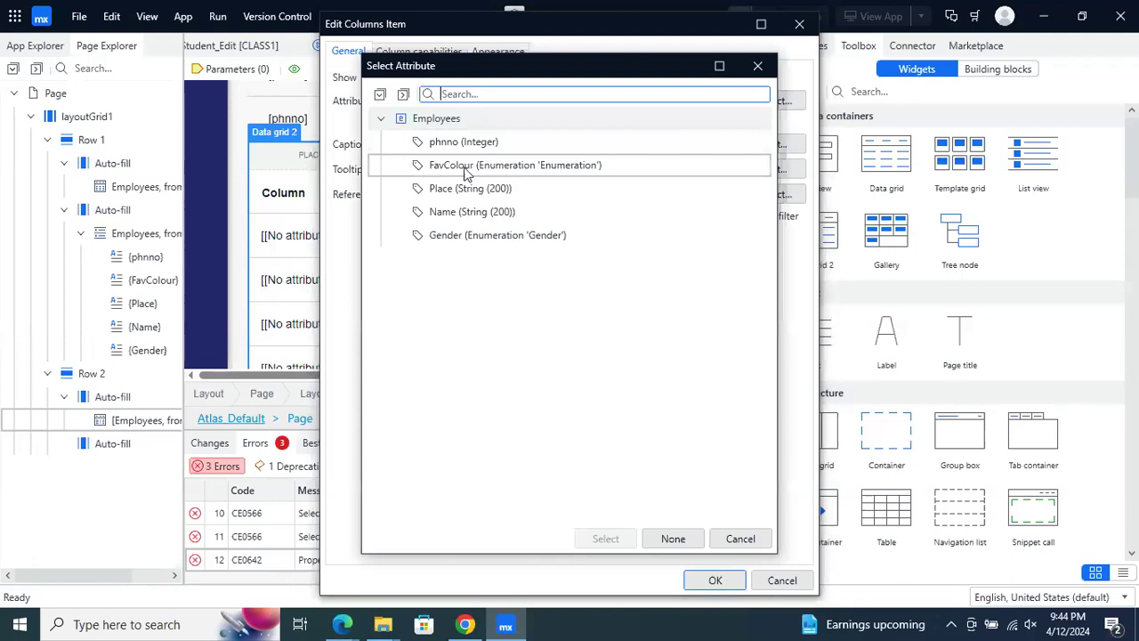
{"action": "left_click", "coordinate": [459, 143]}
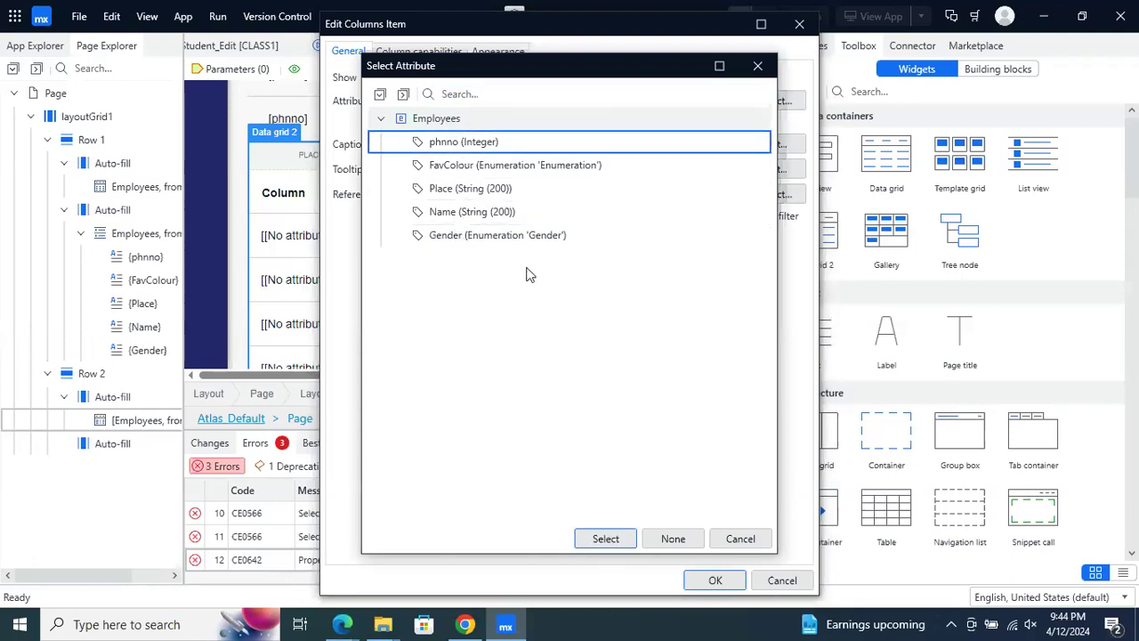
{"action": "left_click", "coordinate": [441, 212]}
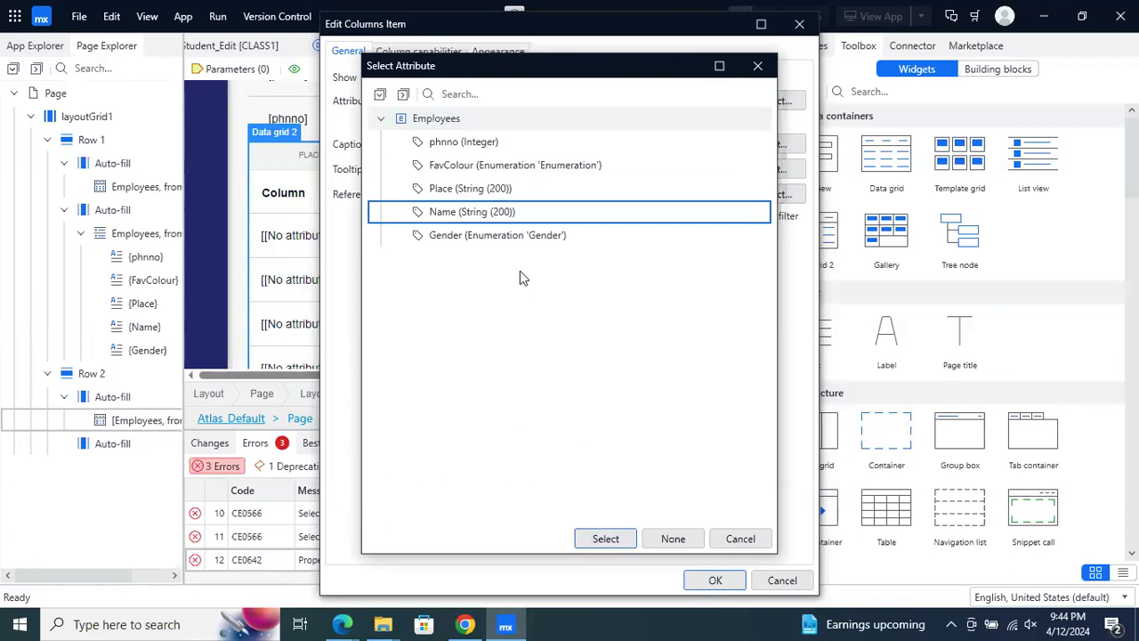
{"action": "left_click", "coordinate": [603, 538]}
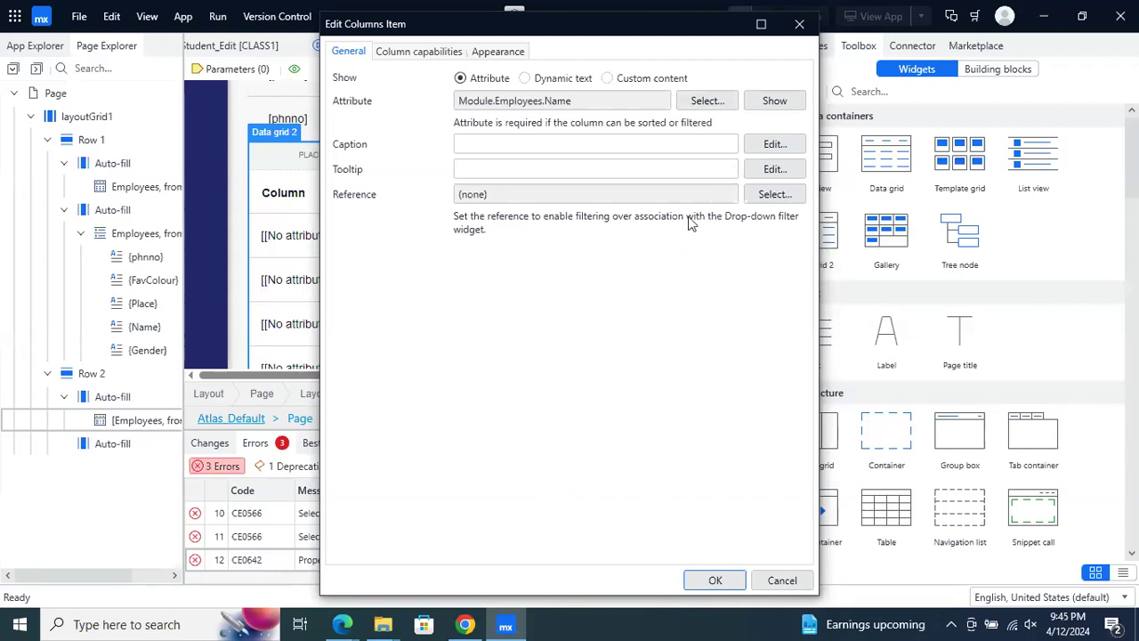
Set the new column's tooltip to "name" and save the column
{"action": "left_click", "coordinate": [775, 169]}
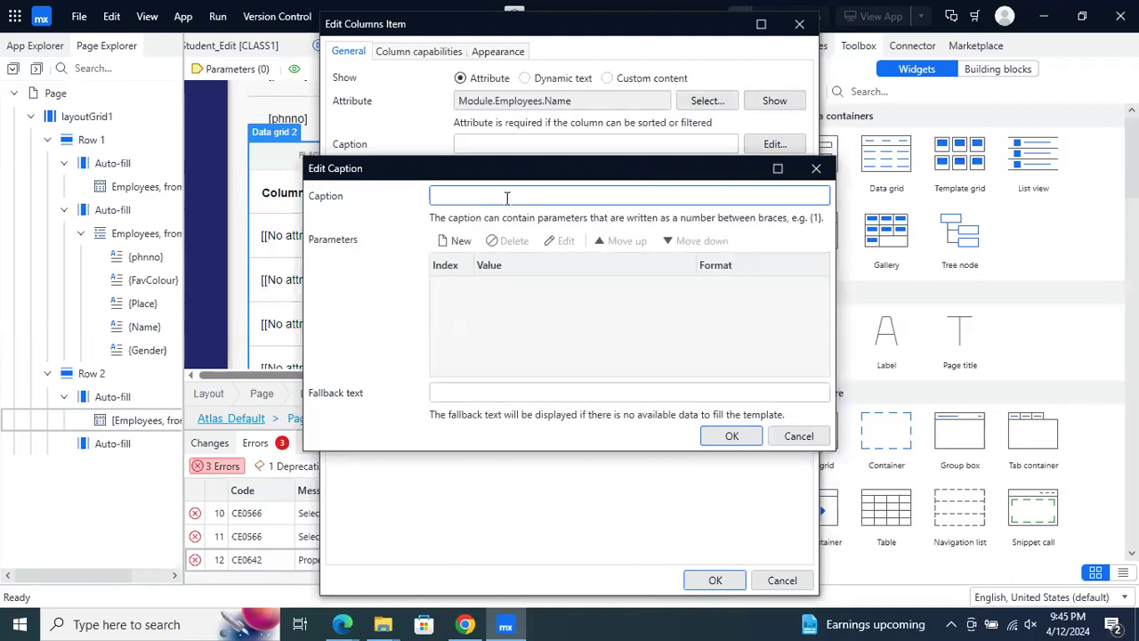
{"action": "left_click", "coordinate": [815, 168]}
{"action": "left_click", "coordinate": [760, 176]}
{"action": "type", "text": "nn"}
{"action": "type", "text": "ame"}
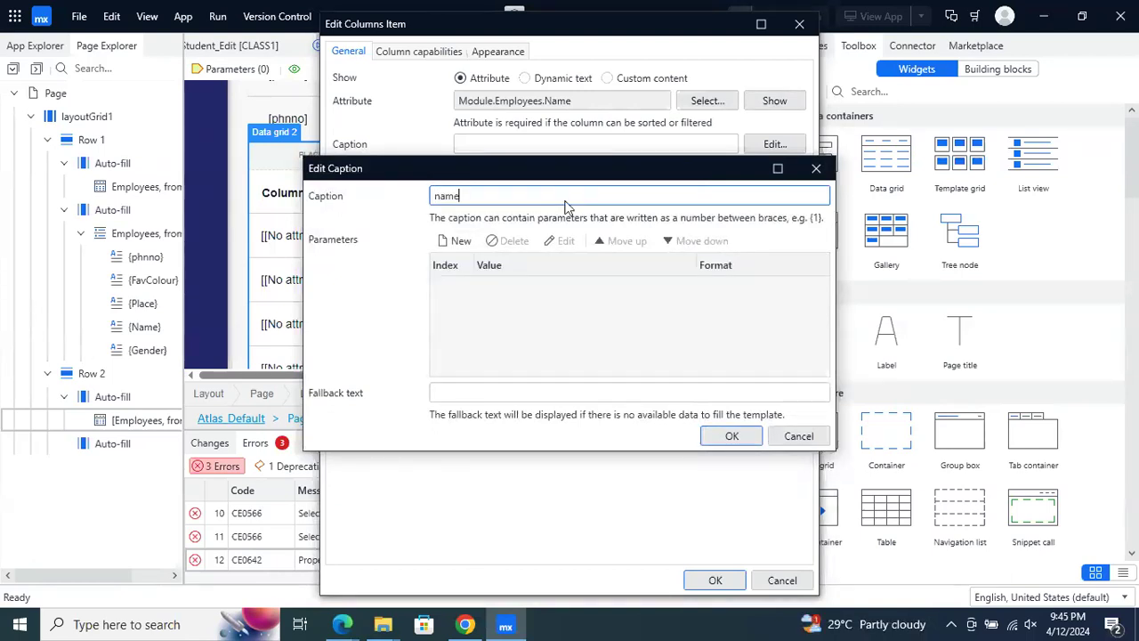
{"action": "left_click", "coordinate": [728, 435]}
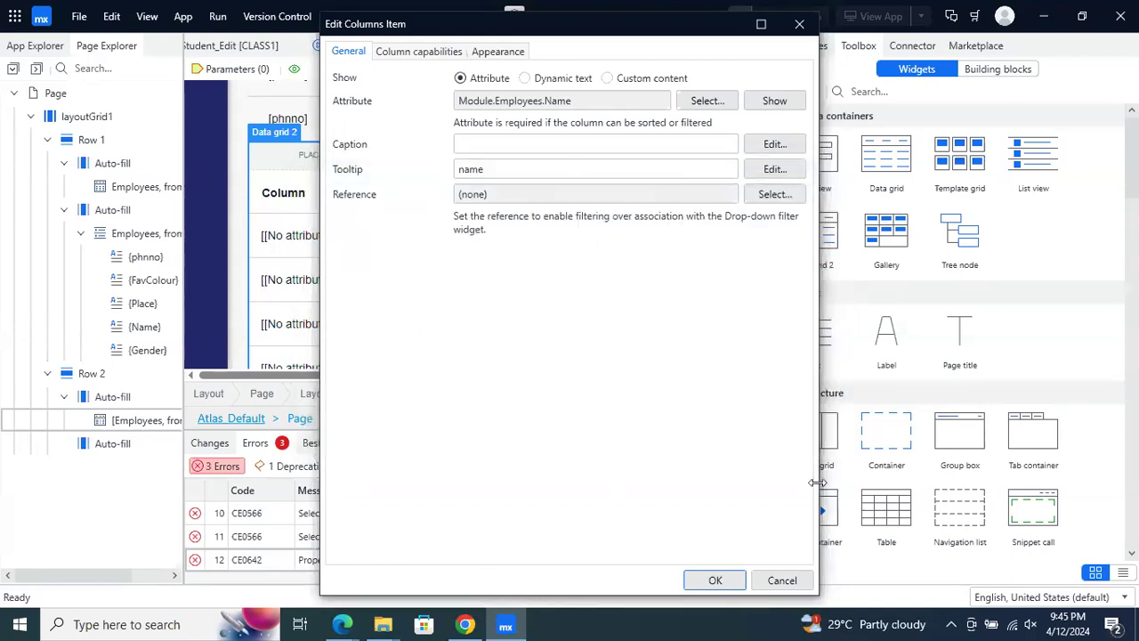
{"action": "left_click", "coordinate": [715, 580]}
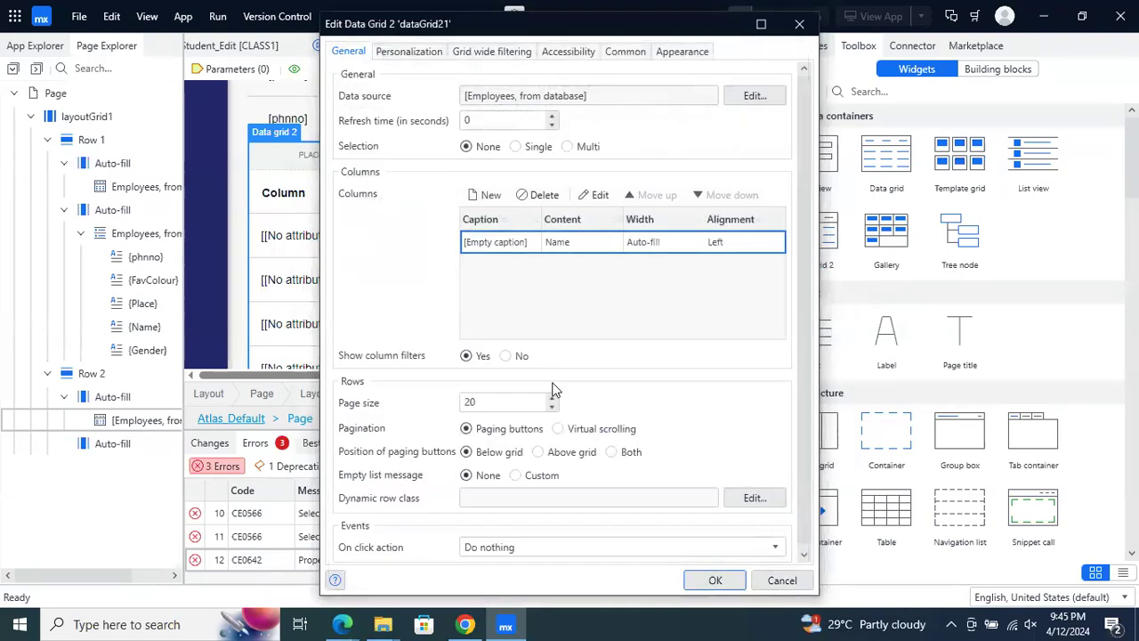
Set the Name attribute column's caption to "Name" and save the Data grid 2 properties
{"action": "double_click", "coordinate": [517, 242]}
{"action": "left_click", "coordinate": [544, 145]}
{"action": "type", "text": "Name"}
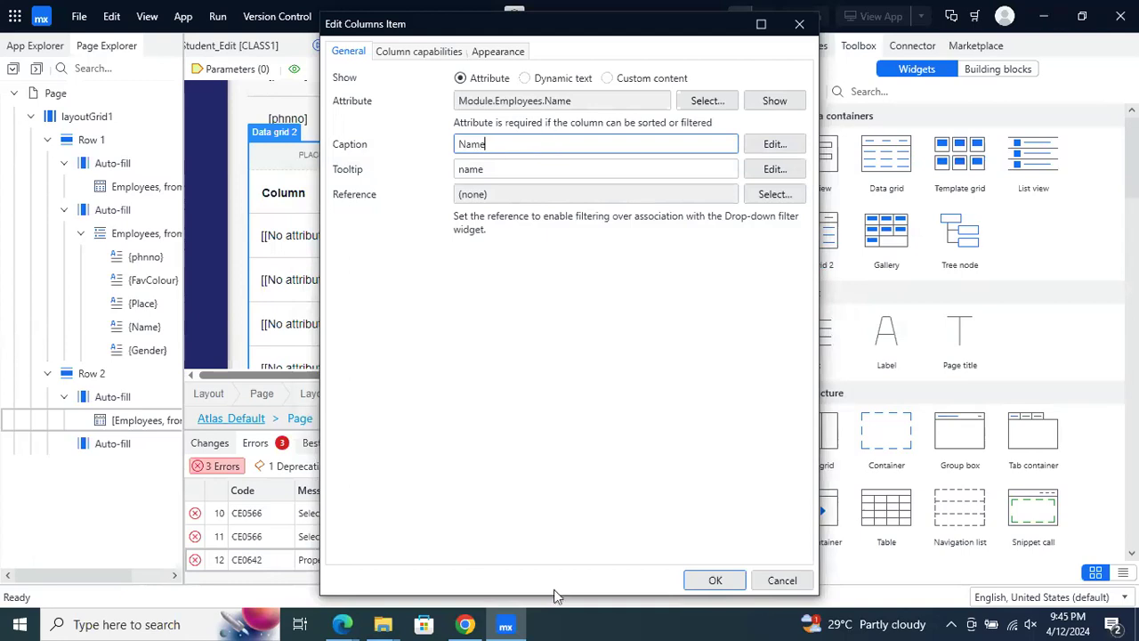
{"action": "left_click", "coordinate": [715, 579]}
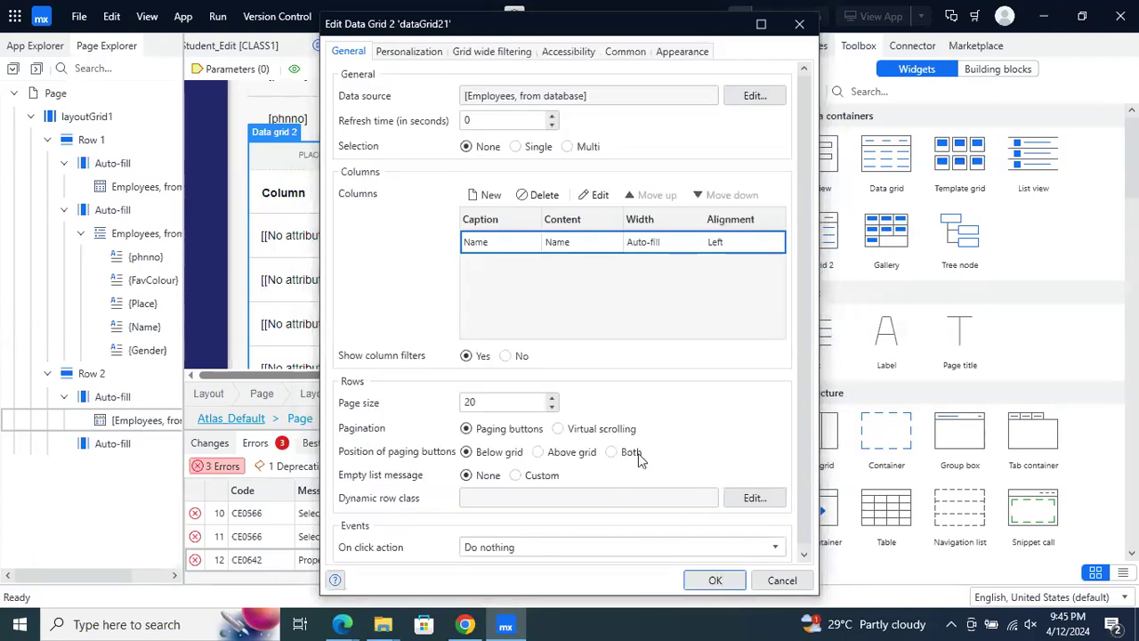
{"action": "left_click", "coordinate": [725, 575]}
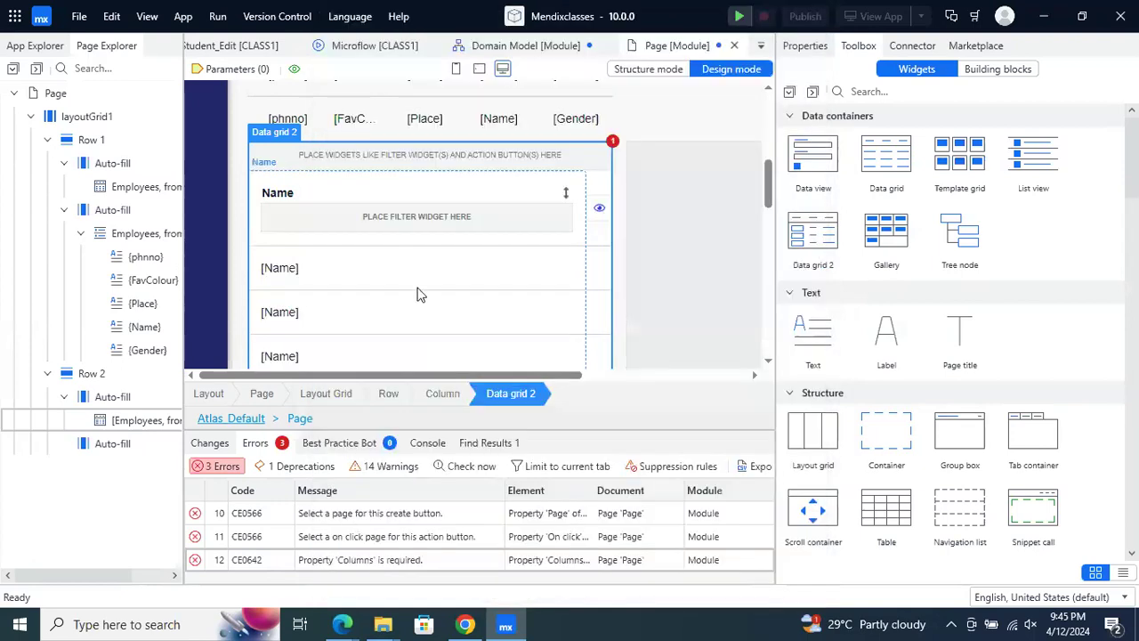
{"action": "scroll", "coordinate": [519, 218], "scroll_direction": "down", "scroll_amount": 3}
{"action": "scroll", "coordinate": [516, 244], "scroll_direction": "up", "scroll_amount": 2}
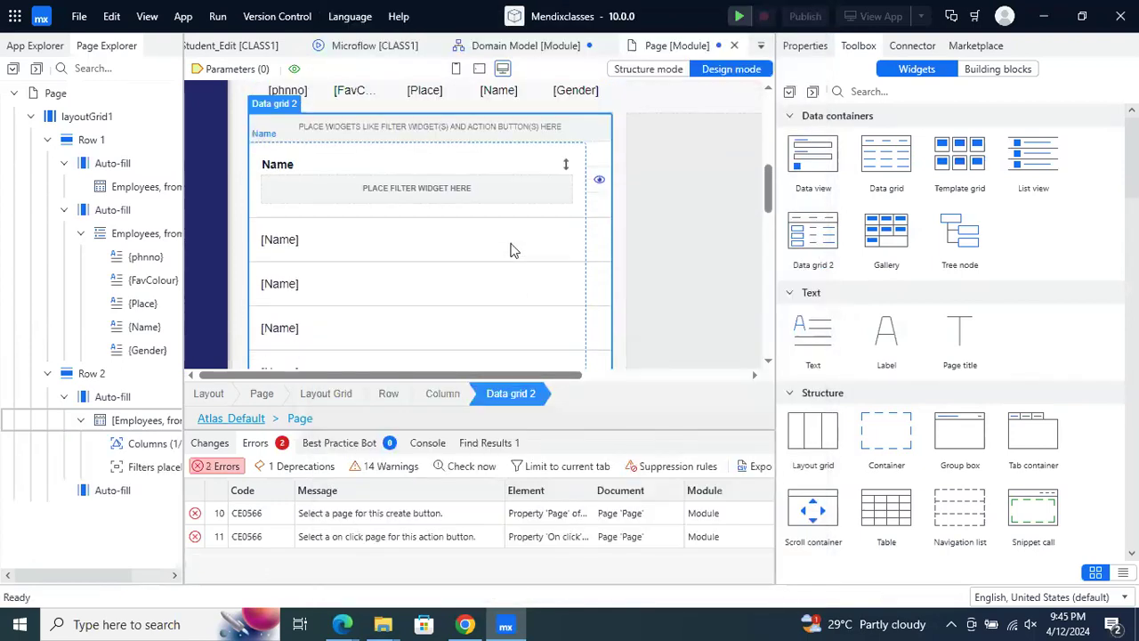
Locate the create button error on the page and open the properties of the data grid's New button
{"action": "scroll", "coordinate": [512, 249], "scroll_direction": "up", "scroll_amount": 3}
{"action": "left_click", "coordinate": [370, 514]}
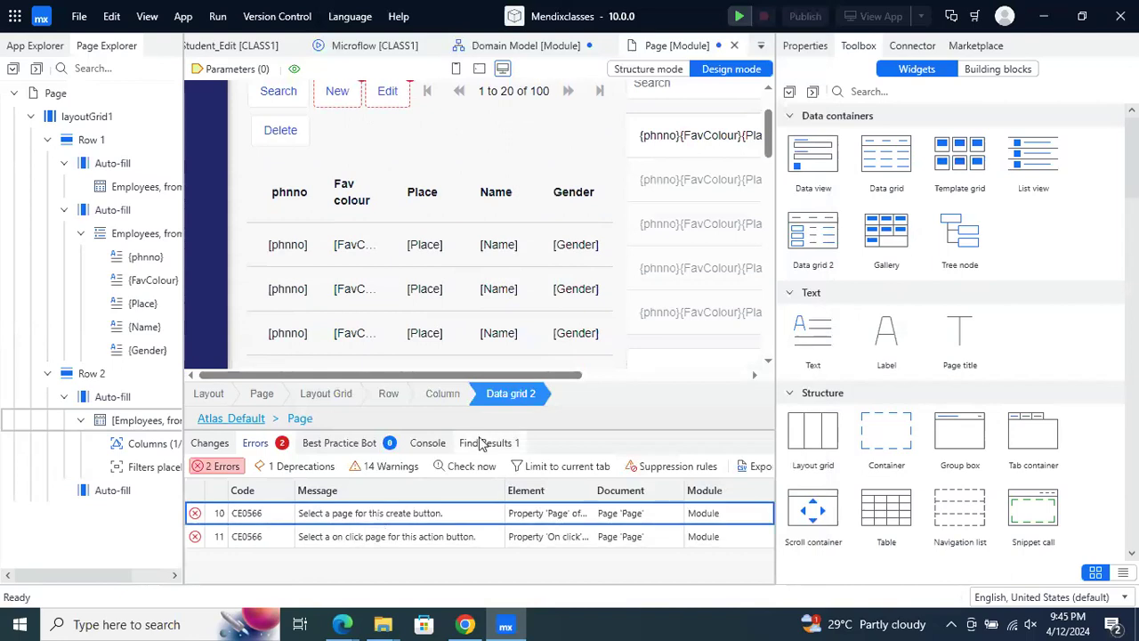
{"action": "scroll", "coordinate": [471, 333], "scroll_direction": "up", "scroll_amount": 2}
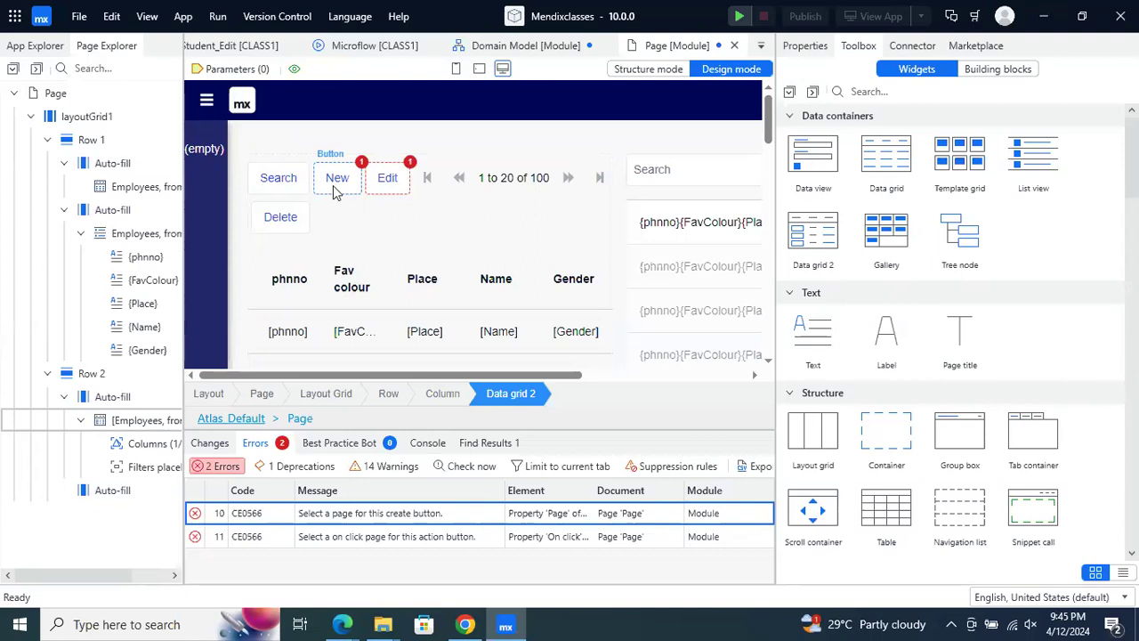
{"action": "left_click", "coordinate": [333, 189]}
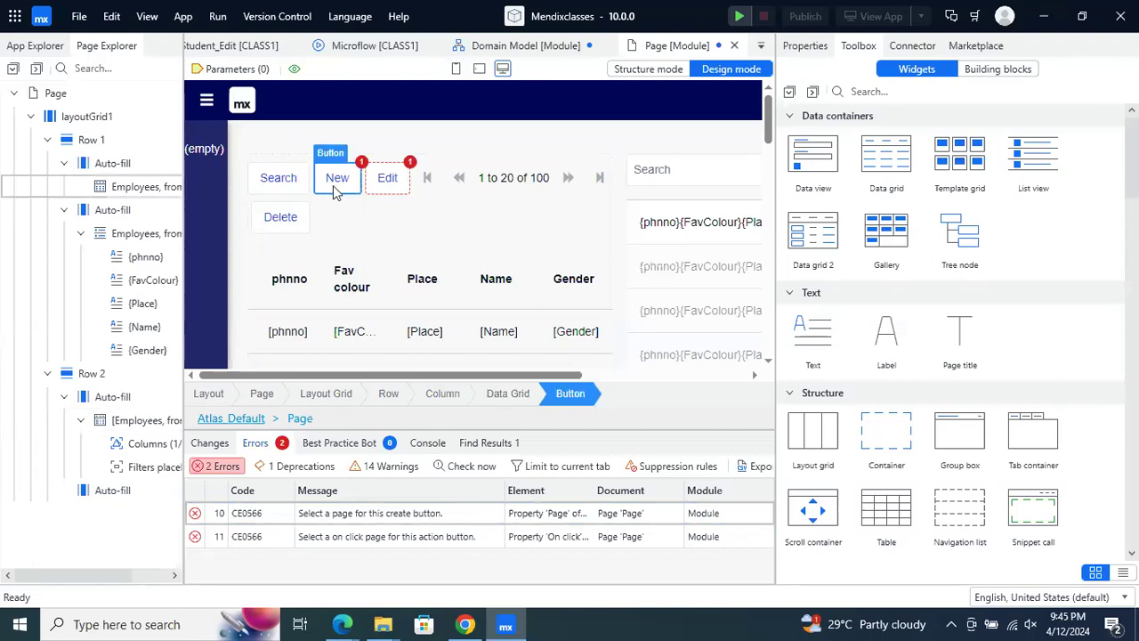
{"action": "double_click", "coordinate": [332, 185]}
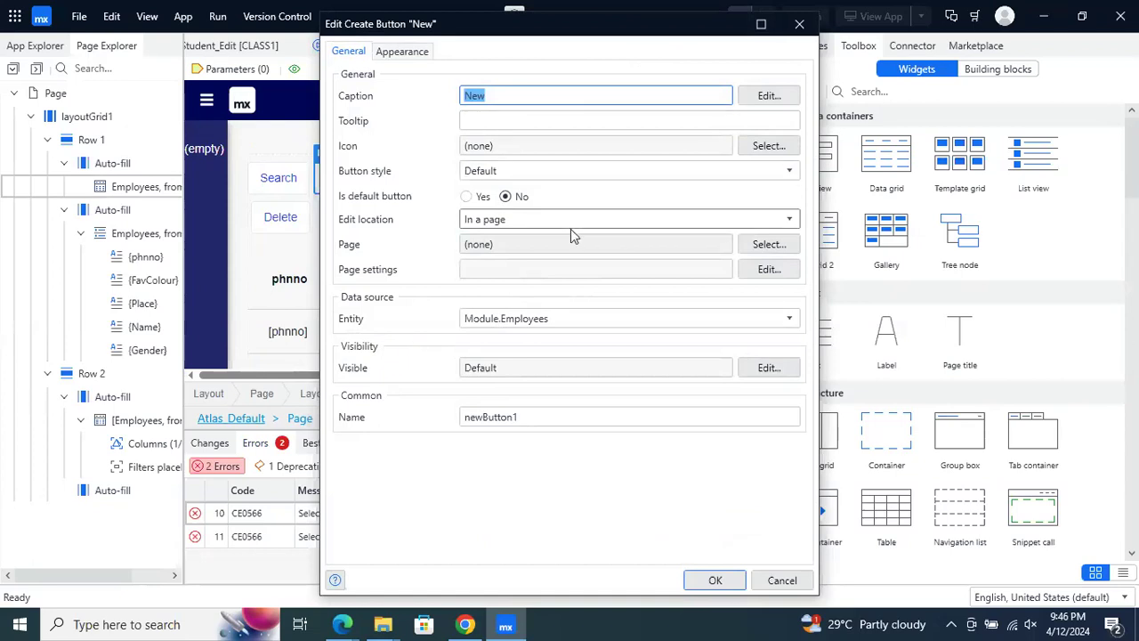
Keep the edit location in a page and start creating a new page in Module as the New button's target
{"action": "left_click", "coordinate": [645, 222]}
{"action": "left_click", "coordinate": [643, 223]}
{"action": "left_click", "coordinate": [757, 243]}
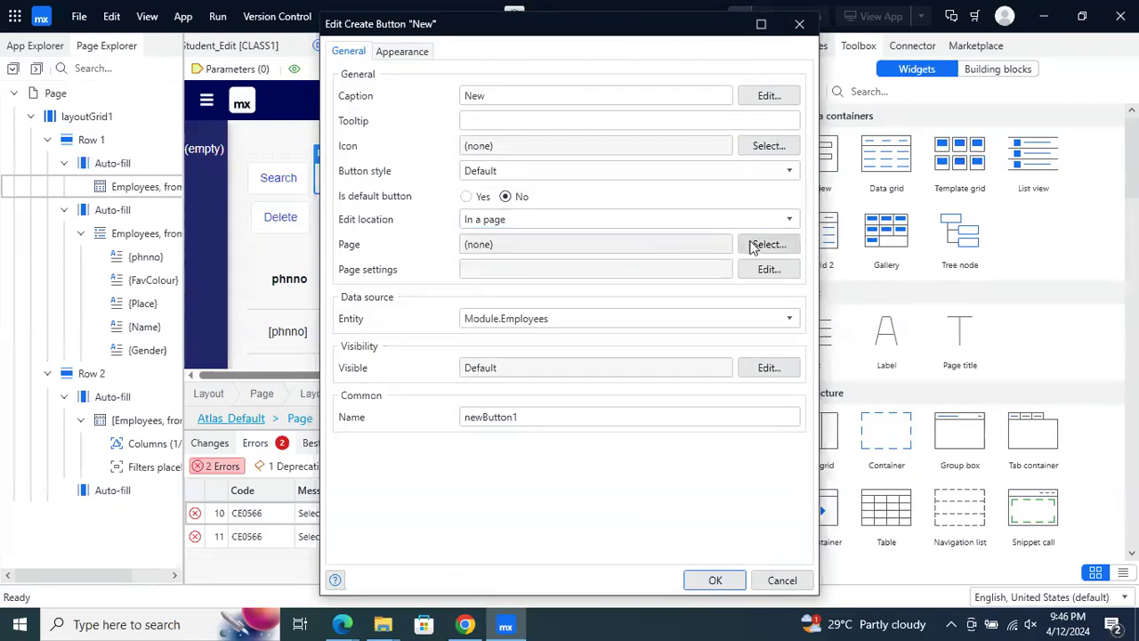
{"action": "left_click", "coordinate": [437, 213]}
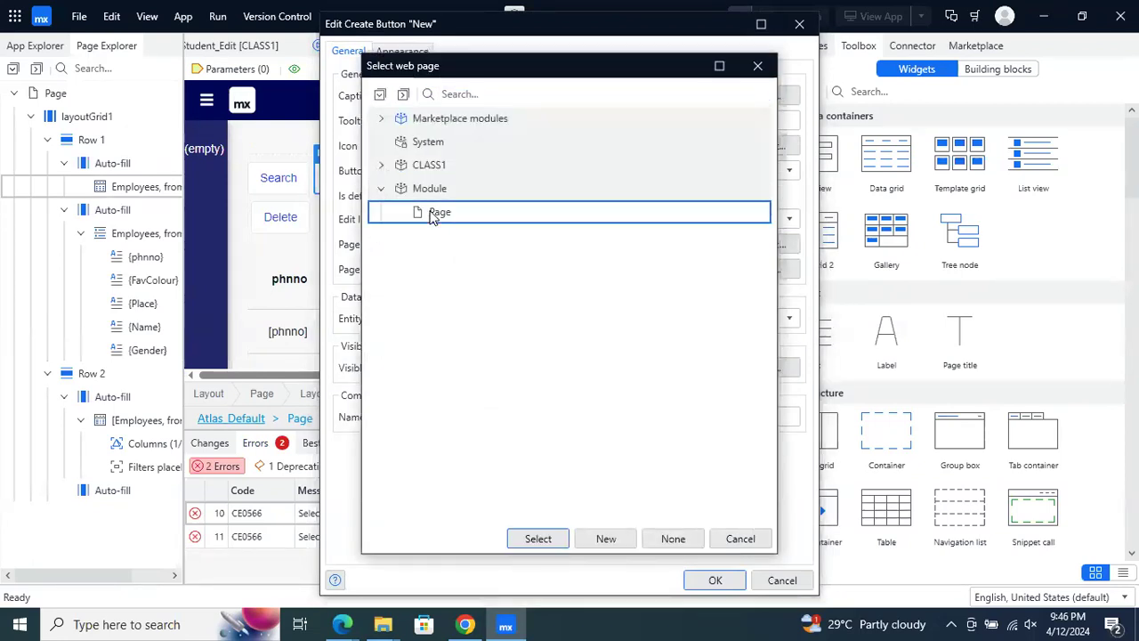
{"action": "left_click", "coordinate": [498, 284]}
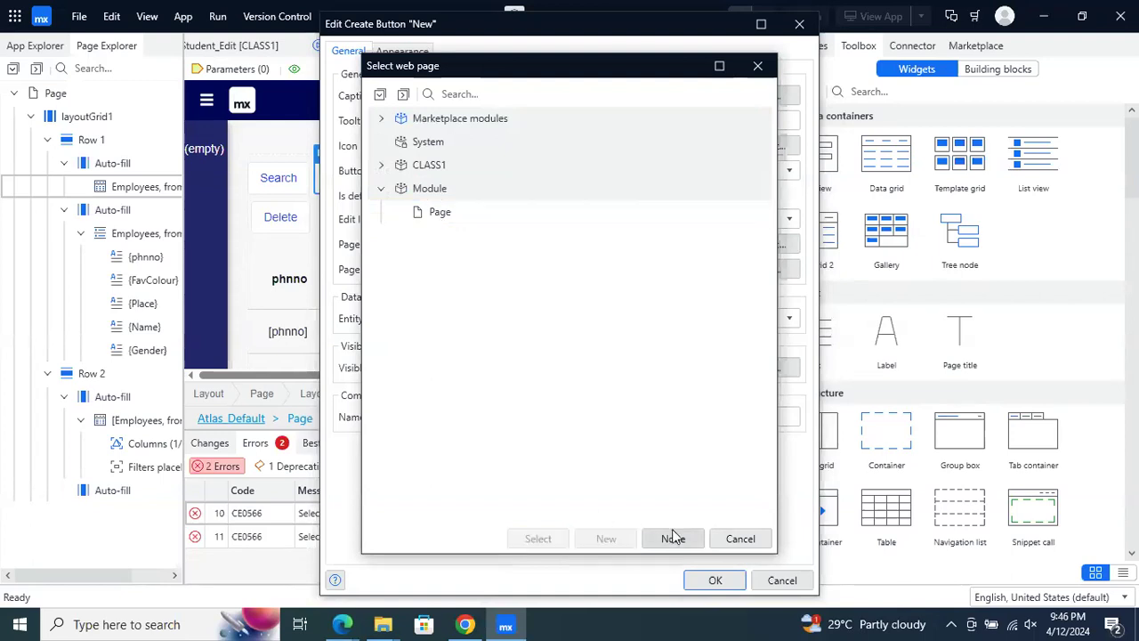
{"action": "left_click", "coordinate": [449, 189]}
{"action": "left_click", "coordinate": [609, 541]}
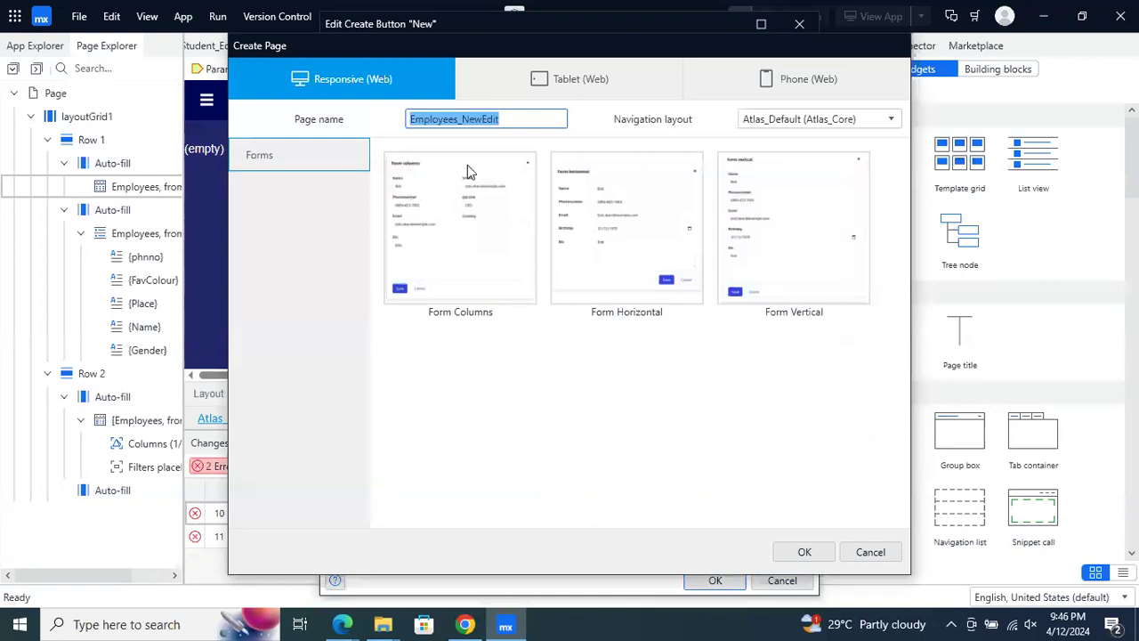
Create the Employees_NewEdit page with PopupLayout (Atlas_Core) and the Form Horizontal template, and save the New button's properties
{"action": "left_click", "coordinate": [877, 120]}
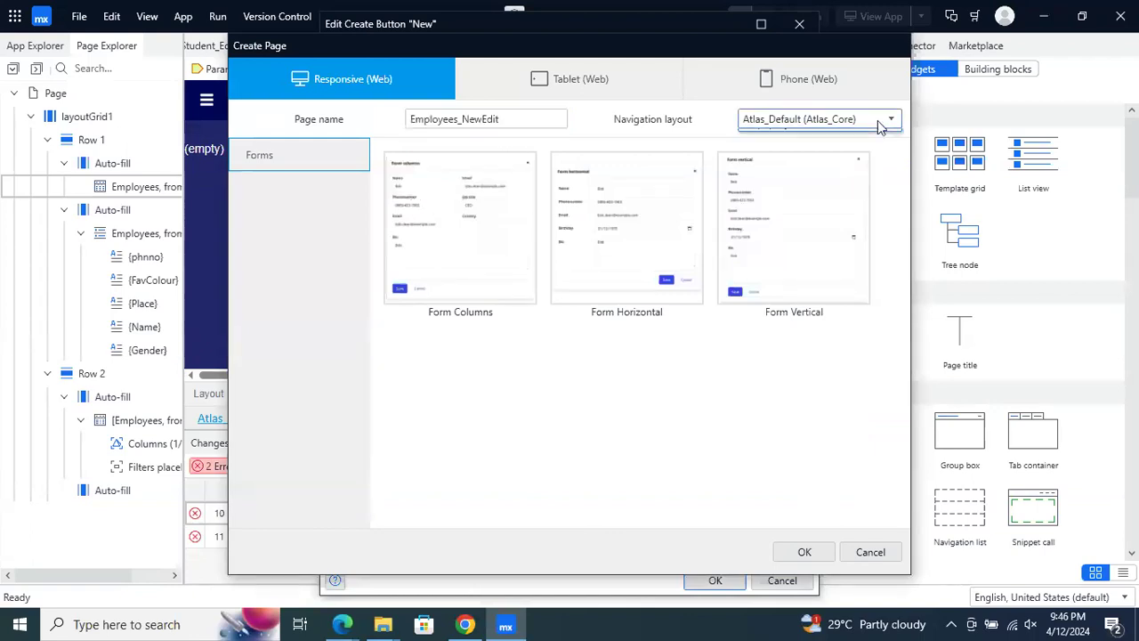
{"action": "left_click", "coordinate": [838, 172]}
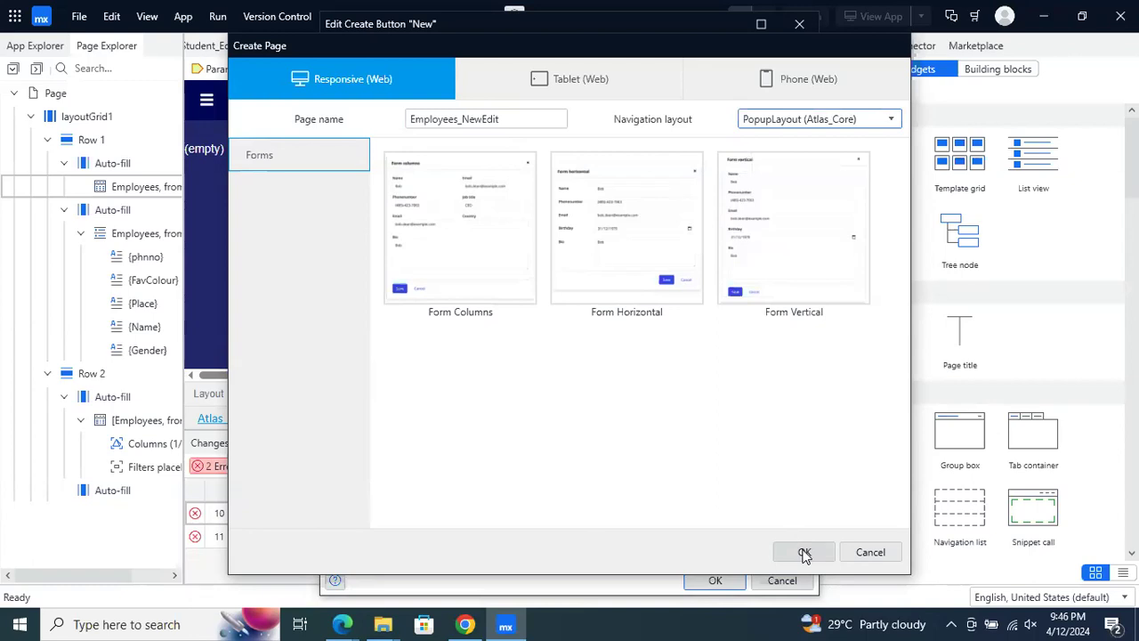
{"action": "left_click", "coordinate": [474, 281]}
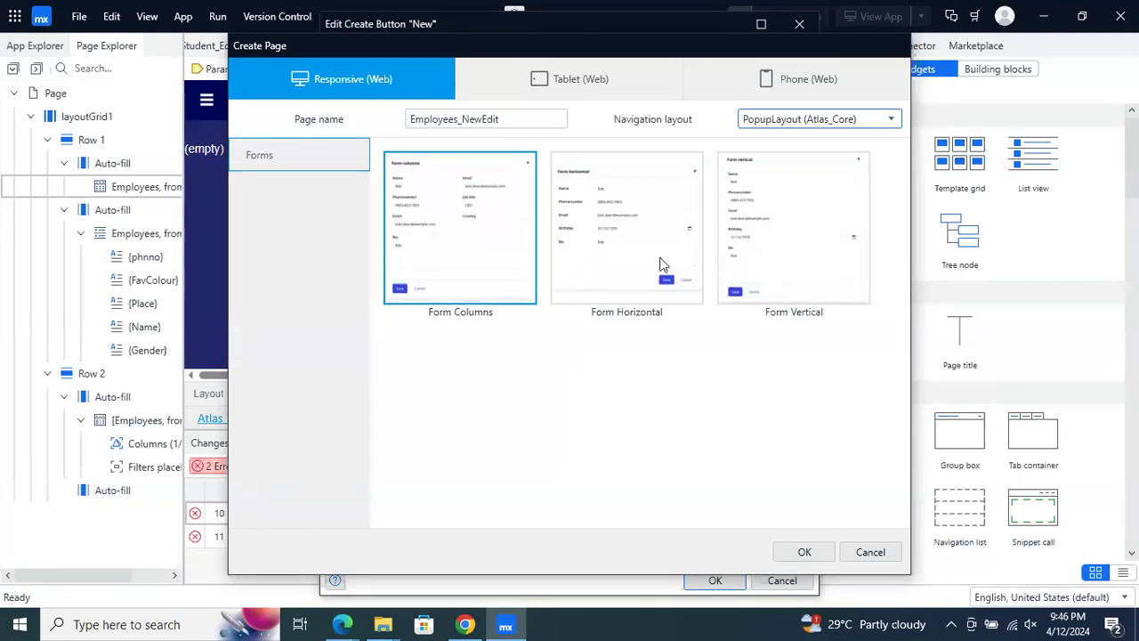
{"action": "left_click", "coordinate": [756, 244]}
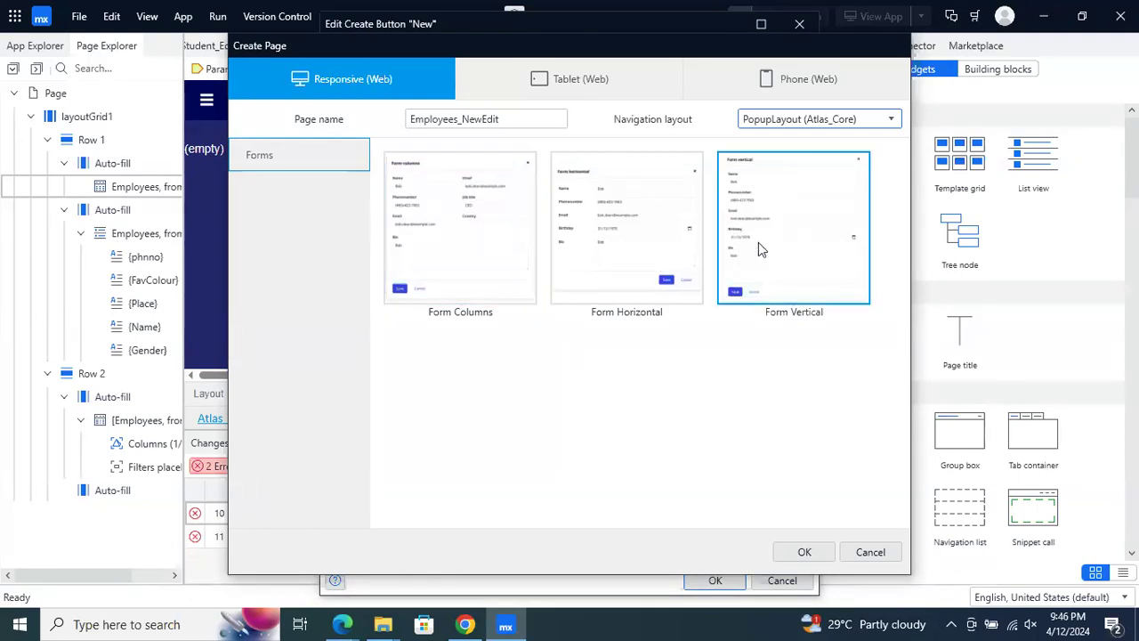
{"action": "left_click", "coordinate": [605, 252]}
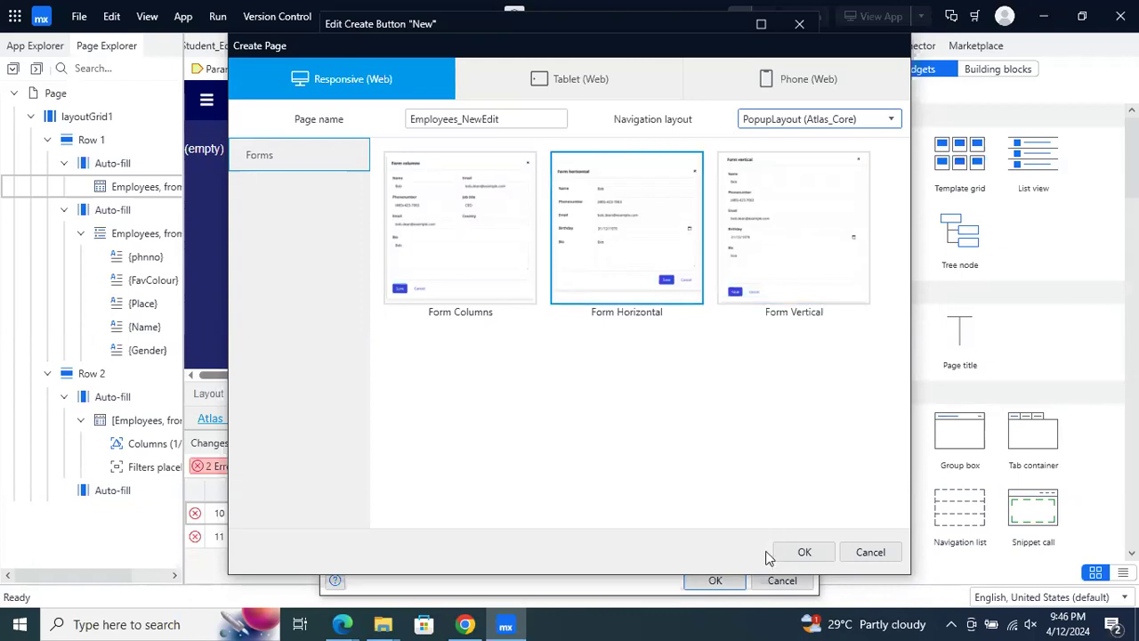
{"action": "left_click", "coordinate": [806, 552]}
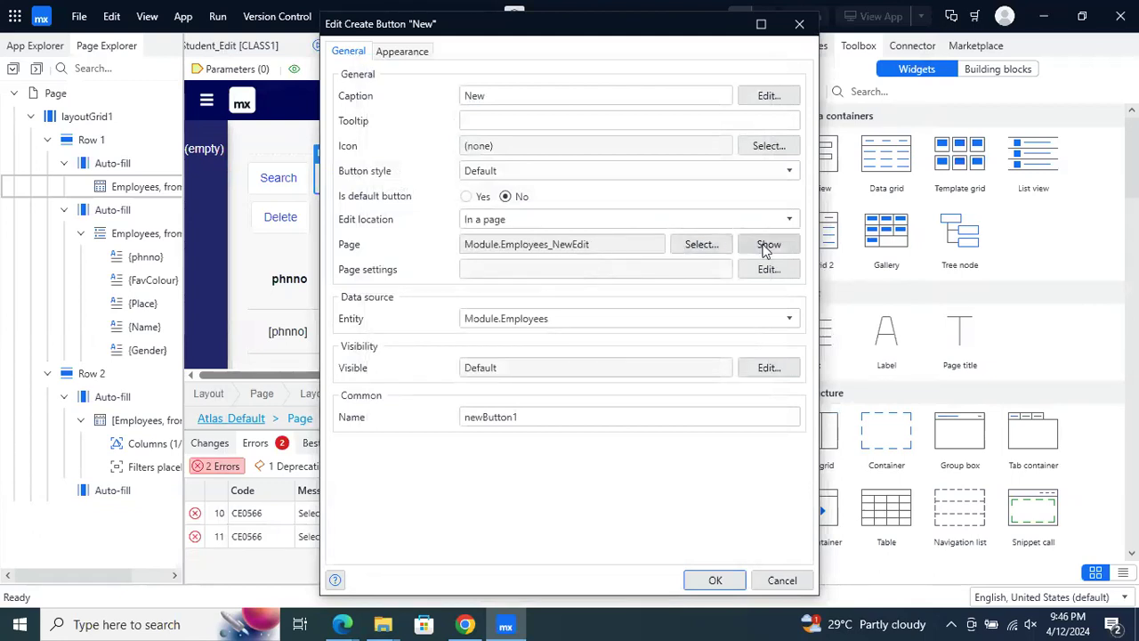
{"action": "left_click", "coordinate": [716, 580]}
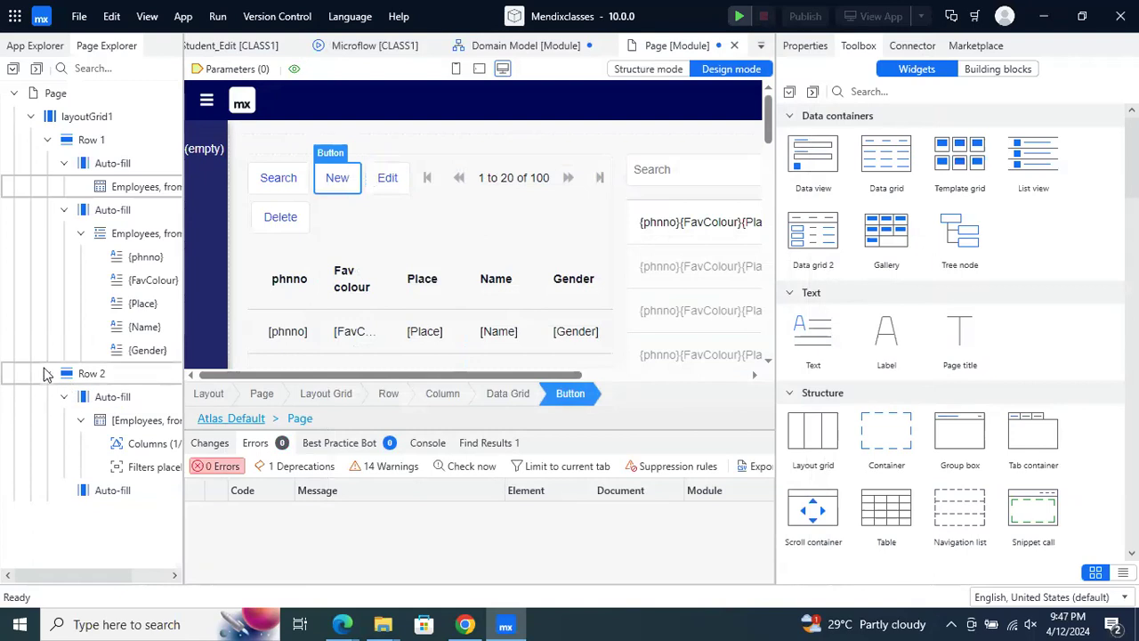
Open the Employees_NewEdit page from Module and examine its form fields
{"action": "left_click", "coordinate": [35, 45]}
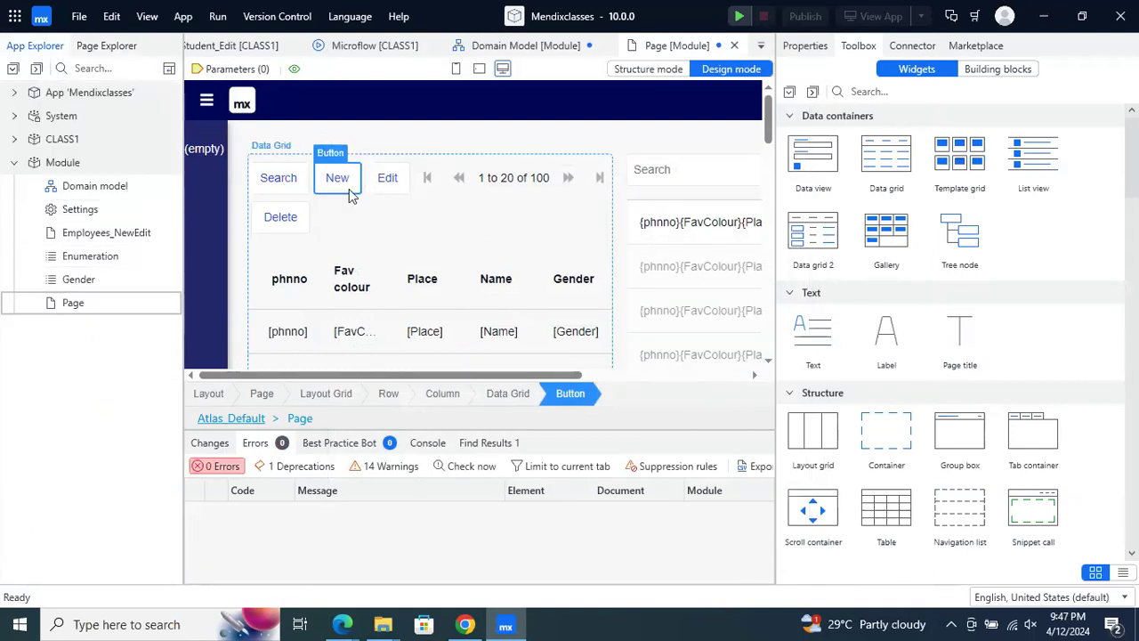
{"action": "double_click", "coordinate": [116, 234]}
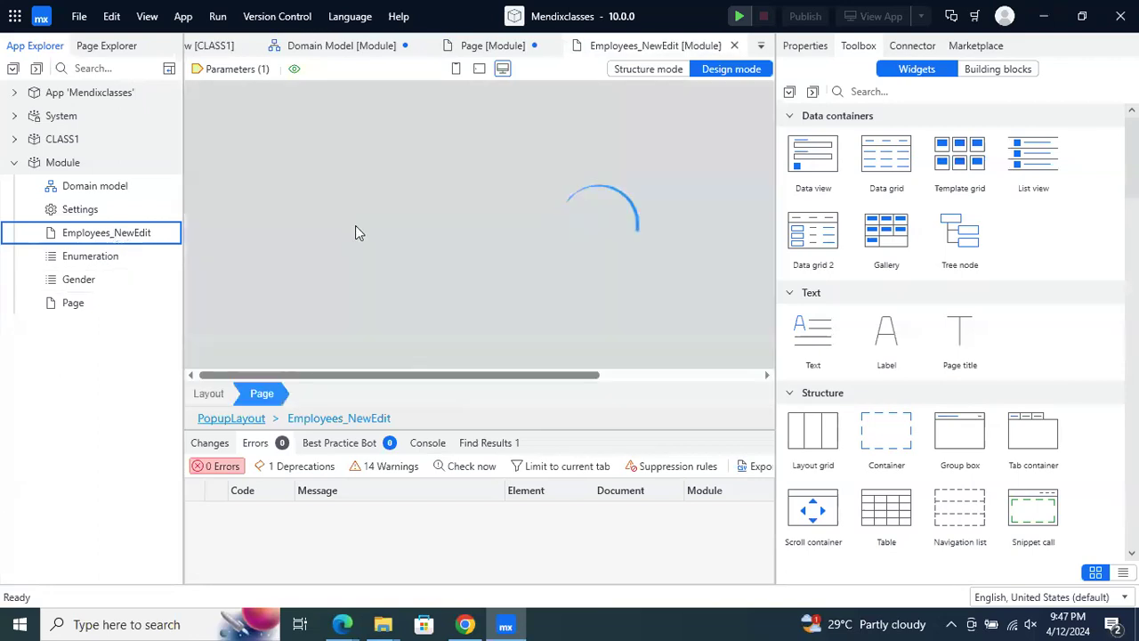
{"action": "scroll", "coordinate": [477, 259], "scroll_direction": "down", "scroll_amount": 3}
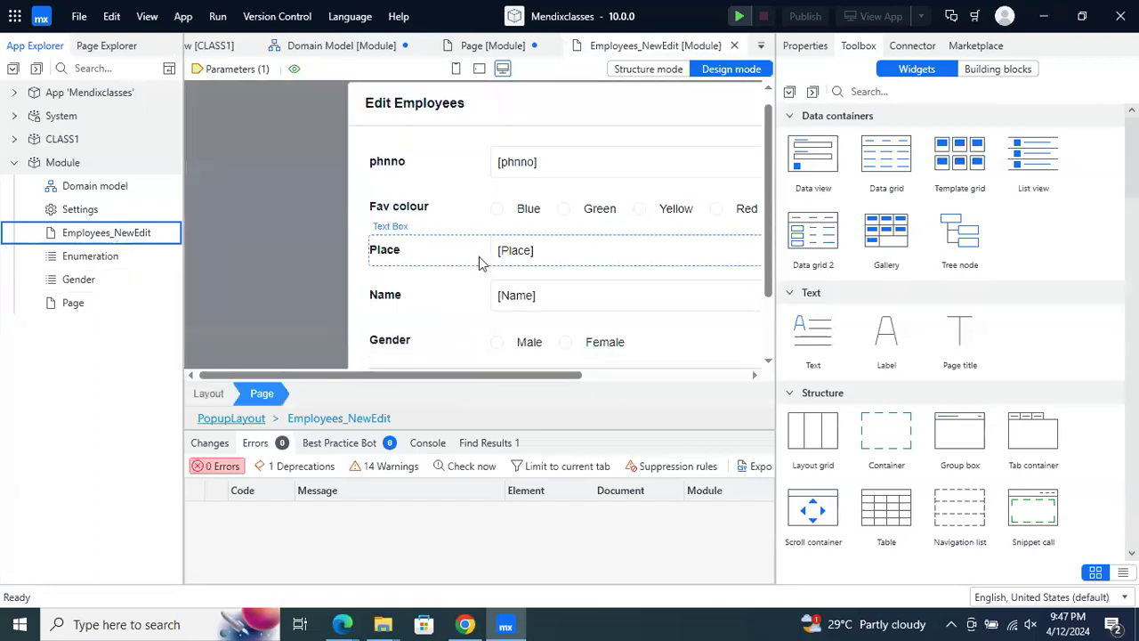
{"action": "left_click_drag", "start_coordinate": [435, 375], "coordinate": [514, 375]}
{"action": "scroll", "coordinate": [490, 262], "scroll_direction": "up", "scroll_amount": 3}
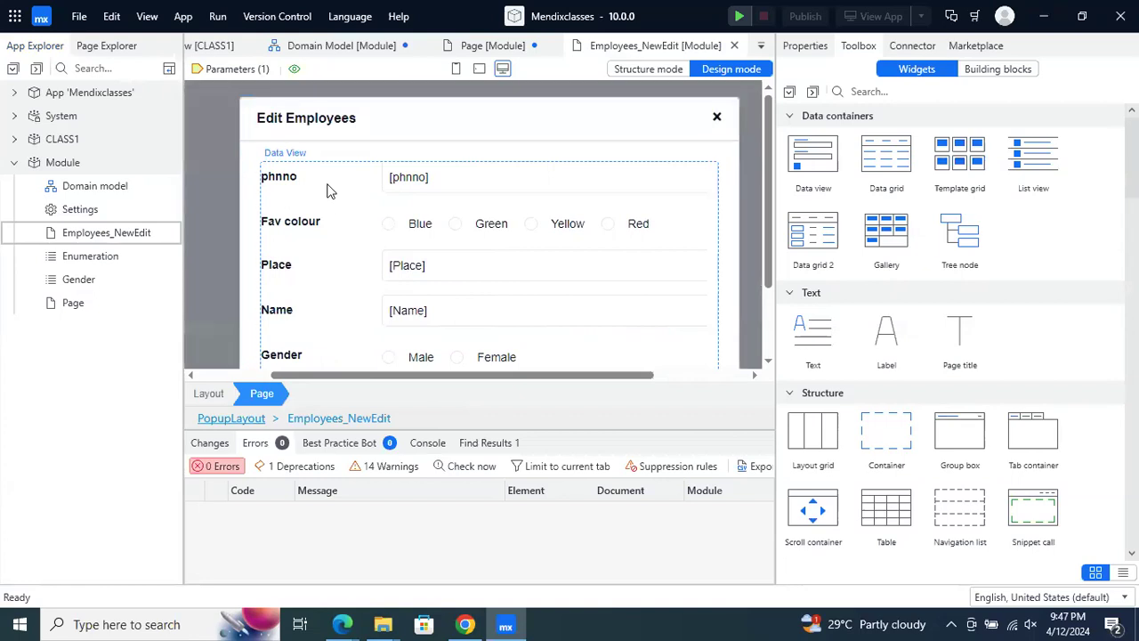
Add a page named Page_2 to Module using the Blank template and PopupLayout (Atlas_Core)
{"action": "right_click", "coordinate": [56, 169]}
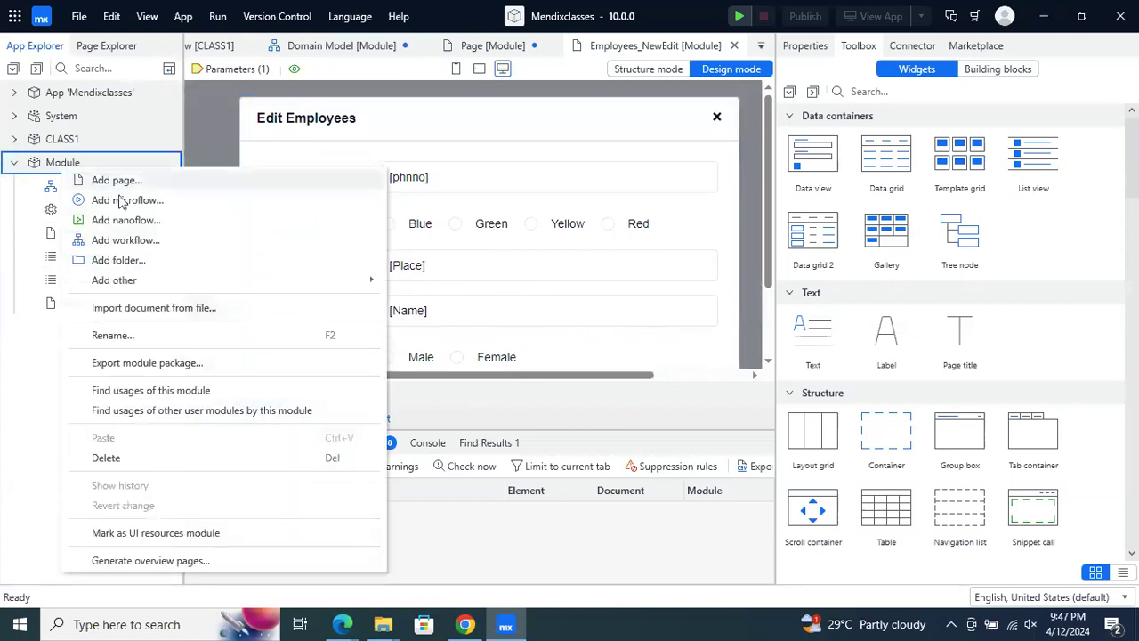
{"action": "left_click", "coordinate": [123, 185]}
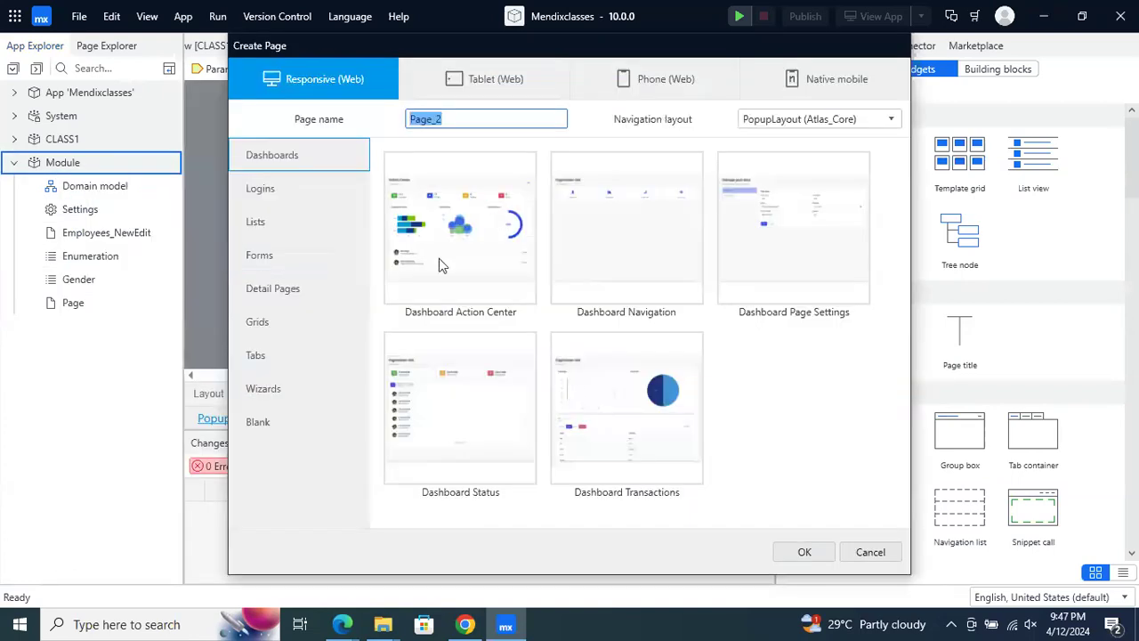
{"action": "left_click", "coordinate": [275, 416]}
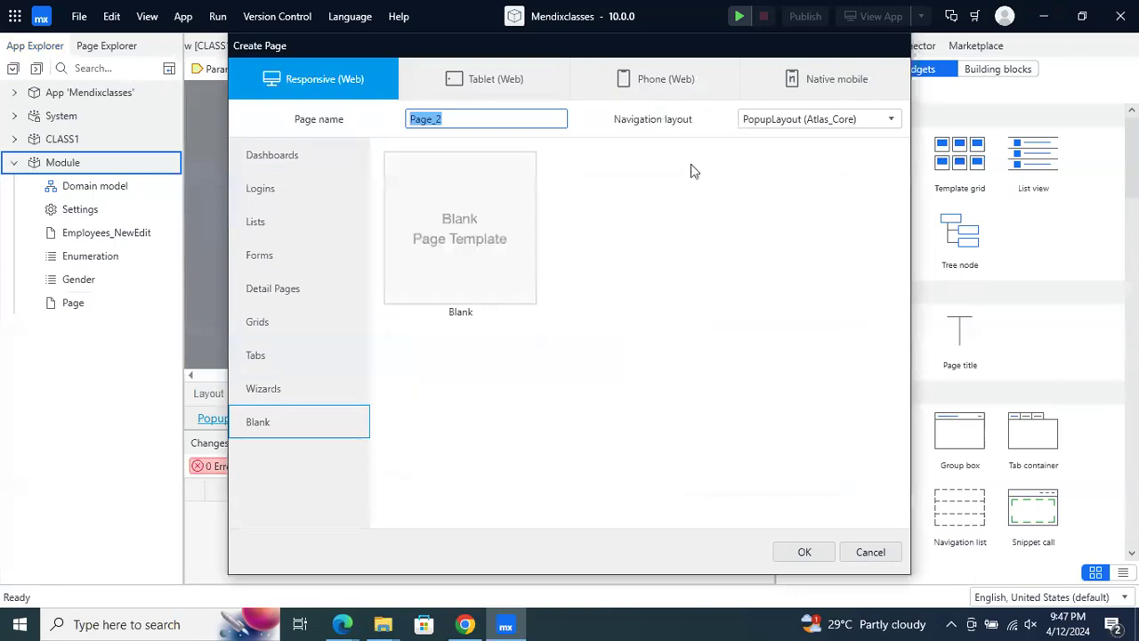
{"action": "left_click", "coordinate": [808, 119]}
{"action": "left_click", "coordinate": [774, 176]}
{"action": "left_click", "coordinate": [490, 258]}
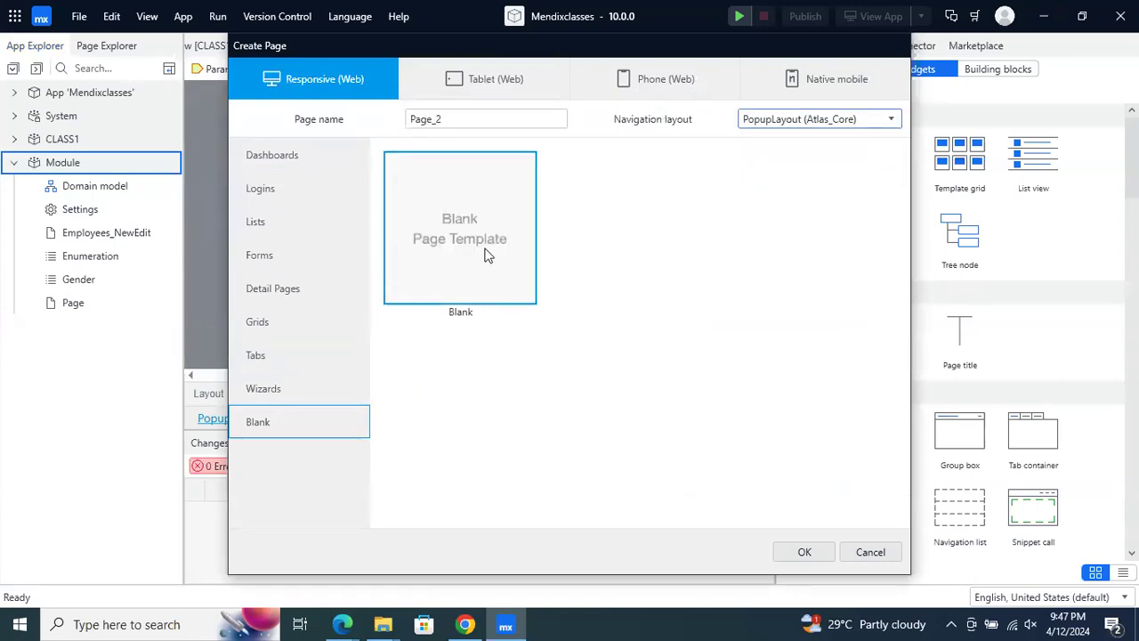
{"action": "left_click", "coordinate": [804, 552]}
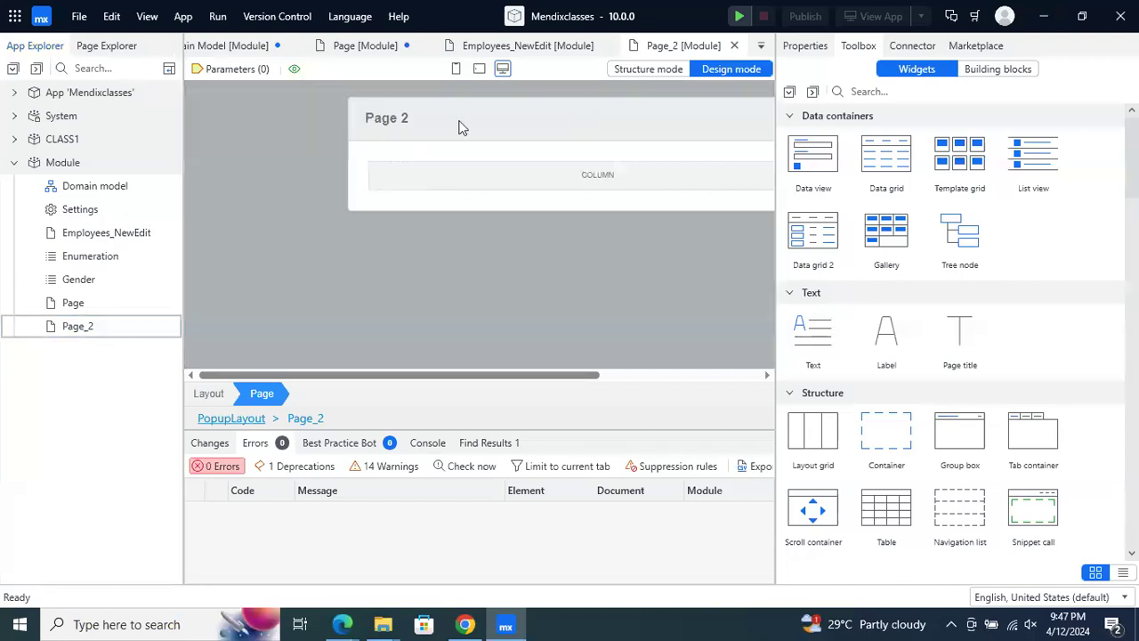
Place a data view in the column of Page_2 and set its context entity to Employees from Module
{"action": "left_click_drag", "start_coordinate": [820, 173], "coordinate": [632, 173]}
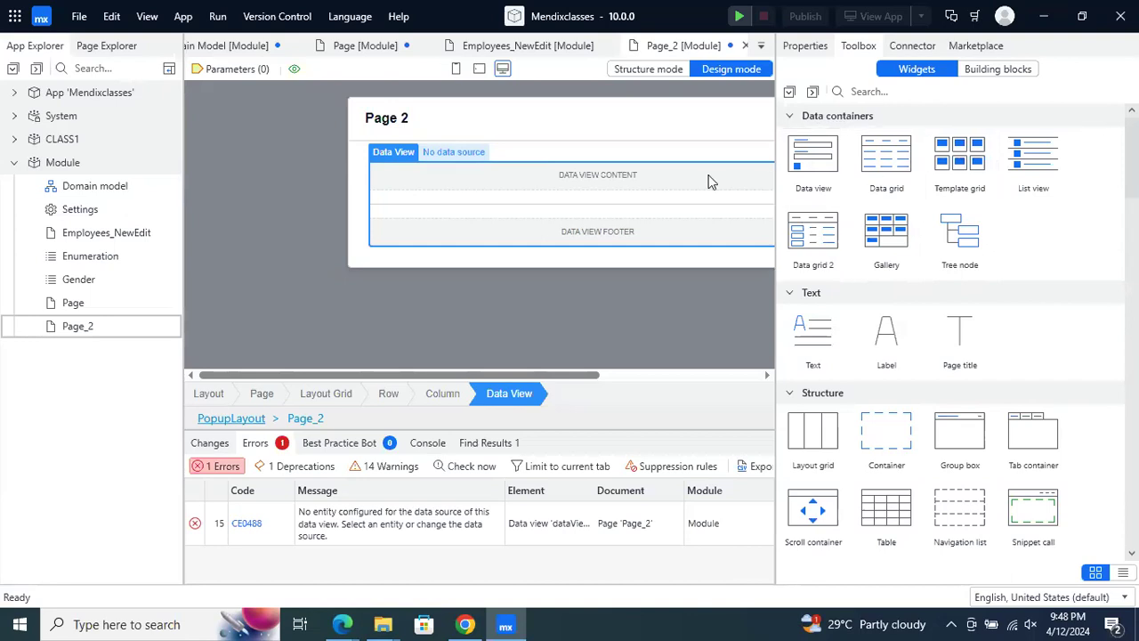
{"action": "double_click", "coordinate": [443, 156]}
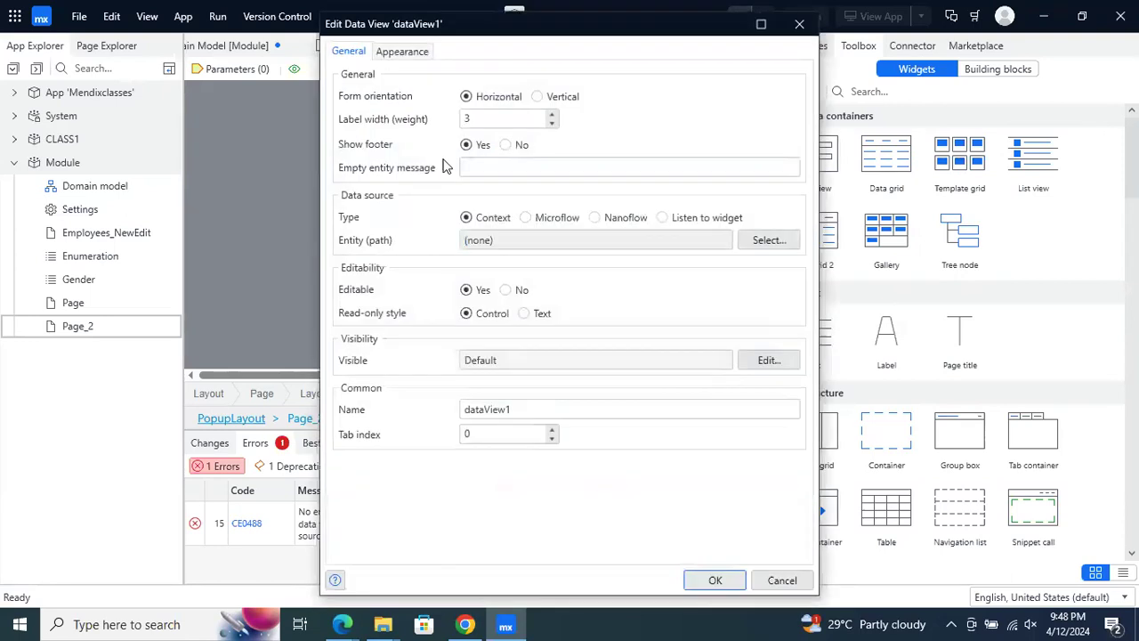
{"action": "left_click", "coordinate": [758, 241]}
{"action": "left_click", "coordinate": [449, 211]}
{"action": "left_click", "coordinate": [605, 537]}
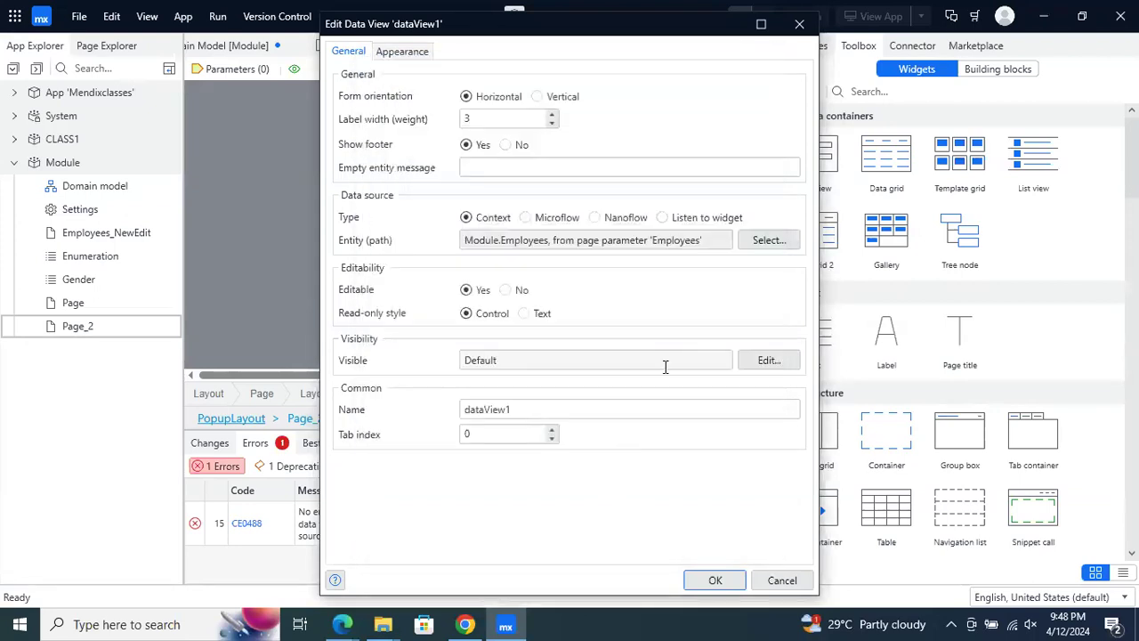
{"action": "left_click", "coordinate": [729, 582]}
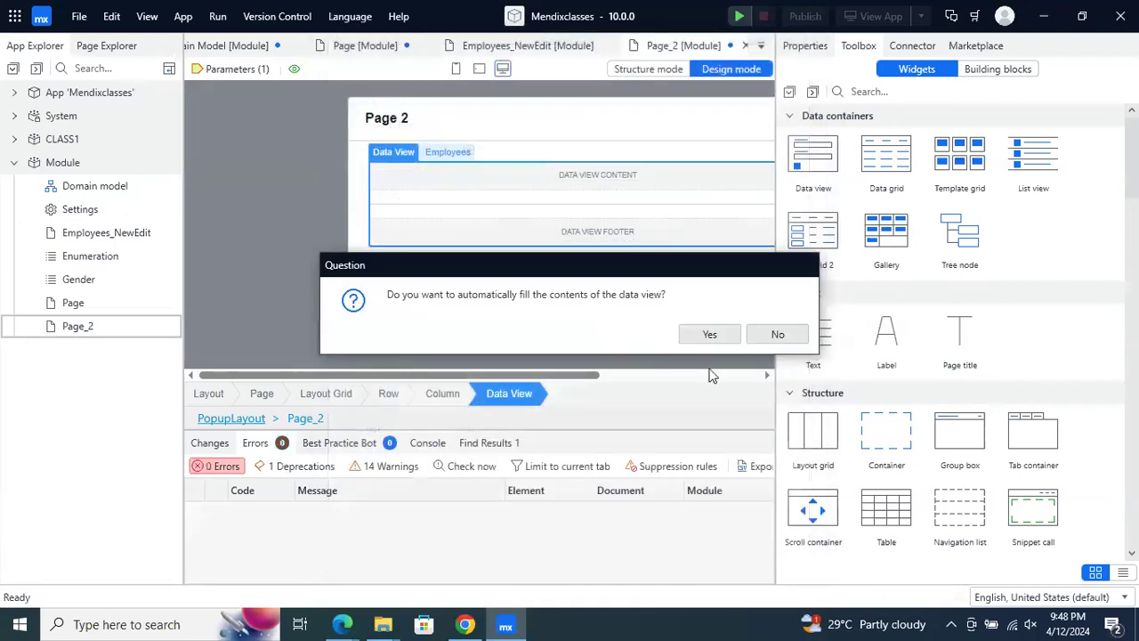
Automatically fill the contents of the data view and review the generated Employees form
{"action": "left_click", "coordinate": [710, 335]}
{"action": "scroll", "coordinate": [676, 223], "scroll_direction": "down", "scroll_amount": 3}
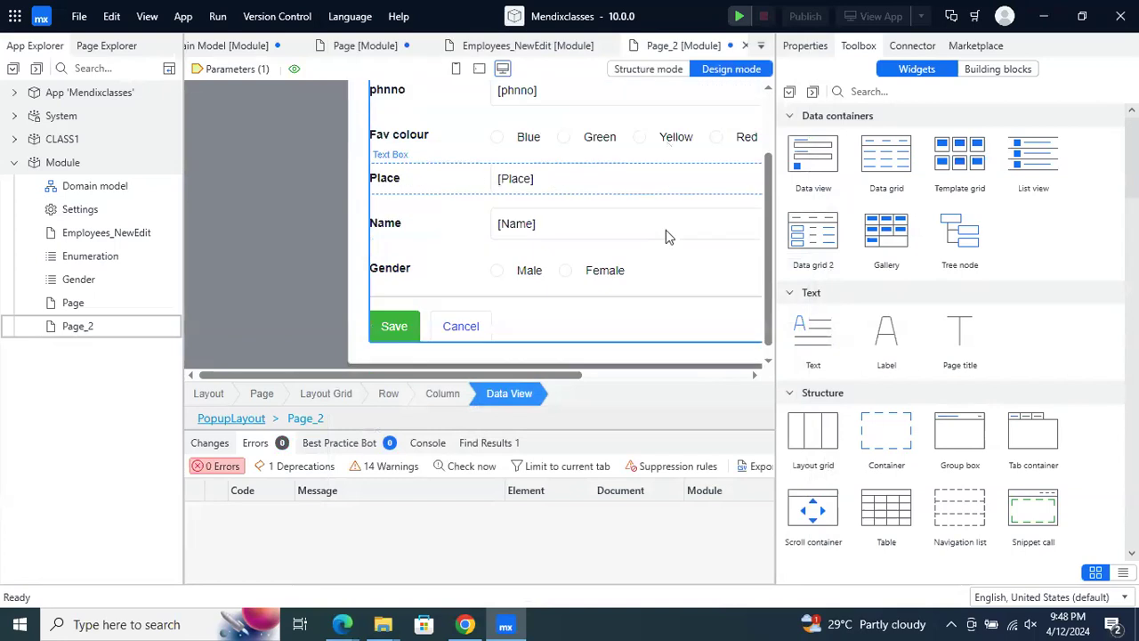
{"action": "scroll", "coordinate": [587, 268], "scroll_direction": "up", "scroll_amount": 3}
{"action": "scroll", "coordinate": [586, 267], "scroll_direction": "down", "scroll_amount": 3}
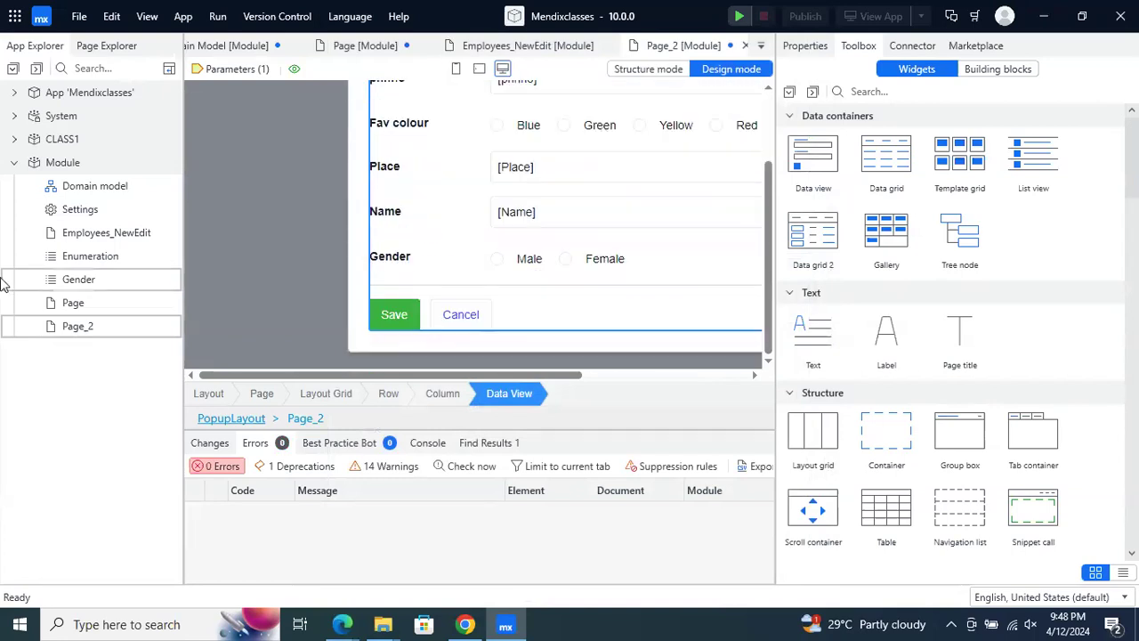
{"action": "scroll", "coordinate": [524, 267], "scroll_direction": "up", "scroll_amount": 3}
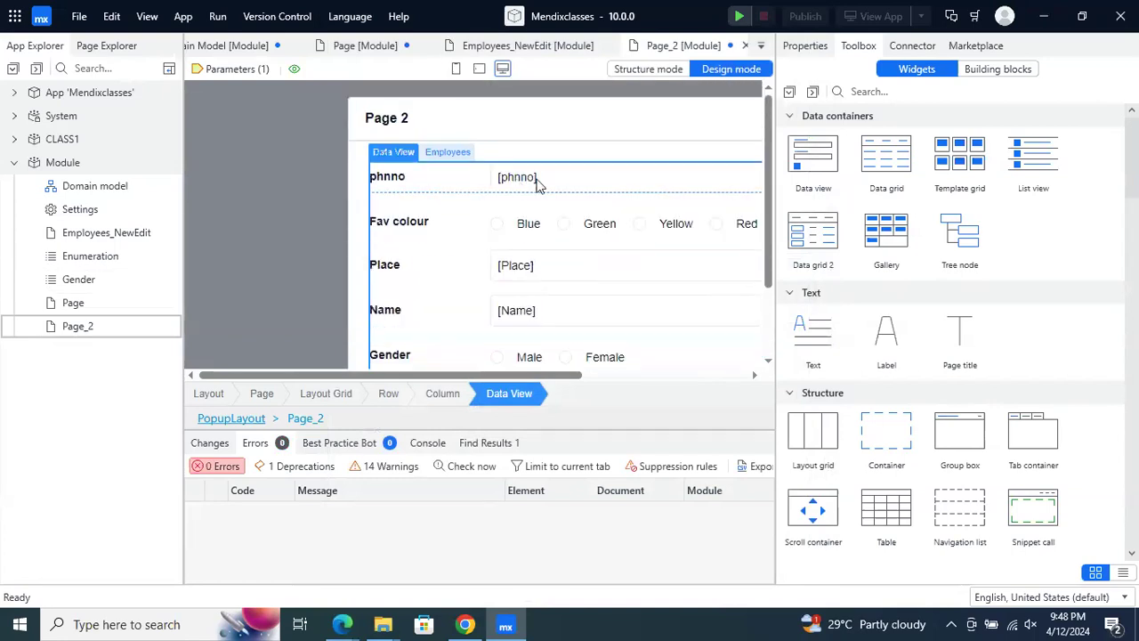
{"action": "scroll", "coordinate": [501, 185], "scroll_direction": "down", "scroll_amount": 3}
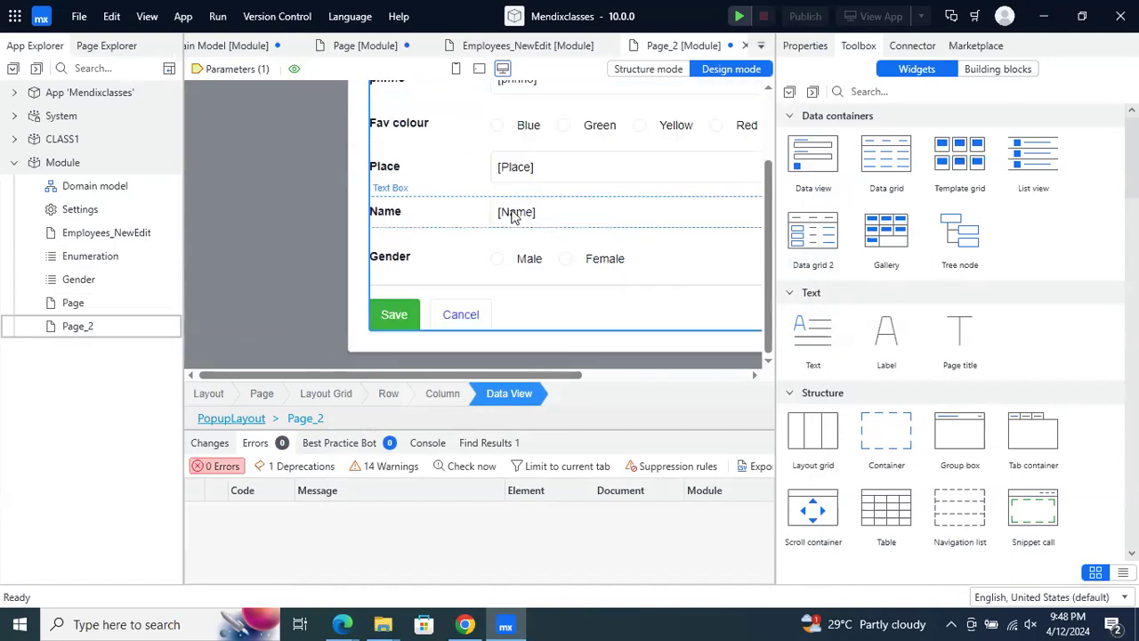
{"action": "scroll", "coordinate": [294, 307], "scroll_direction": "up", "scroll_amount": 3}
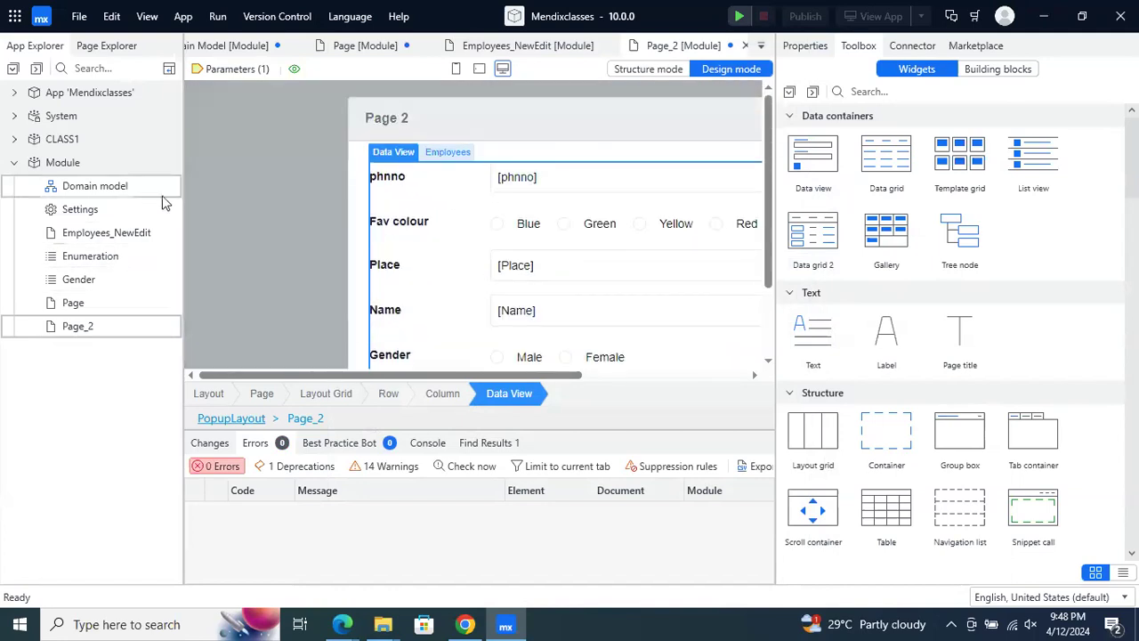
Add a page named Page_3 to Module using the Blank template and PopupLayout (Atlas_Core)
{"action": "right_click", "coordinate": [74, 160]}
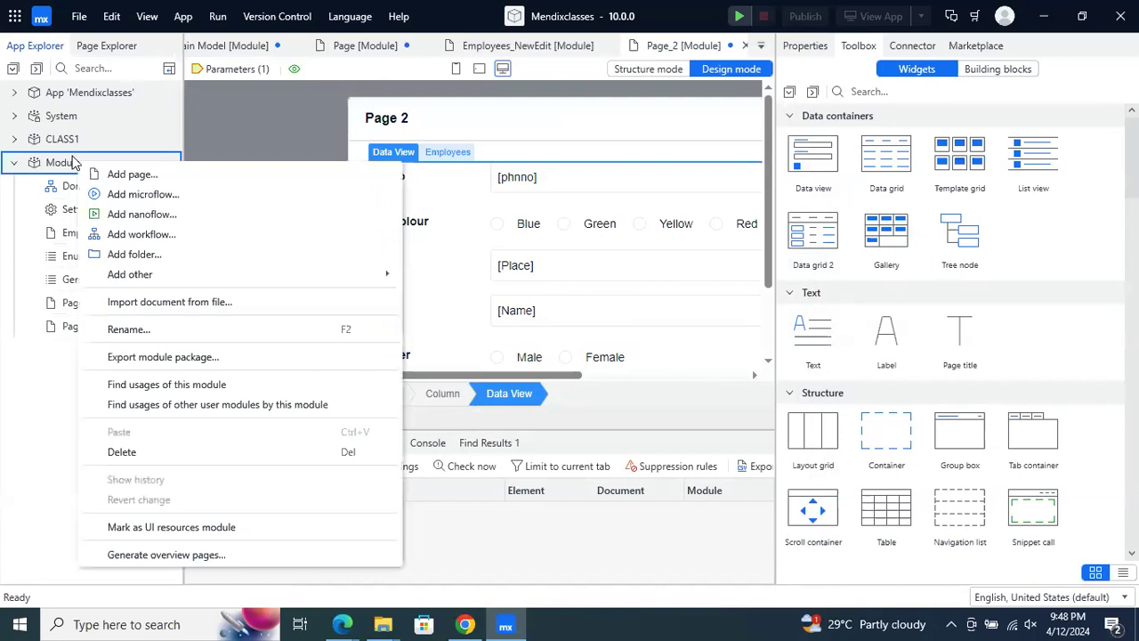
{"action": "left_click", "coordinate": [147, 176]}
{"action": "left_click", "coordinate": [876, 124]}
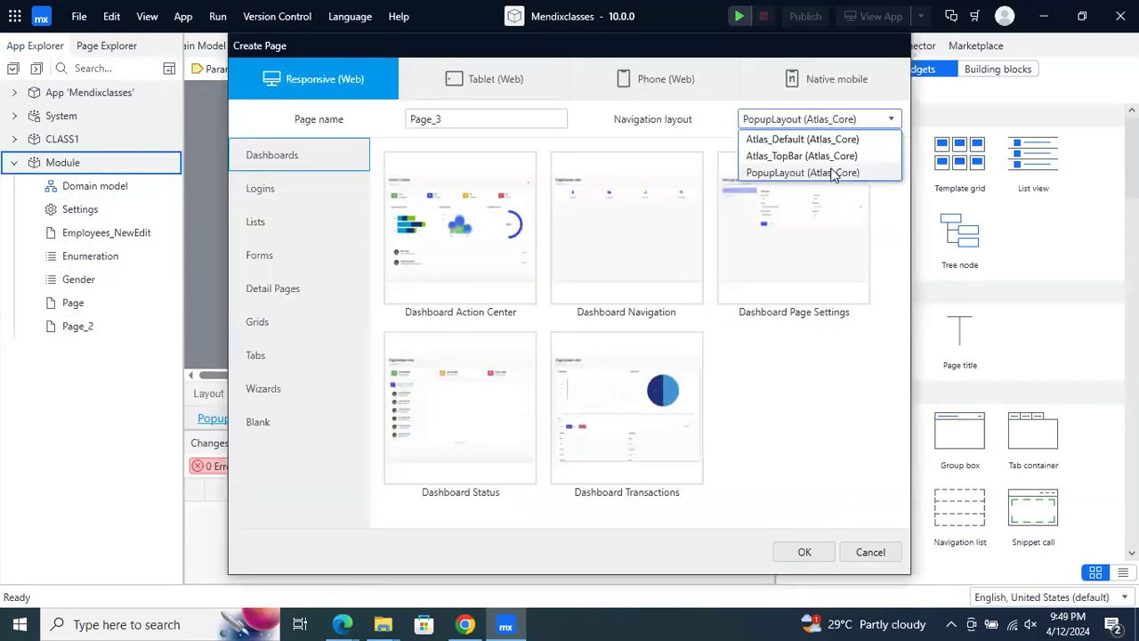
{"action": "left_click", "coordinate": [823, 173]}
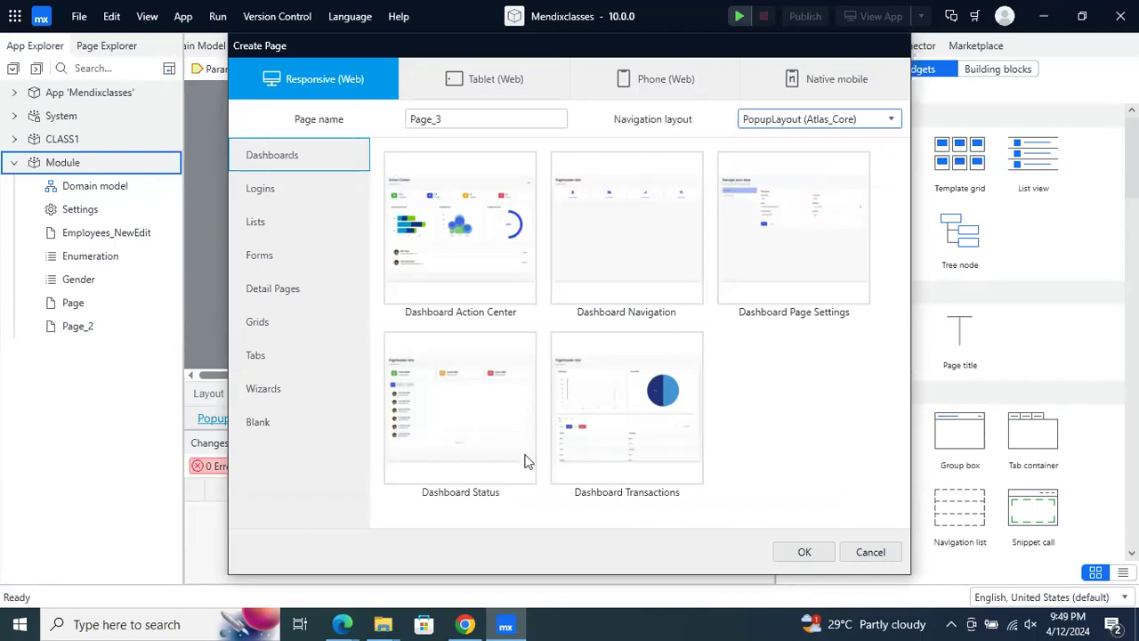
{"action": "left_click", "coordinate": [272, 419]}
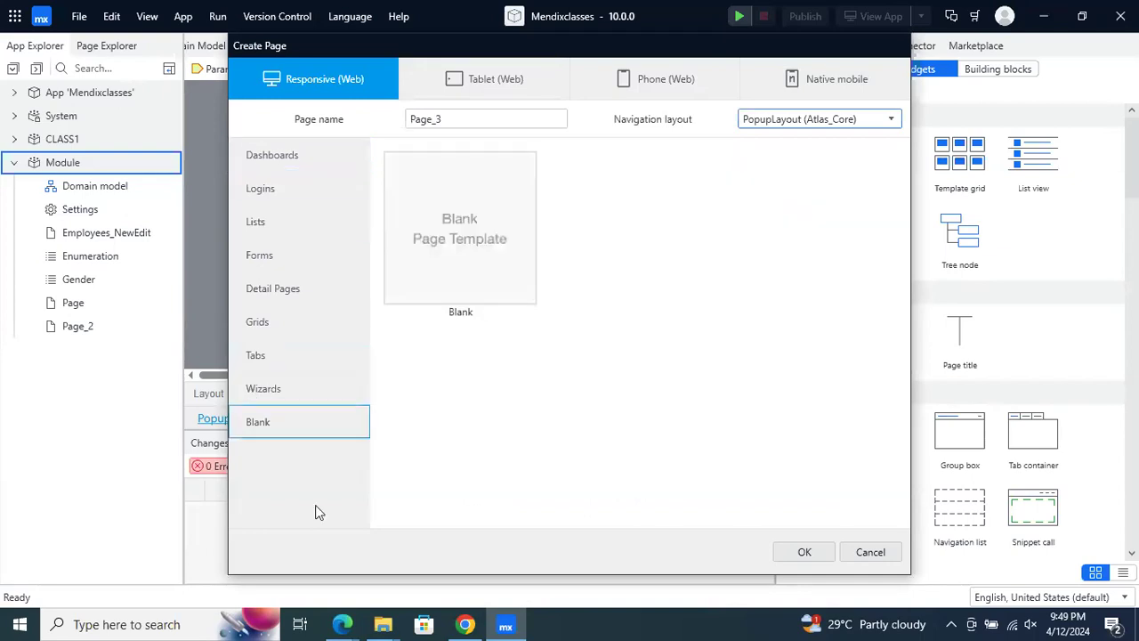
{"action": "left_click", "coordinate": [804, 552]}
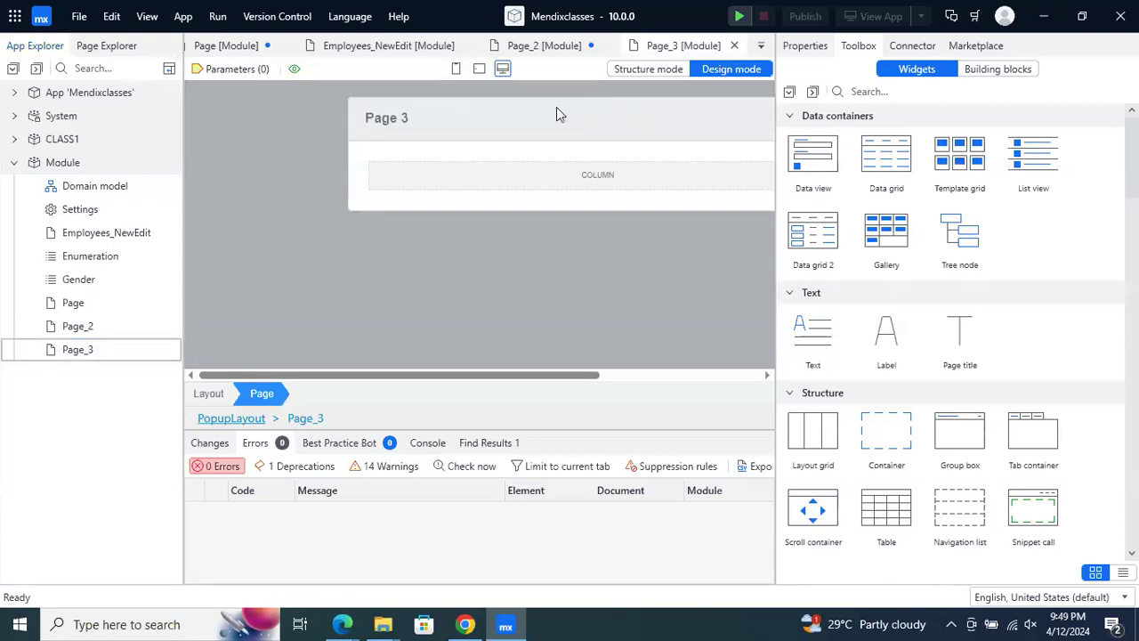
Place a data view in the column of Page_3 with context entity Employees from Module, declining the automatic filling of its contents
{"action": "left_click_drag", "start_coordinate": [810, 169], "coordinate": [604, 174]}
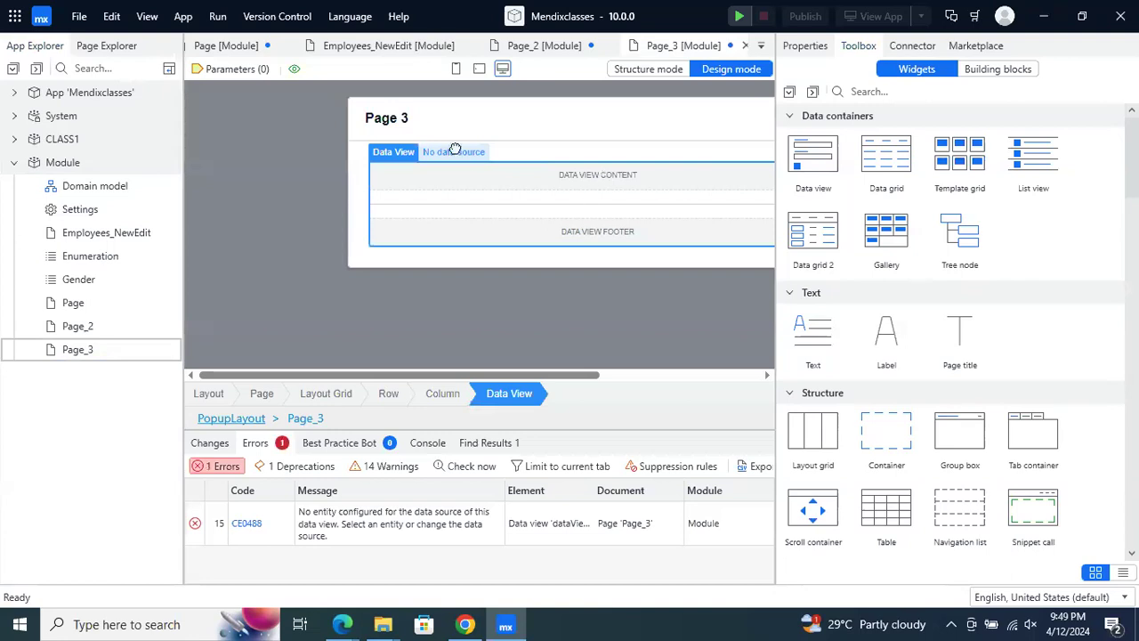
{"action": "double_click", "coordinate": [454, 148]}
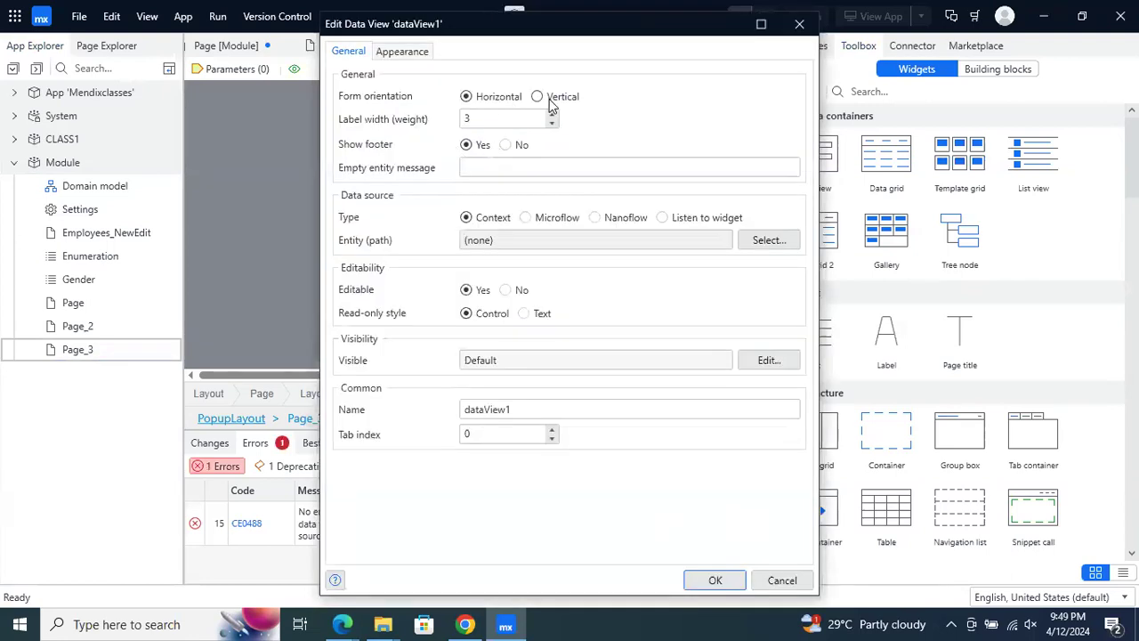
{"action": "left_click", "coordinate": [761, 239]}
{"action": "left_click", "coordinate": [458, 211]}
{"action": "left_click", "coordinate": [636, 539]}
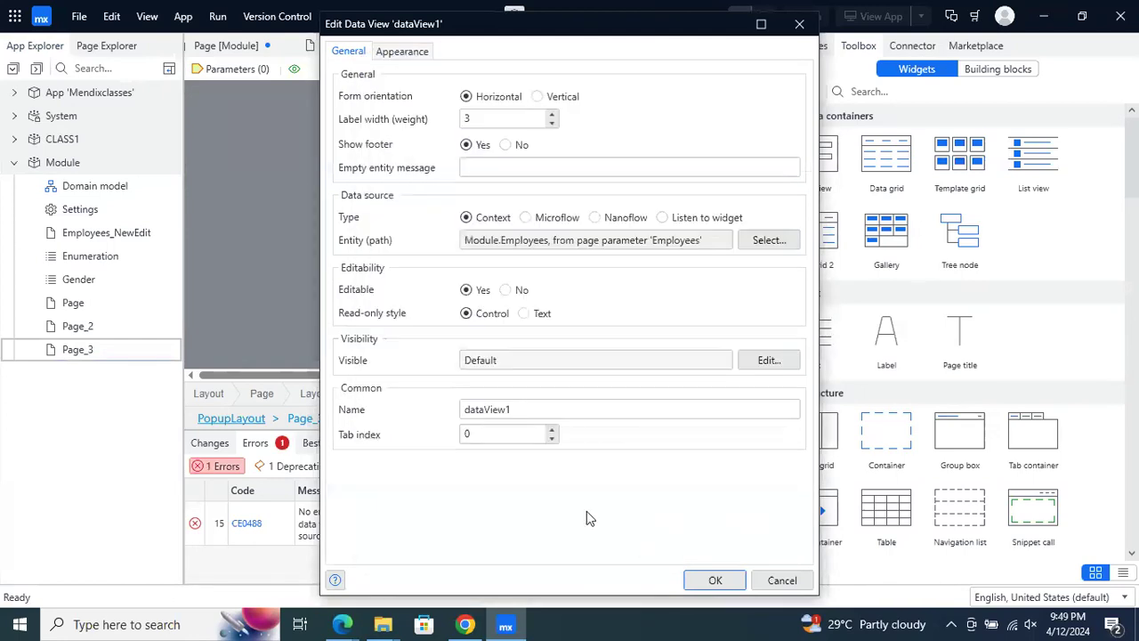
{"action": "left_click", "coordinate": [715, 580]}
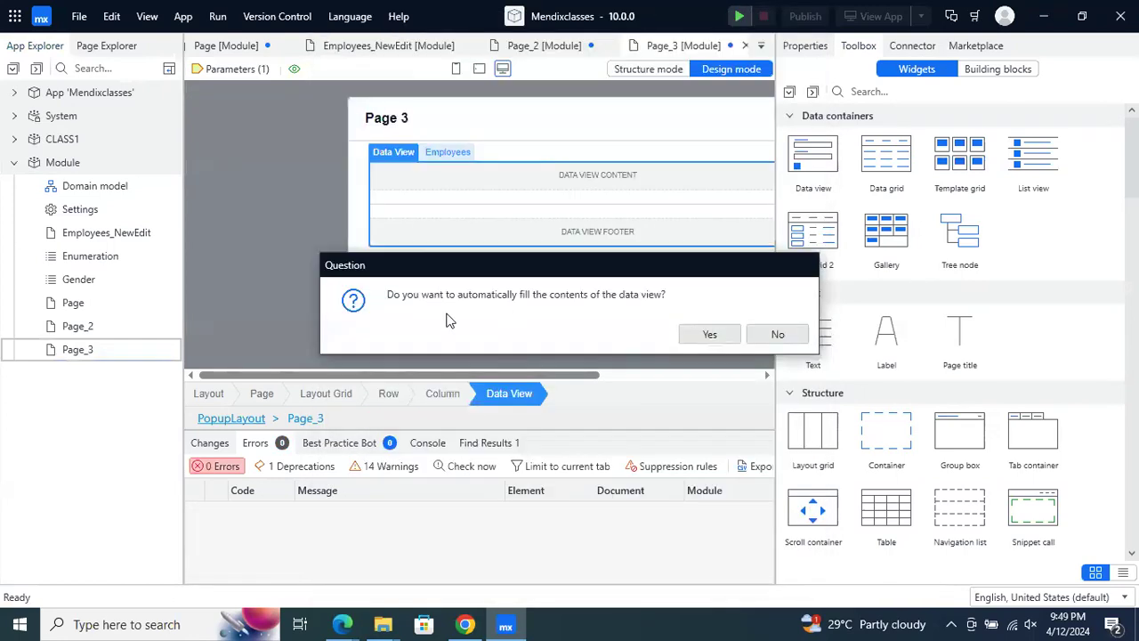
{"action": "left_click", "coordinate": [774, 336]}
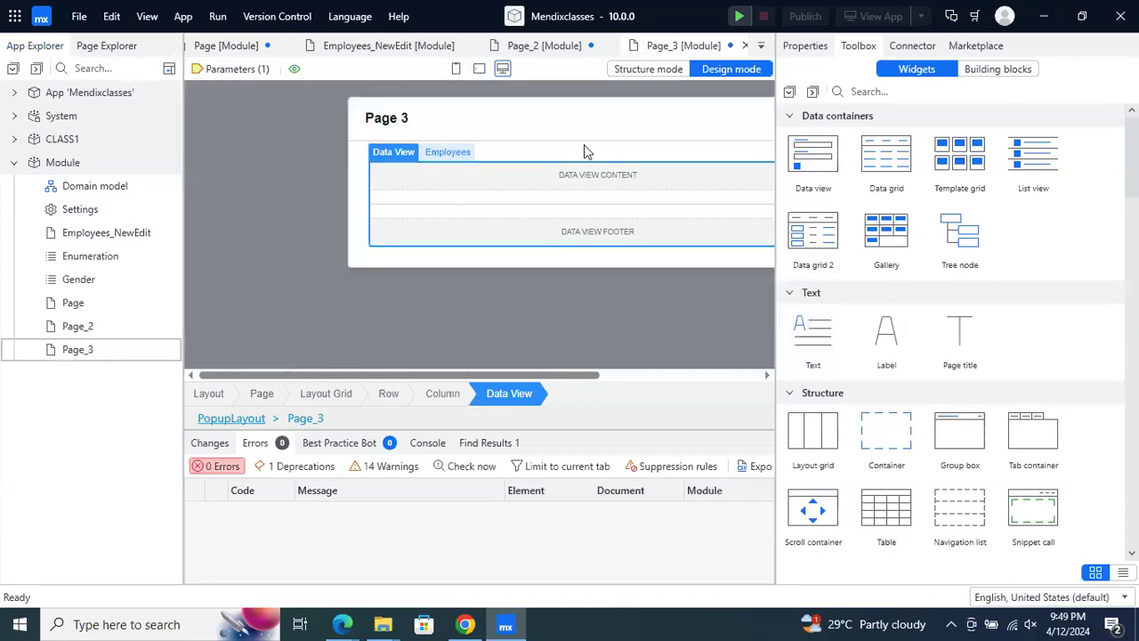
Add four text boxes stacked one below another in the content area of the Page_3 data view
{"action": "scroll", "coordinate": [987, 330], "scroll_direction": "down", "scroll_amount": 3}
{"action": "scroll", "coordinate": [983, 323], "scroll_direction": "down", "scroll_amount": 5}
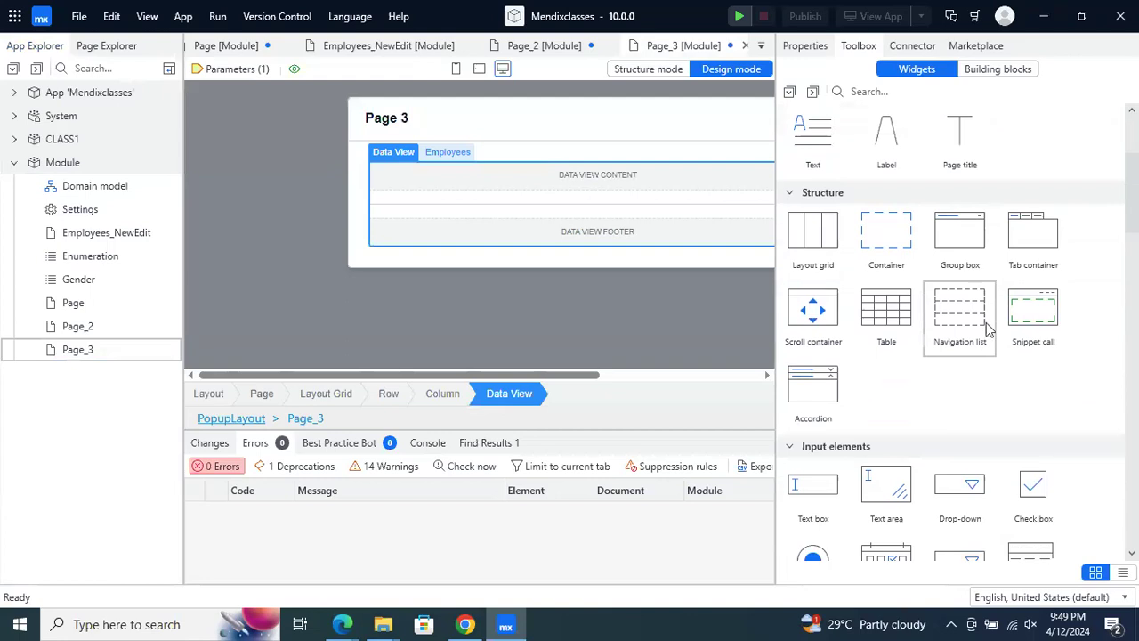
{"action": "left_click_drag", "start_coordinate": [812, 297], "coordinate": [475, 173]}
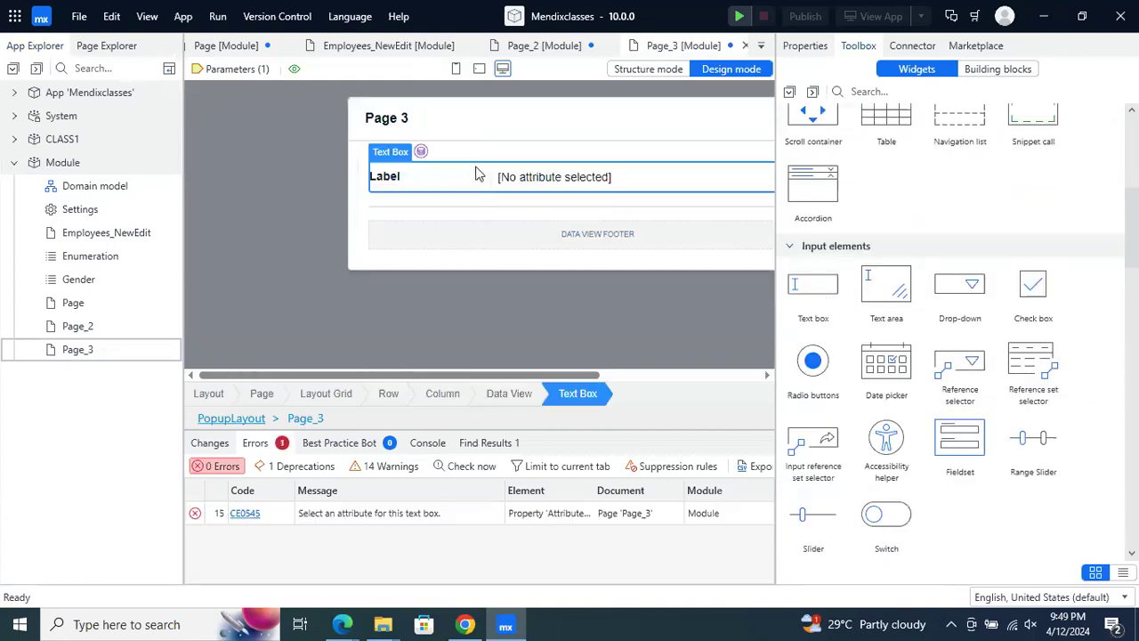
{"action": "left_click_drag", "start_coordinate": [816, 291], "coordinate": [489, 208]}
{"action": "left_click_drag", "start_coordinate": [817, 302], "coordinate": [491, 237]}
{"action": "left_click_drag", "start_coordinate": [826, 307], "coordinate": [523, 284]}
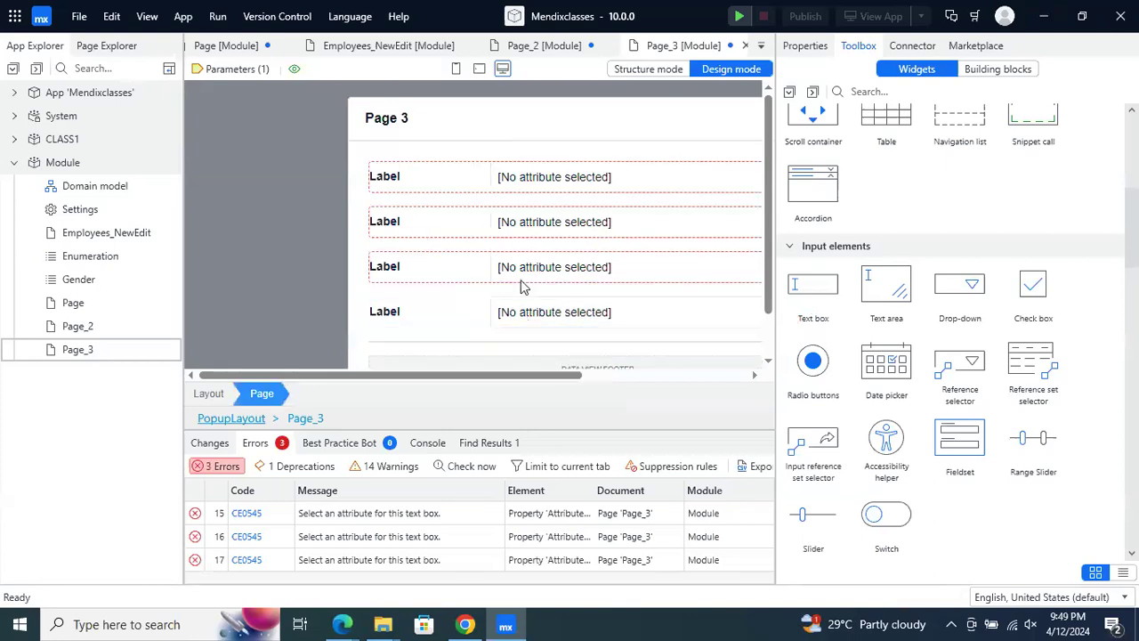
Bind the first text box in the data view to the Name attribute
{"action": "left_click", "coordinate": [474, 189]}
{"action": "double_click", "coordinate": [473, 188]}
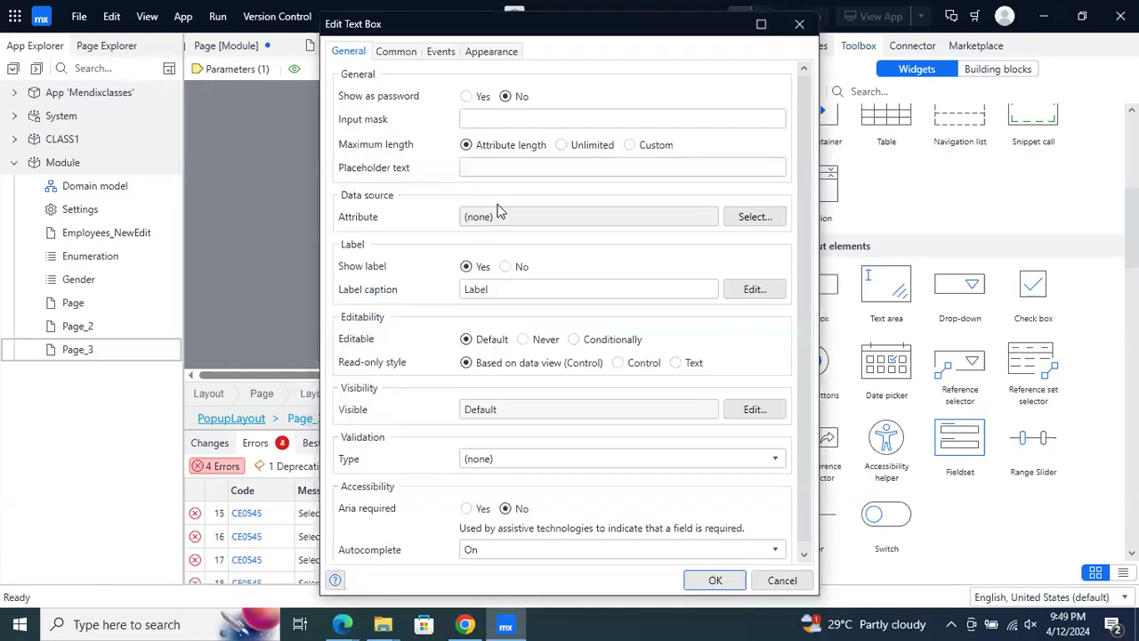
{"action": "left_click", "coordinate": [758, 217]}
{"action": "left_click", "coordinate": [450, 189]}
{"action": "left_click", "coordinate": [607, 538]}
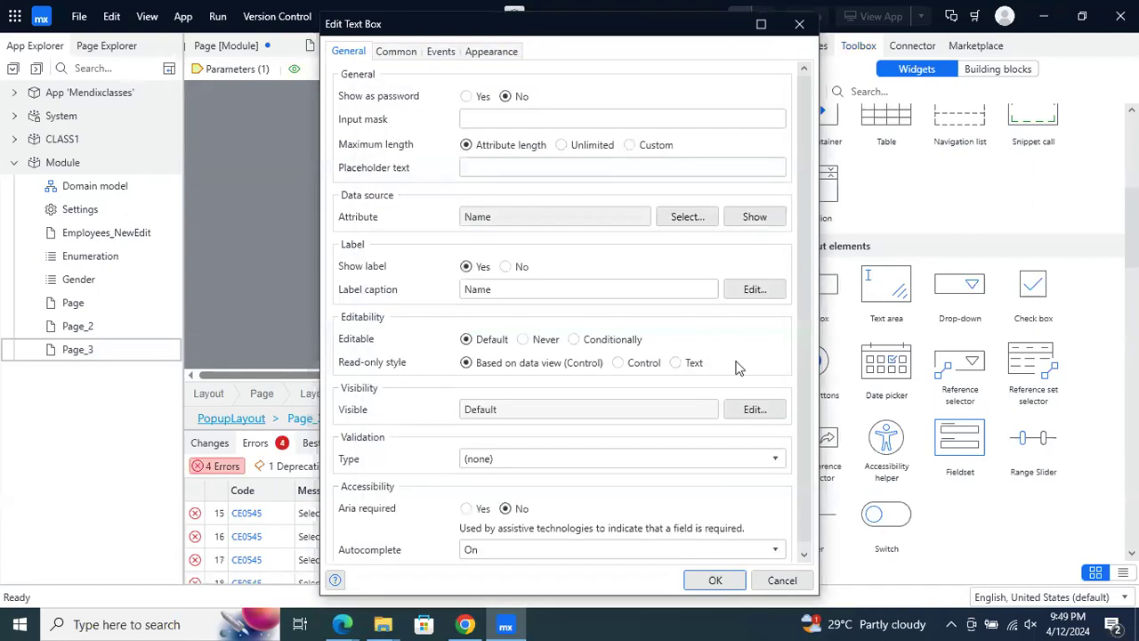
{"action": "left_click", "coordinate": [717, 578]}
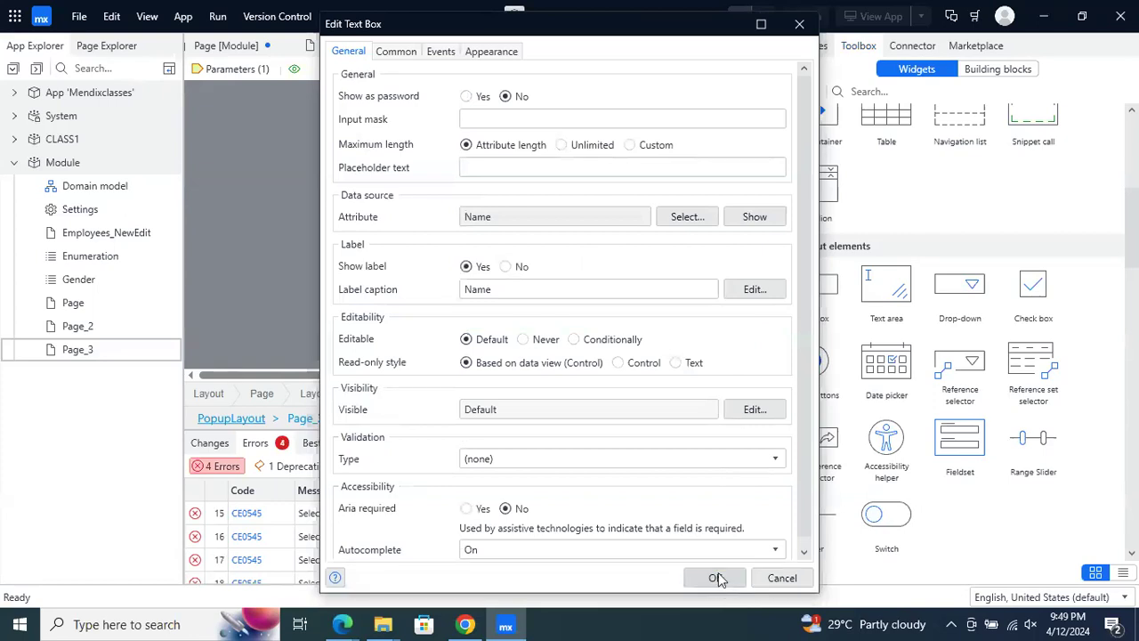
Bind the second text box in the data view to the Place attribute
{"action": "double_click", "coordinate": [609, 224]}
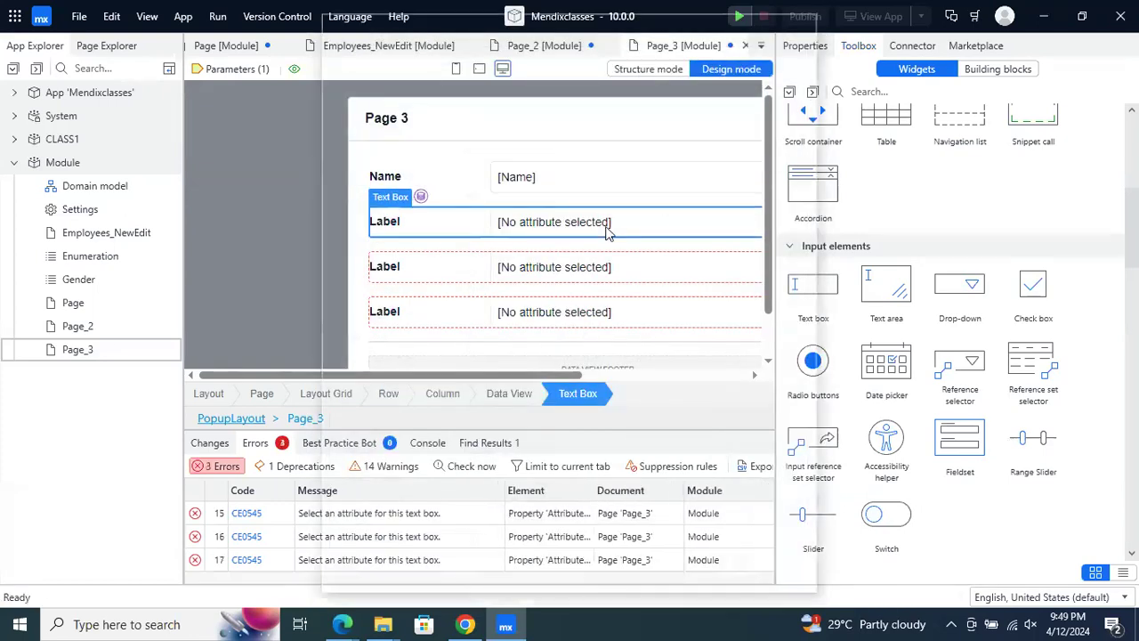
{"action": "left_click", "coordinate": [776, 224]}
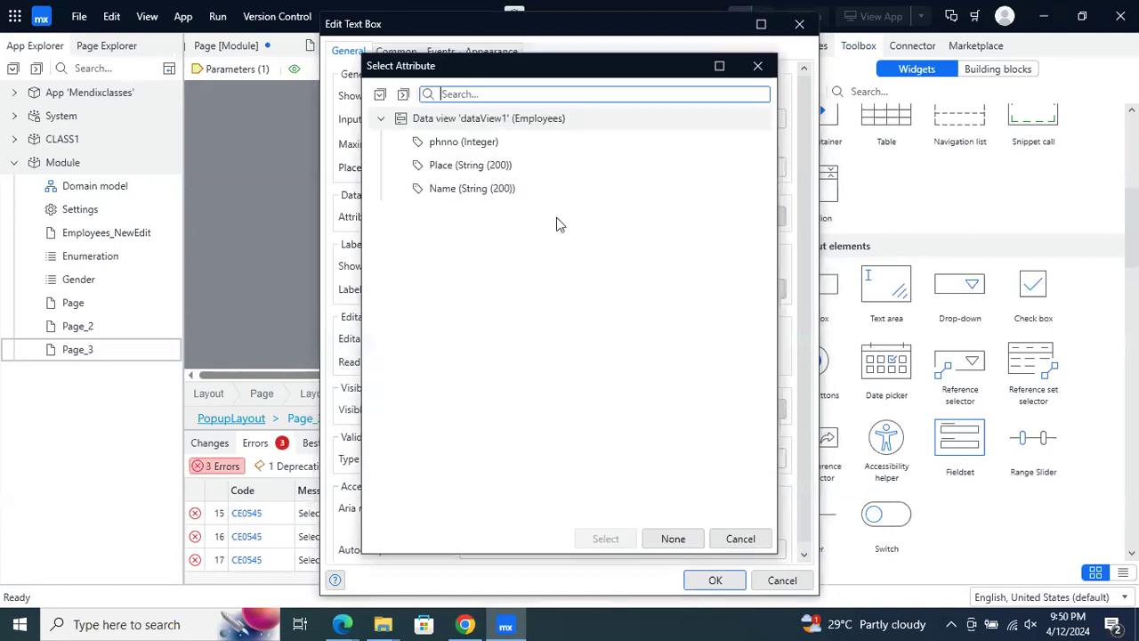
{"action": "left_click", "coordinate": [499, 165]}
{"action": "left_click", "coordinate": [620, 539]}
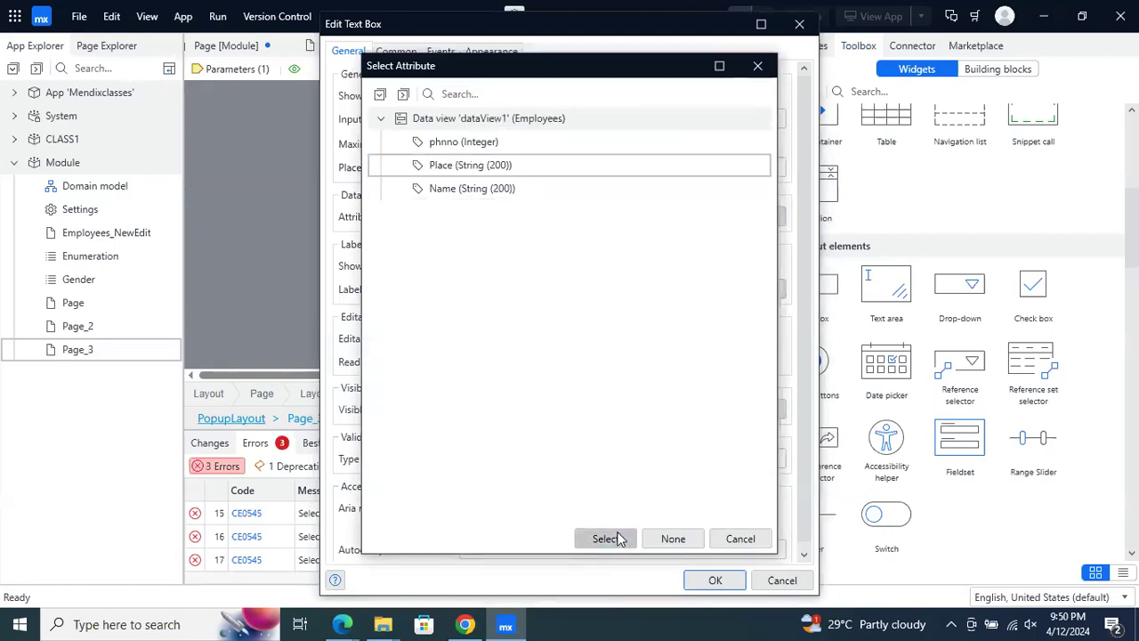
{"action": "left_click", "coordinate": [717, 580]}
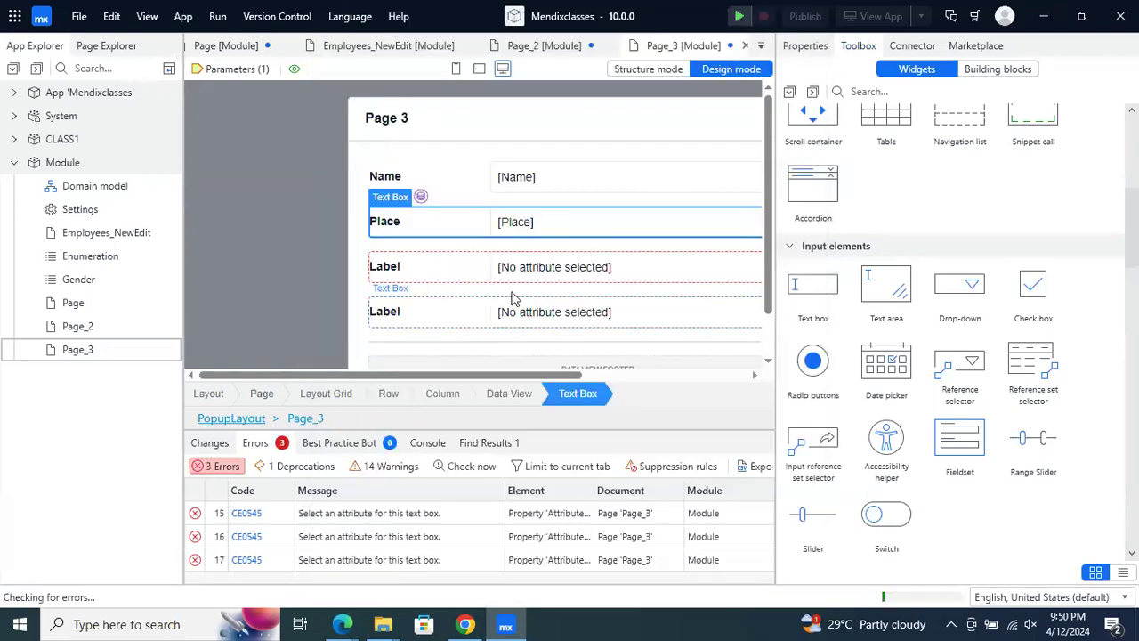
Bind the third text box in the data view to the phnno attribute
{"action": "double_click", "coordinate": [511, 279]}
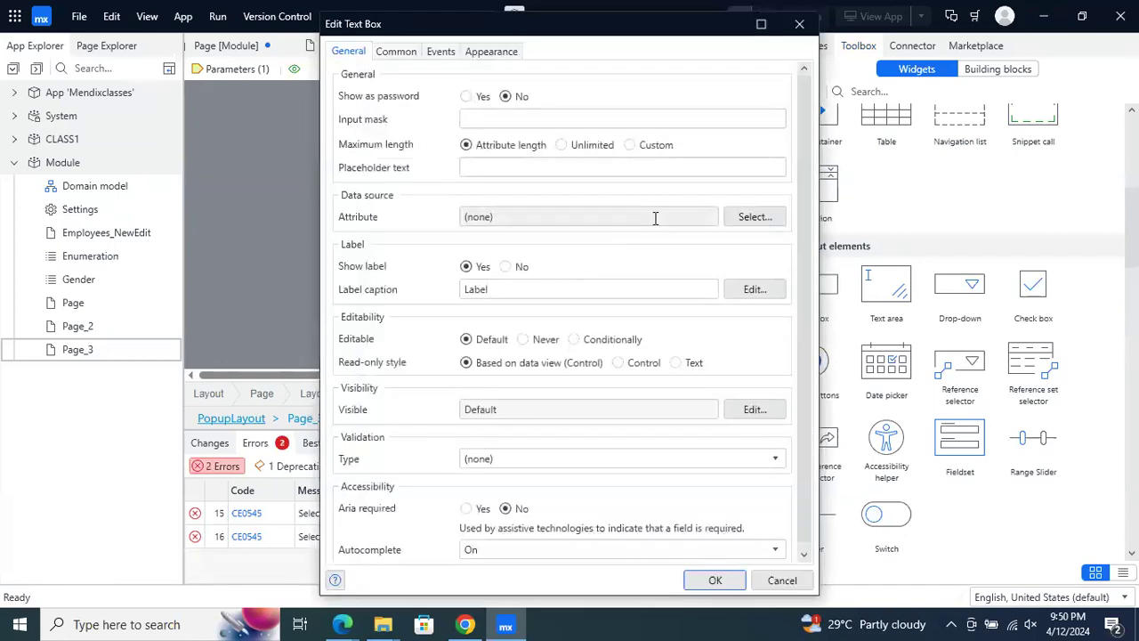
{"action": "left_click", "coordinate": [737, 219]}
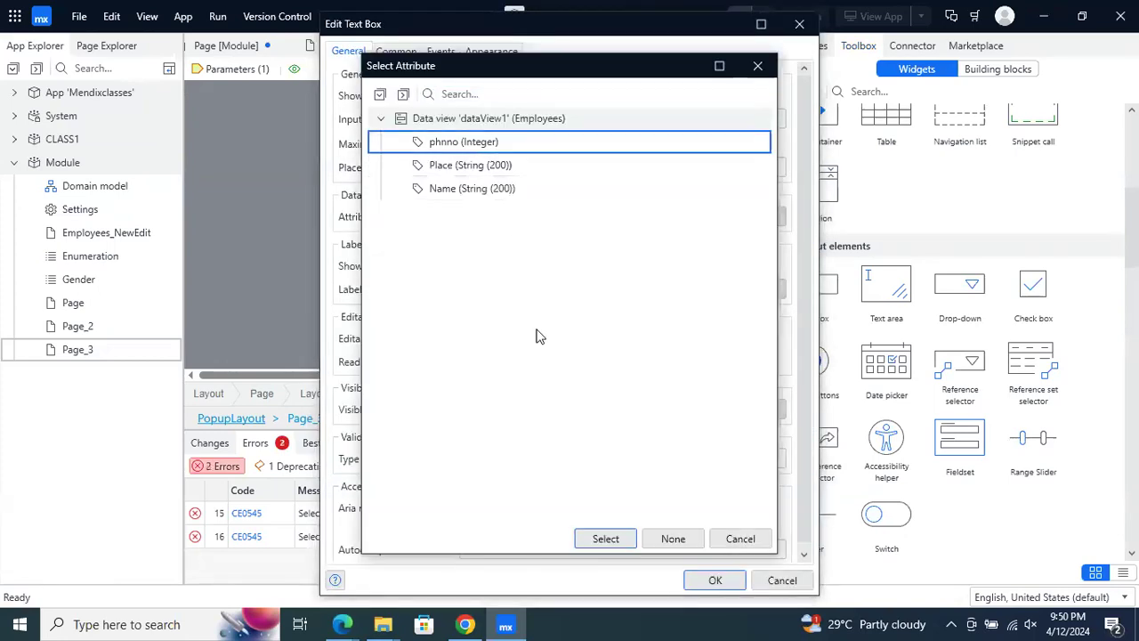
{"action": "left_click", "coordinate": [621, 547]}
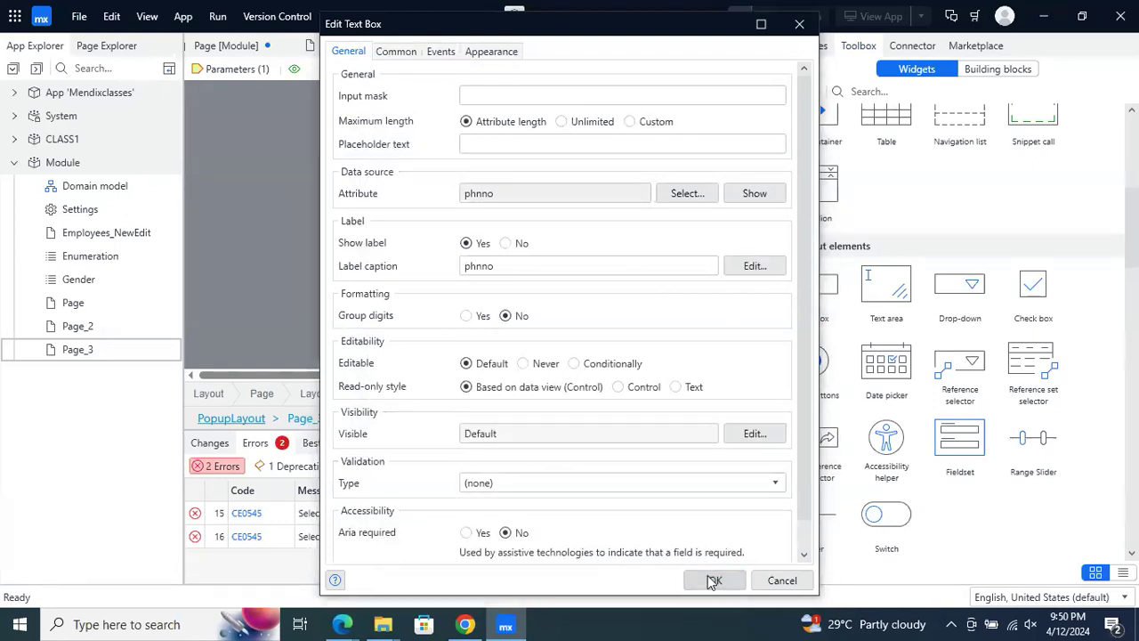
{"action": "left_click", "coordinate": [713, 580]}
{"action": "double_click", "coordinate": [467, 311]}
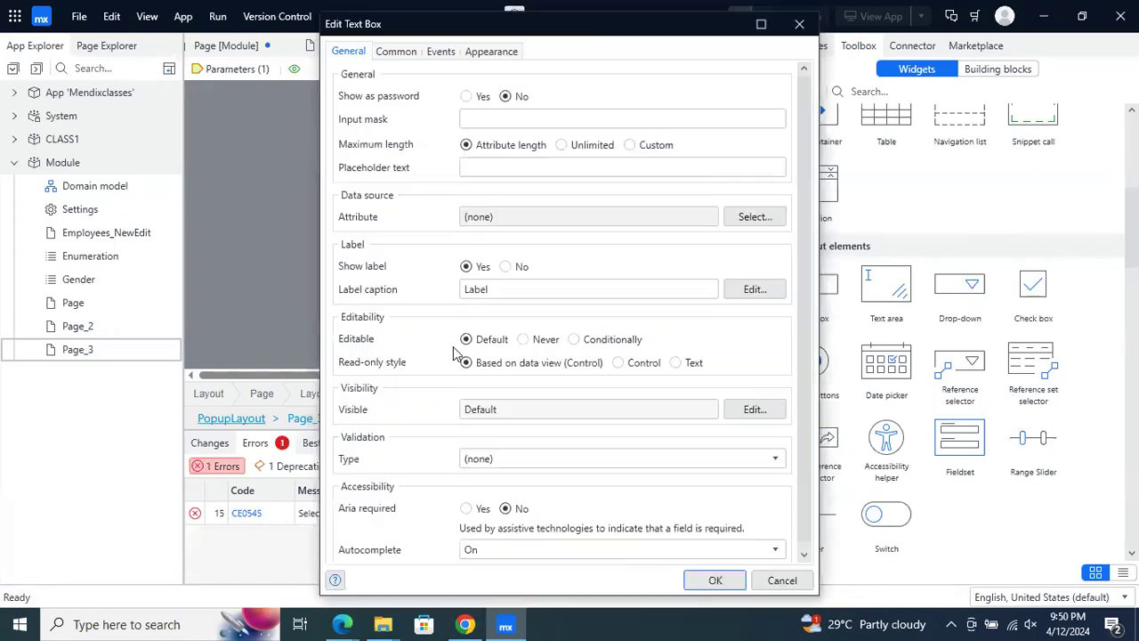
{"action": "left_click", "coordinate": [743, 224]}
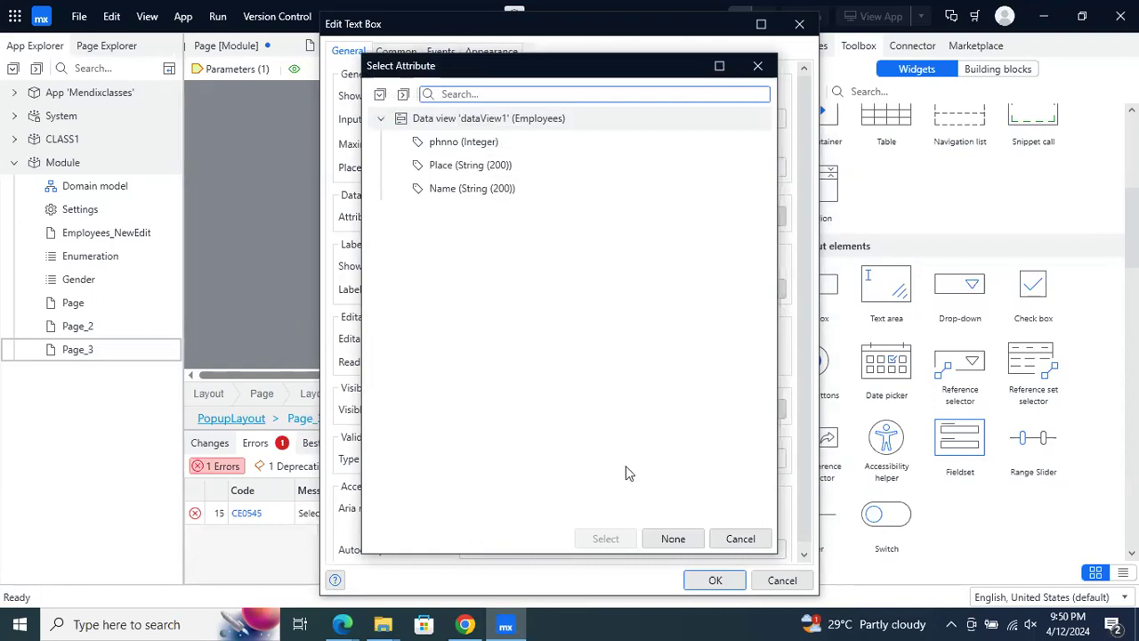
{"action": "left_click", "coordinate": [748, 539]}
{"action": "left_click", "coordinate": [707, 582]}
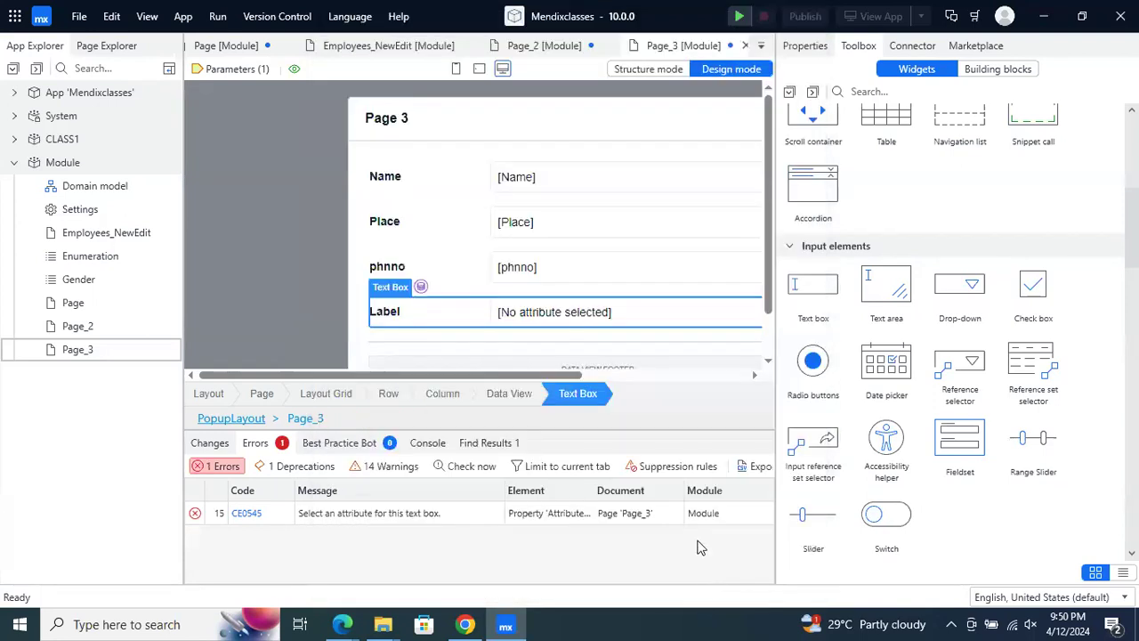
Check the Employees entity in Module's domain model and the Employees_NewEdit page, and return to Page_3
{"action": "double_click", "coordinate": [76, 186]}
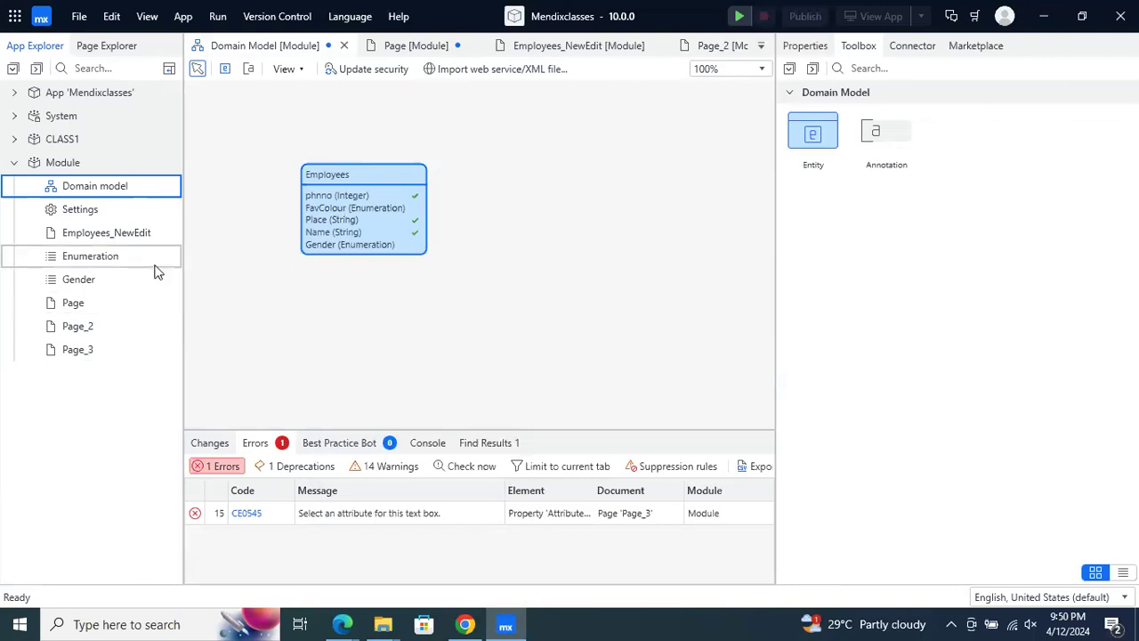
{"action": "double_click", "coordinate": [111, 233]}
{"action": "double_click", "coordinate": [85, 350]}
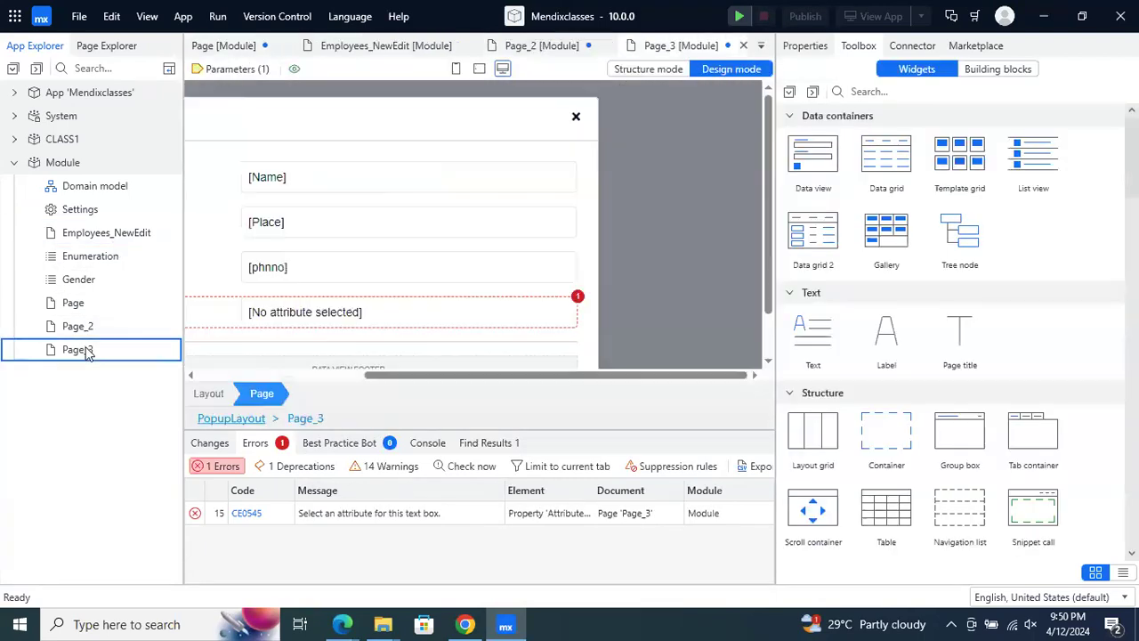
Delete the fourth text box, which has no attribute, from the Page_3 data view
{"action": "left_click_drag", "start_coordinate": [435, 375], "coordinate": [276, 373]}
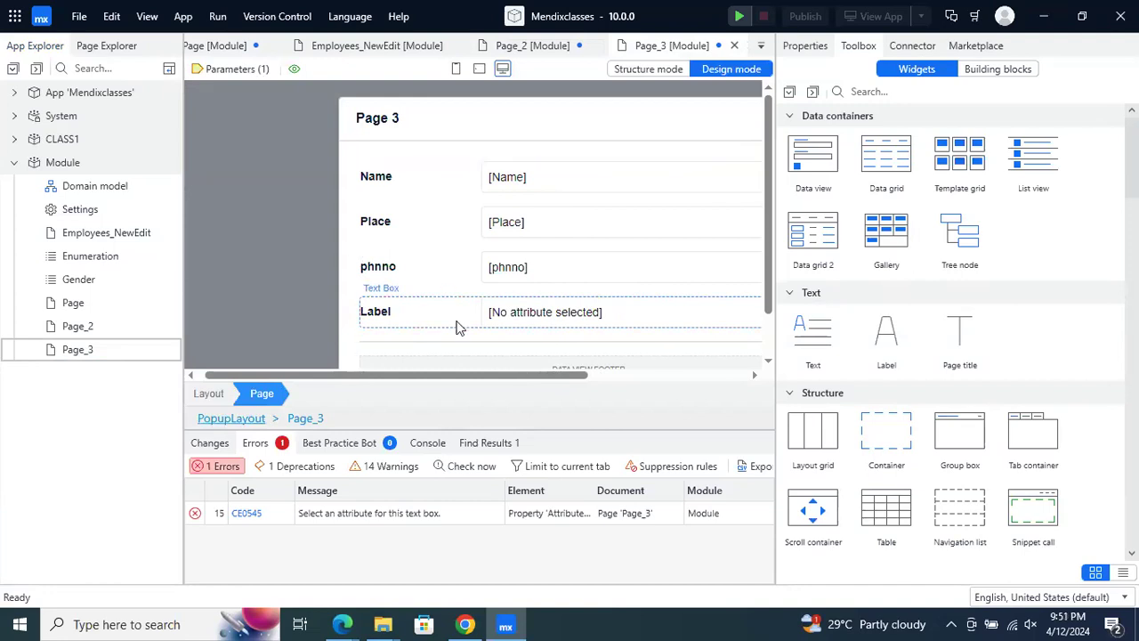
{"action": "right_click", "coordinate": [534, 307]}
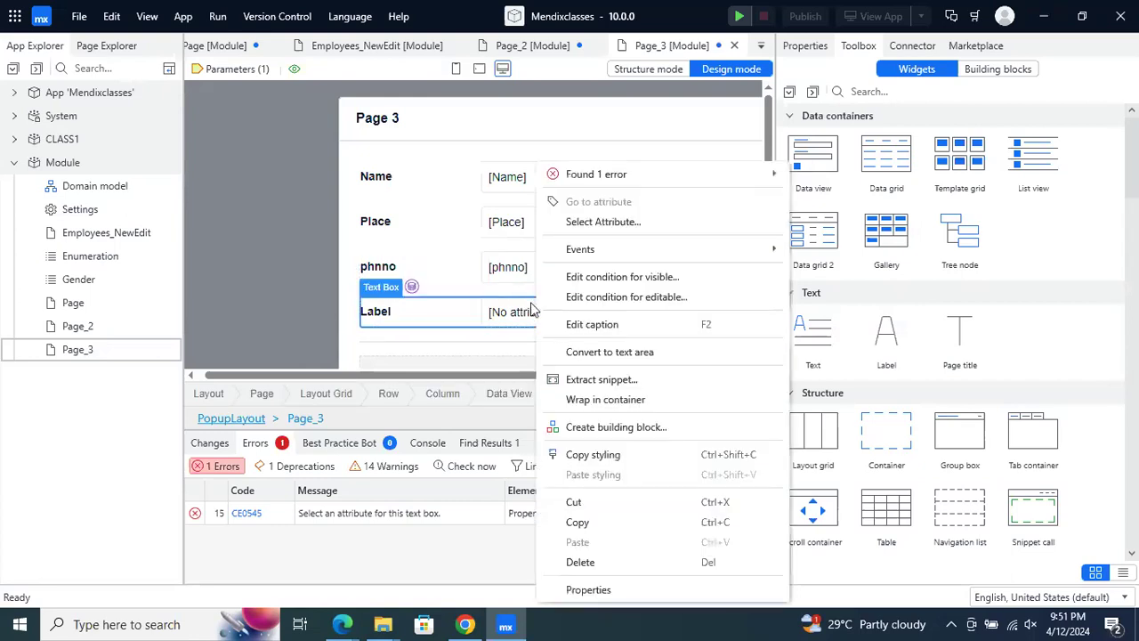
{"action": "left_click", "coordinate": [580, 559]}
Add a radio buttons widget below phnno in the Page_3 data view and bind it to the FavColour attribute
{"action": "scroll", "coordinate": [884, 300], "scroll_direction": "down", "scroll_amount": 5}
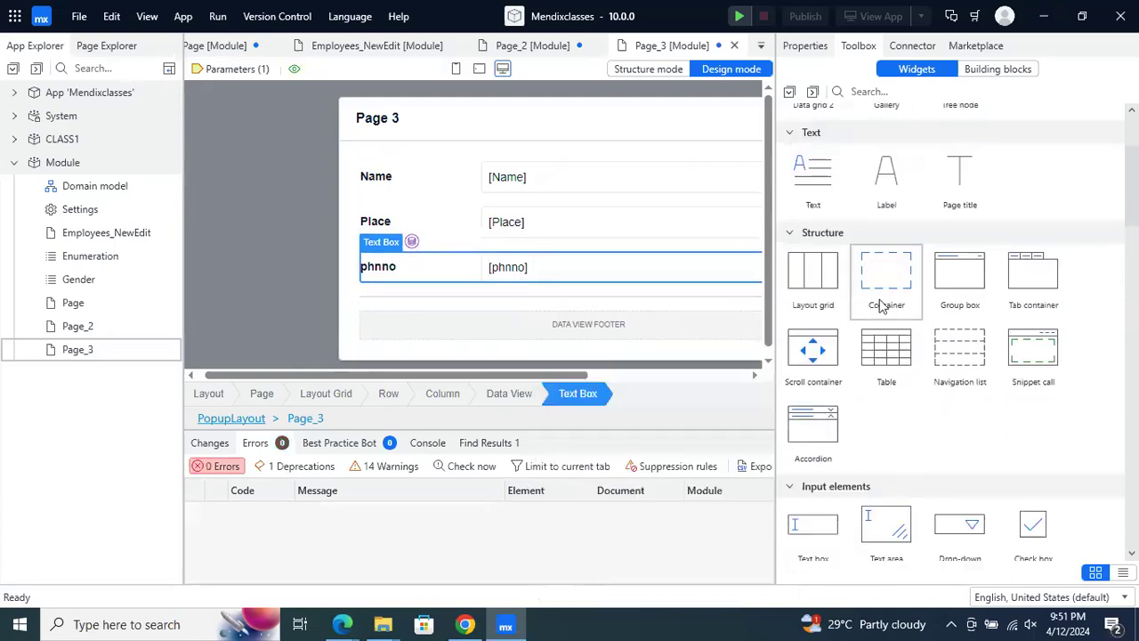
{"action": "scroll", "coordinate": [876, 400], "scroll_direction": "down", "scroll_amount": 1}
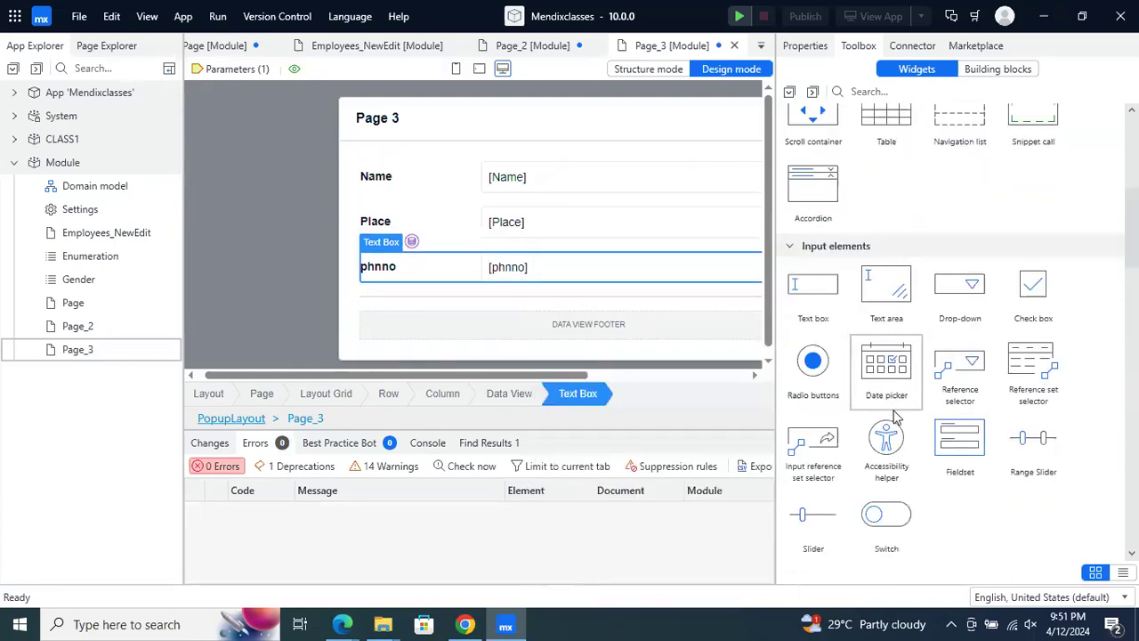
{"action": "left_click_drag", "start_coordinate": [818, 384], "coordinate": [458, 285]}
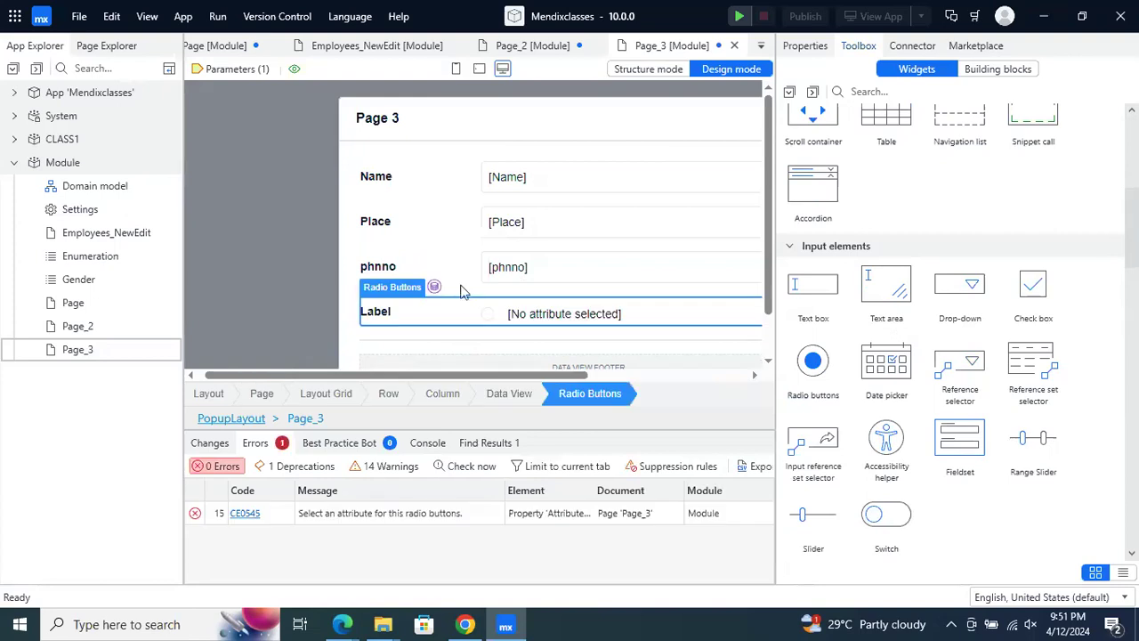
{"action": "double_click", "coordinate": [422, 318]}
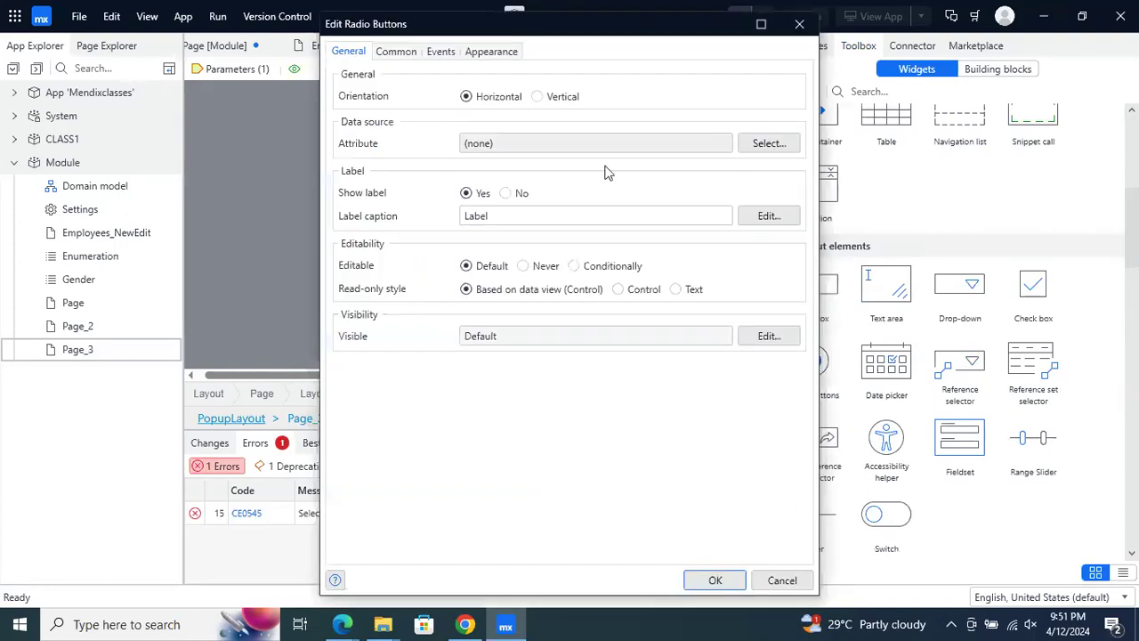
{"action": "left_click", "coordinate": [775, 148]}
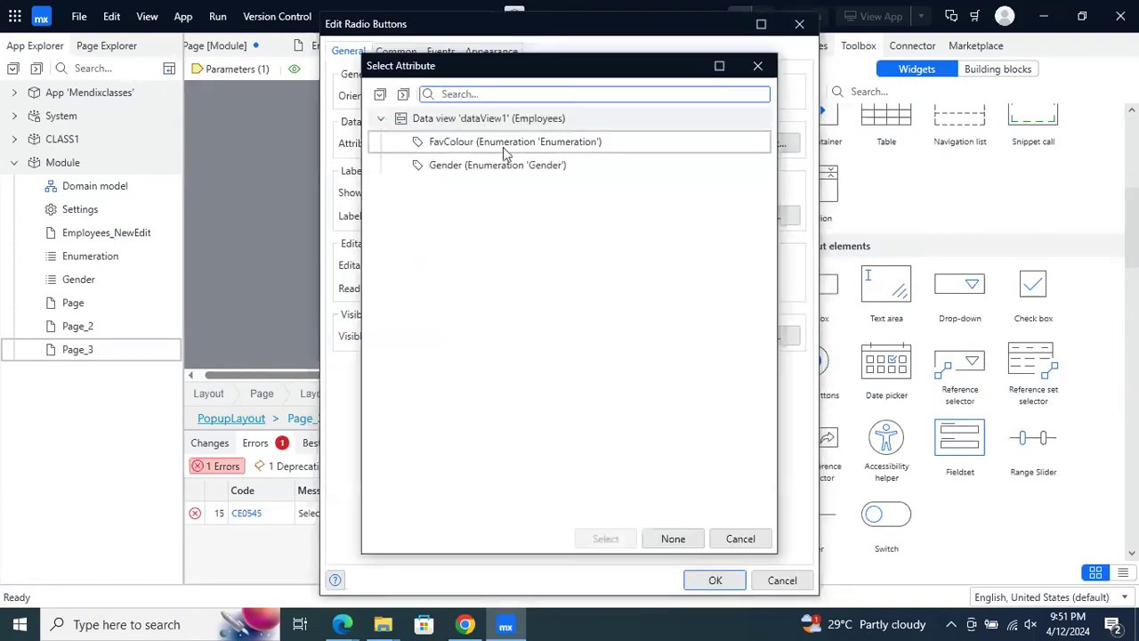
{"action": "left_click", "coordinate": [603, 538]}
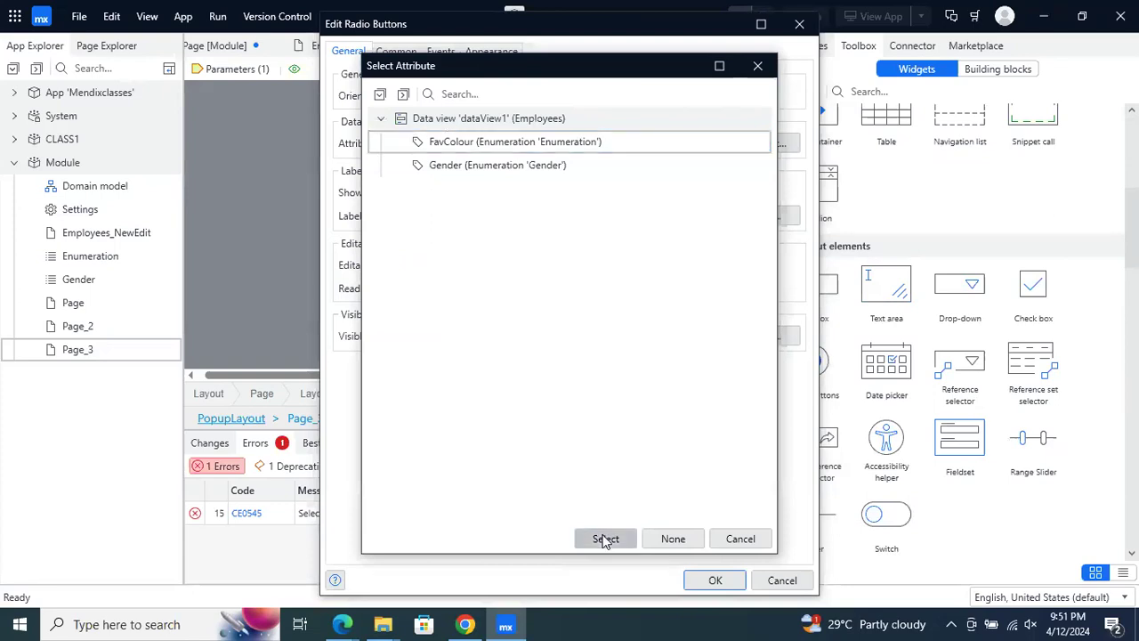
{"action": "left_click", "coordinate": [727, 585]}
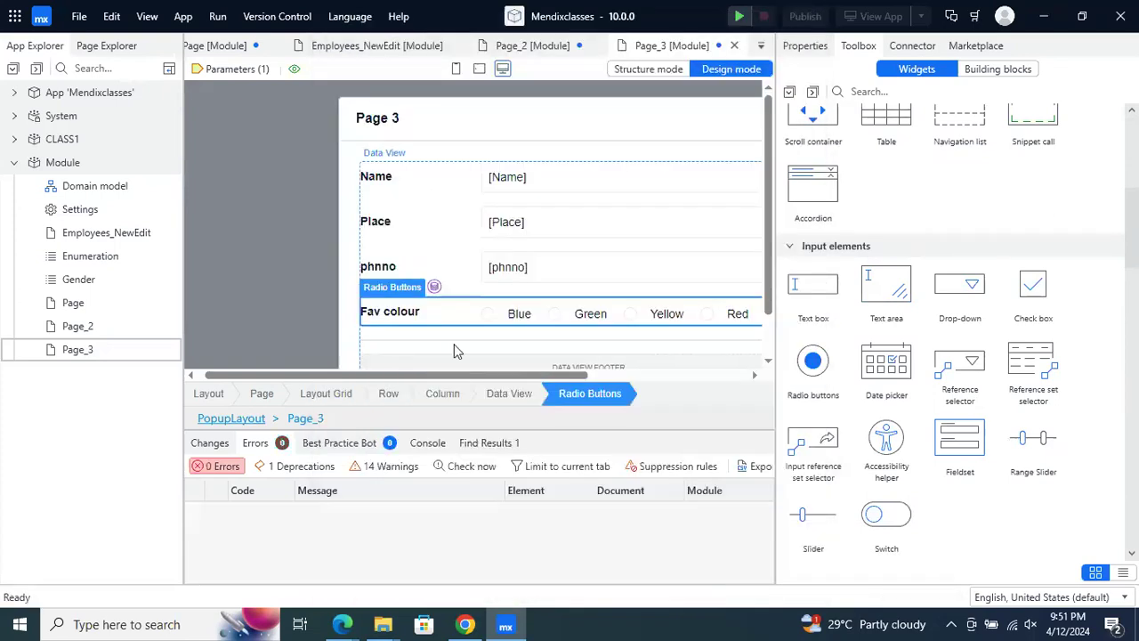
Add another radio buttons widget below Fav colour in the data view and bind it to the Gender attribute
{"action": "left_click_drag", "start_coordinate": [812, 360], "coordinate": [408, 330]}
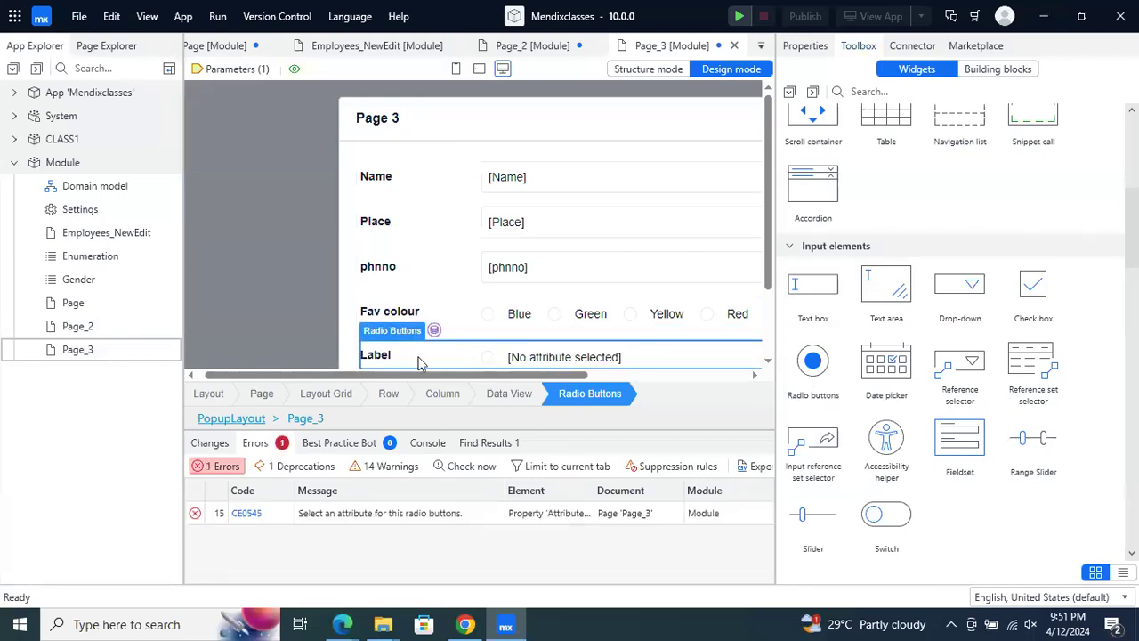
{"action": "double_click", "coordinate": [419, 361]}
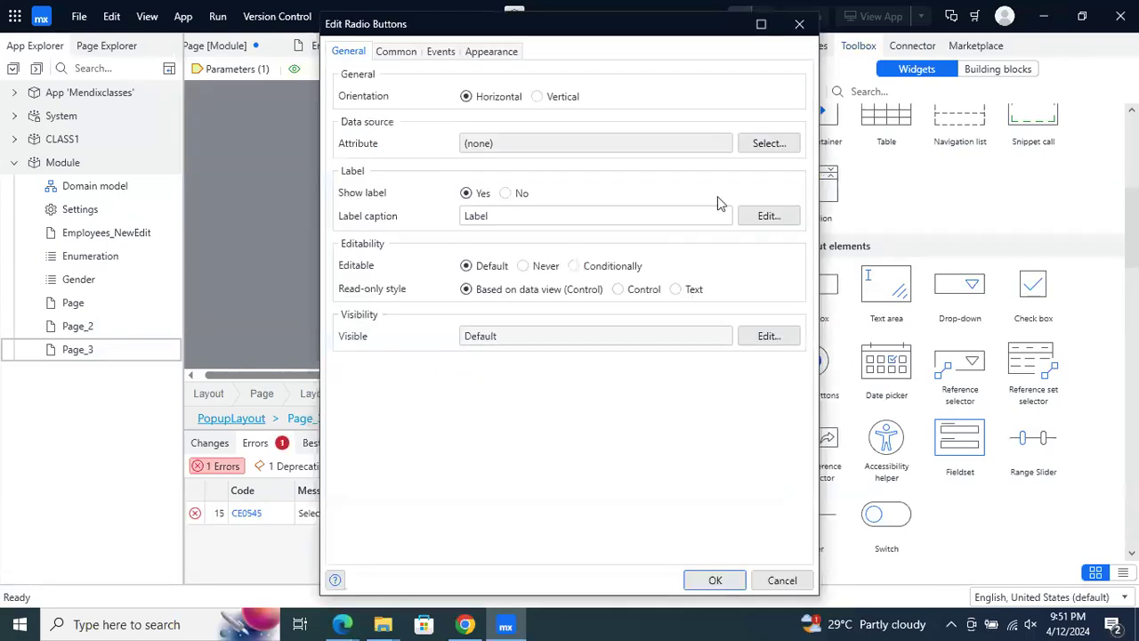
{"action": "left_click", "coordinate": [763, 145]}
{"action": "left_click", "coordinate": [551, 170]}
{"action": "left_click", "coordinate": [598, 534]}
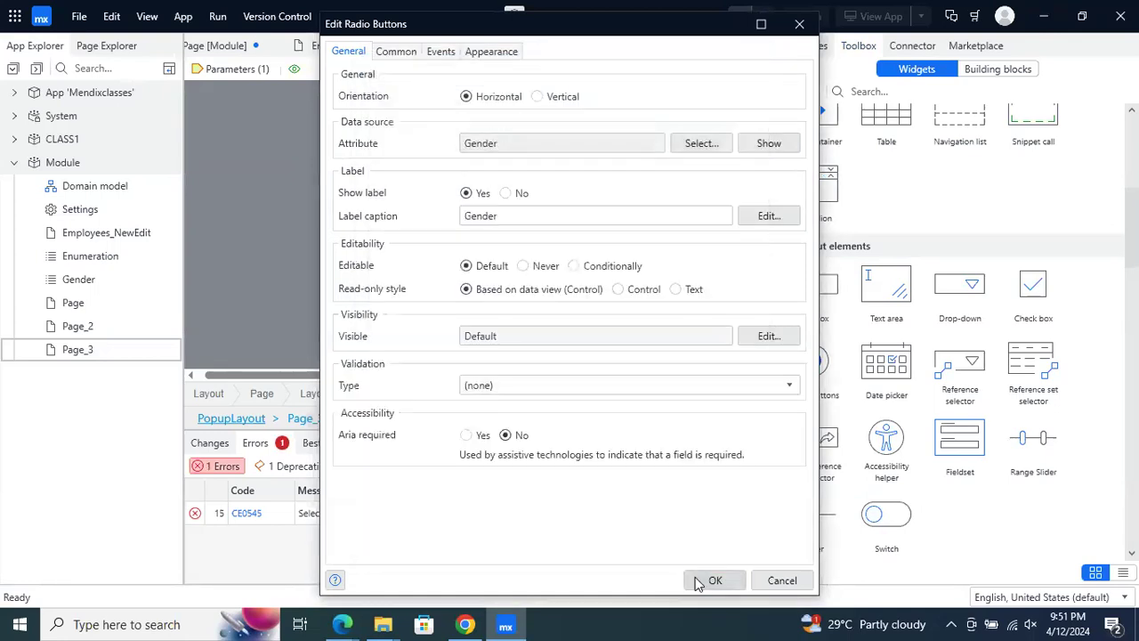
{"action": "left_click", "coordinate": [711, 580]}
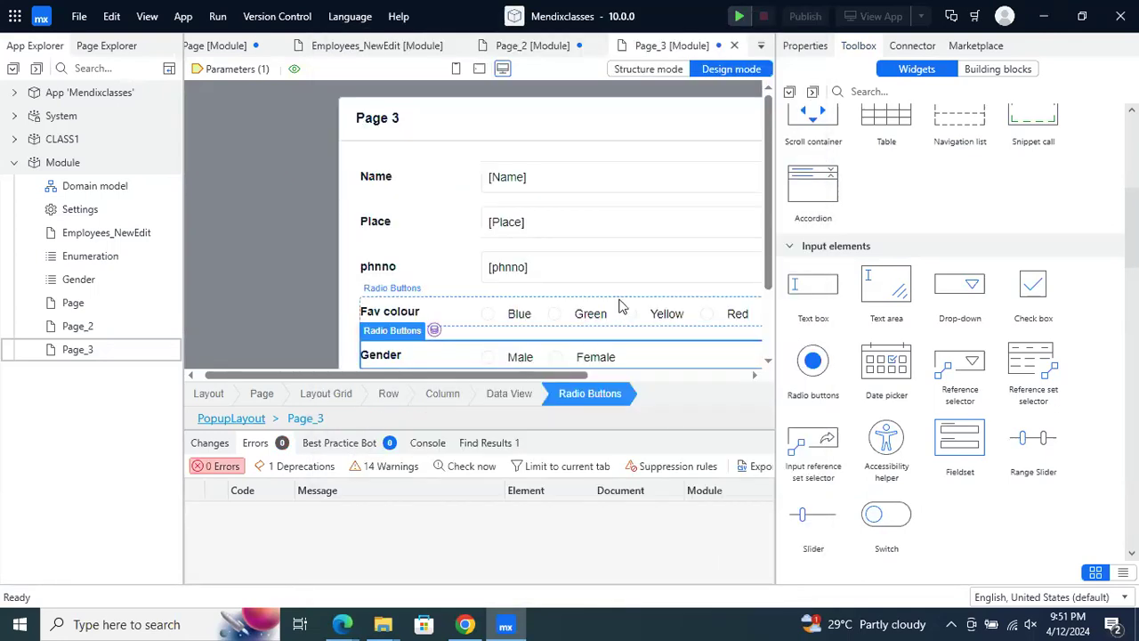
{"action": "scroll", "coordinate": [537, 258], "scroll_direction": "down", "scroll_amount": 2}
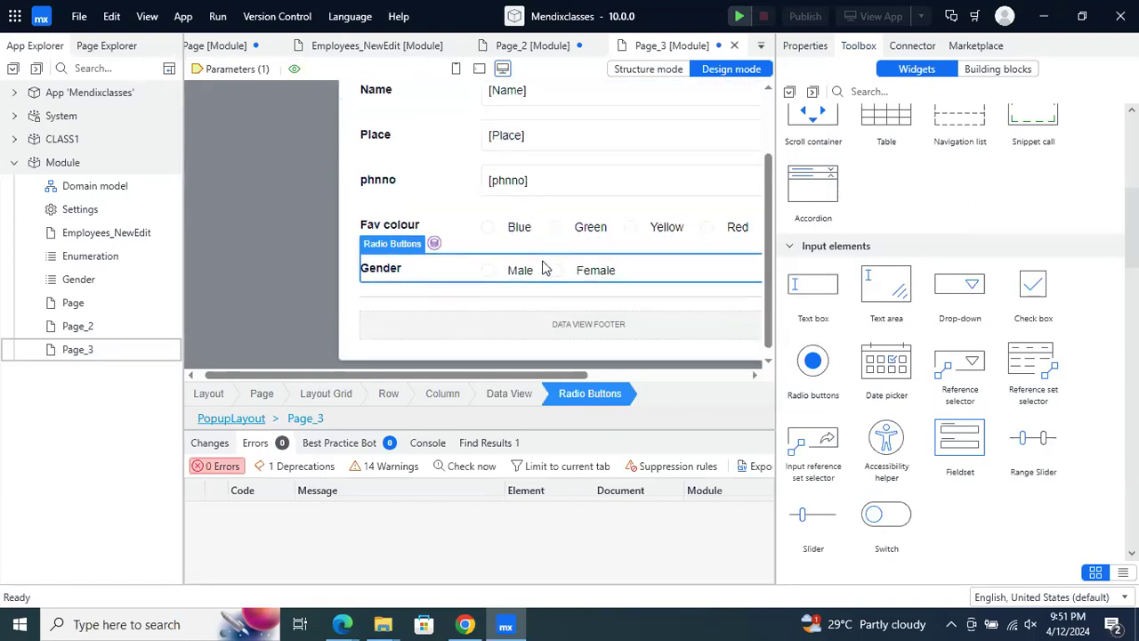
{"action": "scroll", "coordinate": [519, 312], "scroll_direction": "up", "scroll_amount": 2}
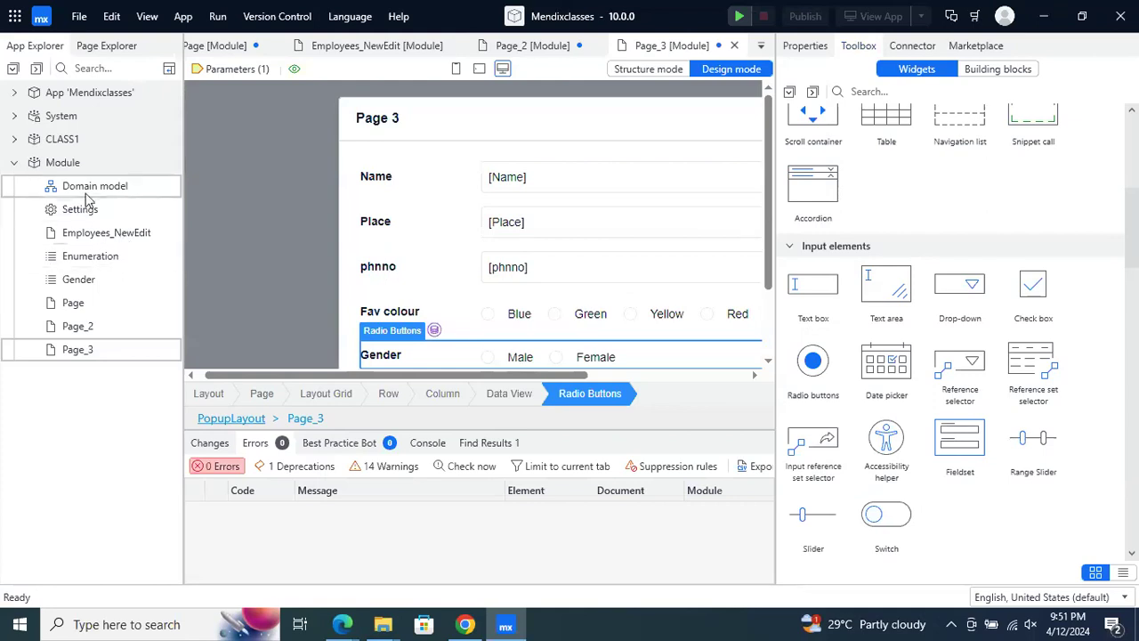
Open the overview page named Page in Module and set its title to Employees
{"action": "left_click", "coordinate": [14, 163]}
{"action": "left_click", "coordinate": [15, 164]}
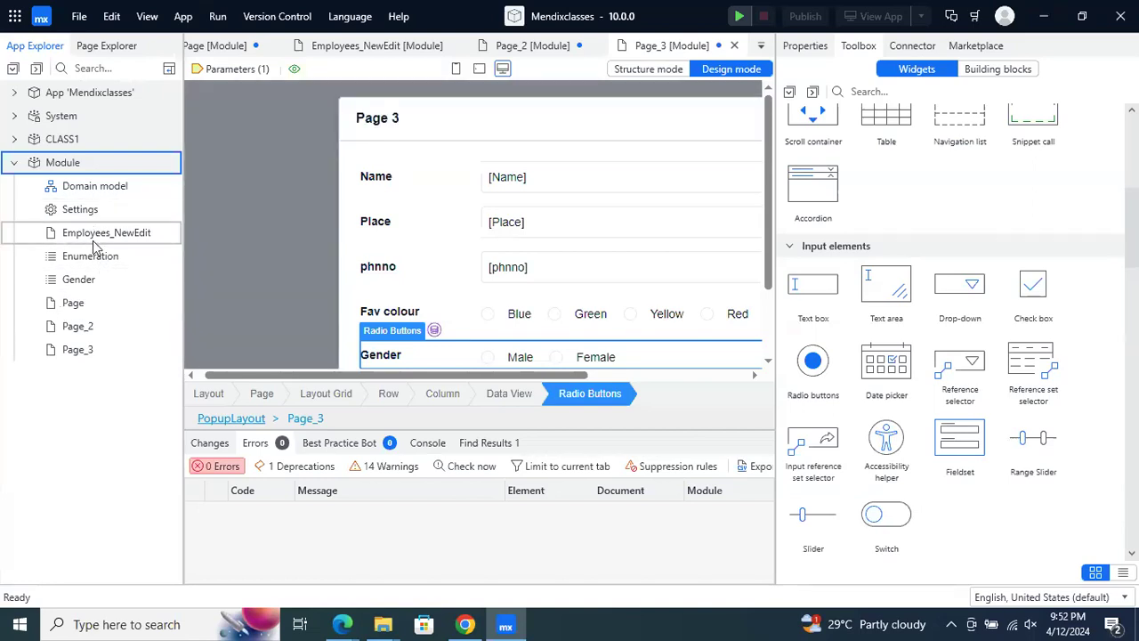
{"action": "double_click", "coordinate": [86, 306]}
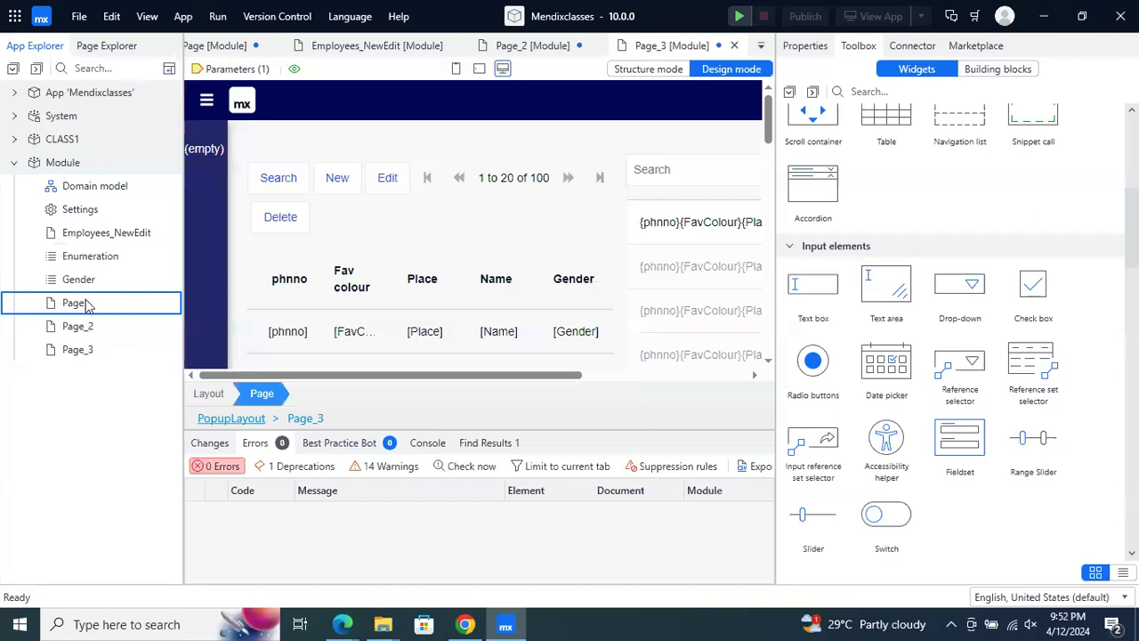
{"action": "scroll", "coordinate": [469, 232], "scroll_direction": "down", "scroll_amount": 5}
{"action": "scroll", "coordinate": [470, 232], "scroll_direction": "down", "scroll_amount": 3}
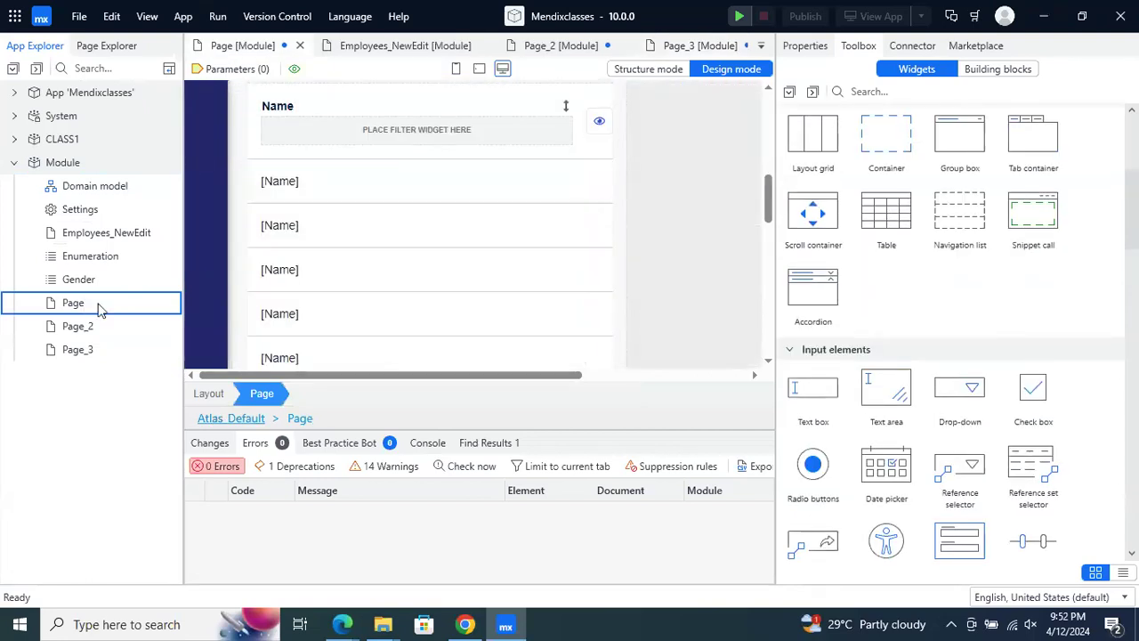
{"action": "left_click", "coordinate": [805, 47]}
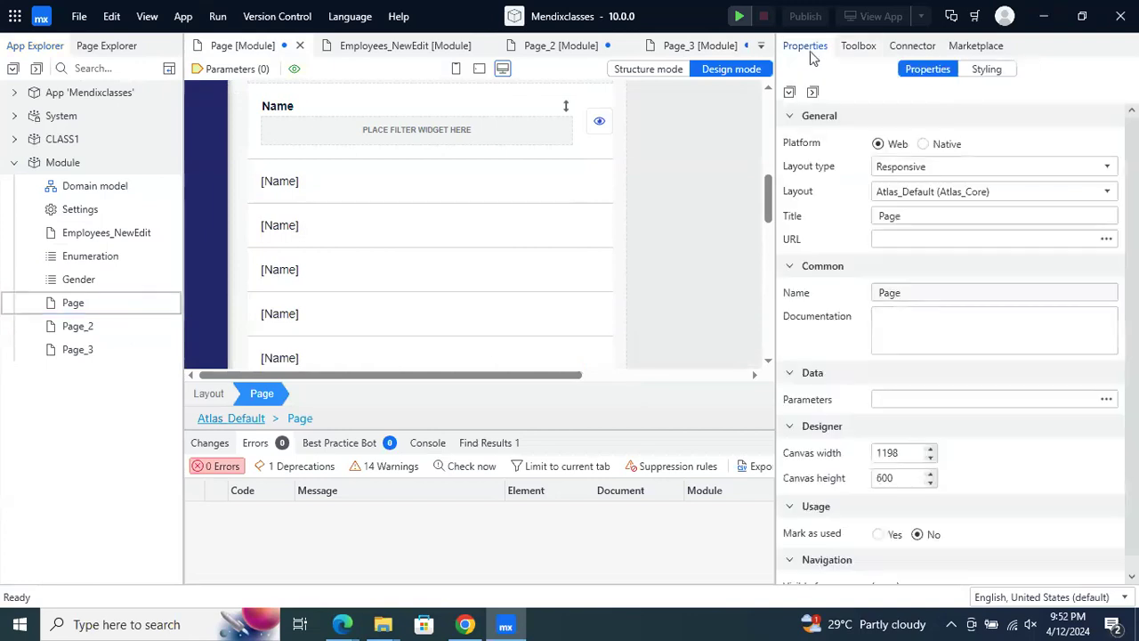
{"action": "left_click_drag", "start_coordinate": [896, 291], "coordinate": [883, 292]}
{"action": "double_click", "coordinate": [907, 292]}
{"action": "left_click", "coordinate": [926, 218]}
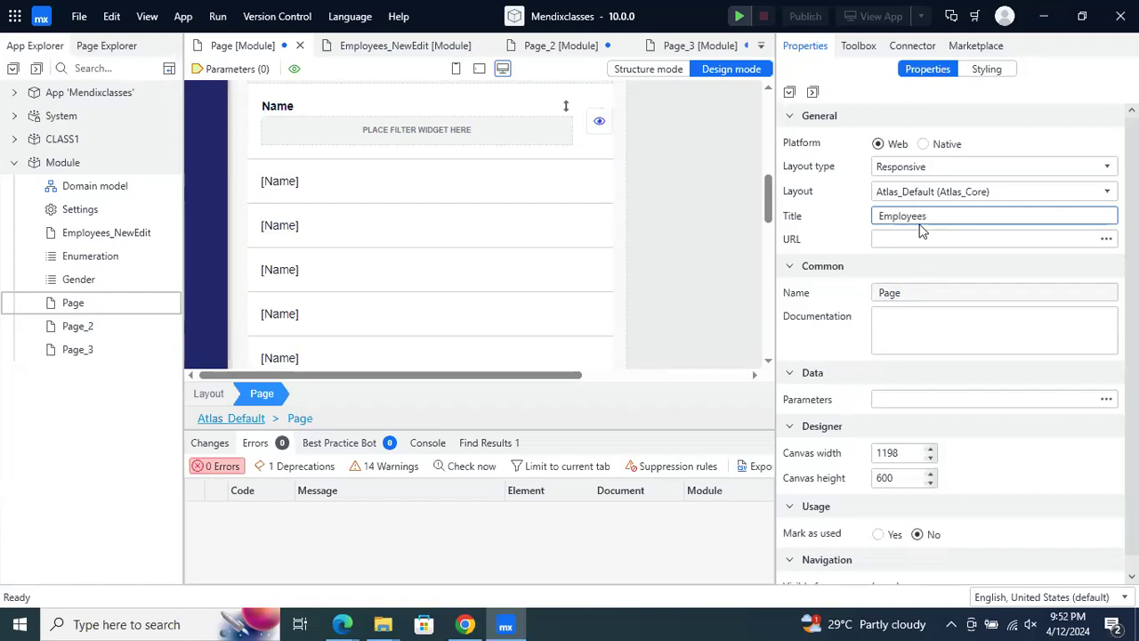
Rename the document Page in Module as EmployeesDetails
{"action": "left_click", "coordinate": [814, 373]}
{"action": "left_click", "coordinate": [877, 329]}
{"action": "left_click", "coordinate": [917, 295]}
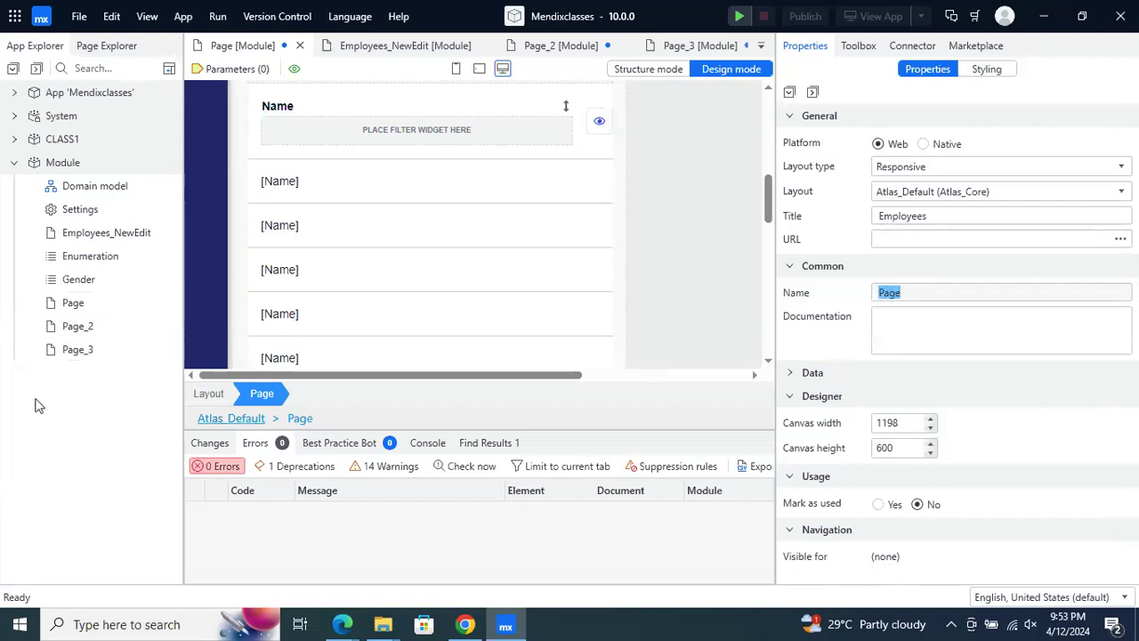
{"action": "right_click", "coordinate": [98, 303]}
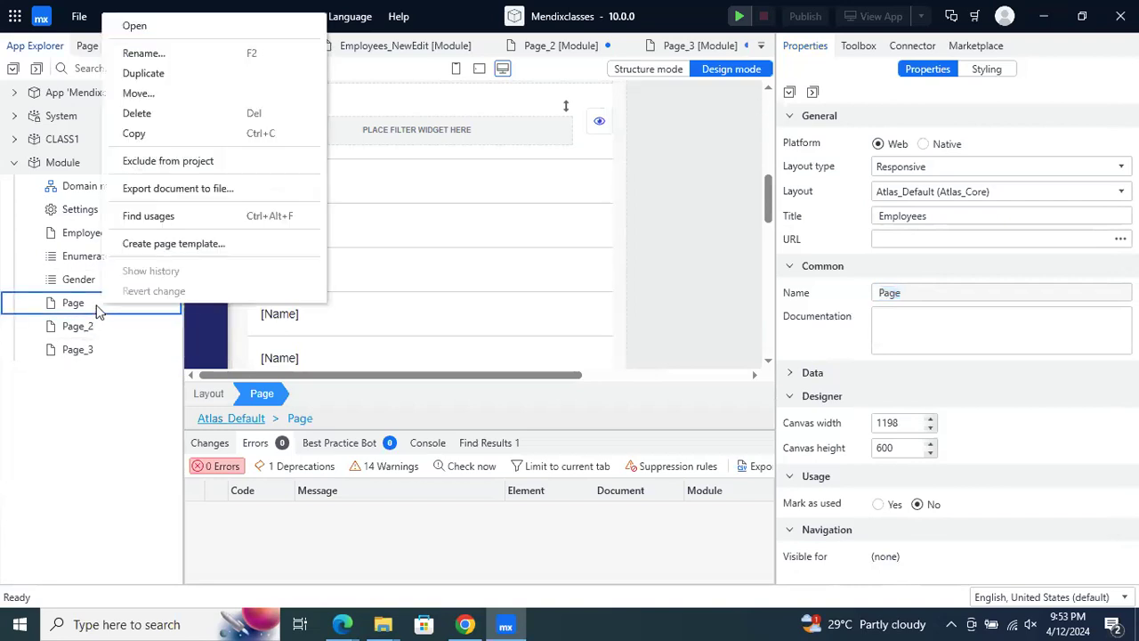
{"action": "left_click", "coordinate": [147, 53]}
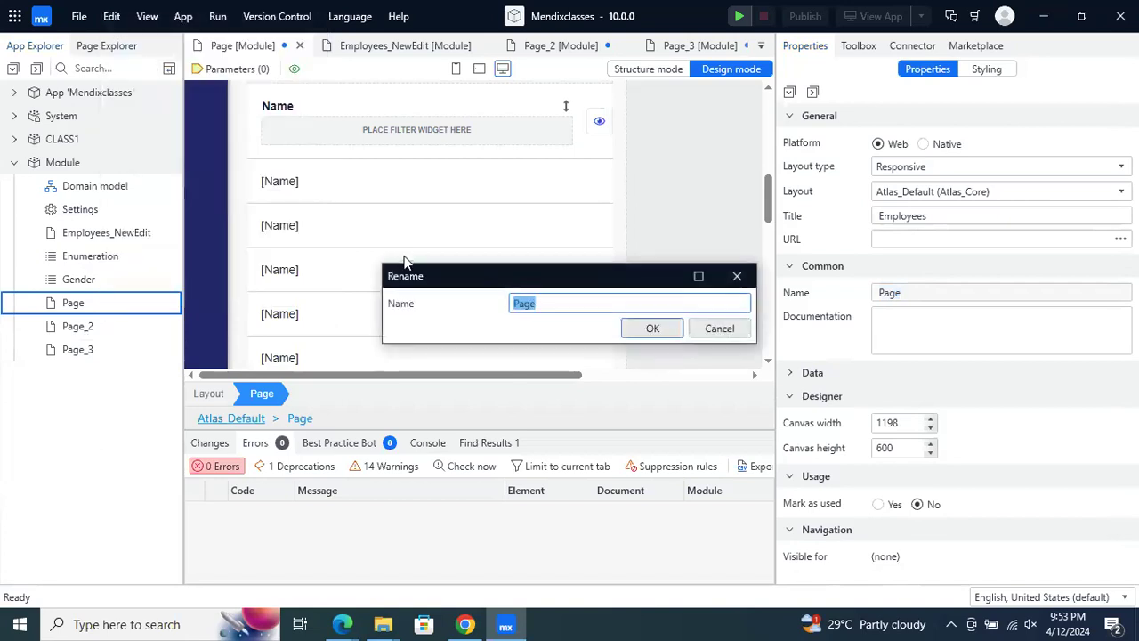
{"action": "type", "text": "EmployeesDetails"}
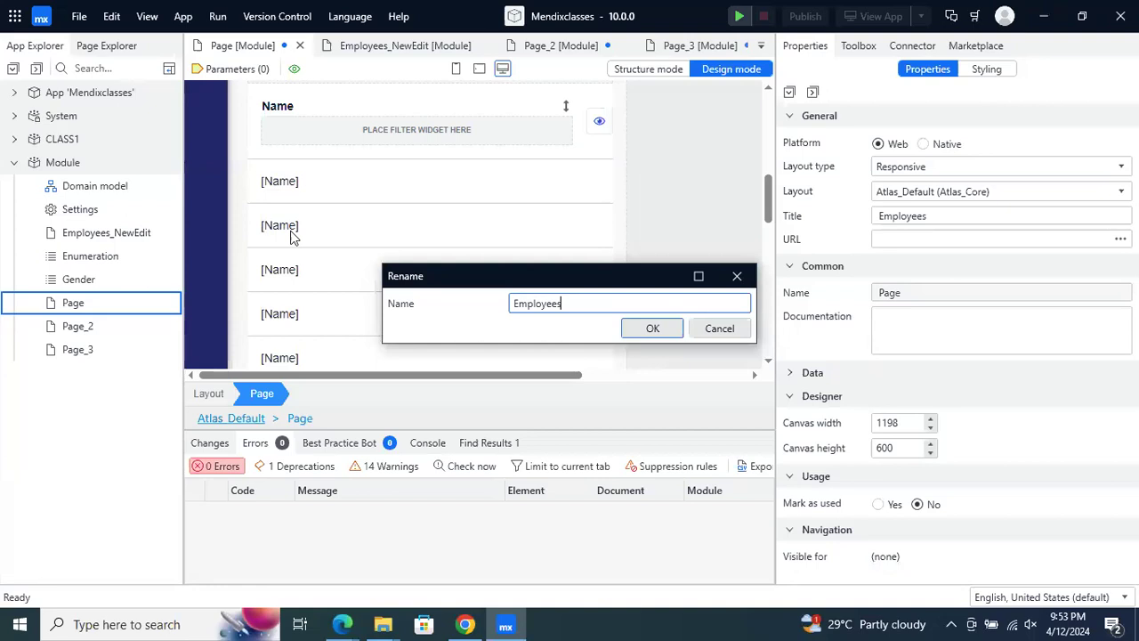
{"action": "left_click", "coordinate": [649, 328]}
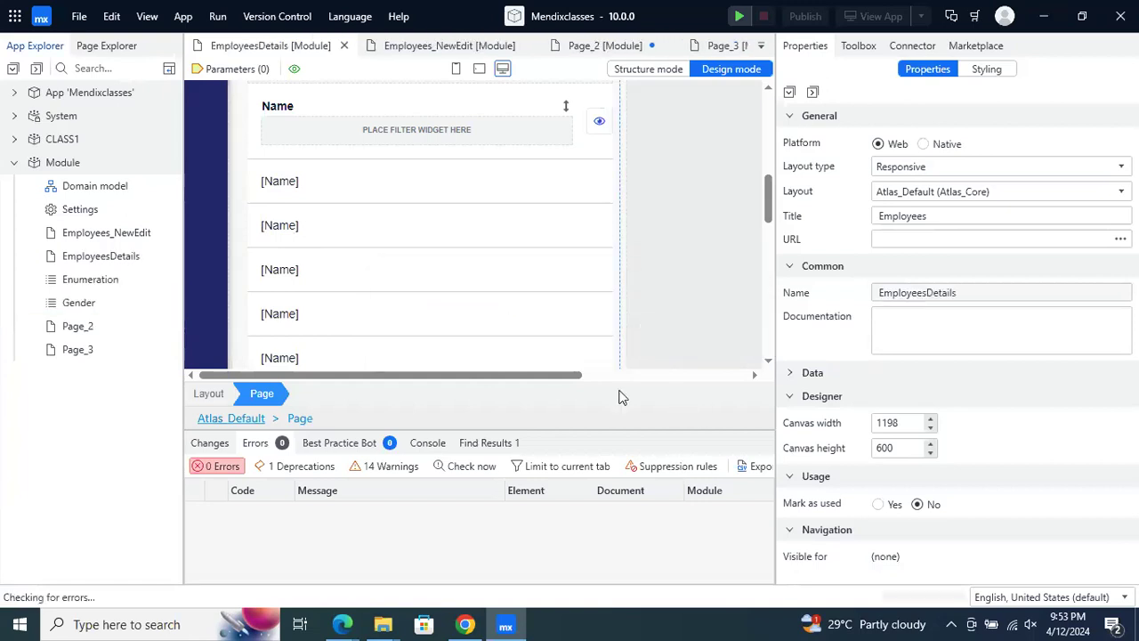
Look over the EmployeesDetails page from its data grids up to the first grid's New button
{"action": "left_click", "coordinate": [859, 45]}
{"action": "scroll", "coordinate": [436, 278], "scroll_direction": "up", "scroll_amount": 1}
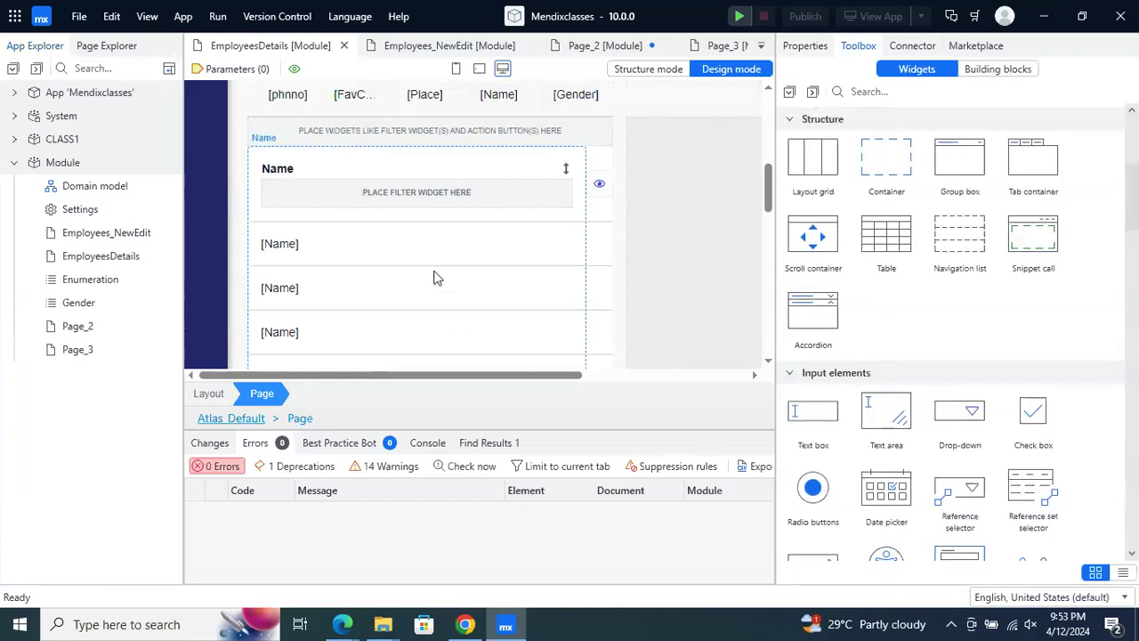
{"action": "scroll", "coordinate": [436, 277], "scroll_direction": "up", "scroll_amount": 2}
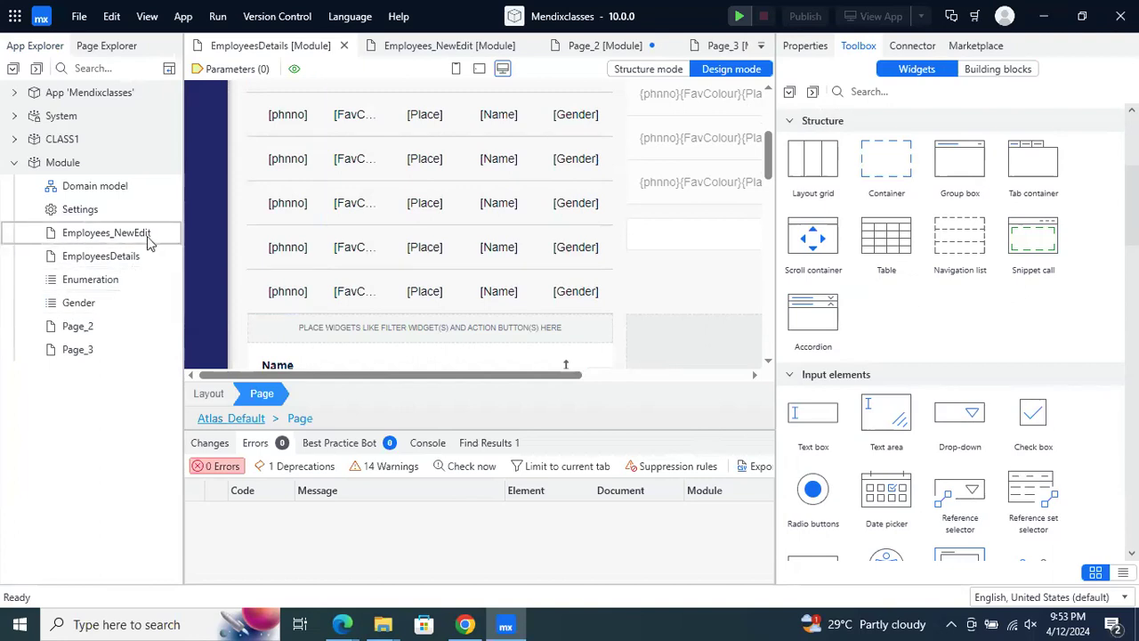
{"action": "left_click", "coordinate": [134, 257]}
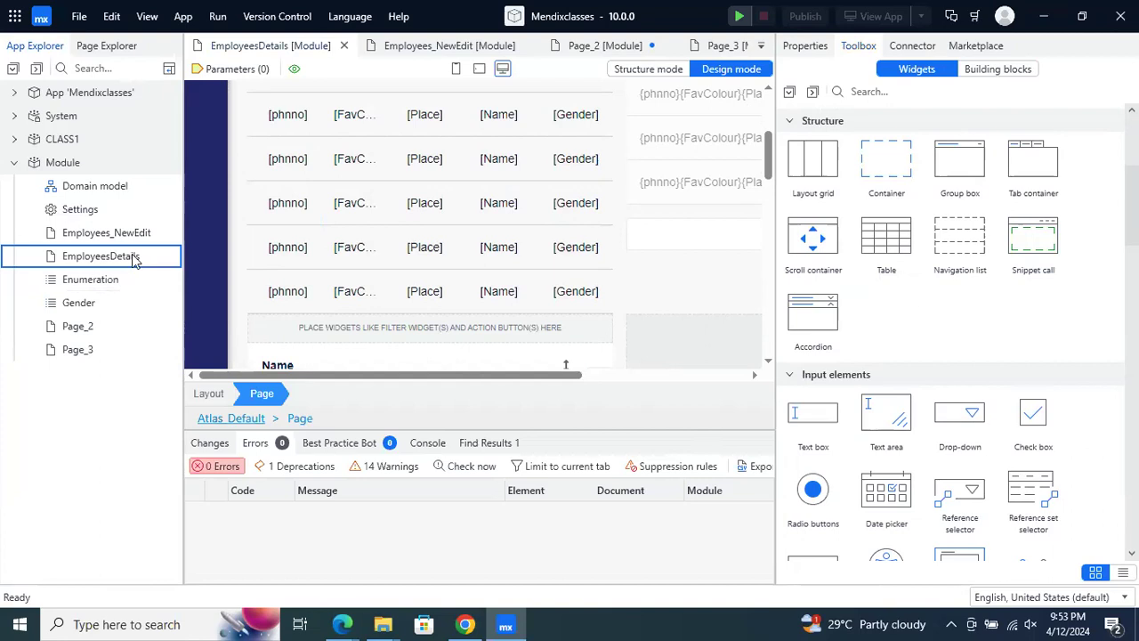
{"action": "scroll", "coordinate": [371, 246], "scroll_direction": "up", "scroll_amount": 5}
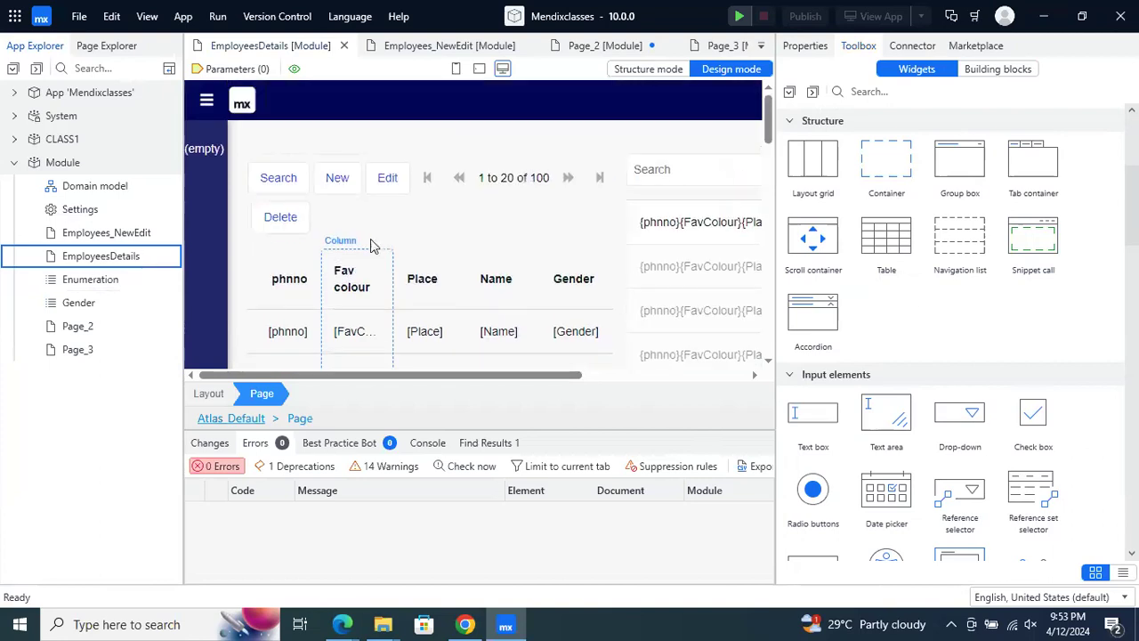
{"action": "left_click", "coordinate": [342, 188]}
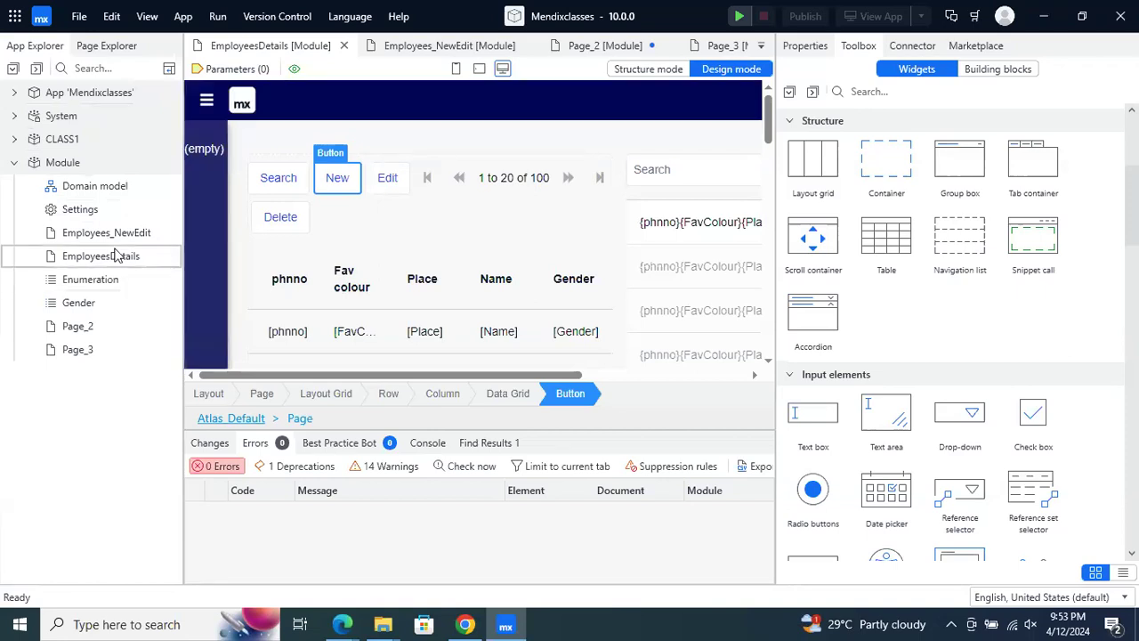
Expand the Mendixclasses app in the project tree, view the configurations in its app settings and close them
{"action": "left_click", "coordinate": [75, 100]}
{"action": "double_click", "coordinate": [75, 96]}
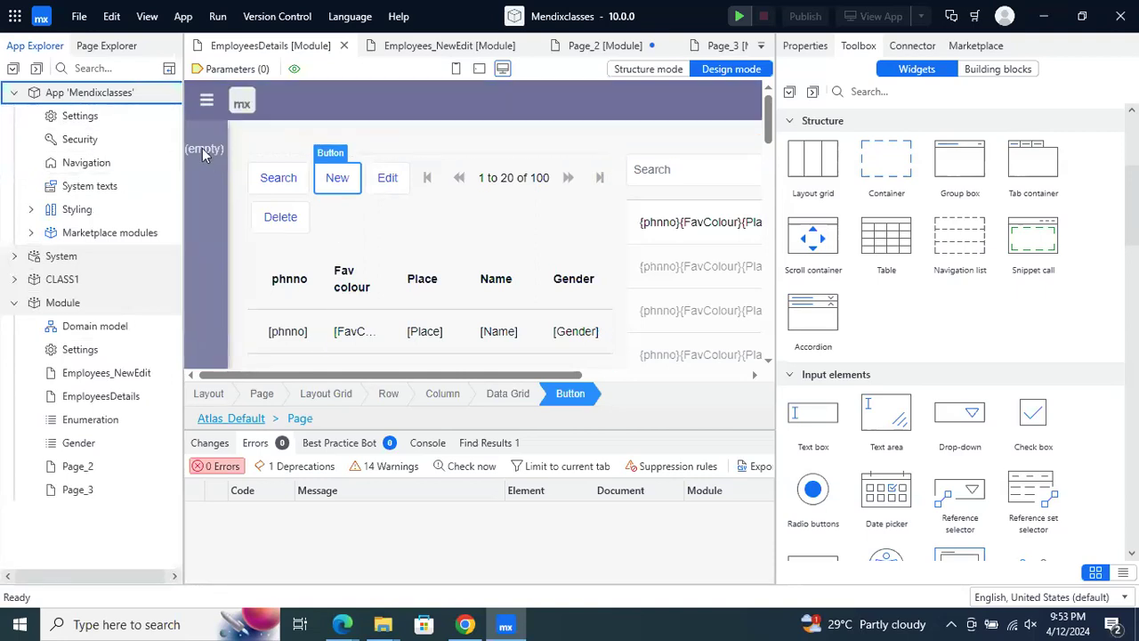
{"action": "left_click", "coordinate": [88, 119]}
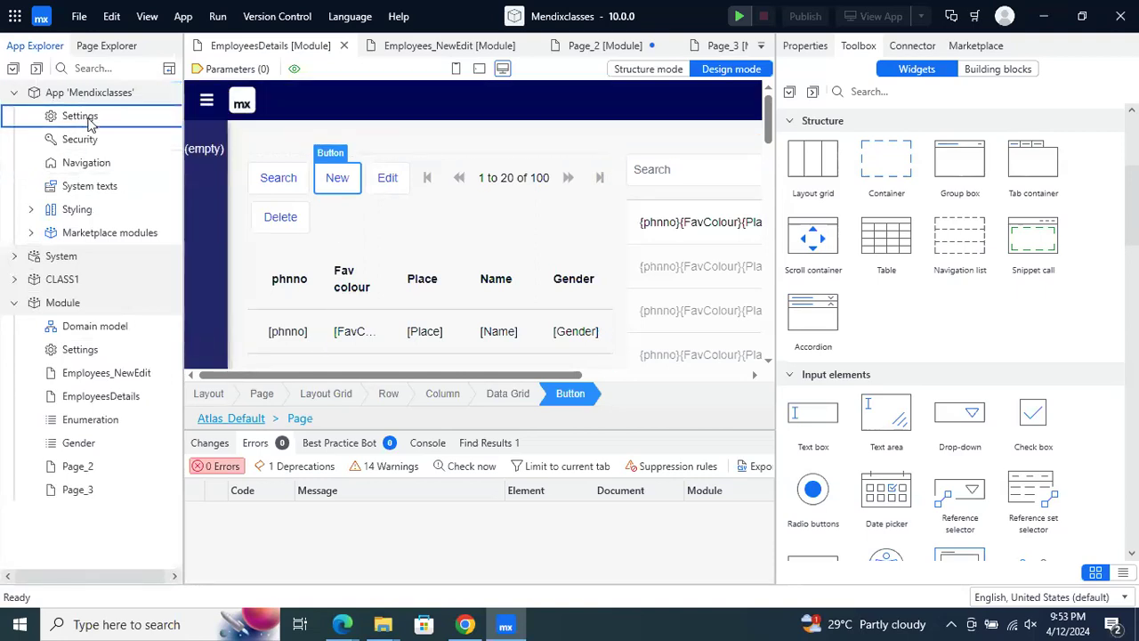
{"action": "double_click", "coordinate": [88, 124]}
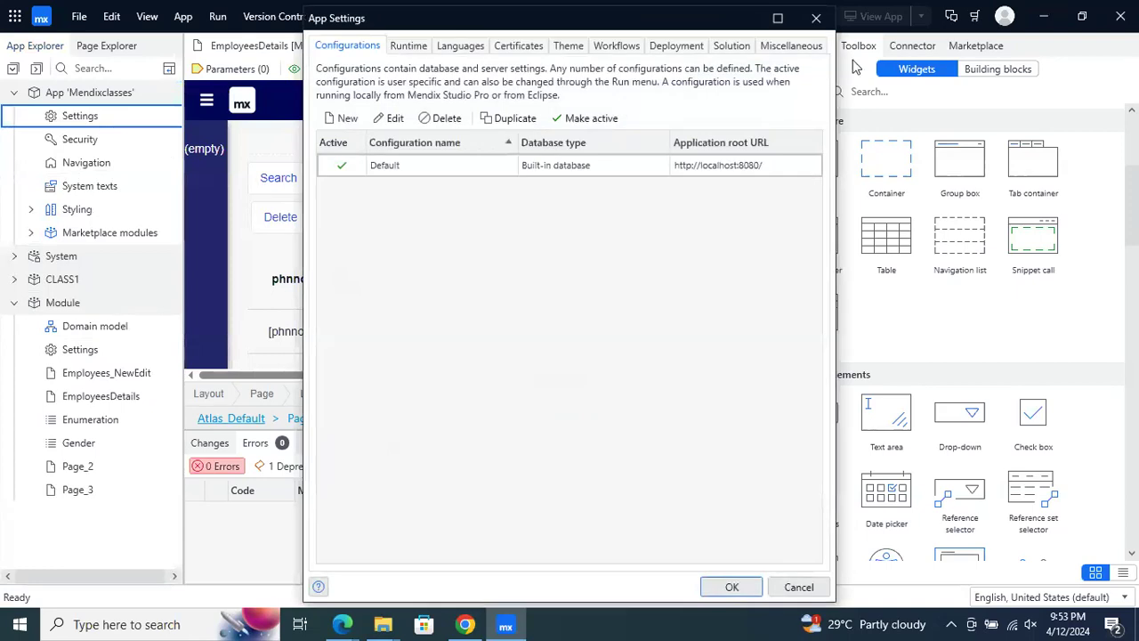
{"action": "left_click", "coordinate": [815, 17]}
Open the app's Navigation and set the default home page to EmployeesDetails from Module
{"action": "left_click", "coordinate": [89, 165]}
{"action": "double_click", "coordinate": [92, 169]}
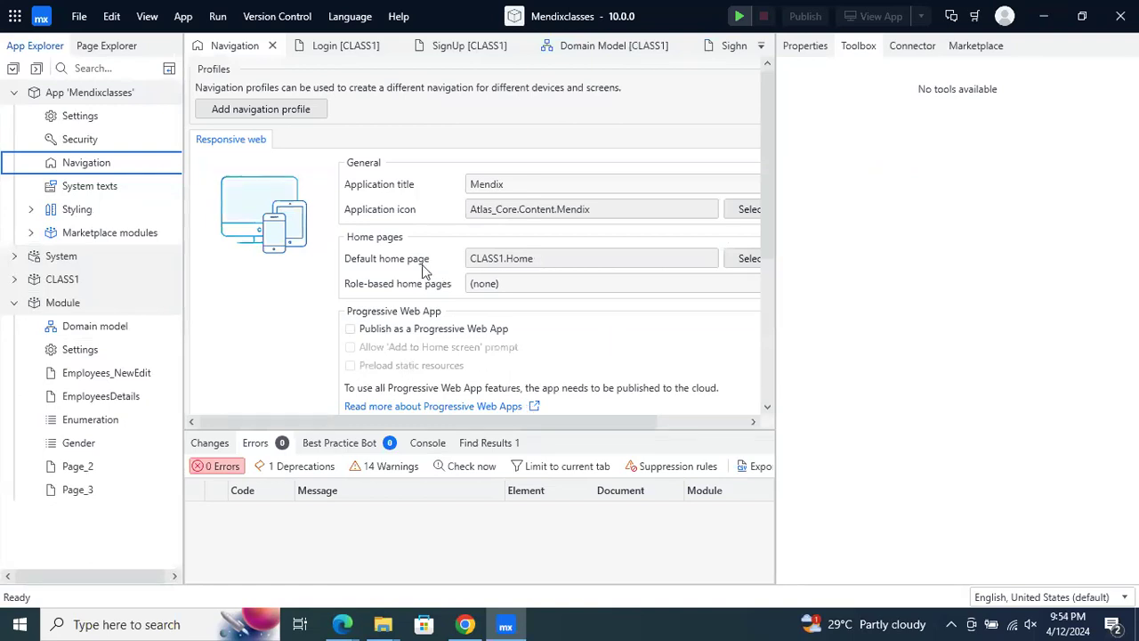
{"action": "left_click_drag", "start_coordinate": [461, 422], "coordinate": [518, 425]}
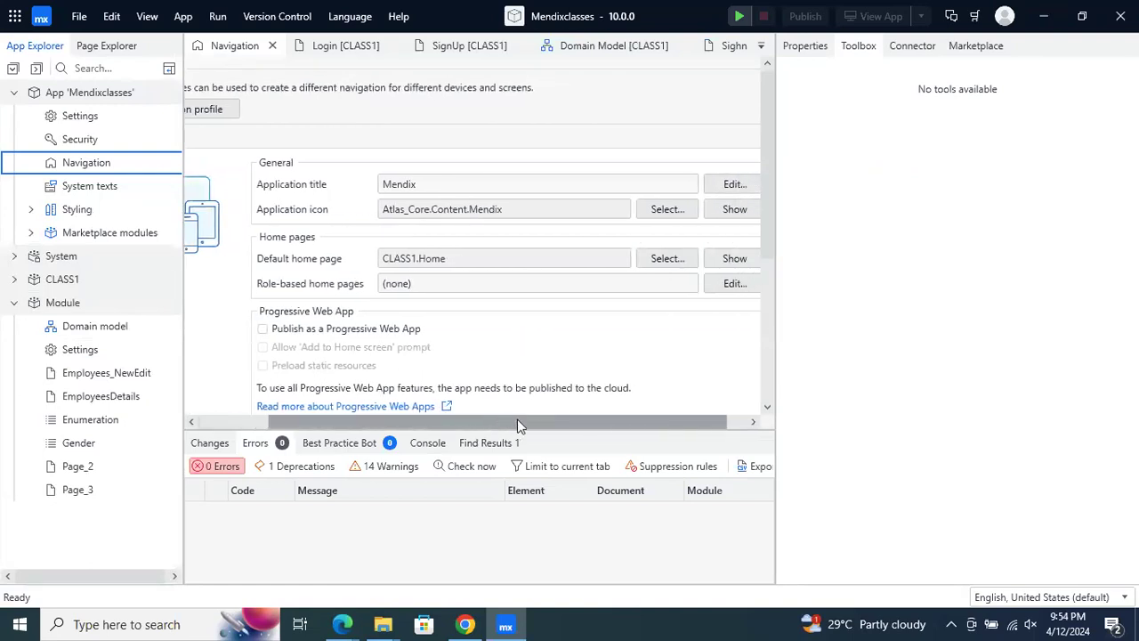
{"action": "left_click", "coordinate": [676, 261]}
{"action": "left_click", "coordinate": [383, 305]}
{"action": "left_click", "coordinate": [383, 306]}
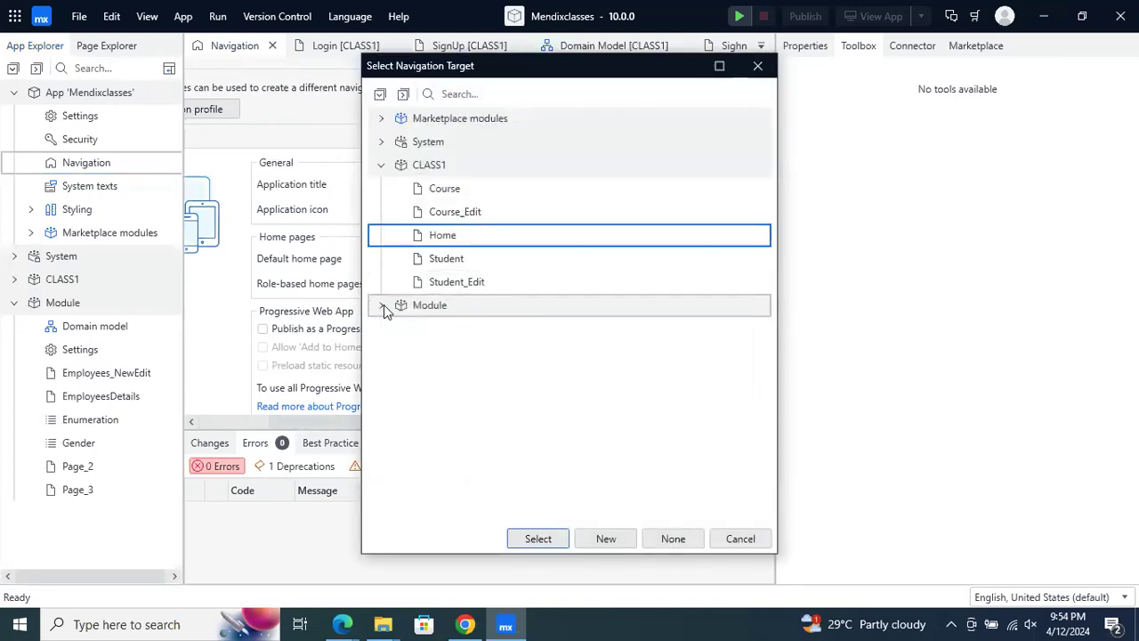
{"action": "left_click", "coordinate": [383, 305]}
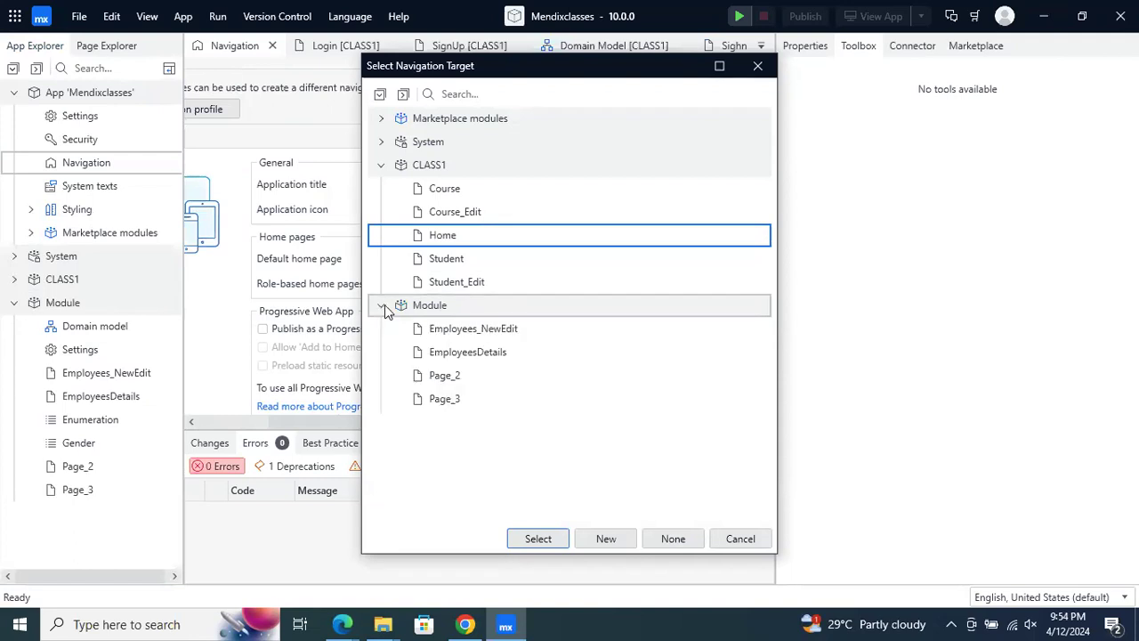
{"action": "left_click", "coordinate": [476, 357]}
{"action": "left_click", "coordinate": [537, 539]}
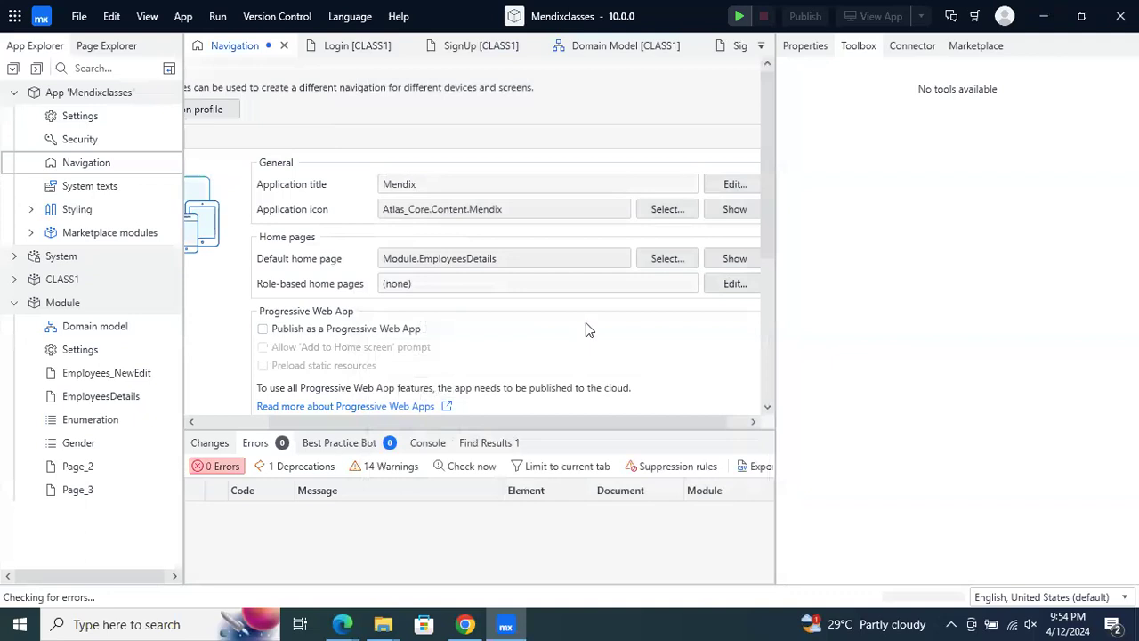
Create a navigation menu item captioned New with the Atlas add-circle icon
{"action": "scroll", "coordinate": [584, 330], "scroll_direction": "down", "scroll_amount": 5}
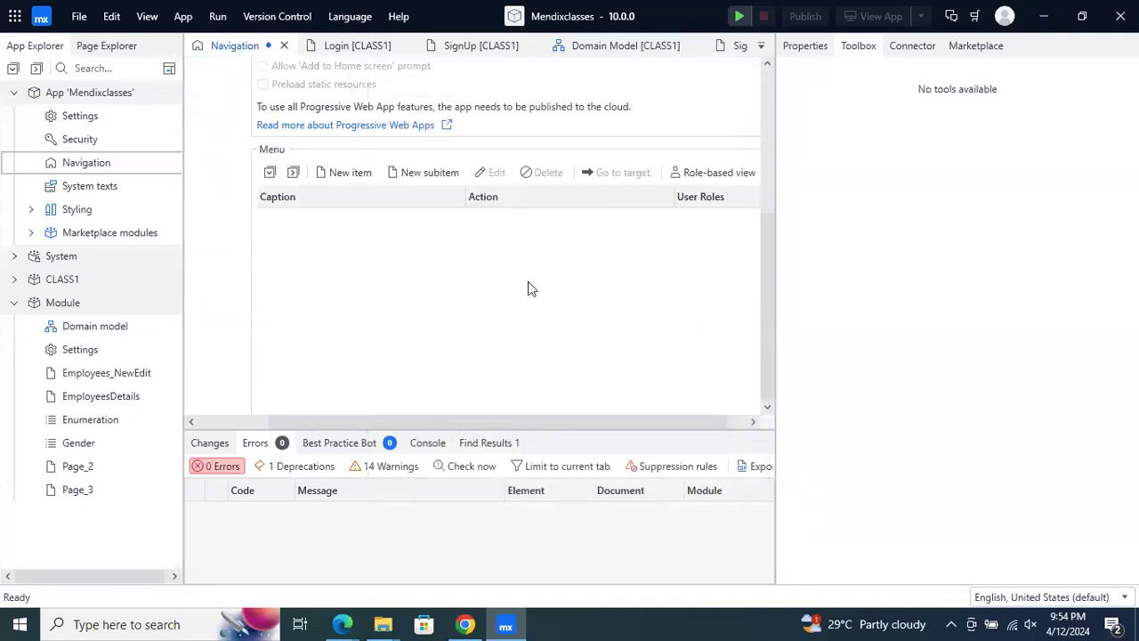
{"action": "scroll", "coordinate": [528, 288], "scroll_direction": "up", "scroll_amount": 4}
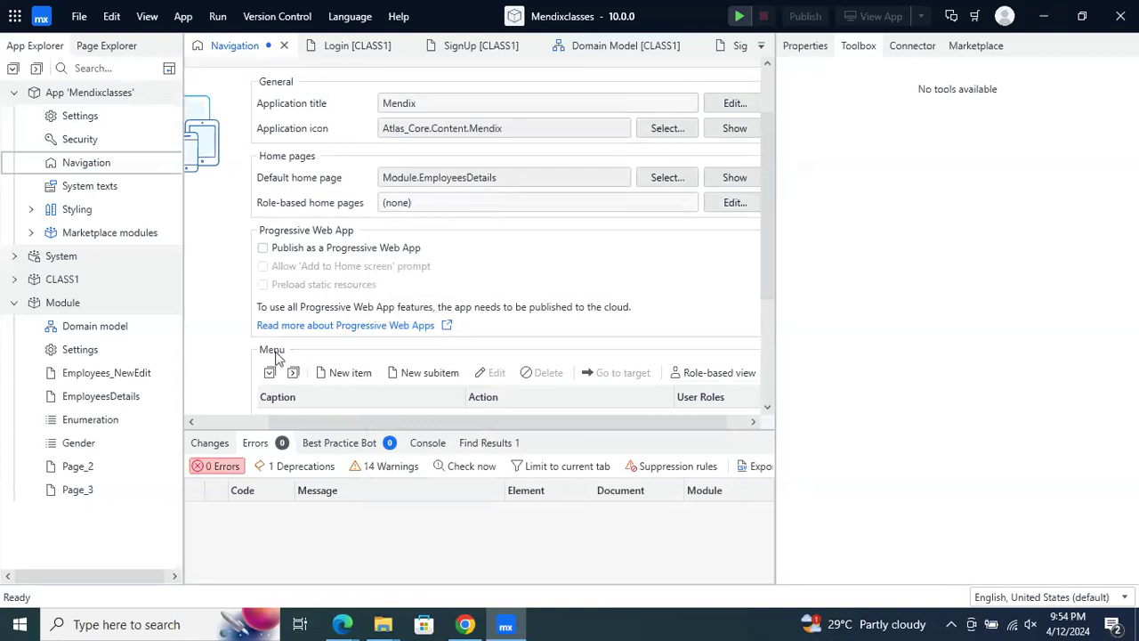
{"action": "scroll", "coordinate": [325, 368], "scroll_direction": "down", "scroll_amount": 1}
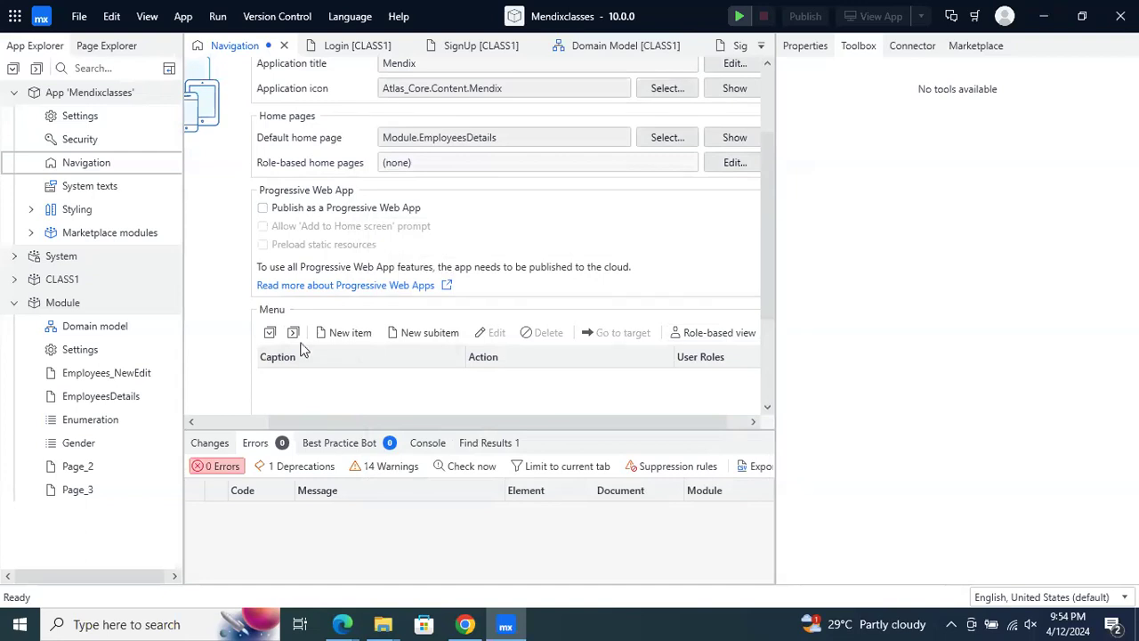
{"action": "left_click", "coordinate": [348, 331]}
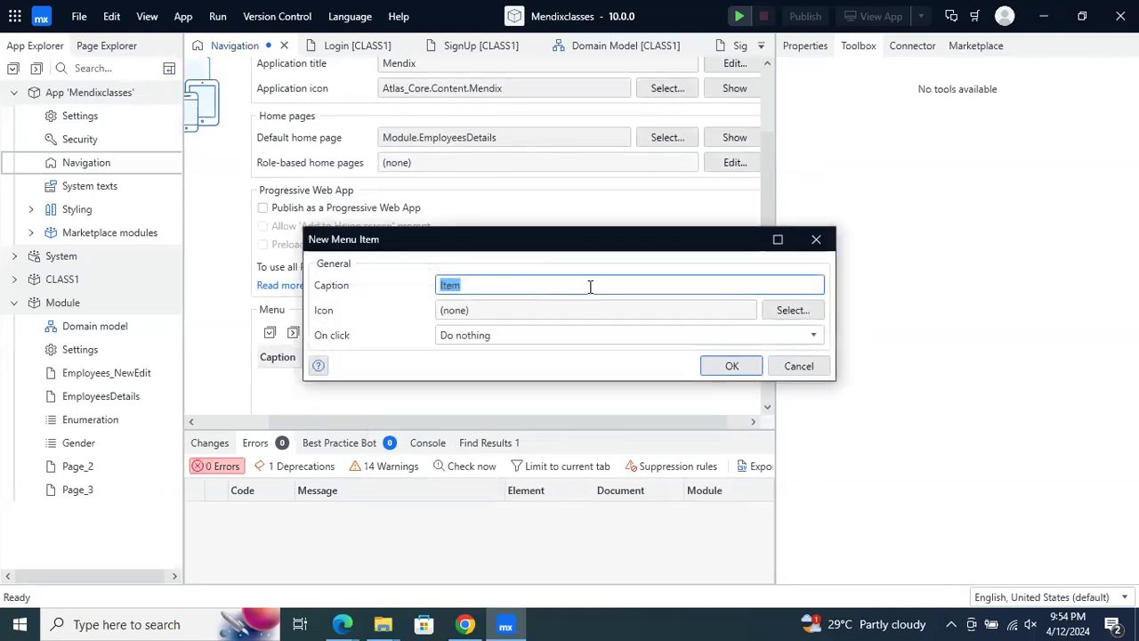
{"action": "type", "text": "E"}
{"action": "left_click", "coordinate": [782, 334]}
{"action": "left_click", "coordinate": [782, 334]}
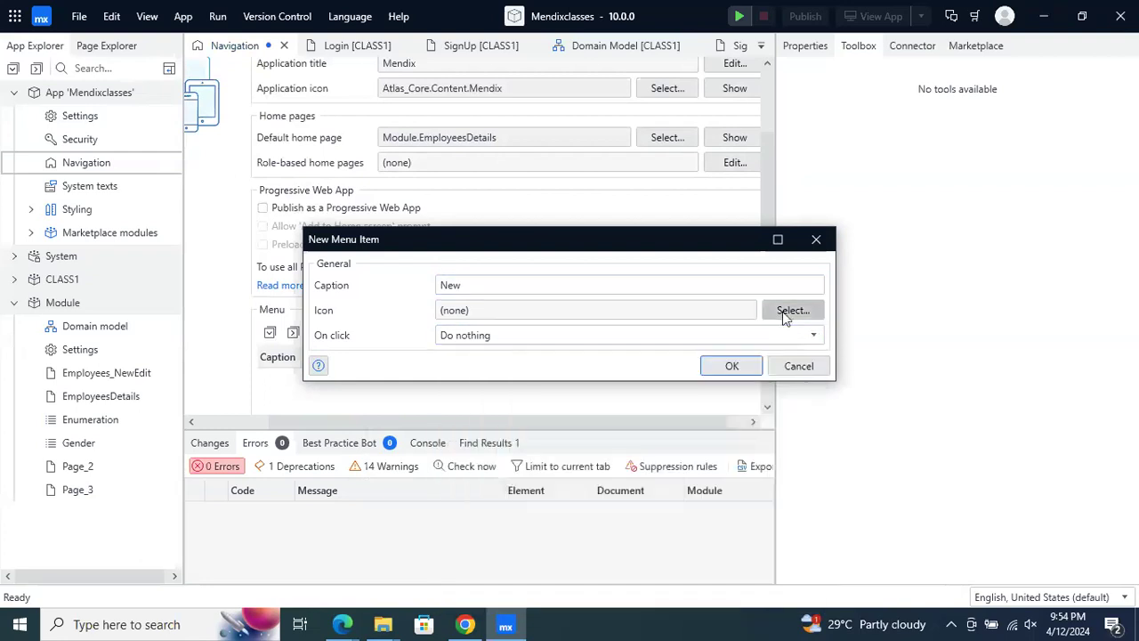
{"action": "left_click", "coordinate": [793, 310]}
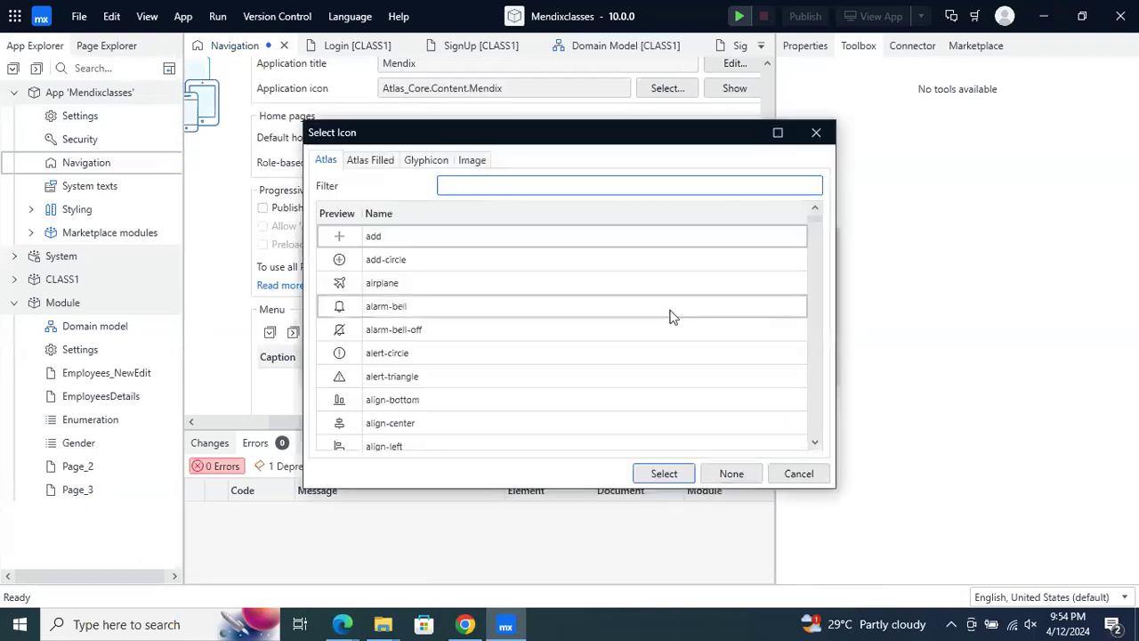
{"action": "left_click", "coordinate": [345, 259]}
{"action": "left_click", "coordinate": [660, 473]}
Set the menu item's on-click action to Create object for the Employees entity with Page_2 as its page, and confirm the item
{"action": "left_click", "coordinate": [658, 337]}
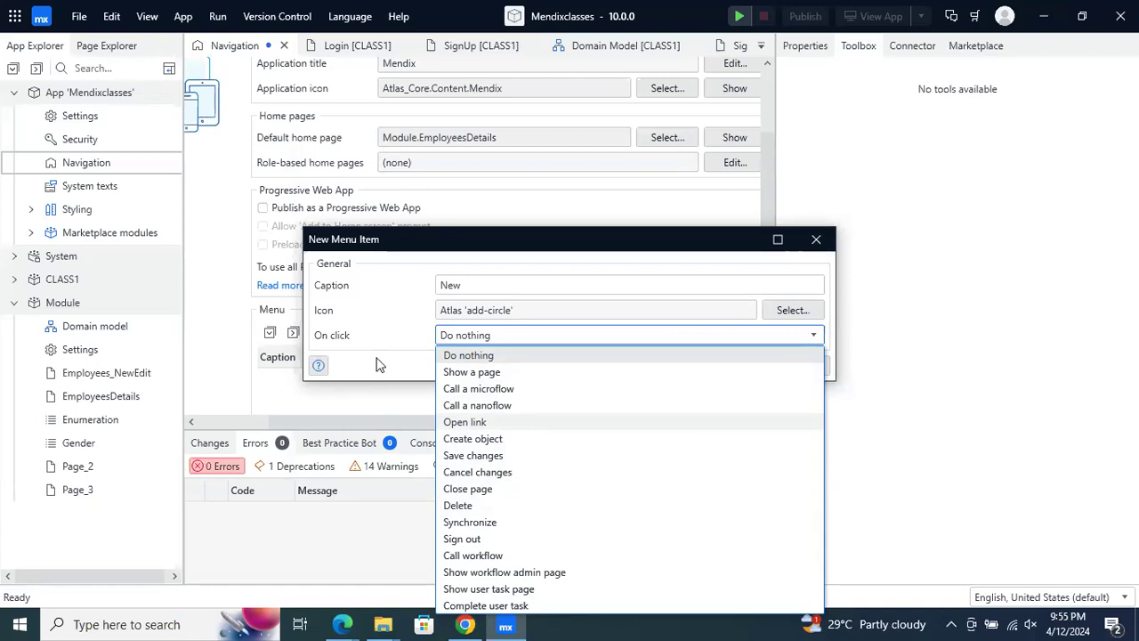
{"action": "left_click", "coordinate": [450, 440]}
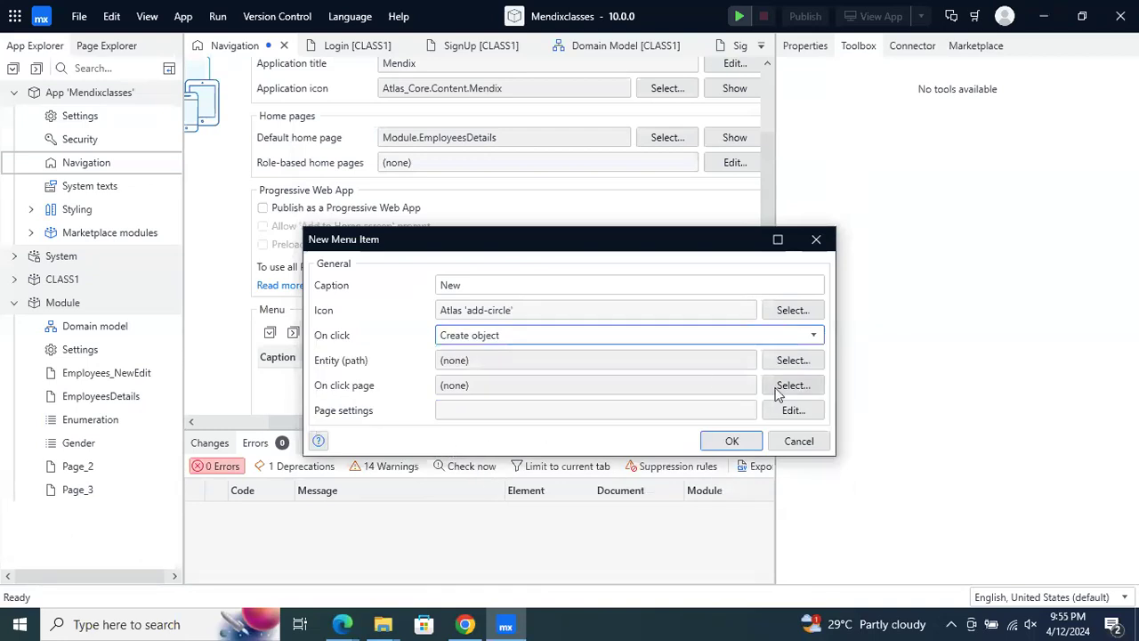
{"action": "left_click", "coordinate": [793, 361]}
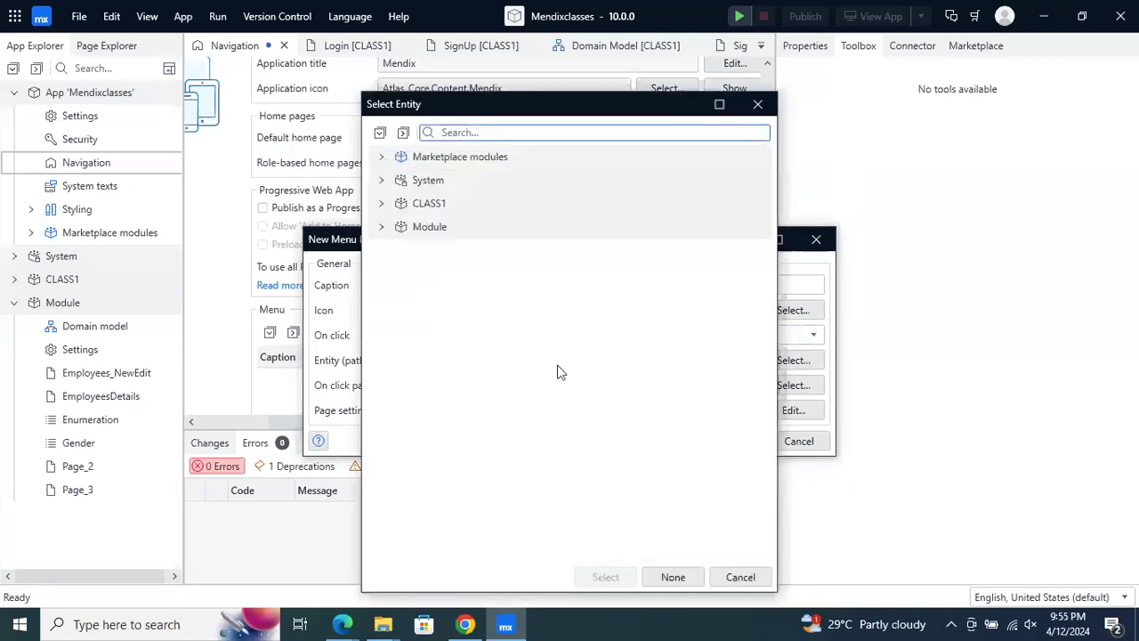
{"action": "left_click", "coordinate": [380, 227]}
{"action": "left_click", "coordinate": [458, 256]}
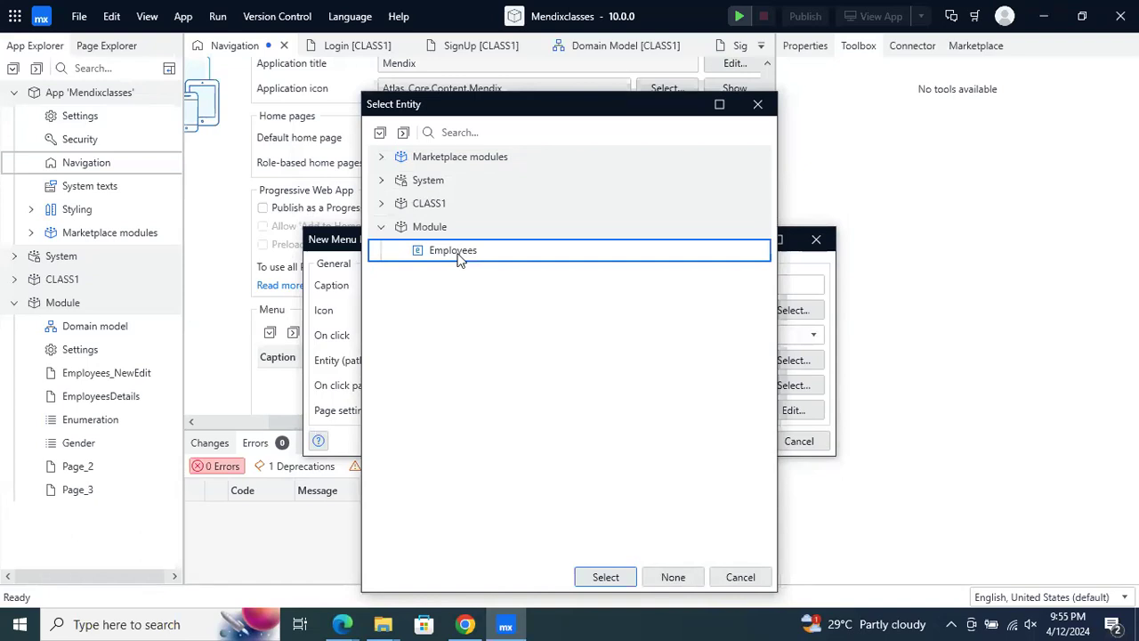
{"action": "left_click", "coordinate": [604, 577]}
{"action": "left_click", "coordinate": [791, 385]}
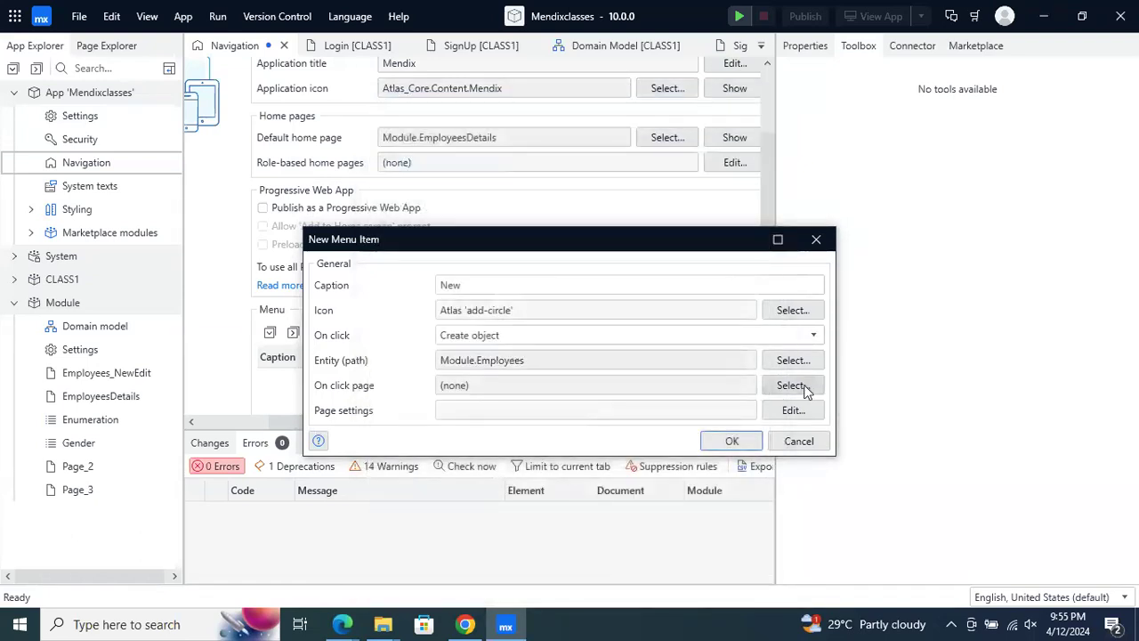
{"action": "left_click", "coordinate": [382, 228]}
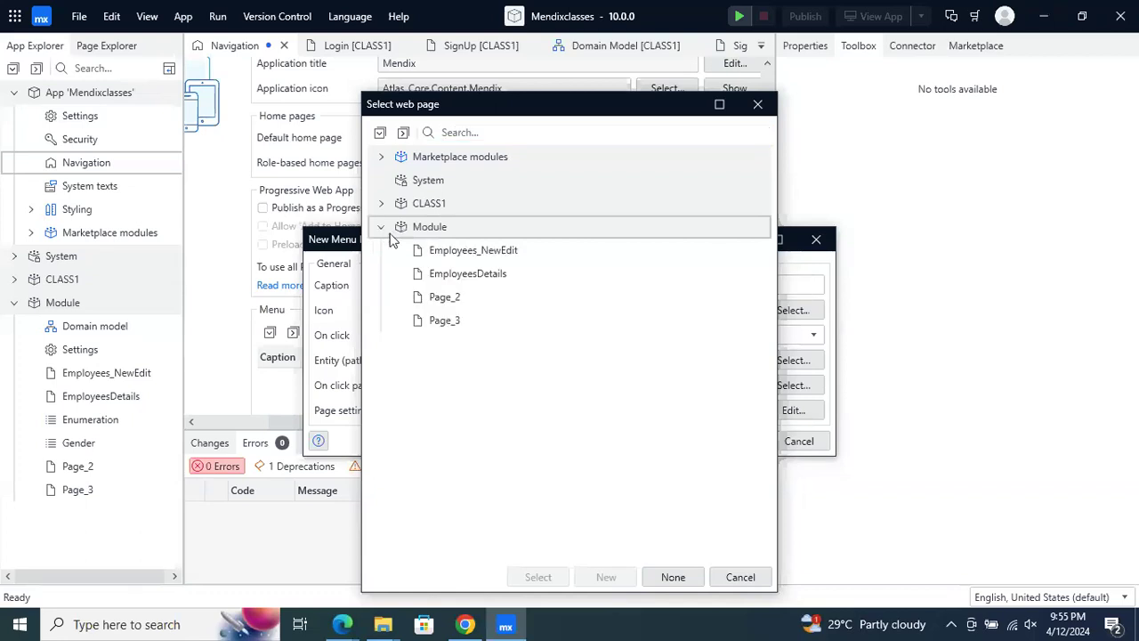
{"action": "left_click", "coordinate": [471, 313]}
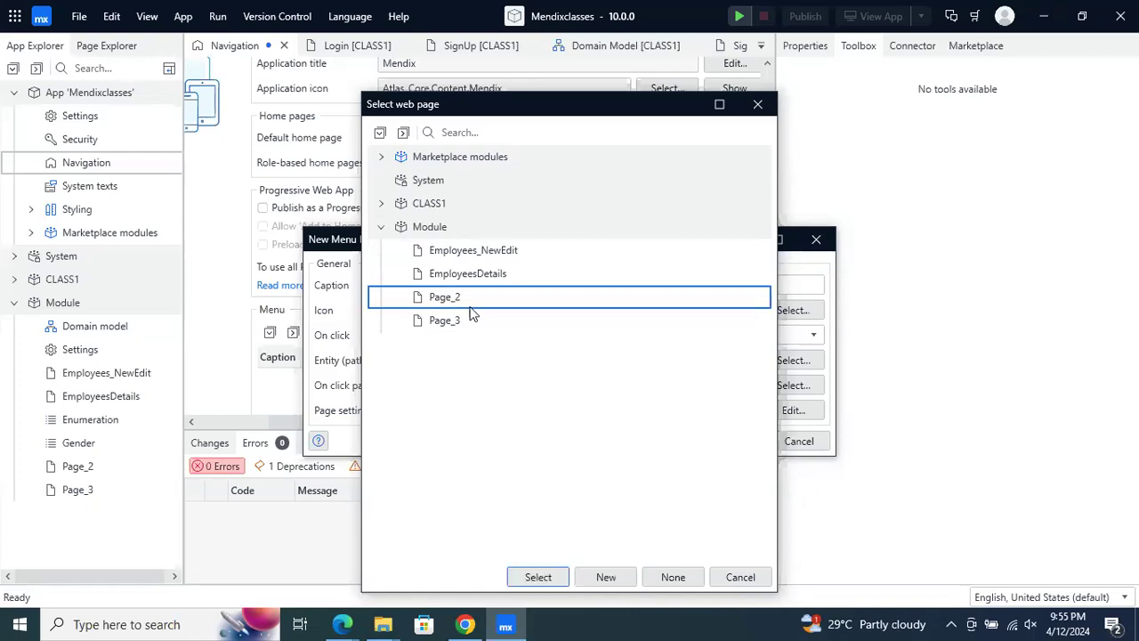
{"action": "left_click", "coordinate": [544, 577]}
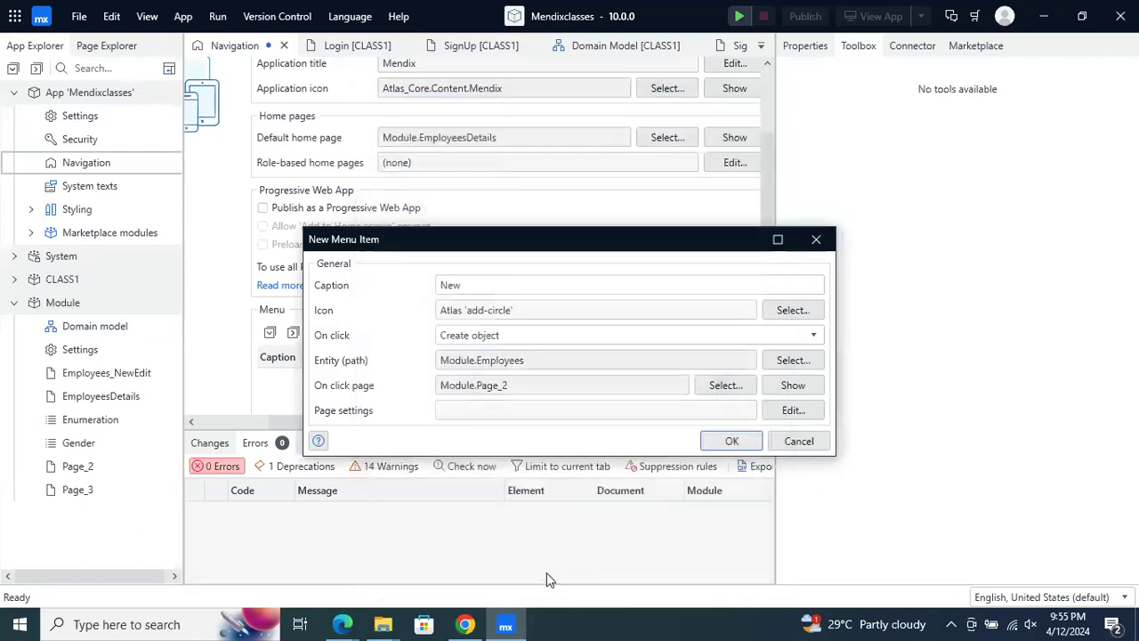
{"action": "left_click", "coordinate": [729, 441]}
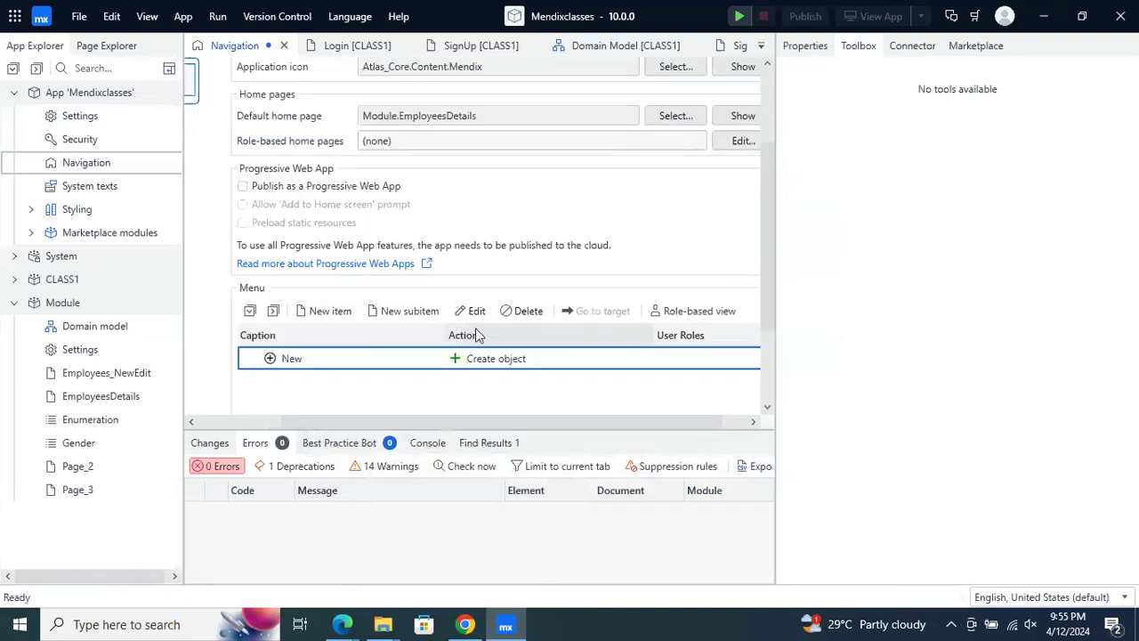
Open the EmployeesDetails page and try to run the app locally, saving all unsaved documents
{"action": "scroll", "coordinate": [487, 371], "scroll_direction": "up", "scroll_amount": 3}
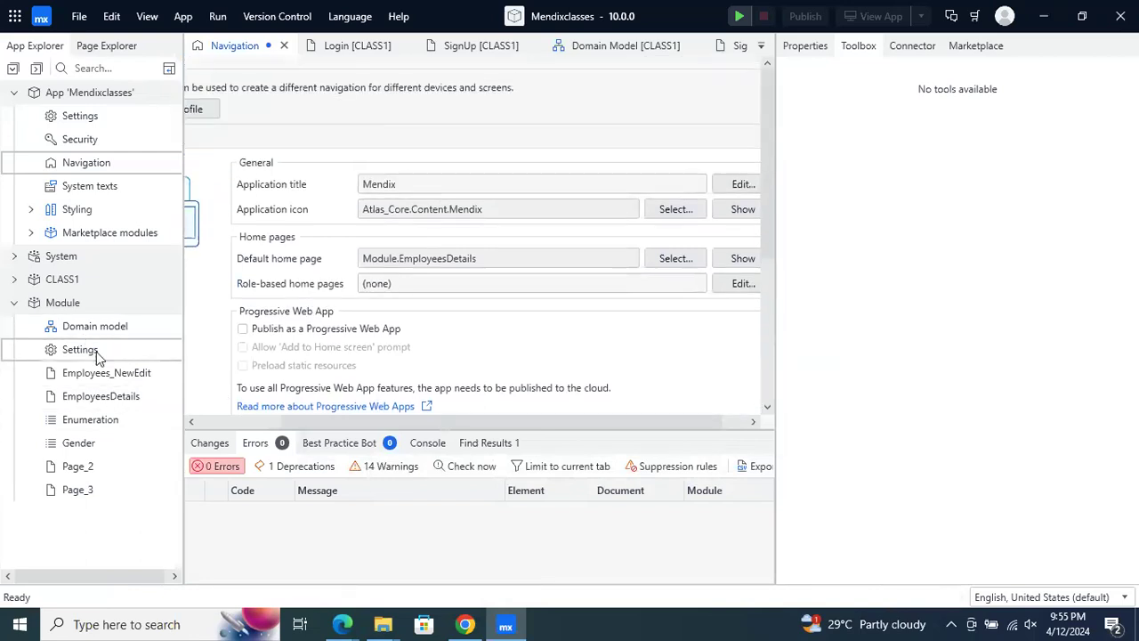
{"action": "double_click", "coordinate": [117, 397]}
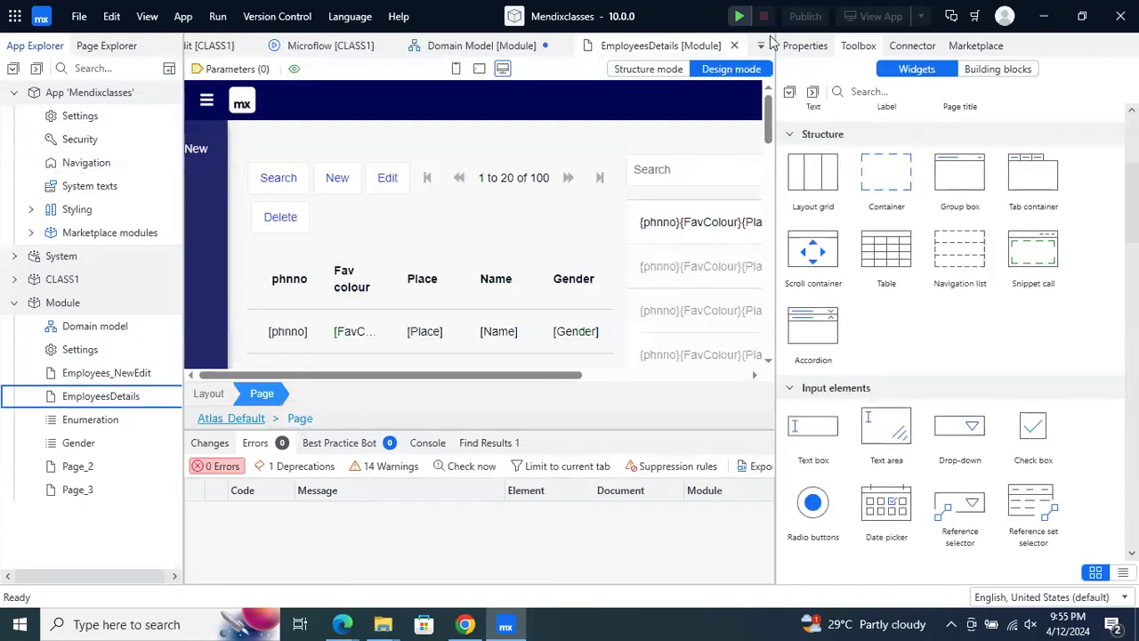
{"action": "left_click", "coordinate": [741, 18]}
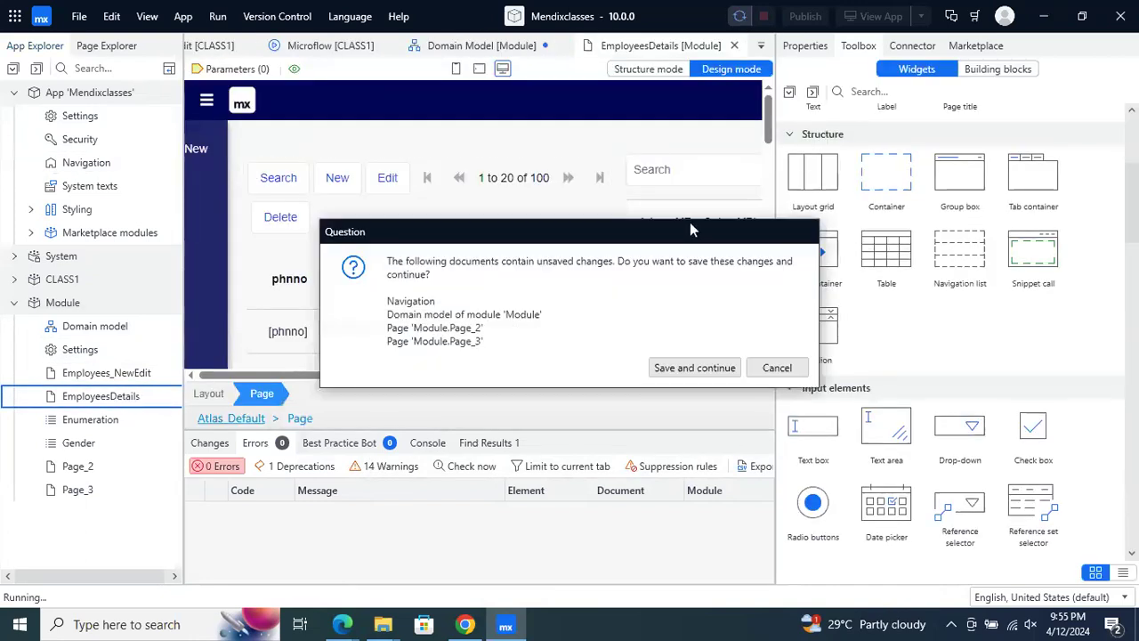
{"action": "left_click", "coordinate": [672, 367]}
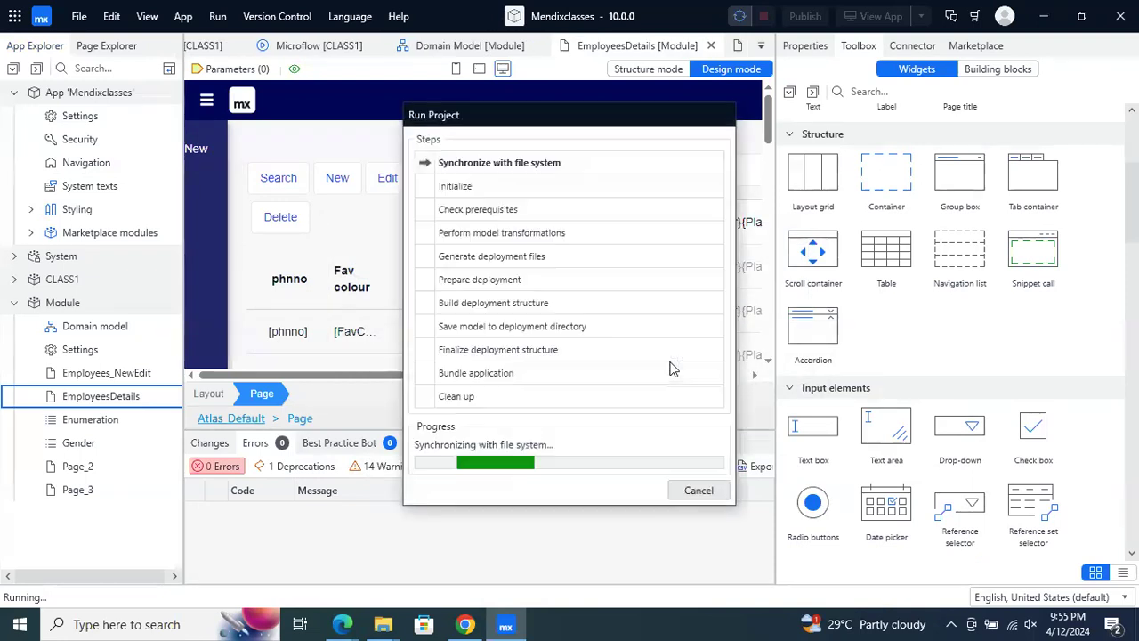
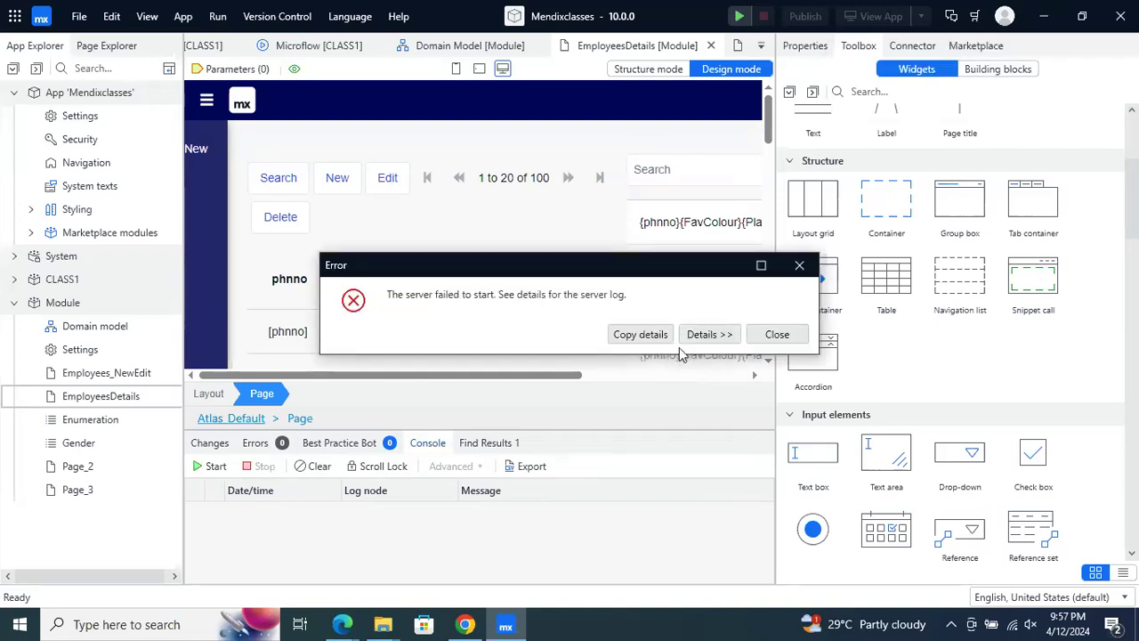
{"action": "left_click", "coordinate": [777, 336]}
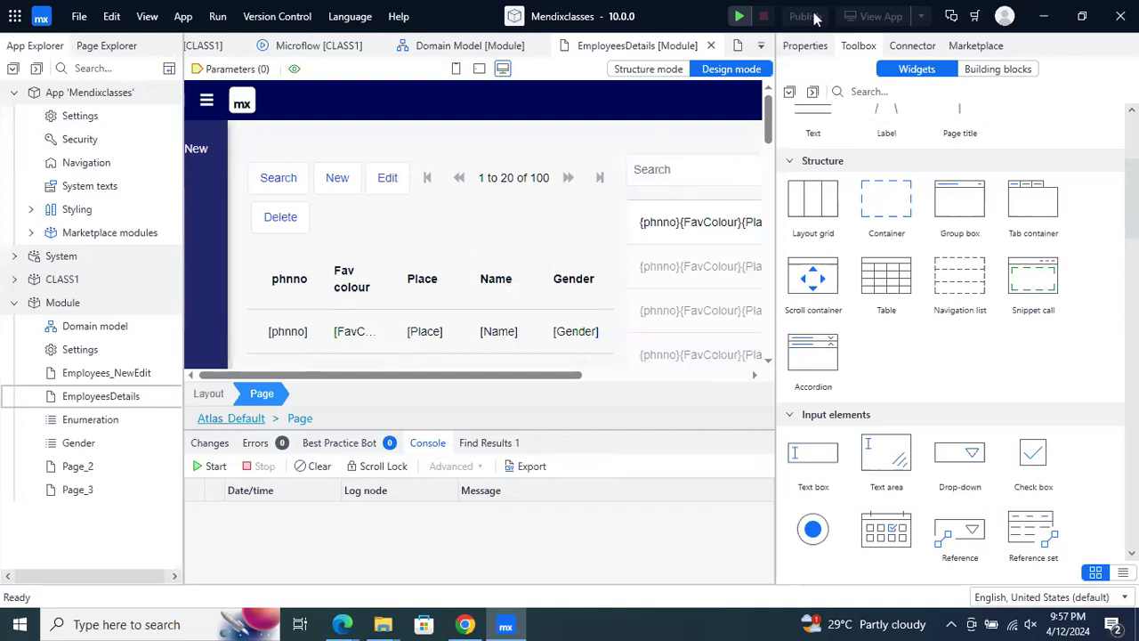
{"action": "double_click", "coordinate": [672, 18]}
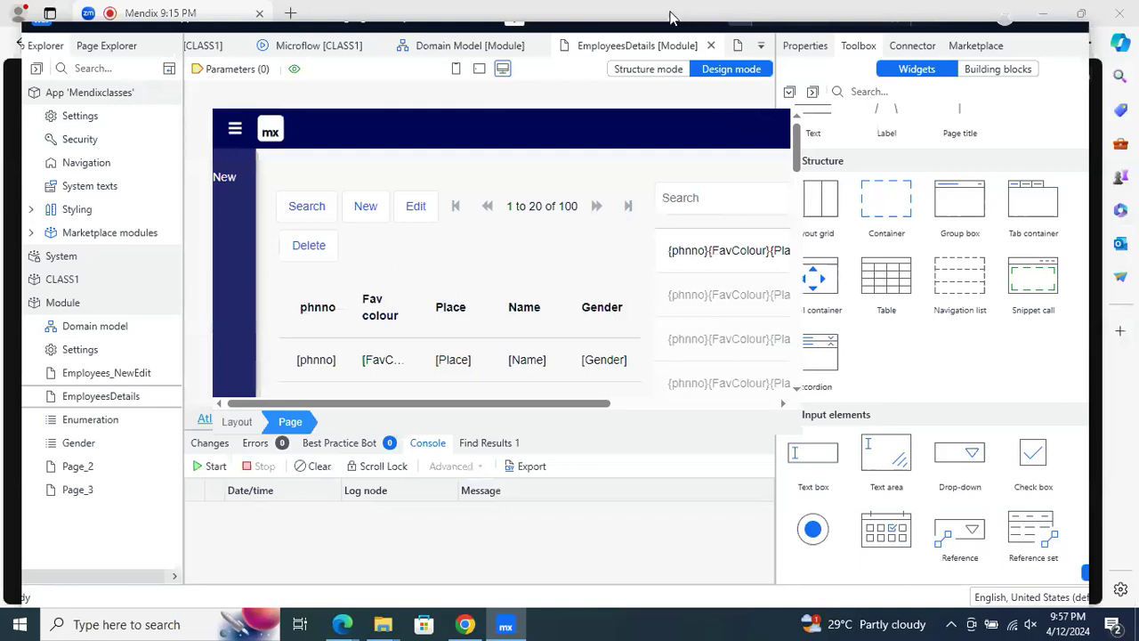
{"action": "double_click", "coordinate": [821, 18]}
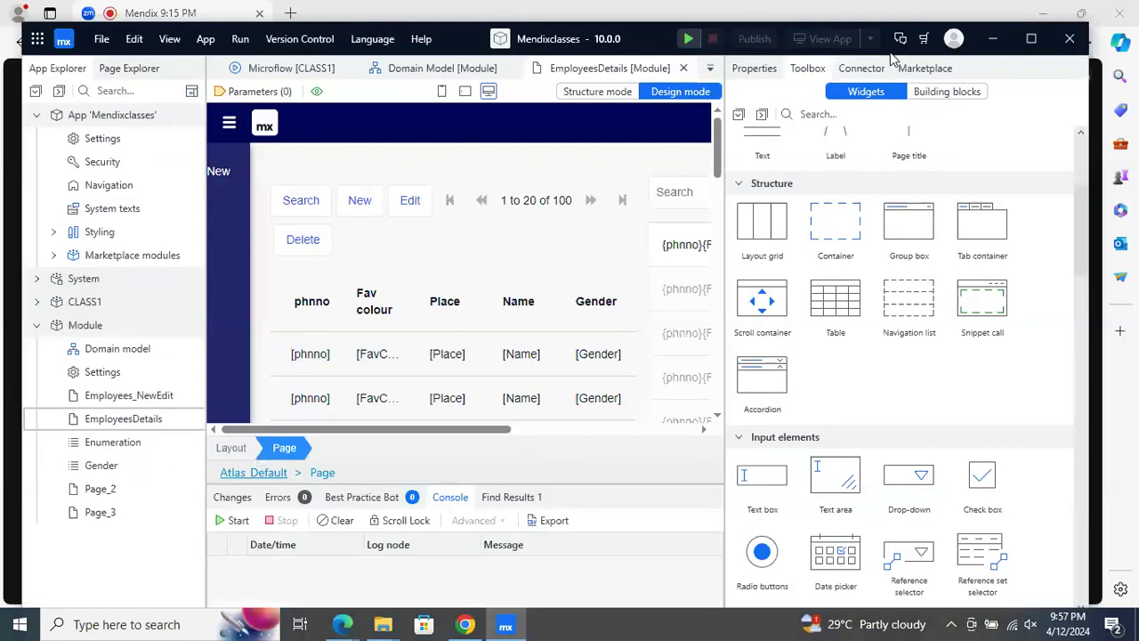
{"action": "double_click", "coordinate": [890, 51]}
Try to run the app again, look through the server log details and close them
{"action": "left_click", "coordinate": [739, 16]}
{"action": "mouse_move", "coordinate": [357, 633]}
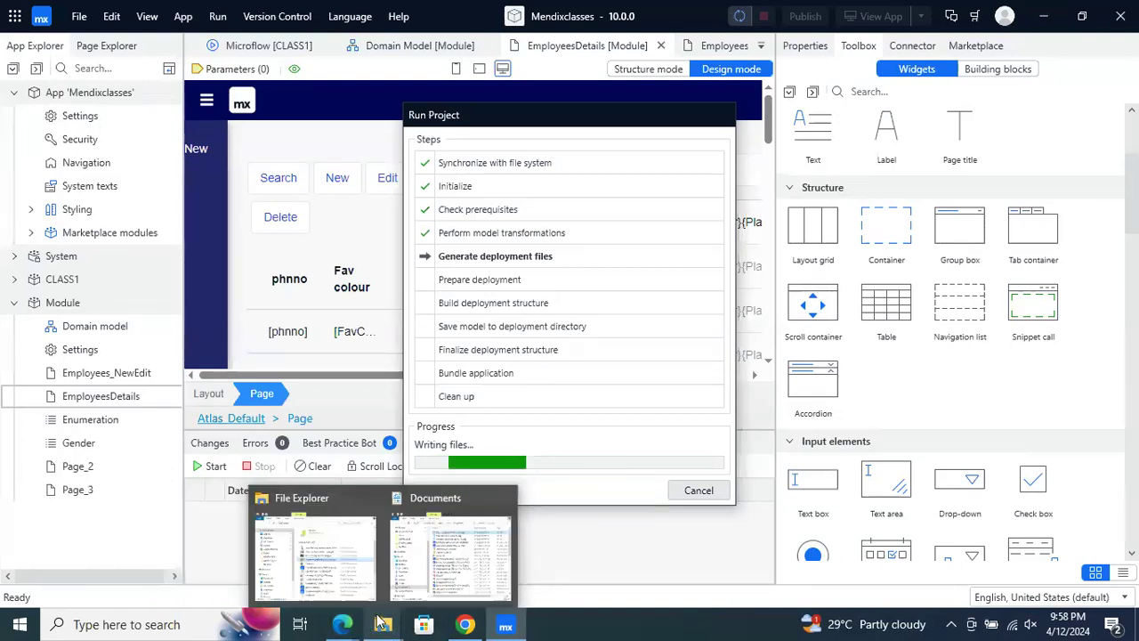
{"action": "mouse_move", "coordinate": [387, 583]}
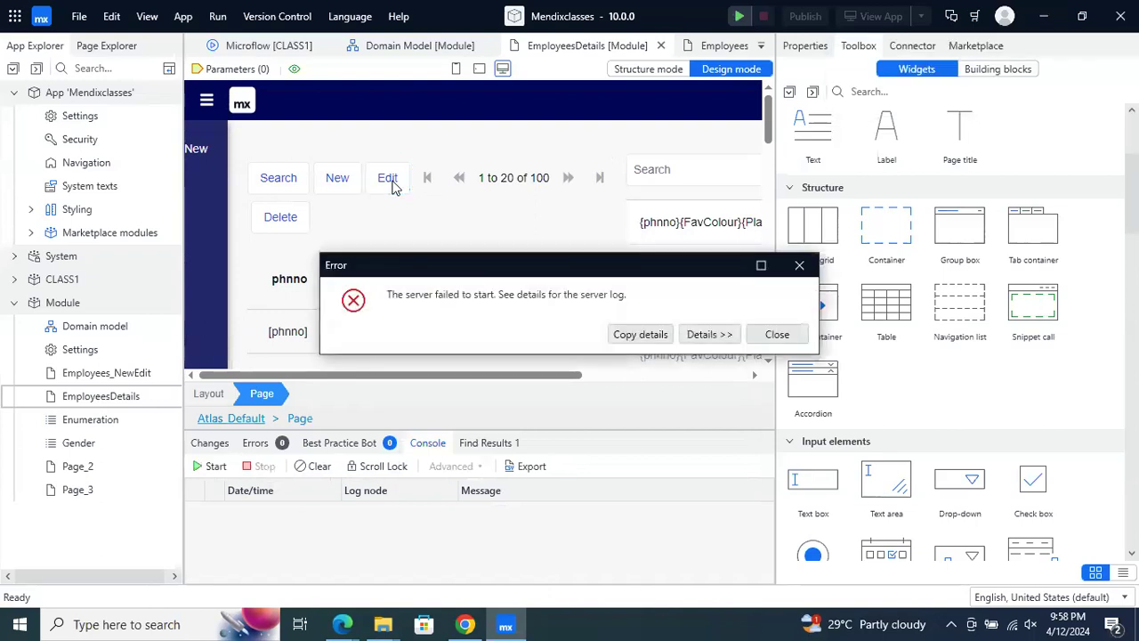
{"action": "left_click", "coordinate": [705, 336]}
{"action": "scroll", "coordinate": [634, 392], "scroll_direction": "down", "scroll_amount": 5}
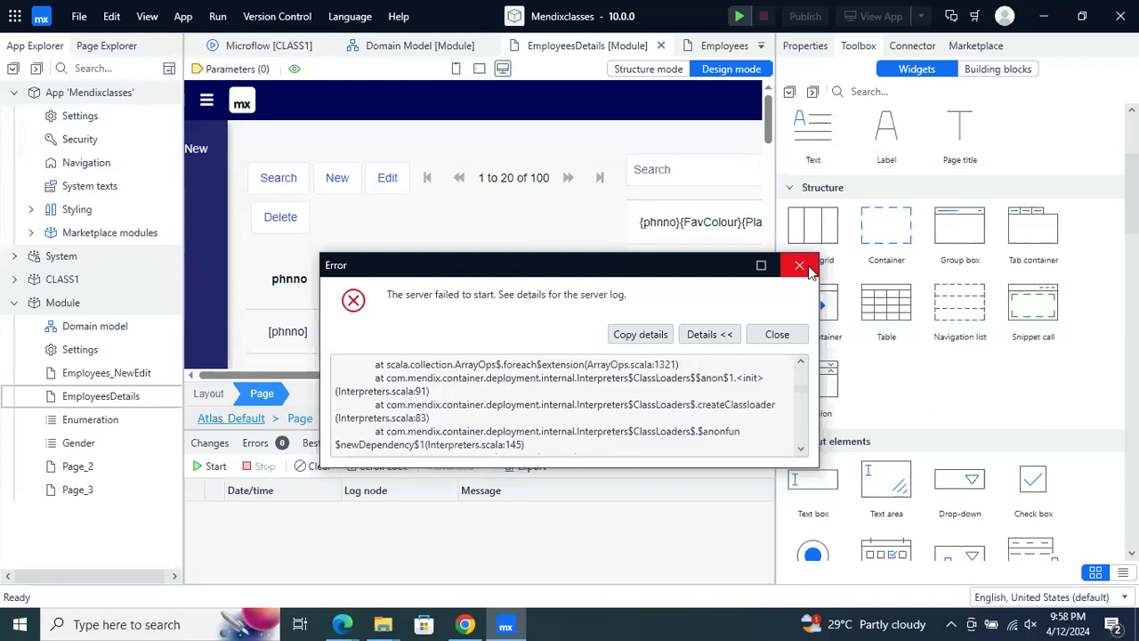
{"action": "left_click", "coordinate": [805, 272]}
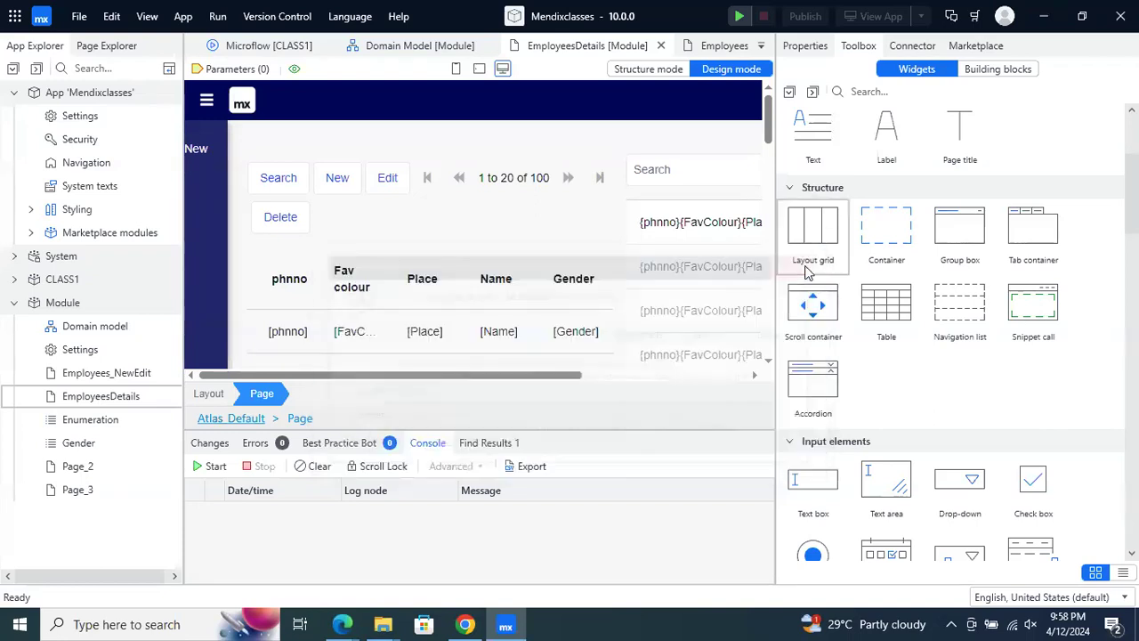
Look through the General and Advanced preferences and close them without changes
{"action": "left_click", "coordinate": [78, 18]}
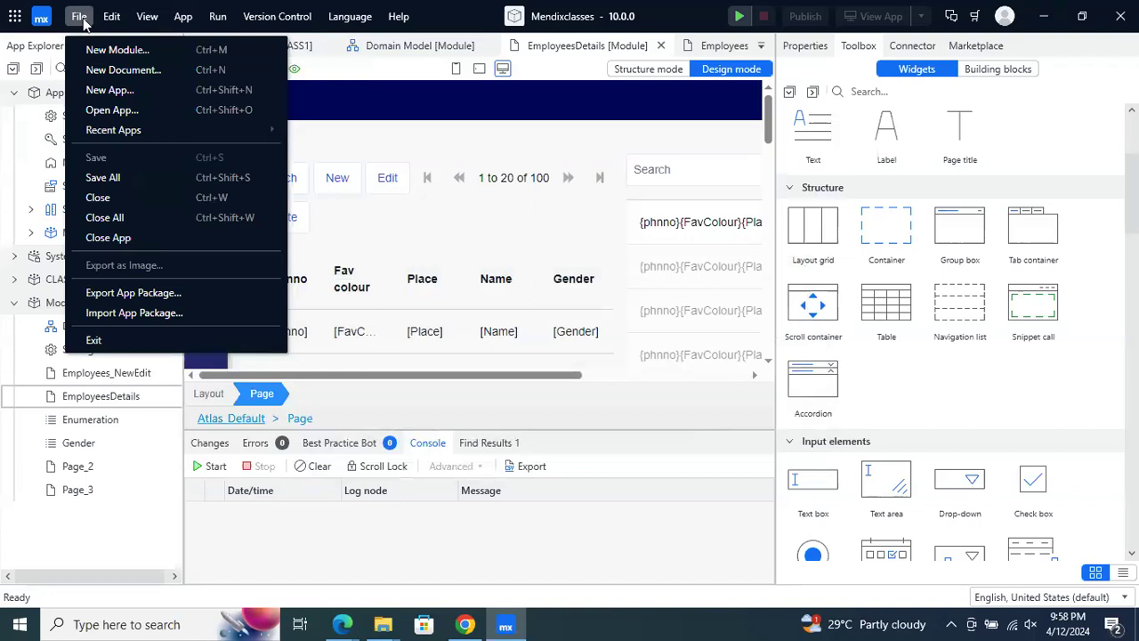
{"action": "mouse_move", "coordinate": [111, 18]}
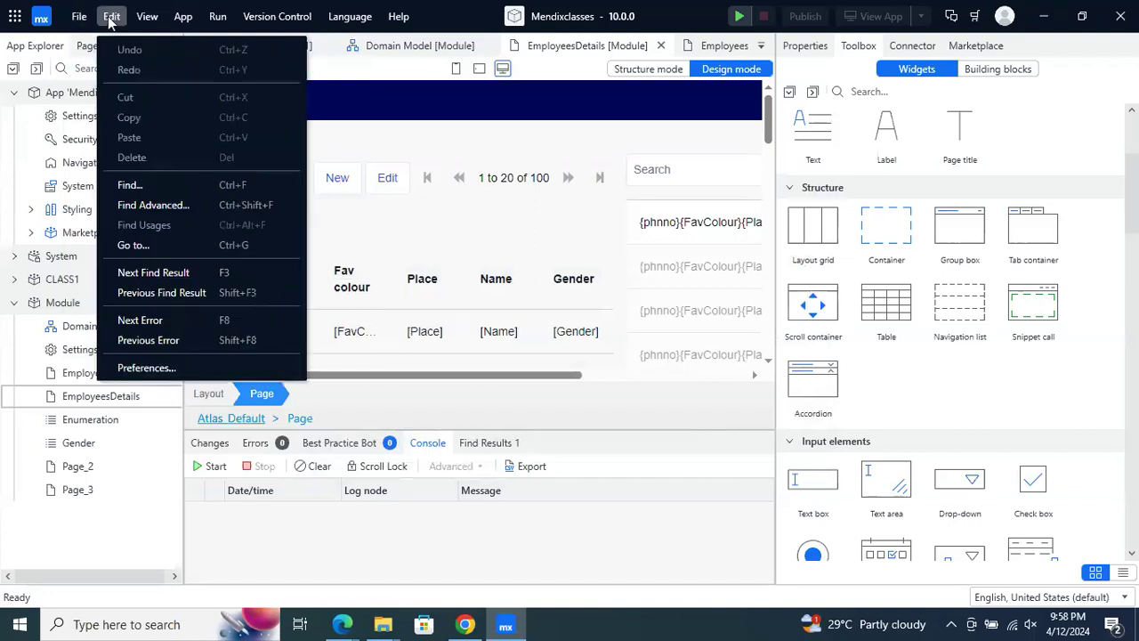
{"action": "left_click", "coordinate": [140, 366]}
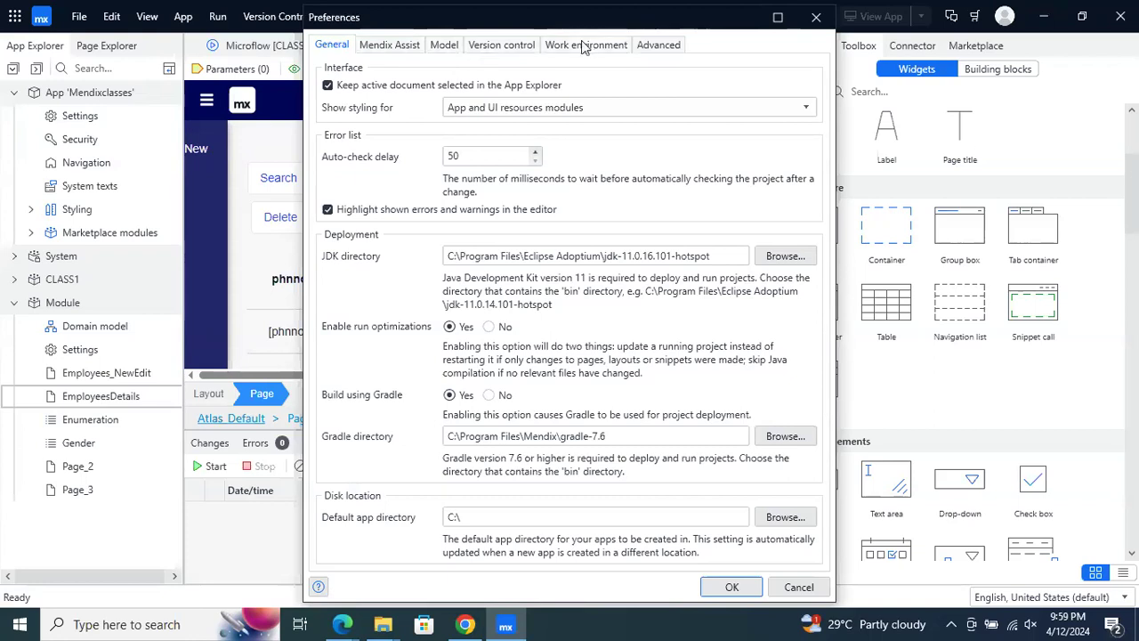
{"action": "left_click", "coordinate": [641, 47]}
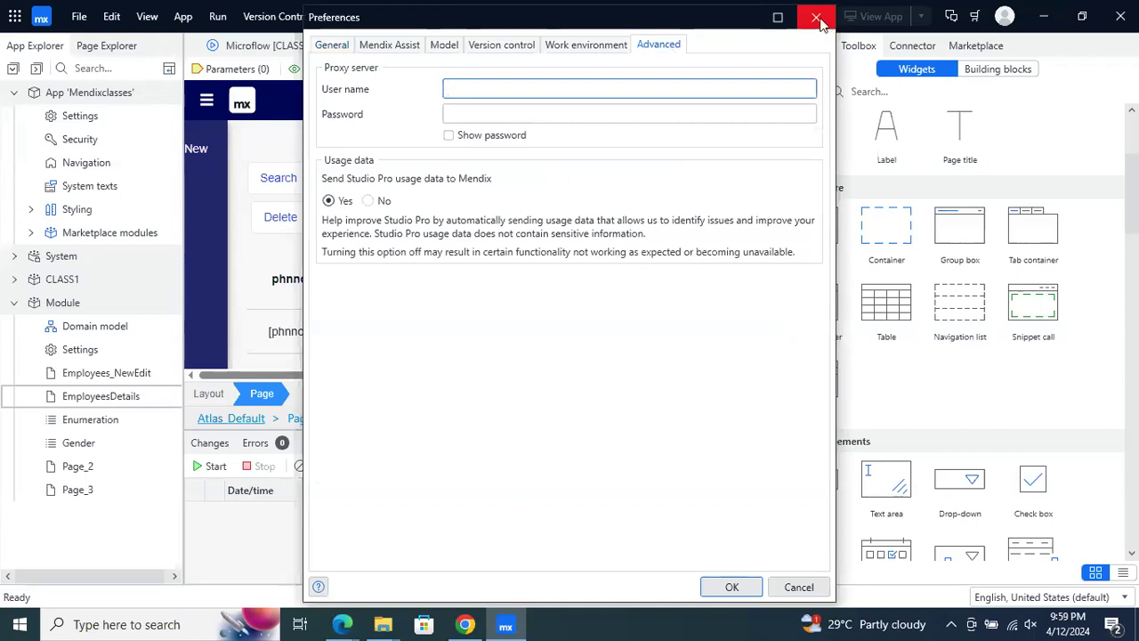
{"action": "left_click", "coordinate": [816, 18]}
Show the app directory in File Explorer and look over its folders and files
{"action": "left_click", "coordinate": [112, 17]}
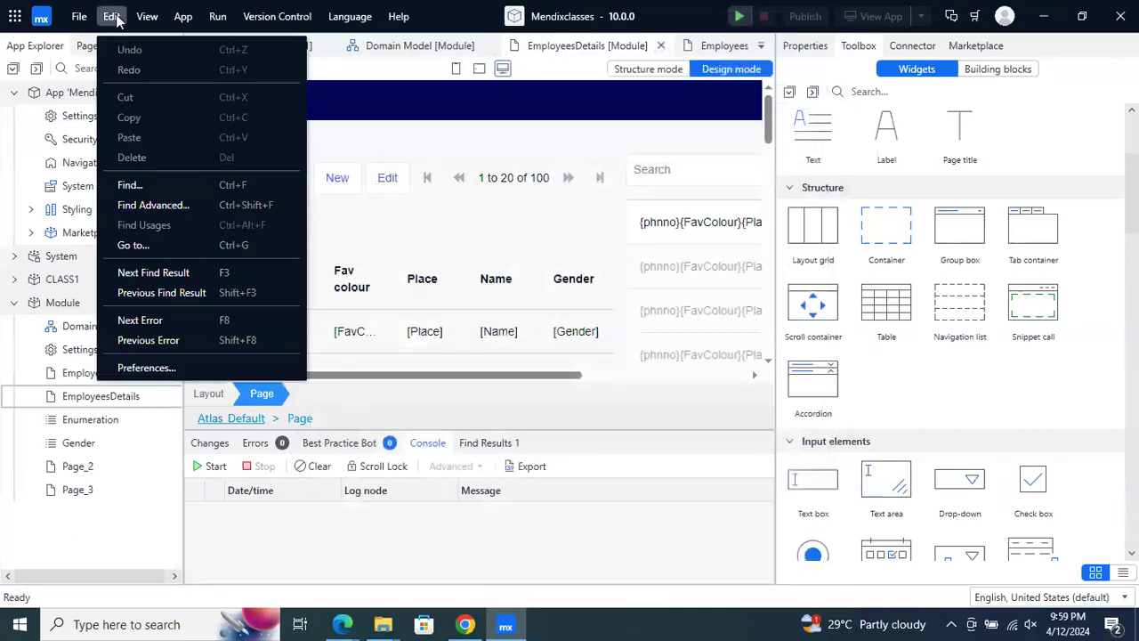
{"action": "mouse_move", "coordinate": [147, 19]}
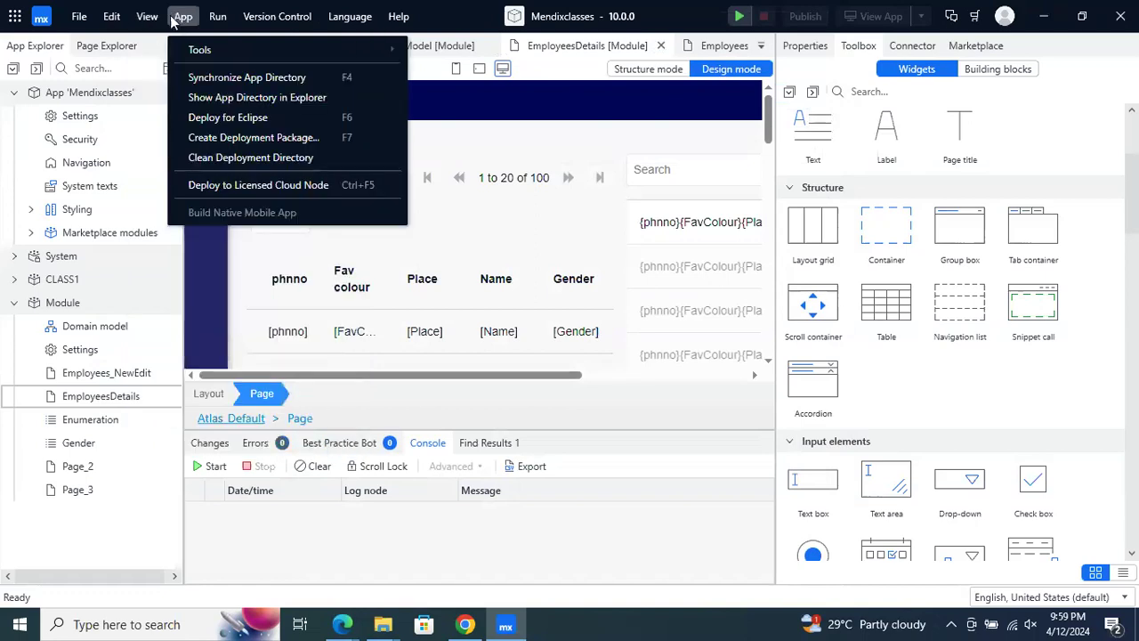
{"action": "left_click", "coordinate": [173, 20]}
{"action": "left_click", "coordinate": [176, 24]}
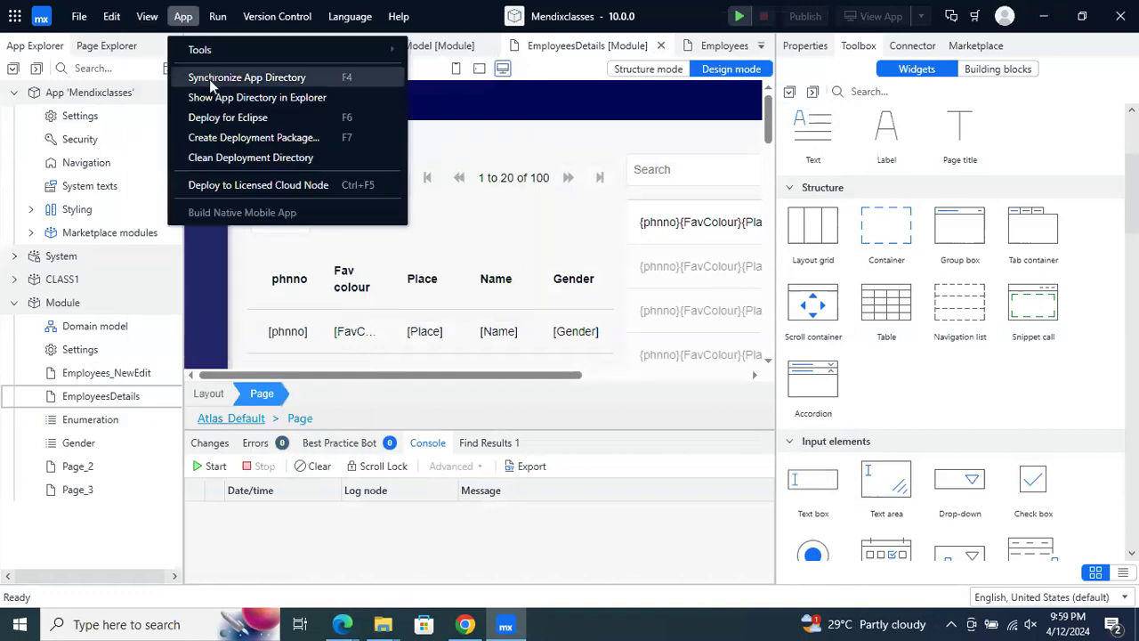
{"action": "left_click", "coordinate": [208, 98]}
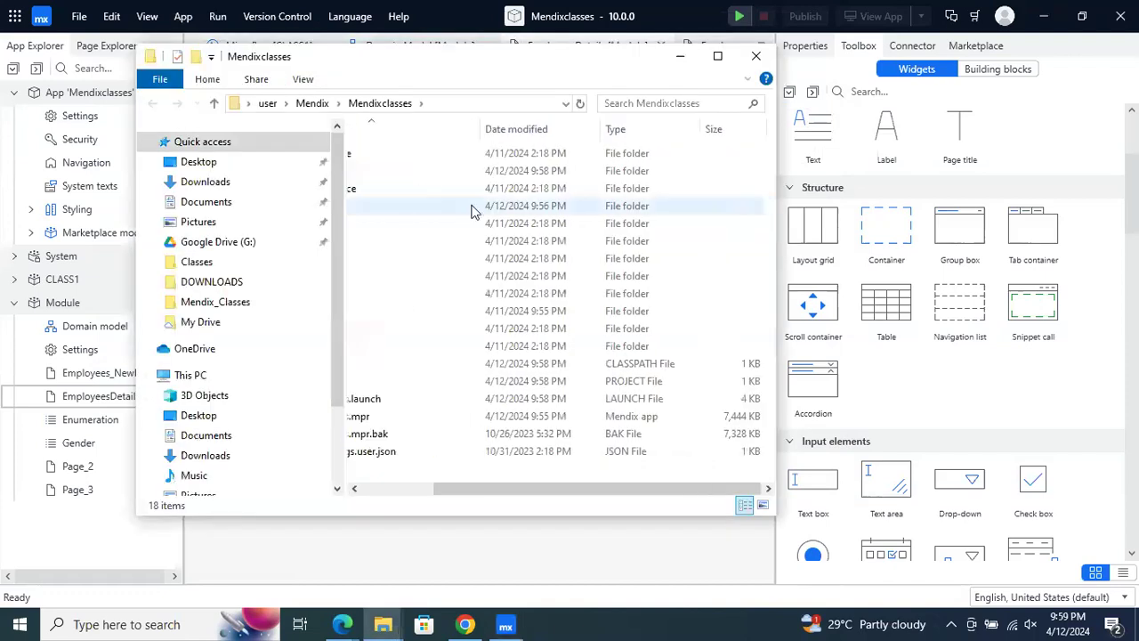
{"action": "mouse_move", "coordinate": [540, 490]}
{"action": "left_mouse_down"}
{"action": "mouse_move", "coordinate": [472, 485]}
{"action": "mouse_move", "coordinate": [525, 483]}
{"action": "left_mouse_up"}
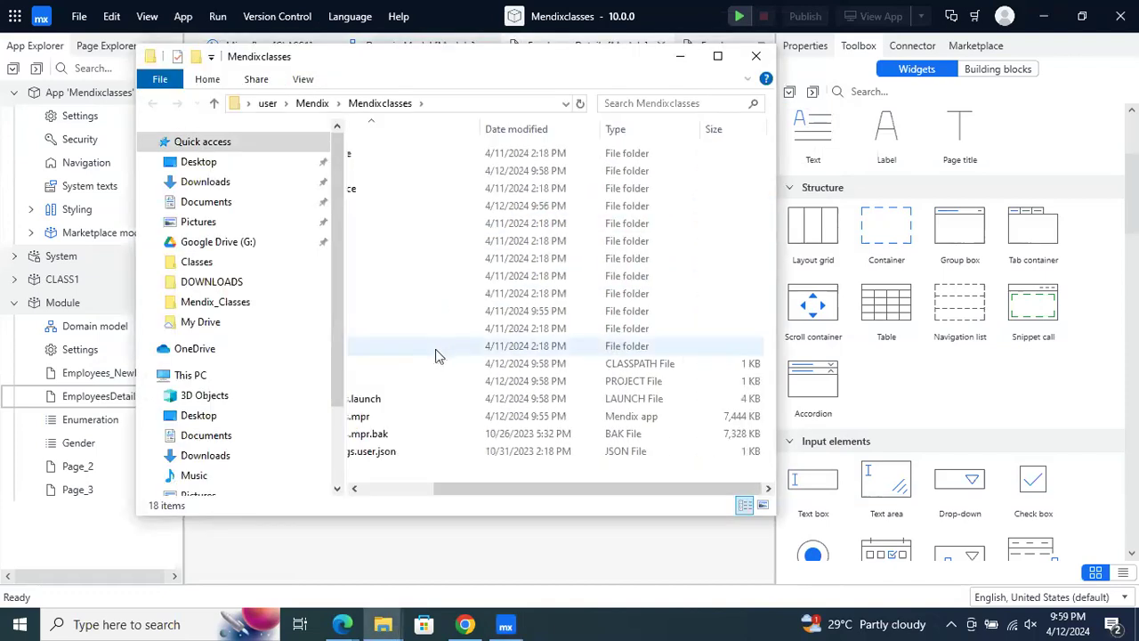
{"action": "left_click_drag", "start_coordinate": [452, 488], "coordinate": [378, 489]}
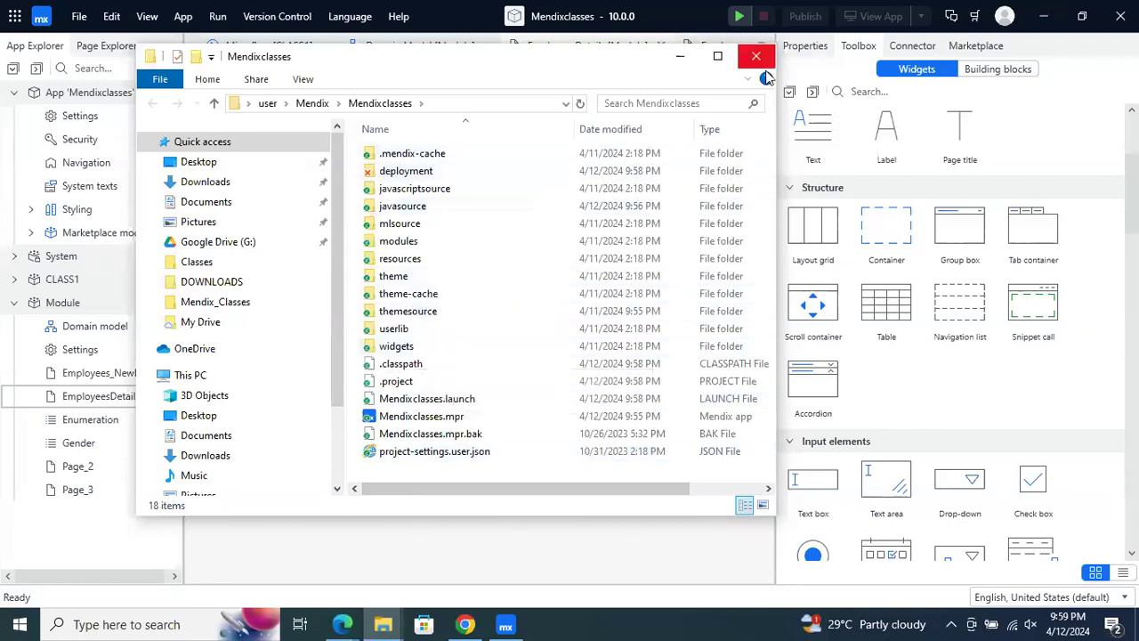
Look inside the modules folder of .mendix-cache and close the File Explorer window
{"action": "left_click", "coordinate": [425, 157]}
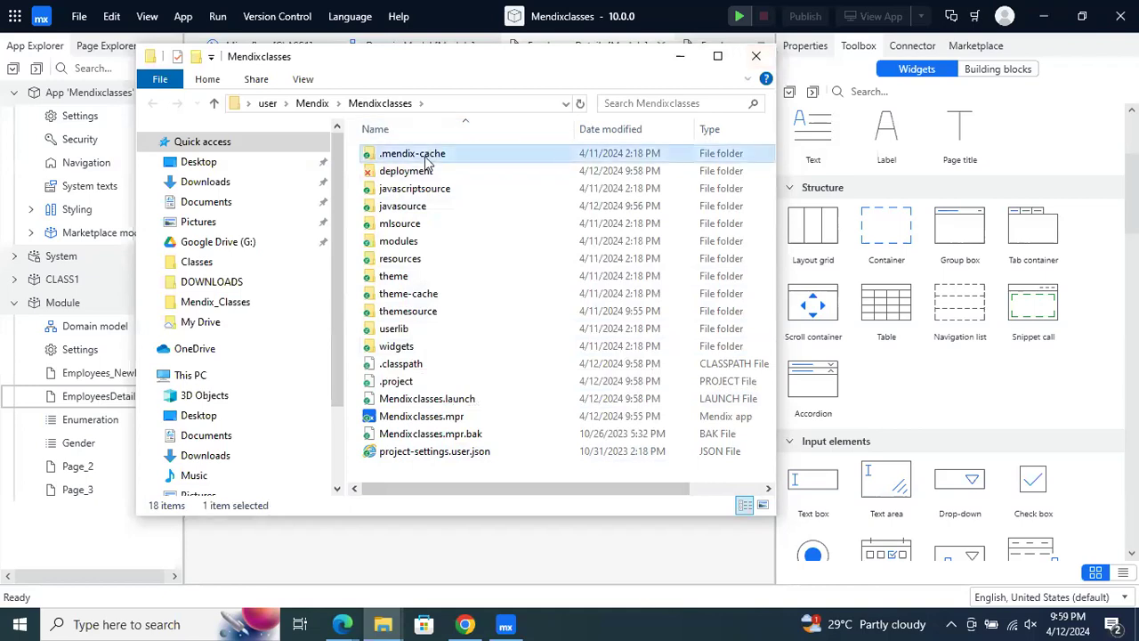
{"action": "double_click", "coordinate": [427, 158]}
{"action": "double_click", "coordinate": [427, 157]}
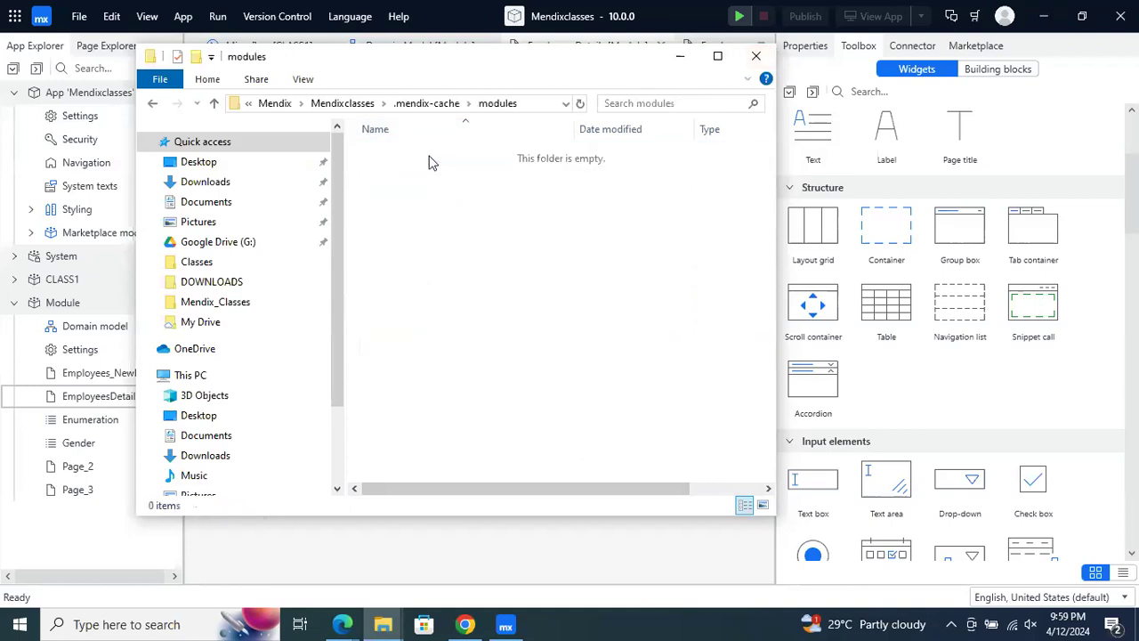
{"action": "left_click", "coordinate": [754, 60]}
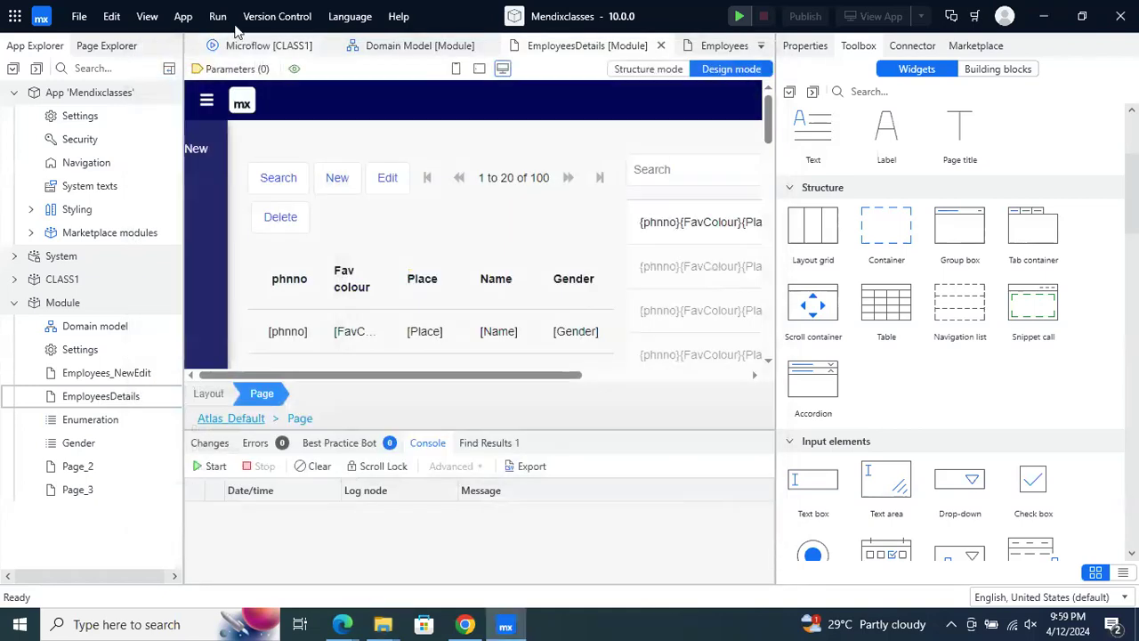
Clean the app's deployment directory
{"action": "left_click", "coordinate": [393, 17]}
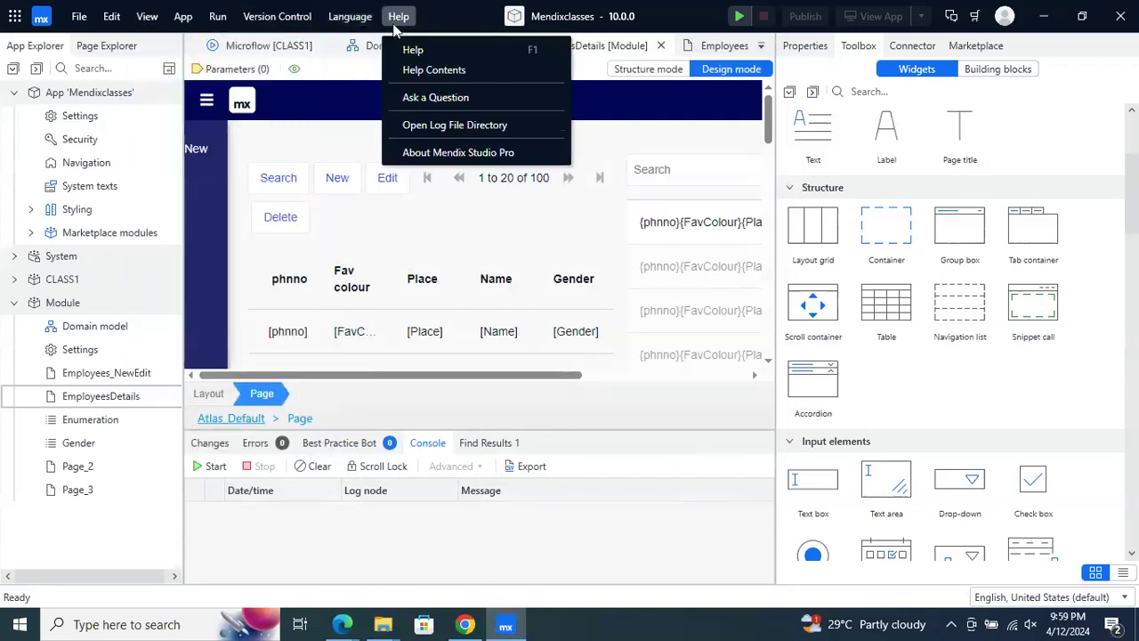
{"action": "left_click", "coordinate": [182, 17]}
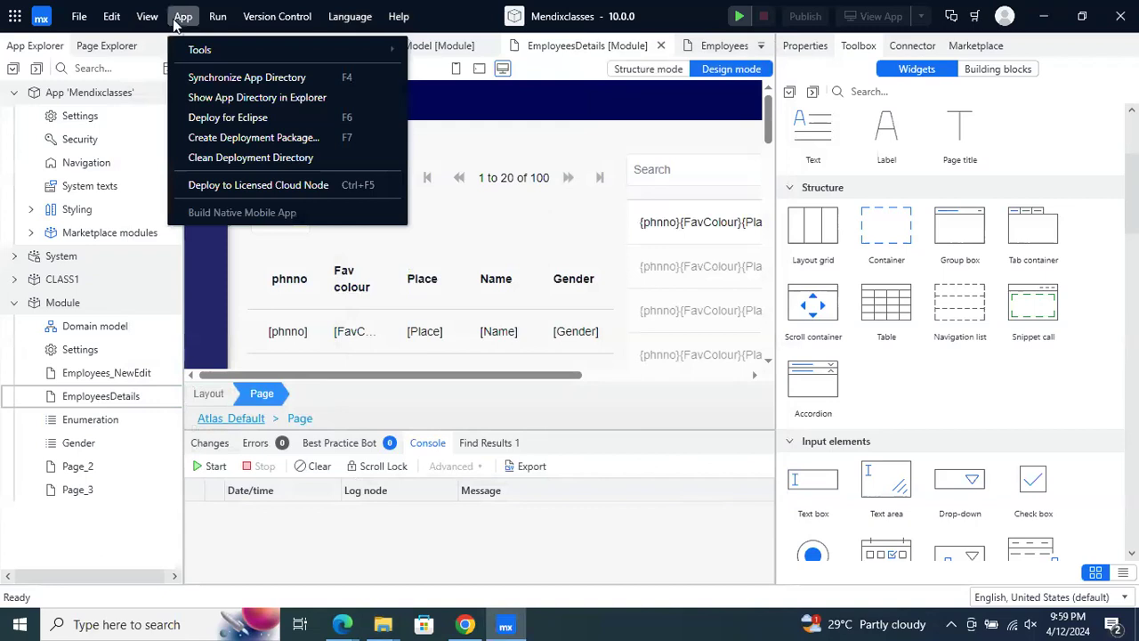
{"action": "left_click", "coordinate": [175, 19]}
{"action": "left_click", "coordinate": [182, 18]}
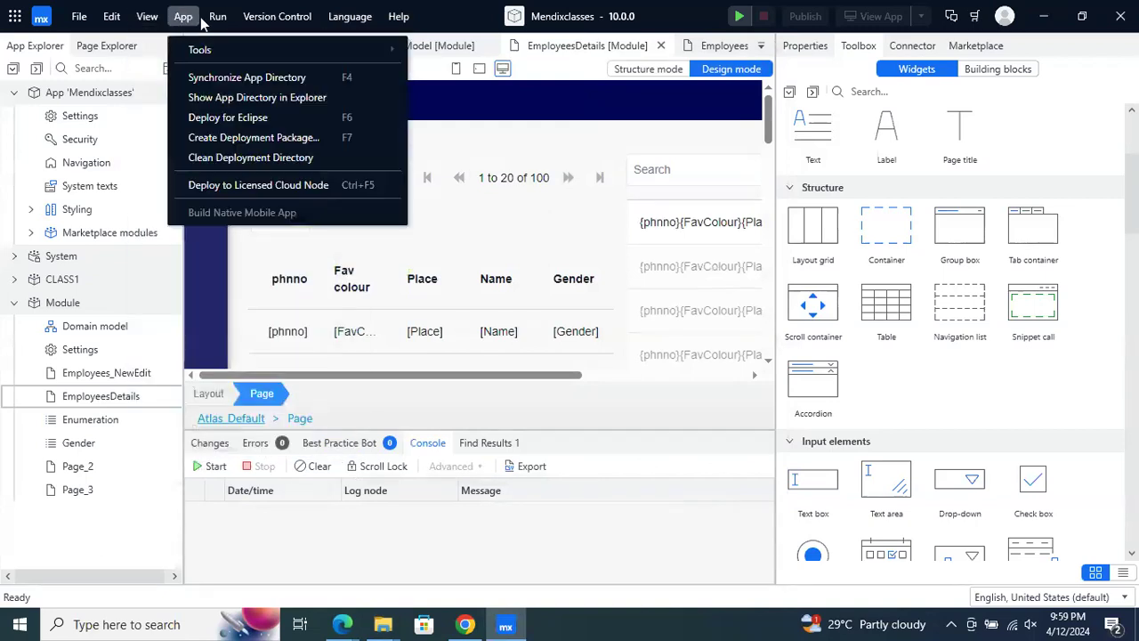
{"action": "left_click", "coordinate": [207, 158]}
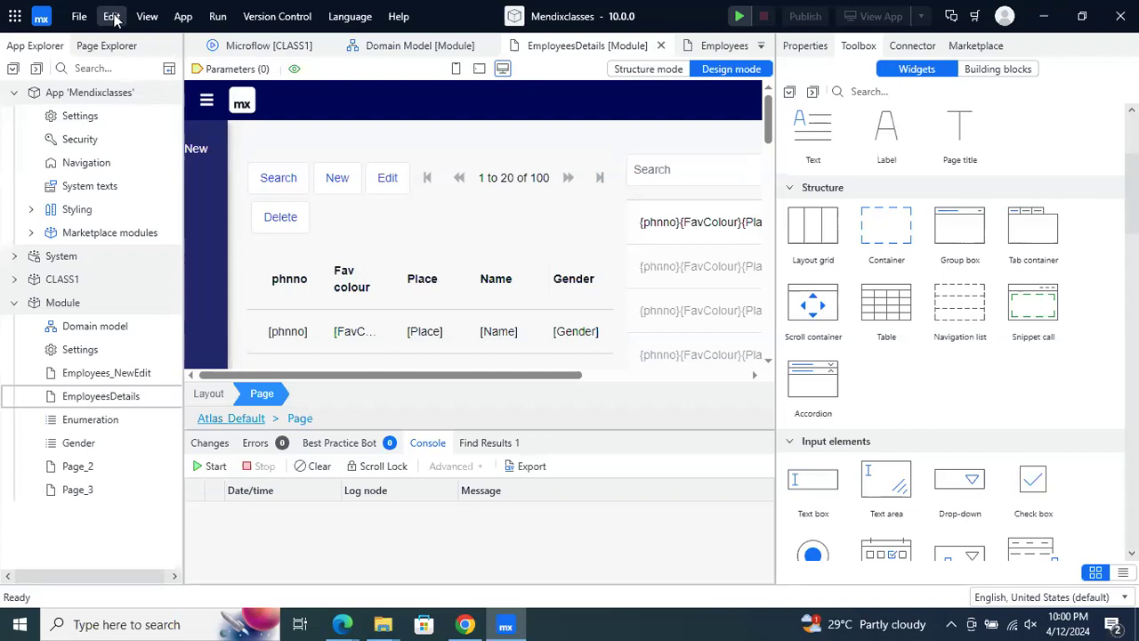
Synchronize the app directory, try to run the app locally, and dismiss the error dialog
{"action": "left_click", "coordinate": [183, 16]}
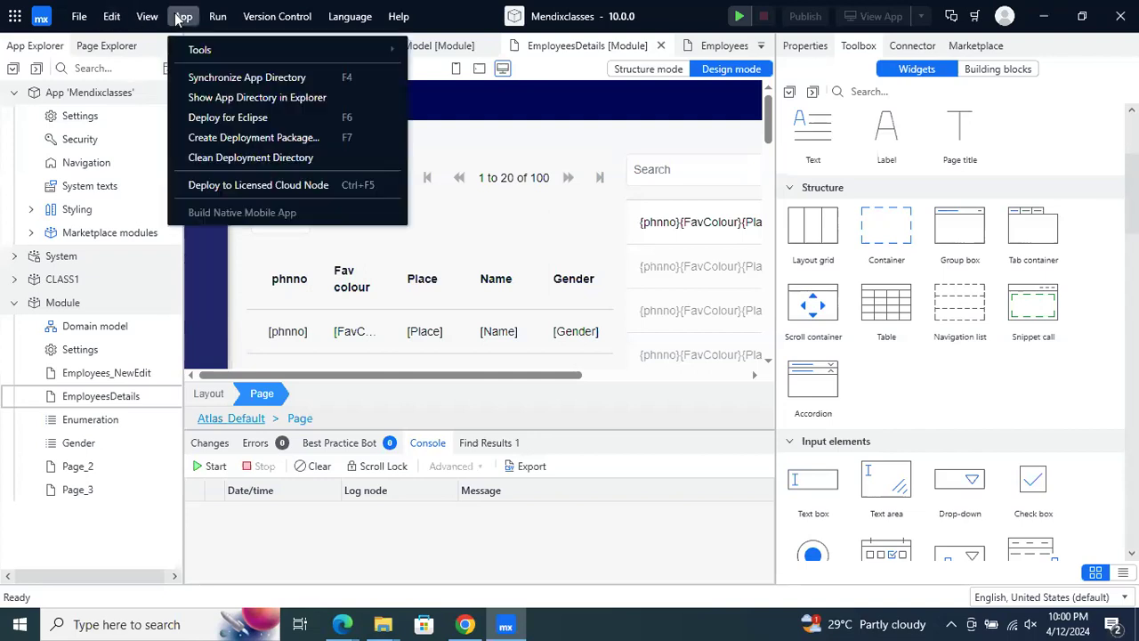
{"action": "left_click", "coordinate": [247, 78]}
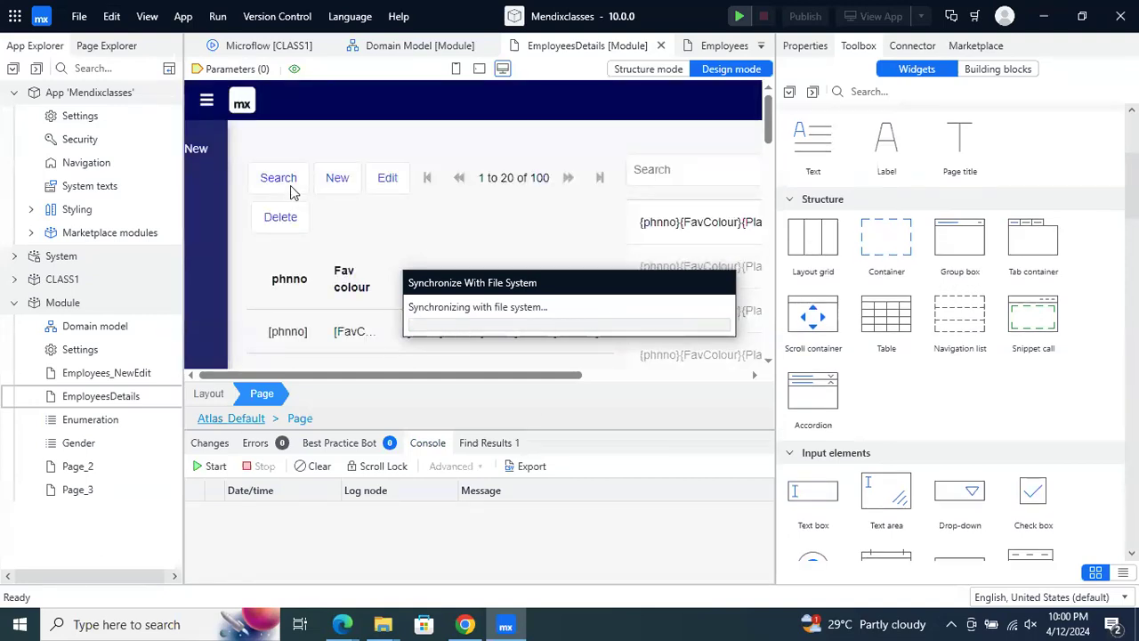
{"action": "left_click", "coordinate": [741, 17]}
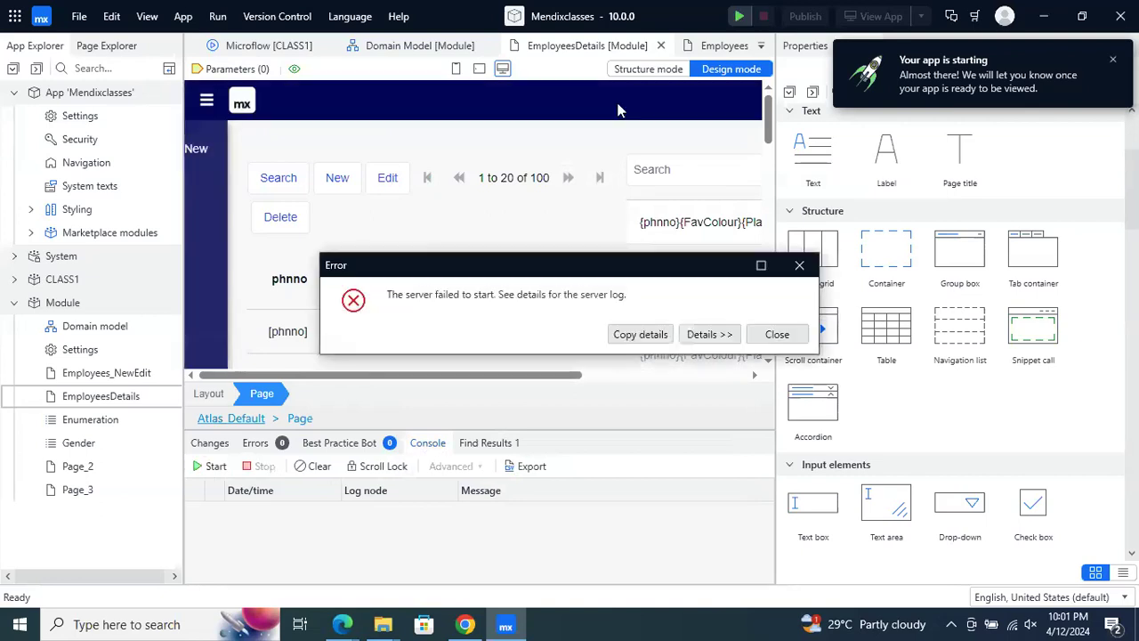
{"action": "left_click", "coordinate": [783, 336]}
Set the runtime port of the Default server configuration to 8088 in the app settings and confirm the changes
{"action": "left_click", "coordinate": [75, 119]}
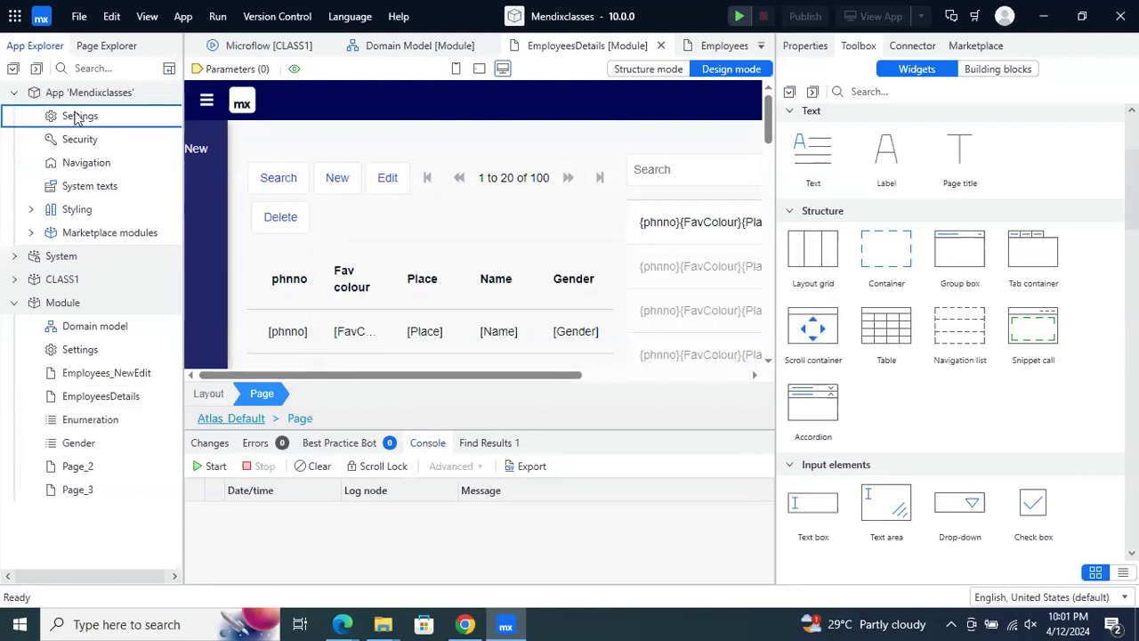
{"action": "double_click", "coordinate": [75, 119]}
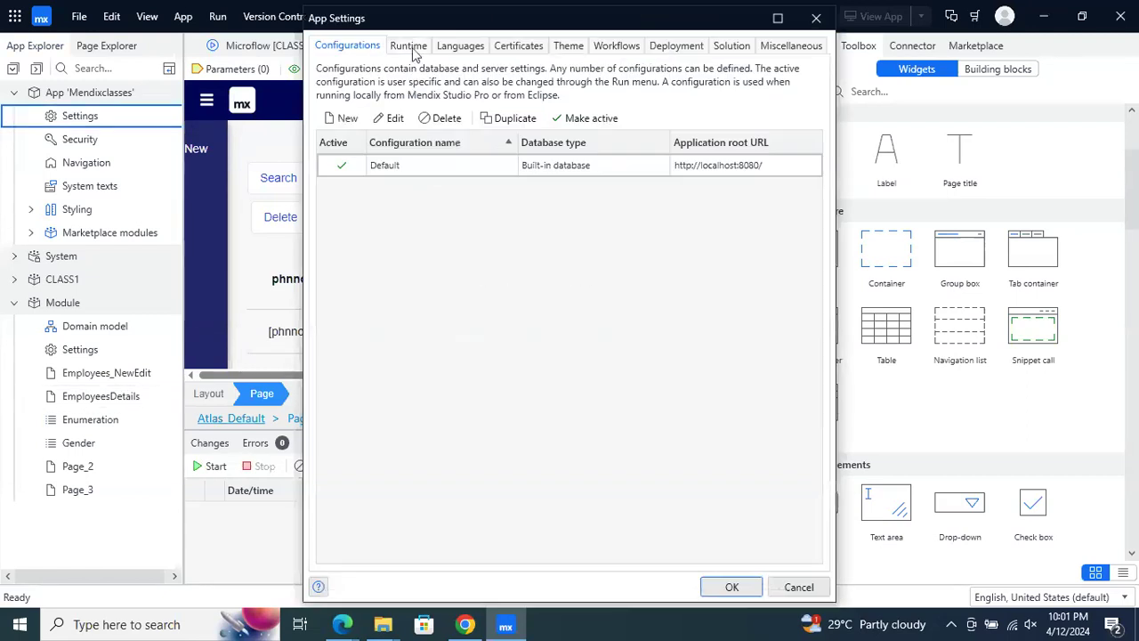
{"action": "left_click", "coordinate": [539, 164]}
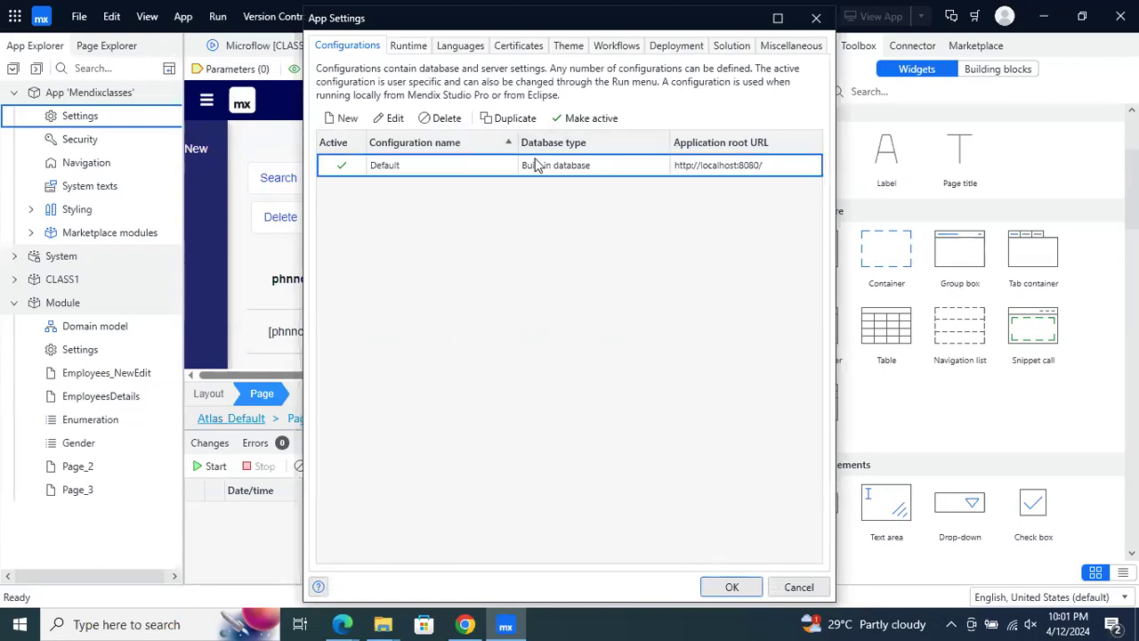
{"action": "double_click", "coordinate": [702, 165]}
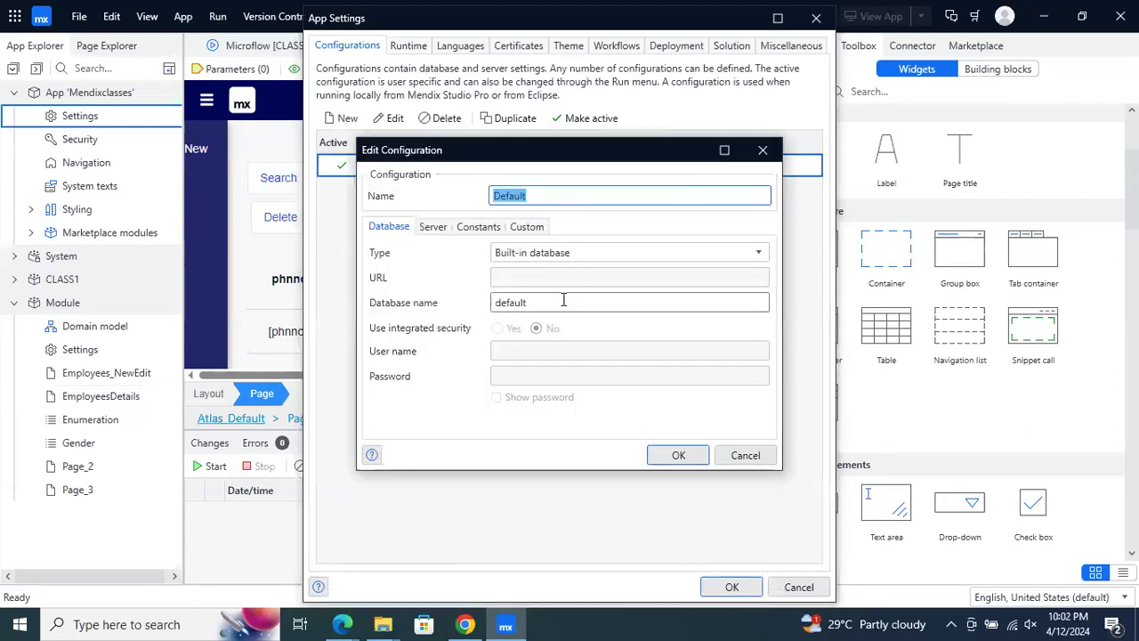
{"action": "left_click", "coordinate": [445, 230]}
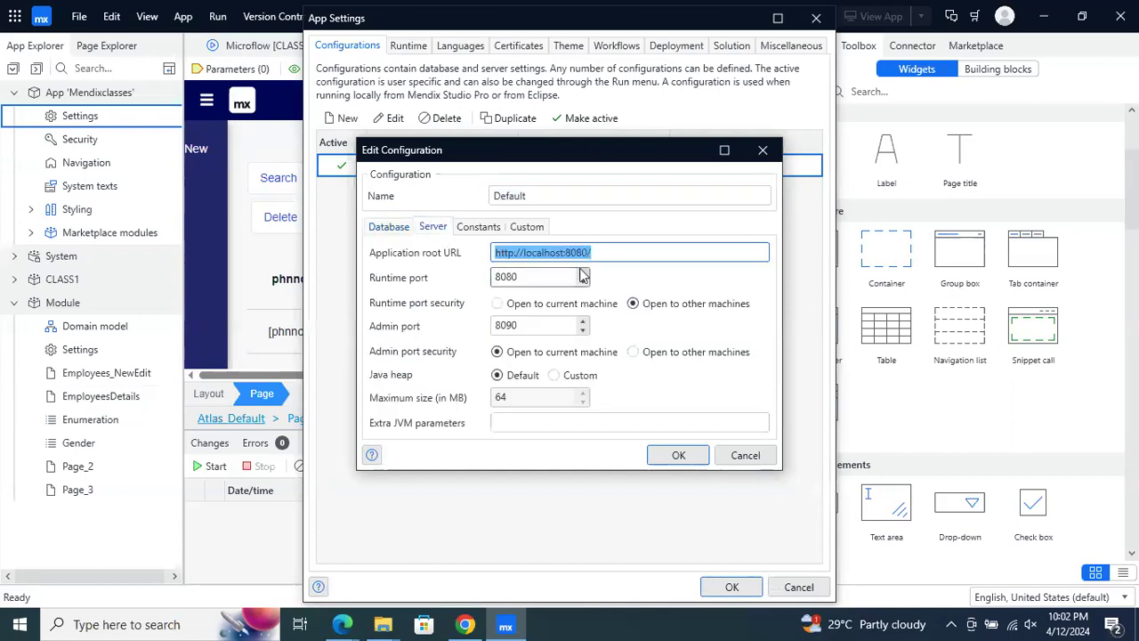
{"action": "left_click", "coordinate": [527, 279]}
{"action": "left_click", "coordinate": [528, 279]}
{"action": "key", "text": "BackSpace"}
{"action": "type", "text": "8"}
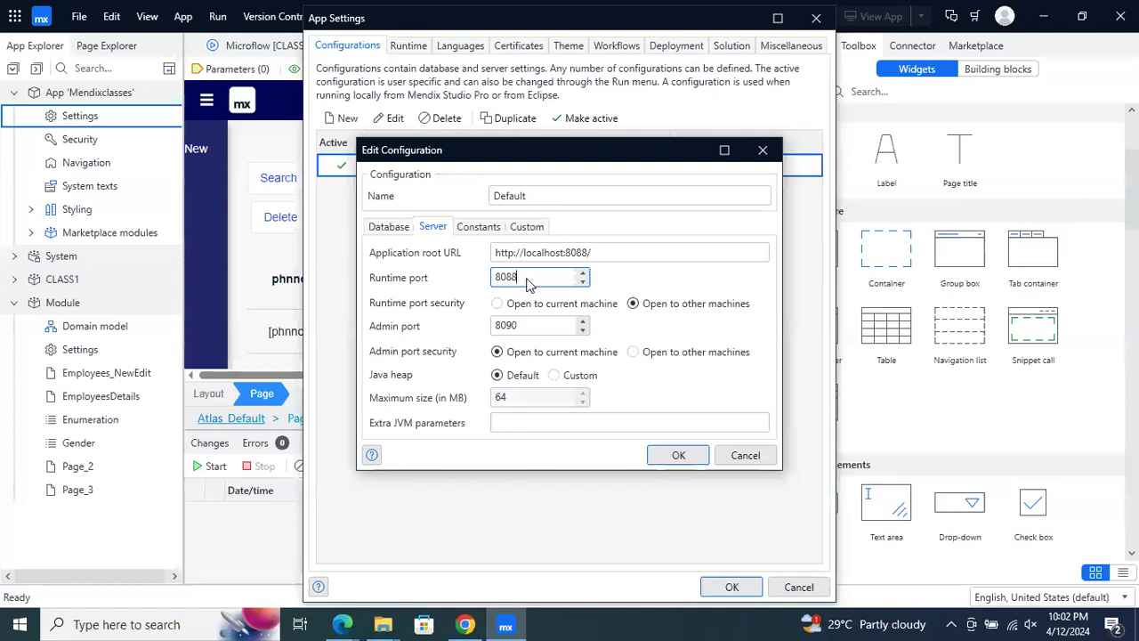
{"action": "left_click", "coordinate": [678, 456]}
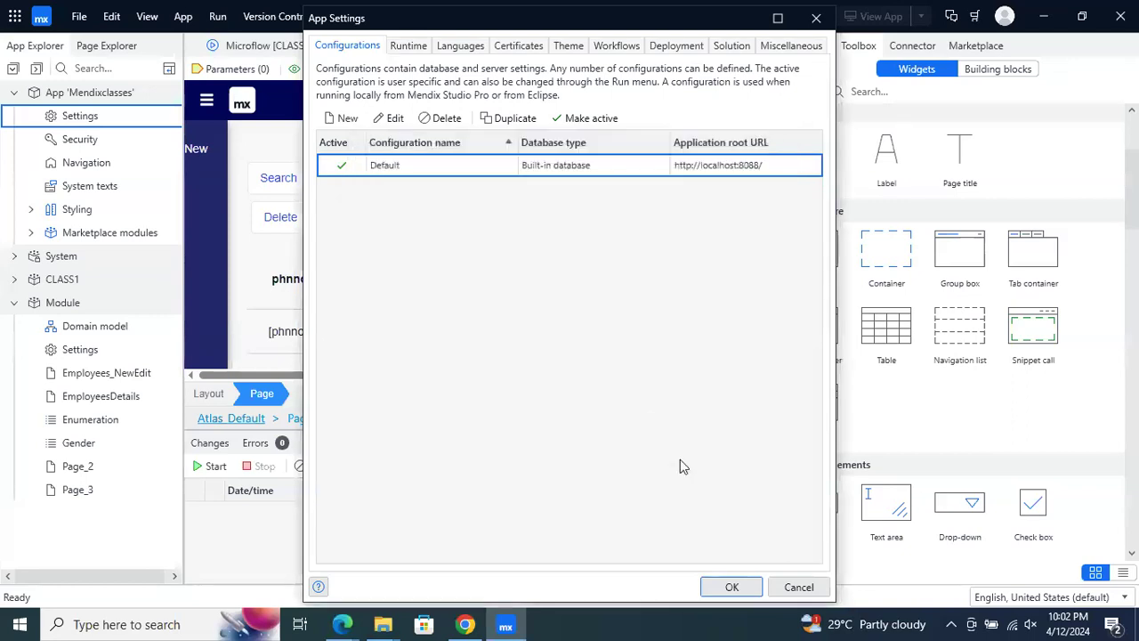
{"action": "left_click", "coordinate": [727, 586]}
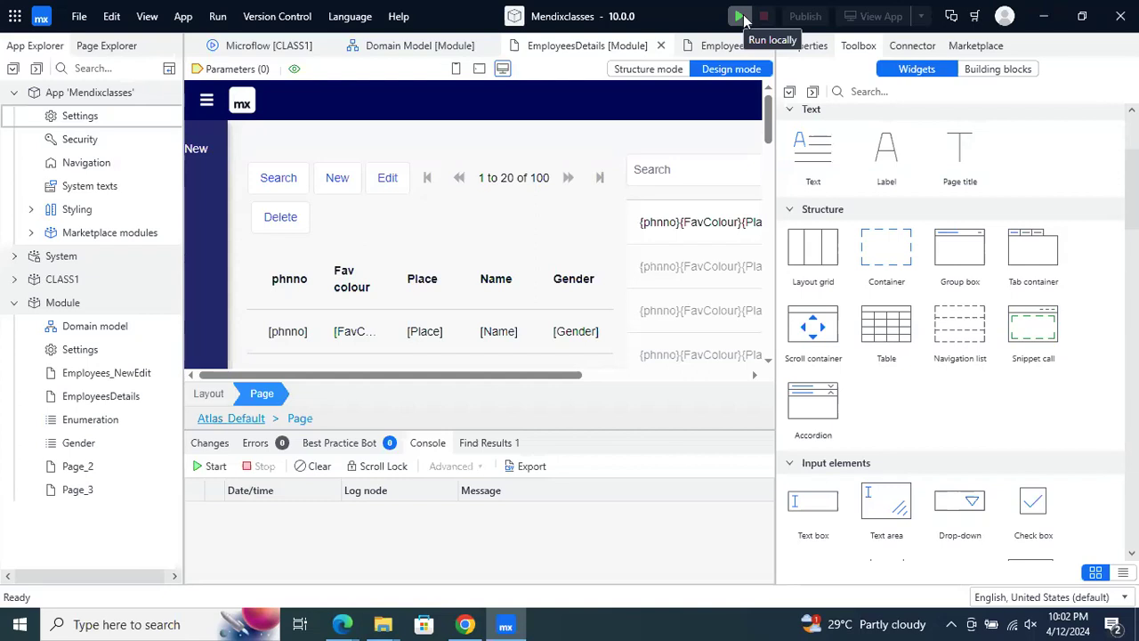
Try to run the app locally on the new runtime port and close the error dialog
{"action": "left_click", "coordinate": [741, 18]}
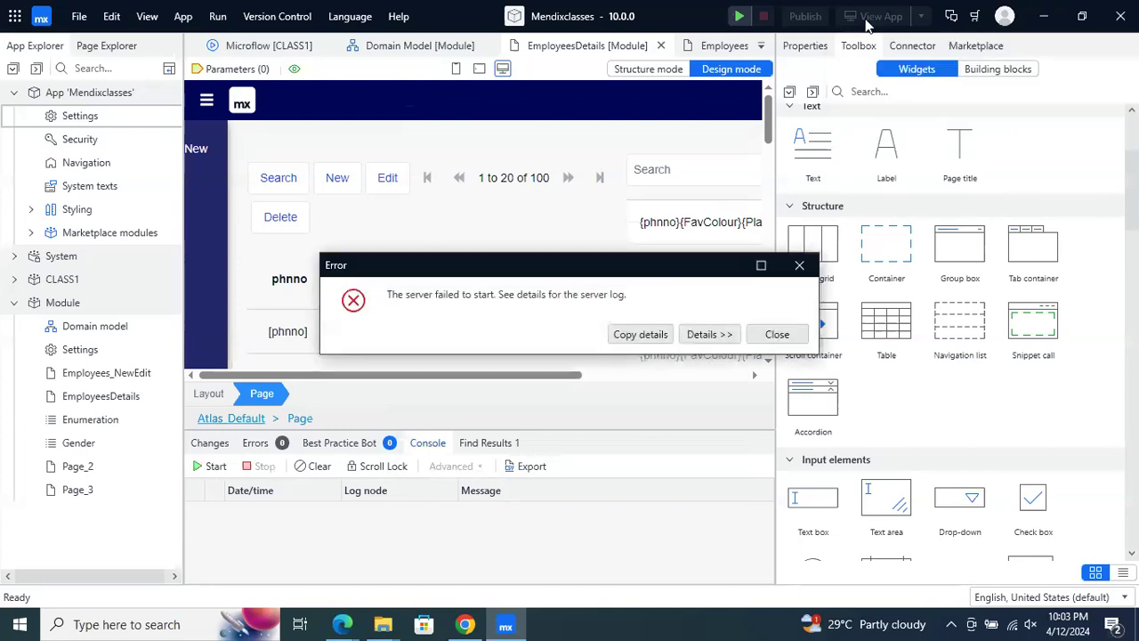
{"action": "left_click", "coordinate": [779, 333]}
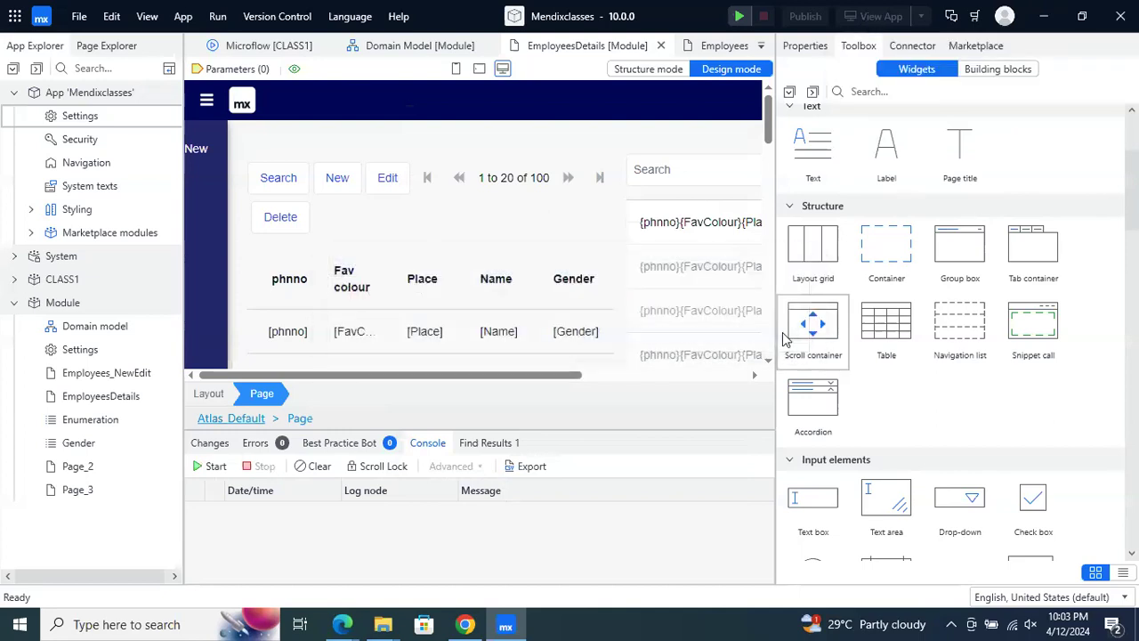
{"action": "scroll", "coordinate": [669, 349], "scroll_direction": "down", "scroll_amount": 5}
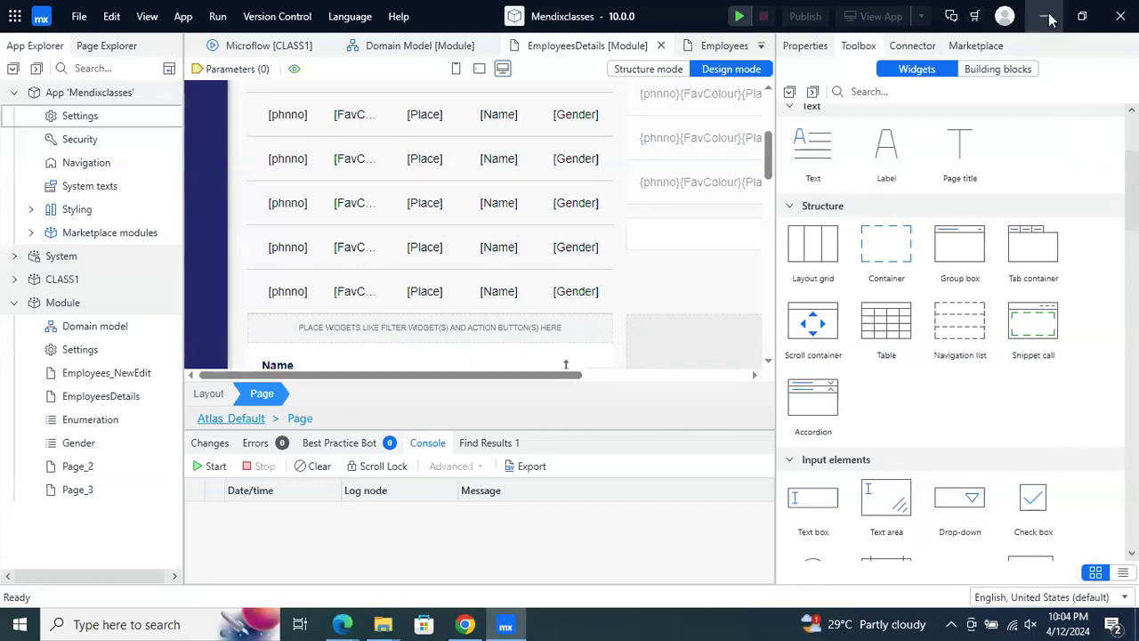
{"action": "left_click", "coordinate": [142, 630]}
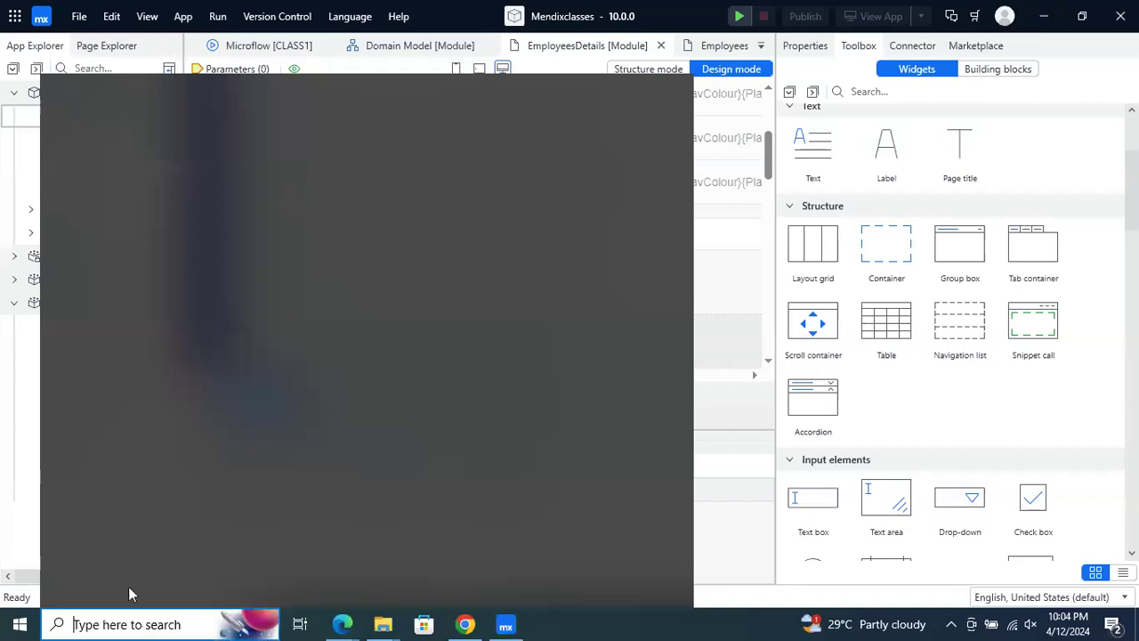
{"action": "left_click", "coordinate": [700, 277]}
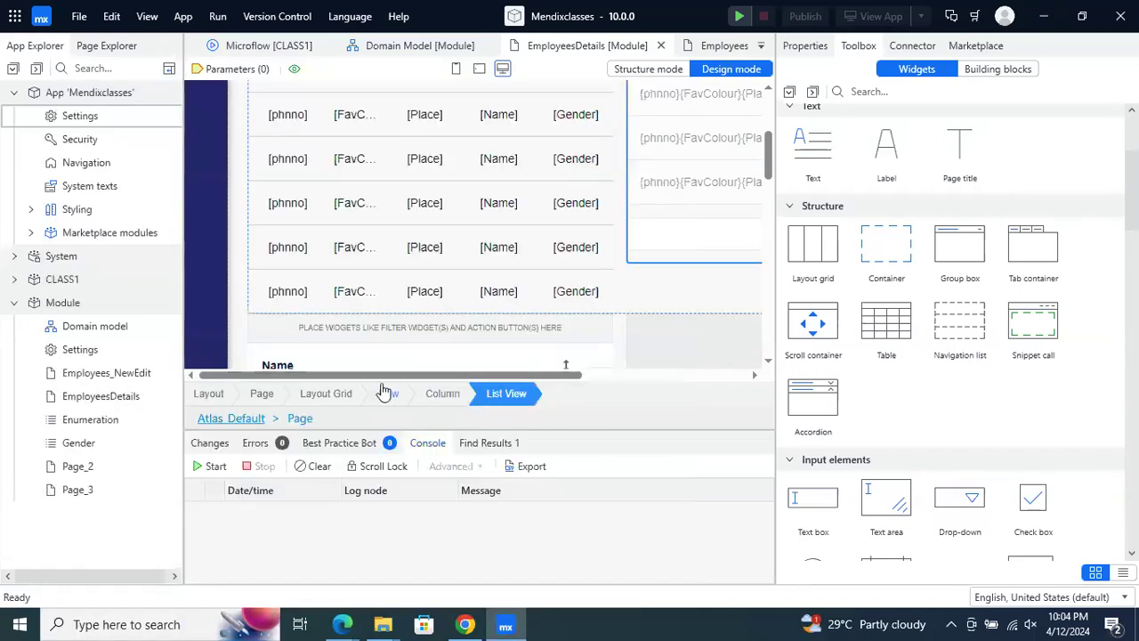
{"action": "scroll", "coordinate": [394, 356], "scroll_direction": "up", "scroll_amount": 5}
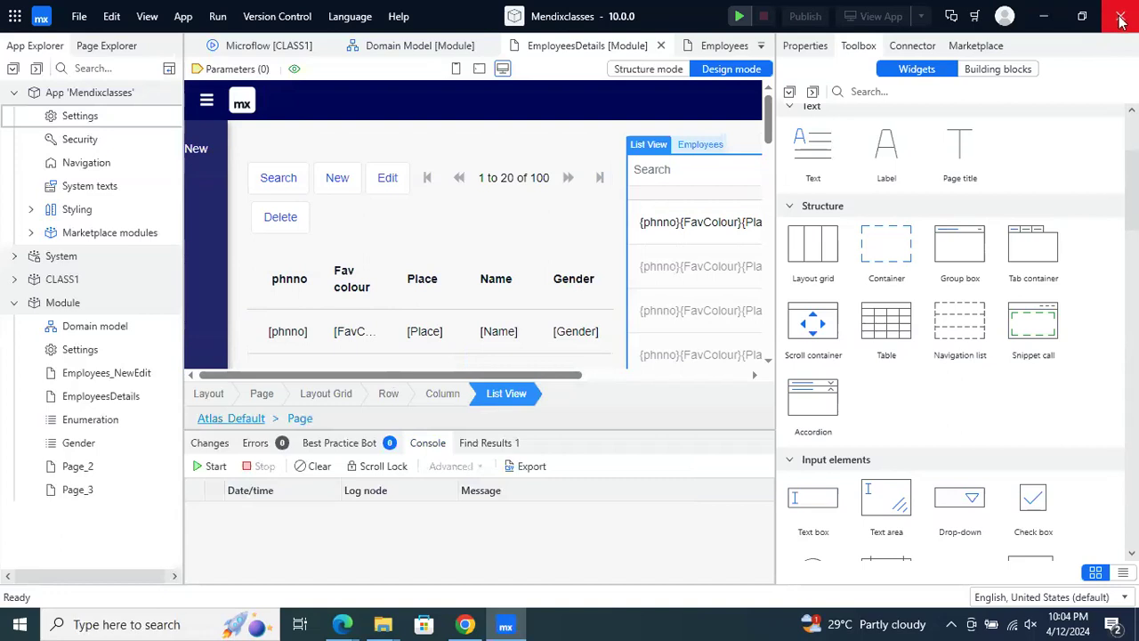
{"action": "key", "text": "super"}
{"action": "left_click", "coordinate": [1095, 146]}
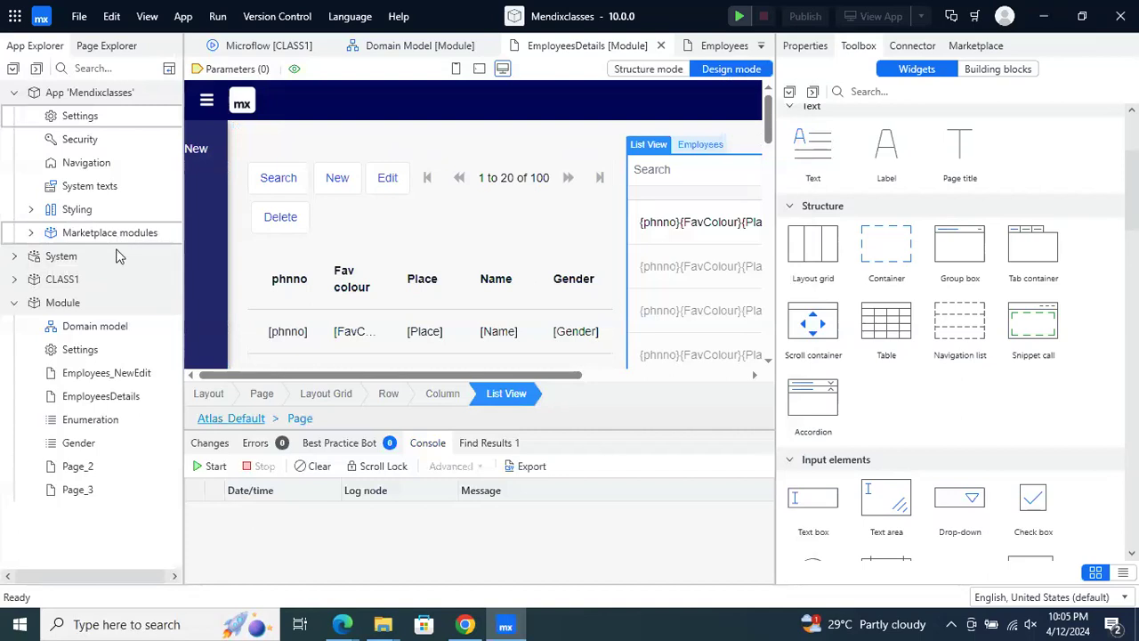
{"action": "left_click", "coordinate": [14, 304]}
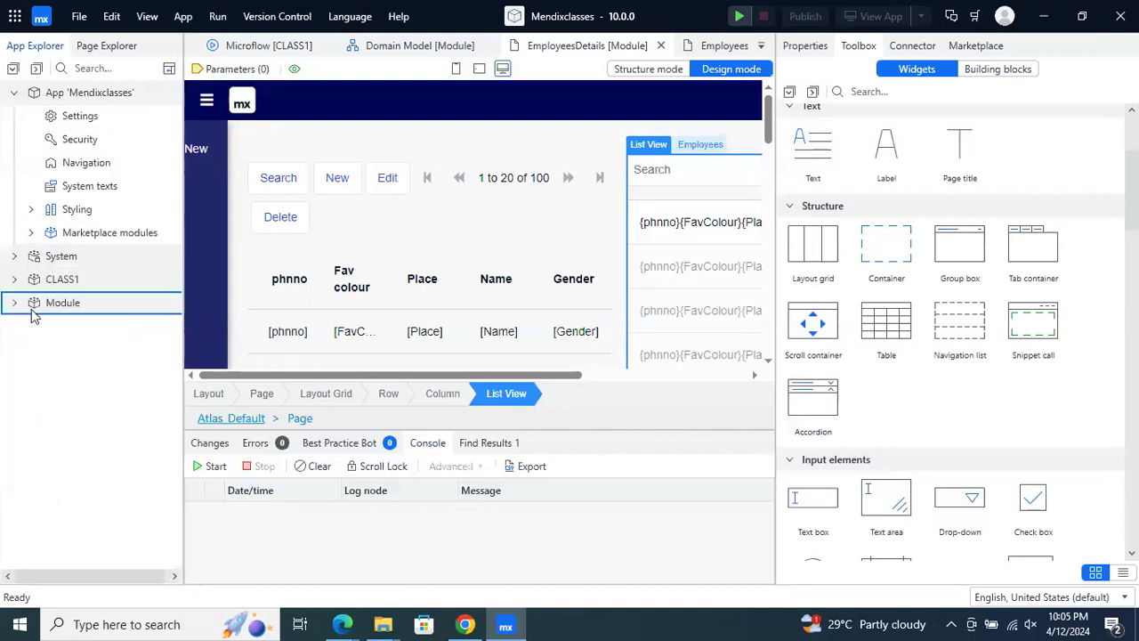
{"action": "left_click", "coordinate": [223, 20]}
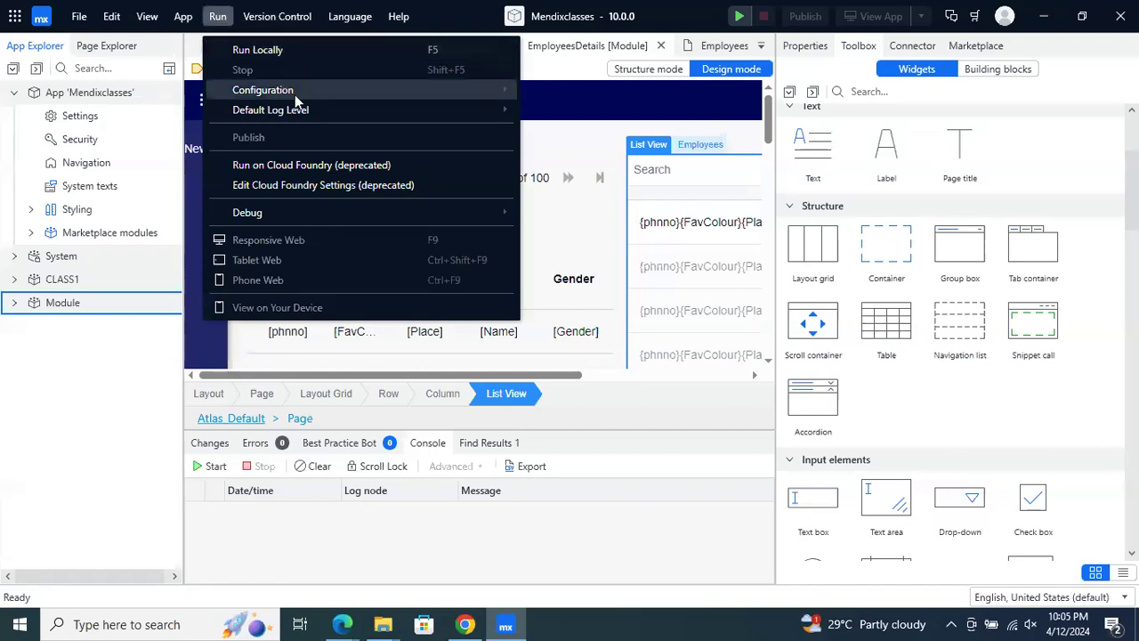
{"action": "mouse_move", "coordinate": [302, 108]}
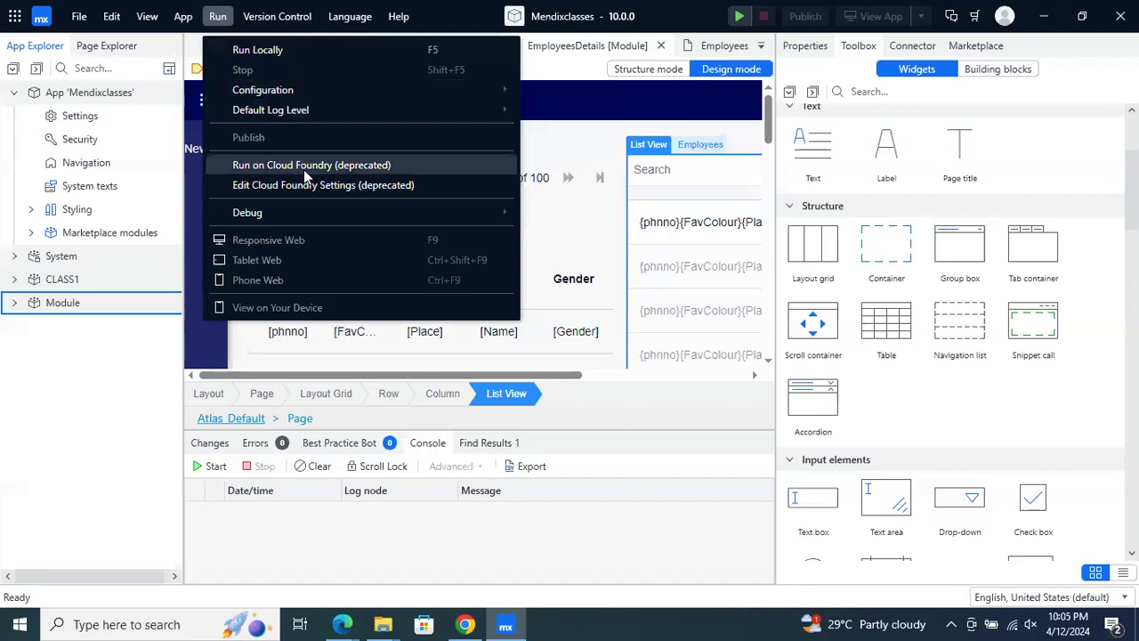
{"action": "mouse_move", "coordinate": [285, 214]}
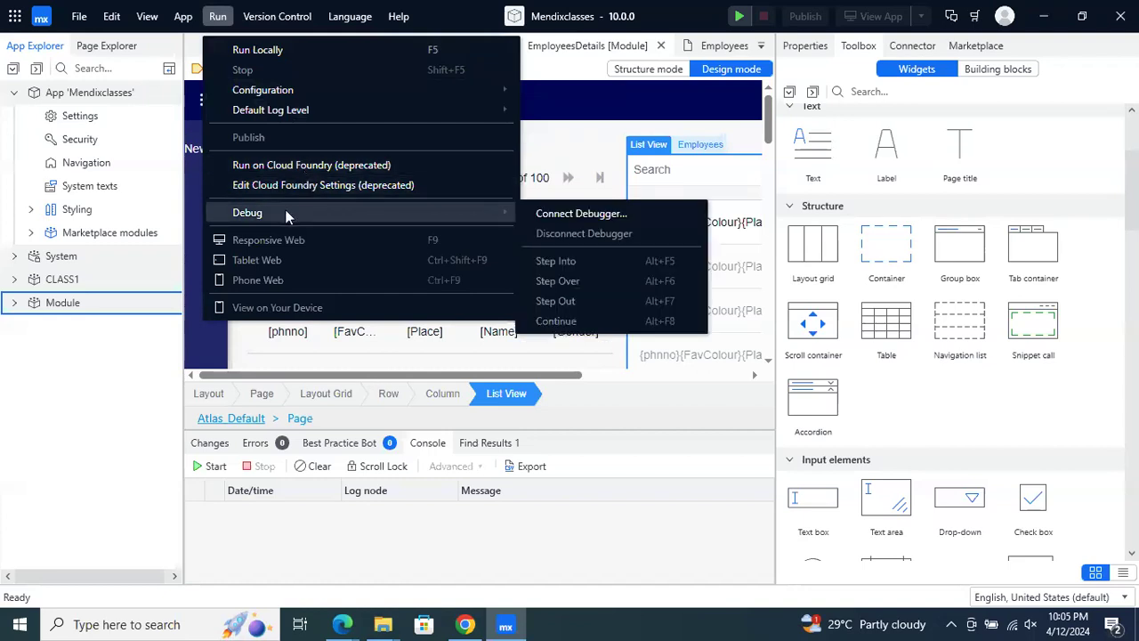
{"action": "left_click", "coordinate": [101, 373]}
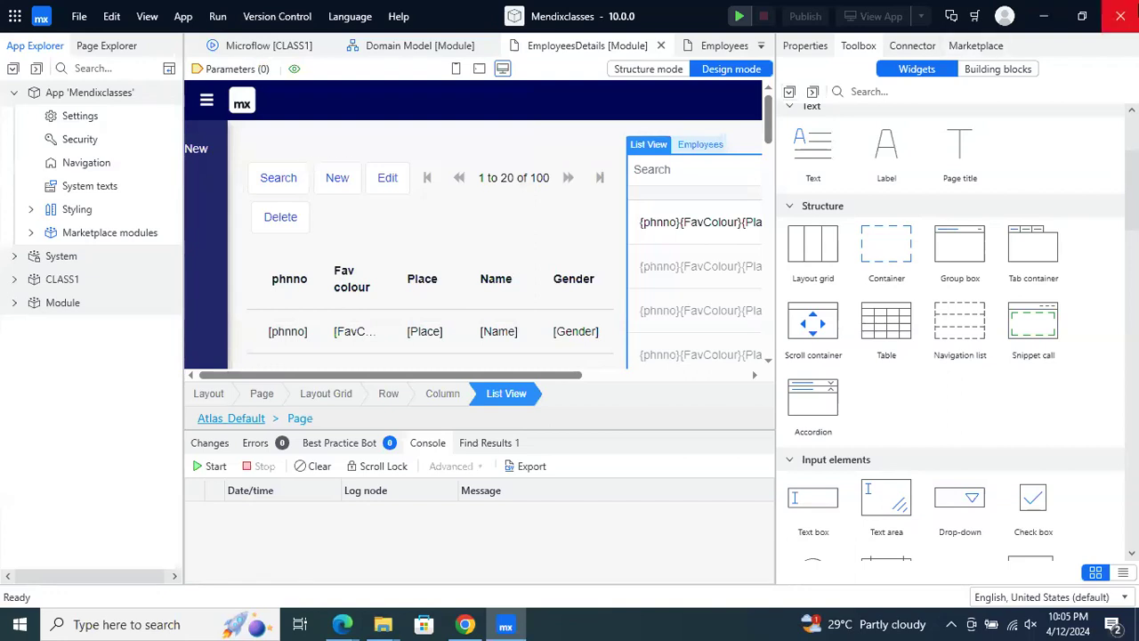
Close Studio Pro 10.0.0 and both File Explorer windows, and minimize the open browser windows to reach the desktop
{"action": "left_click", "coordinate": [1125, 16]}
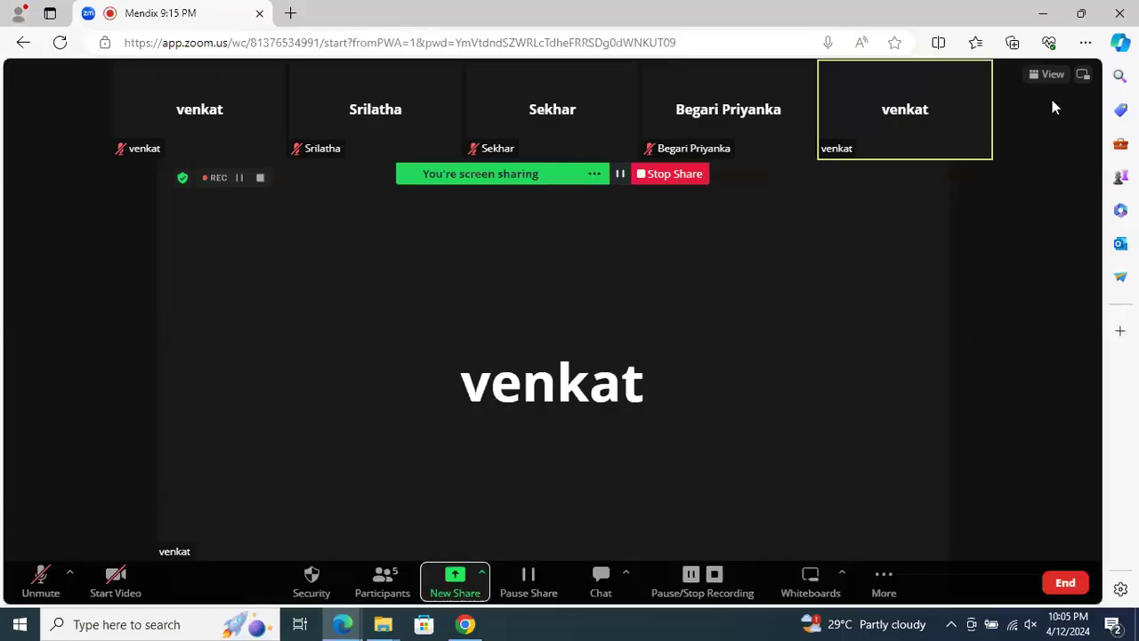
{"action": "mouse_move", "coordinate": [383, 626]}
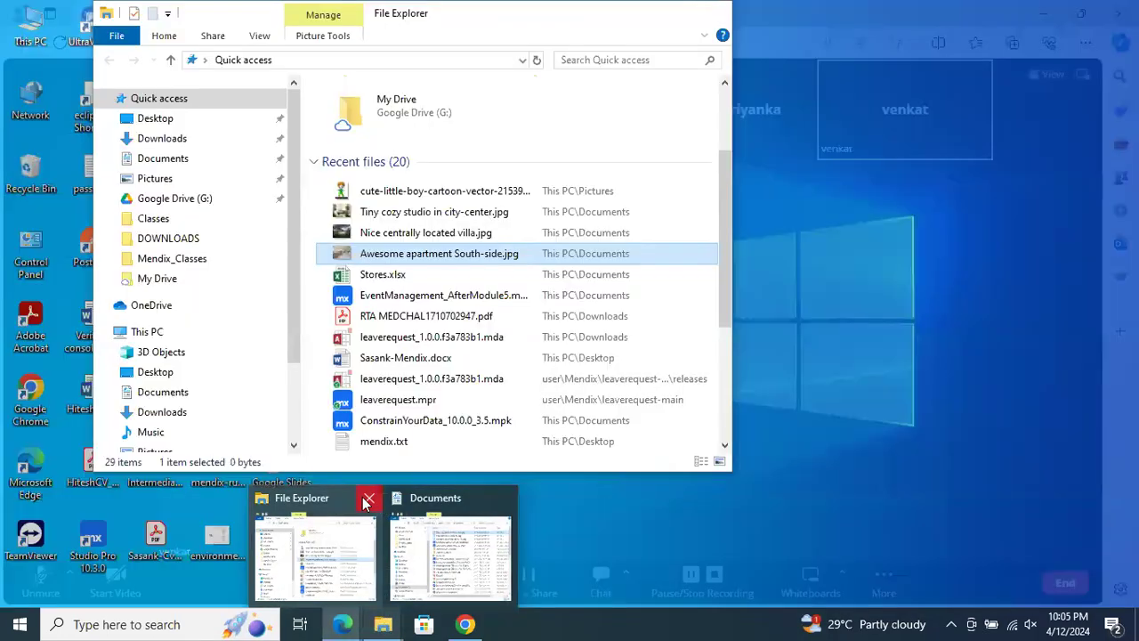
{"action": "left_click", "coordinate": [365, 503]}
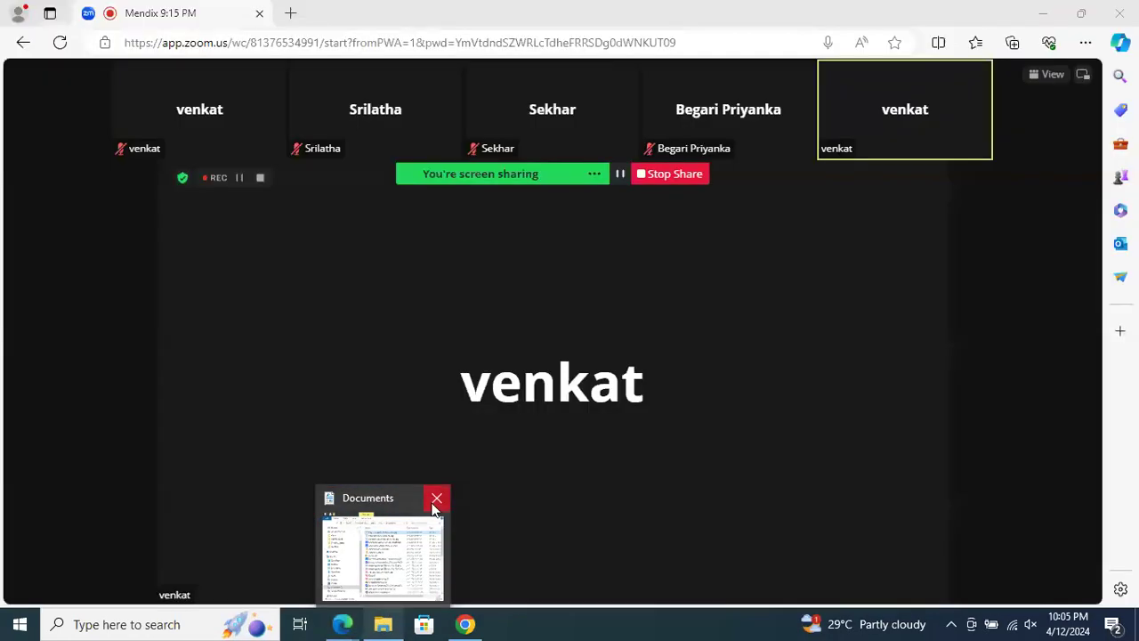
{"action": "left_click", "coordinate": [436, 508]}
{"action": "left_click", "coordinate": [1047, 13]}
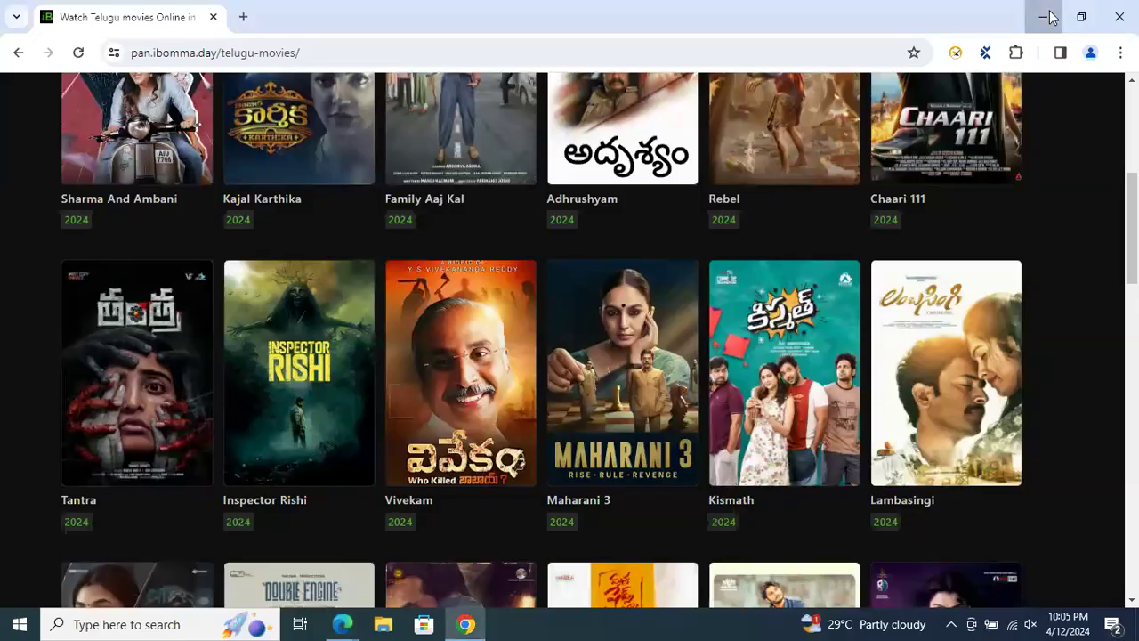
{"action": "left_click", "coordinate": [1046, 13]}
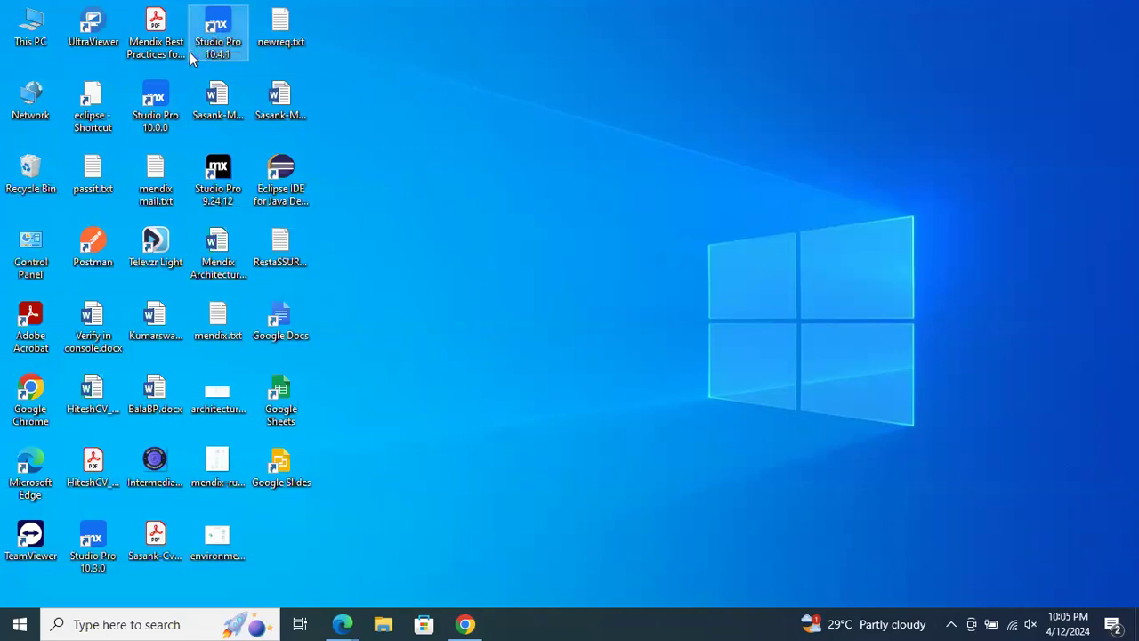
End the Google Chrome task in Task Manager and close Task Manager
{"action": "key", "text": "ctrl+shift+Escape"}
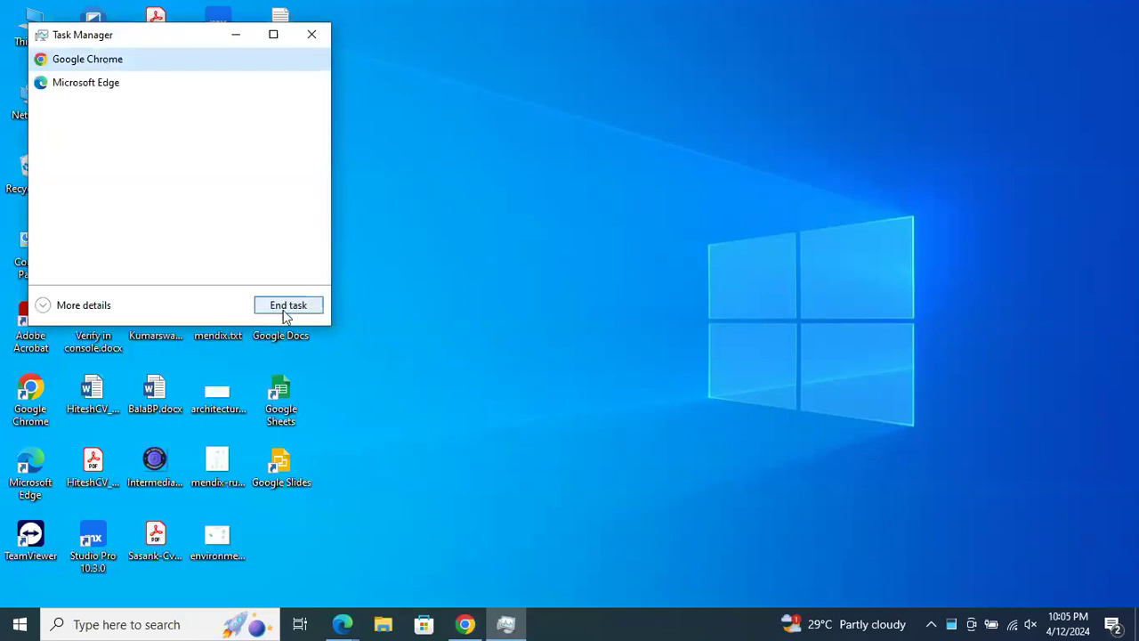
{"action": "left_click", "coordinate": [283, 311]}
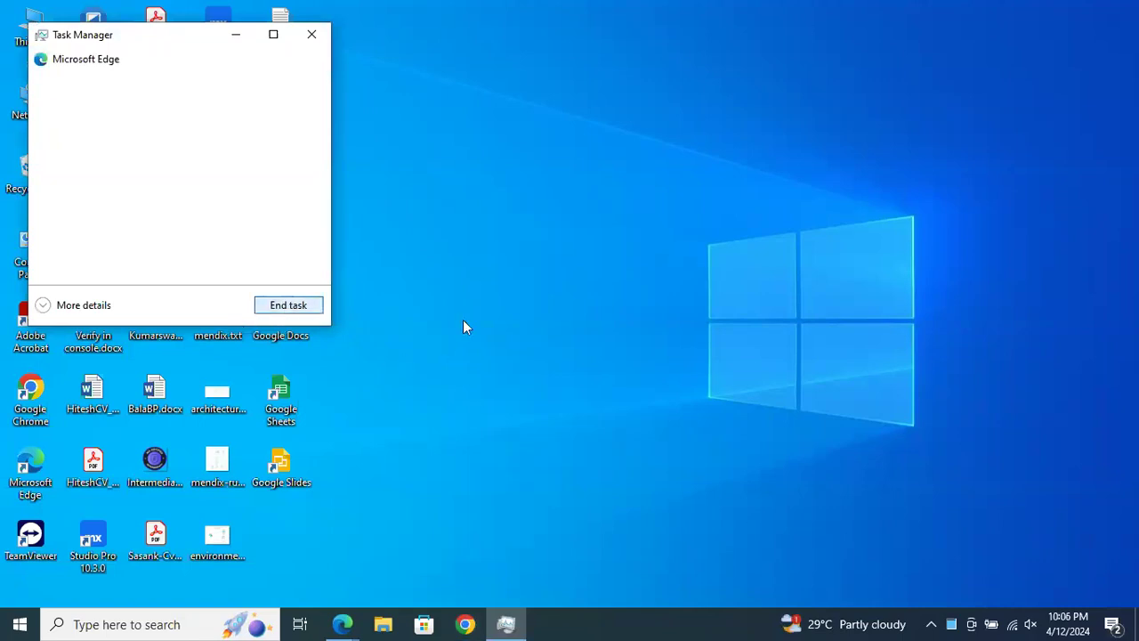
{"action": "left_click", "coordinate": [313, 37]}
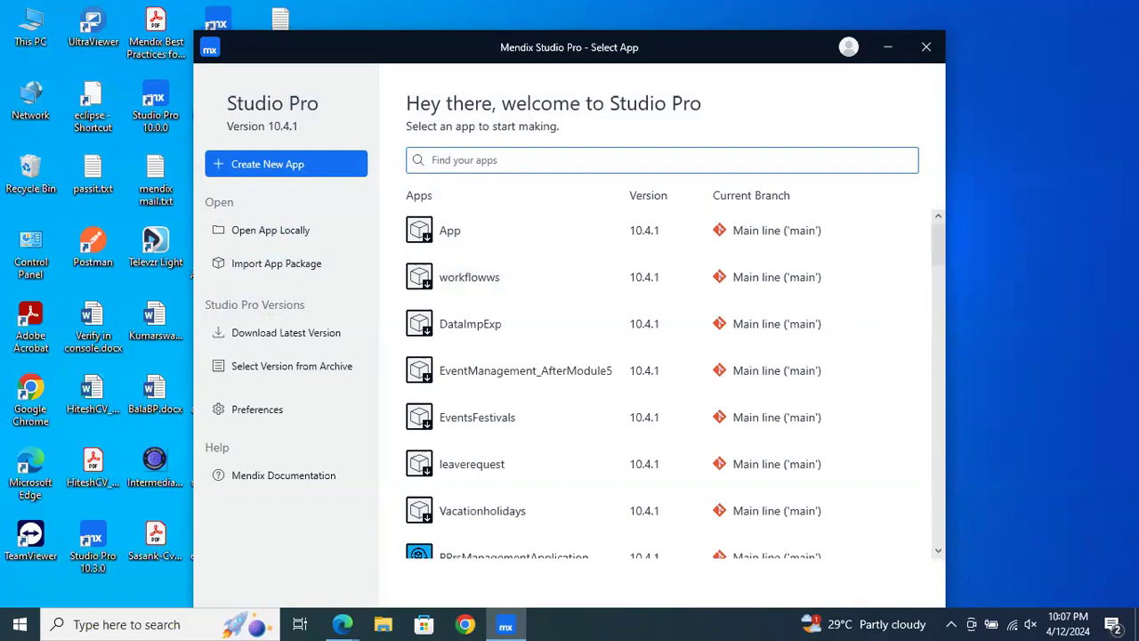
Search the Studio Pro 10.4.1 app list for "mendix", open the Mendixclasses app and convert it in-place
{"action": "type", "text": "mendix"}
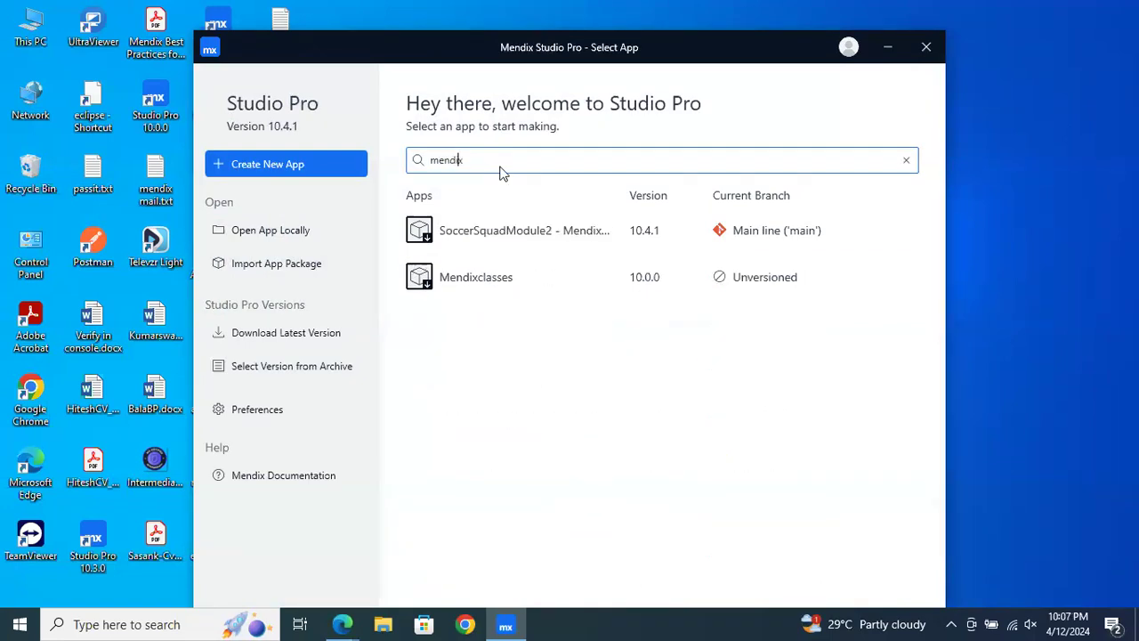
{"action": "left_click", "coordinate": [490, 267]}
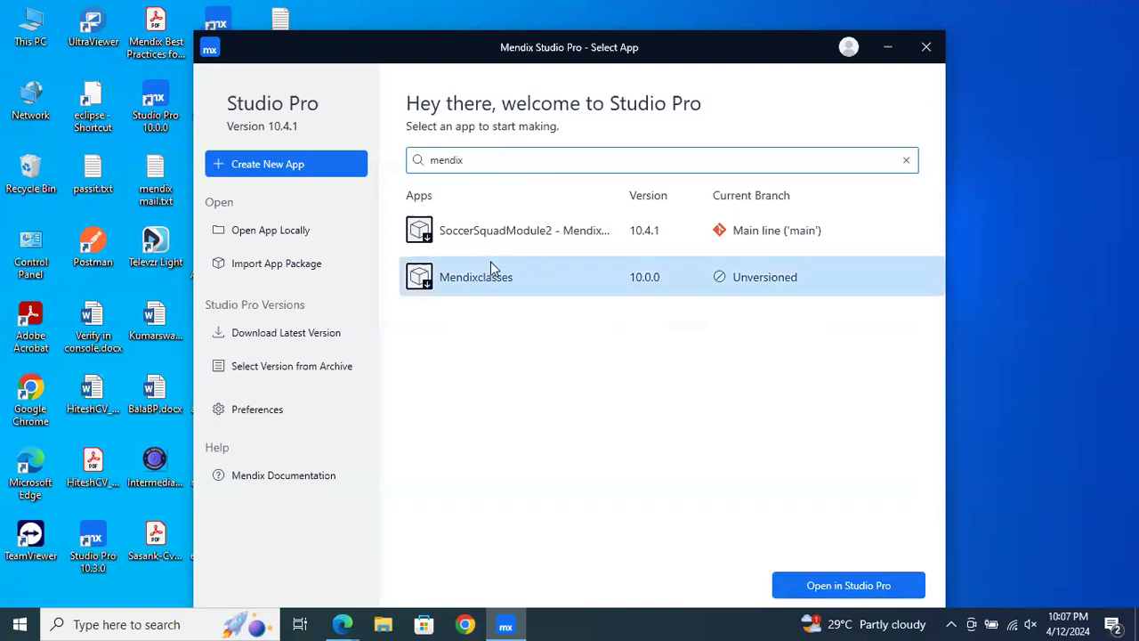
{"action": "left_click", "coordinate": [868, 595]}
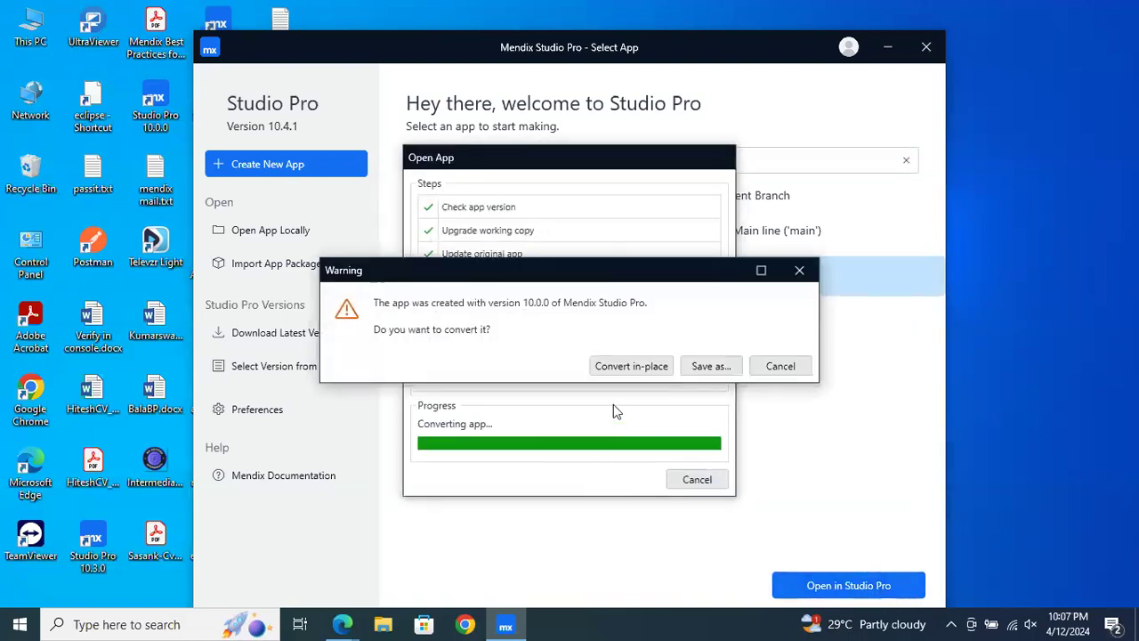
{"action": "left_click", "coordinate": [623, 367]}
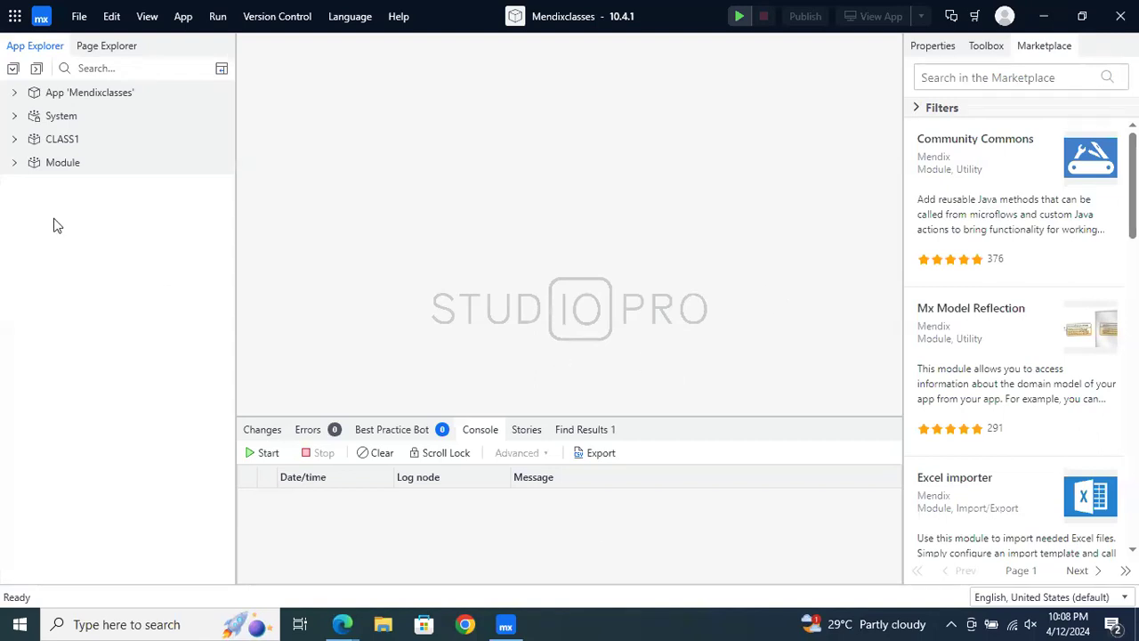
Expand Module in the converted app, try to run the app locally, and close the error dialog
{"action": "left_click", "coordinate": [15, 164]}
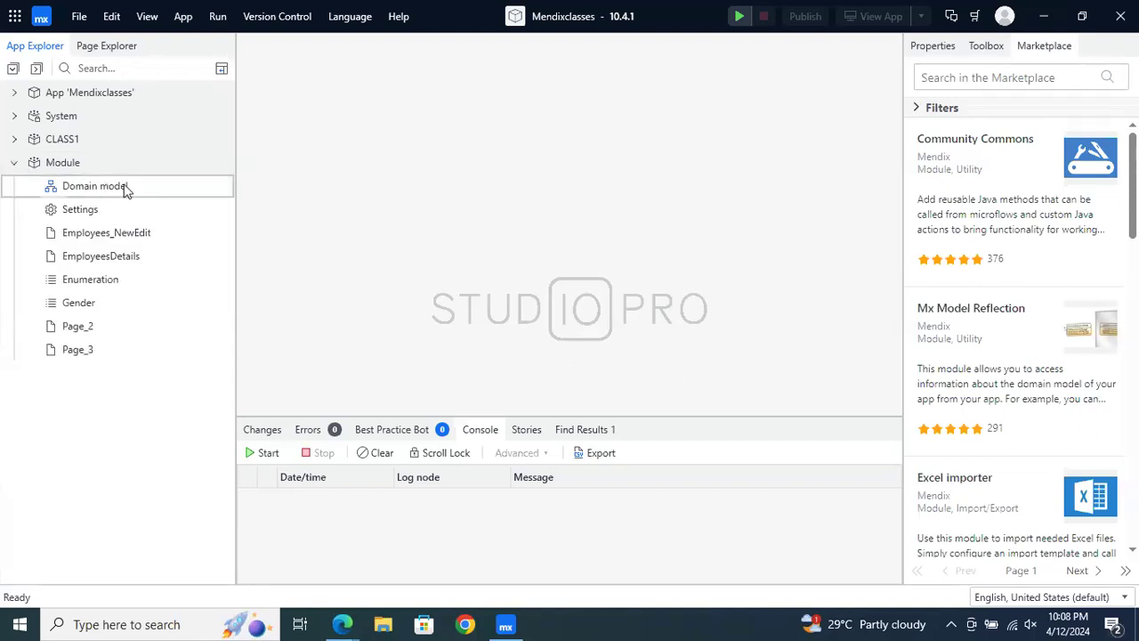
{"action": "left_click", "coordinate": [740, 17]}
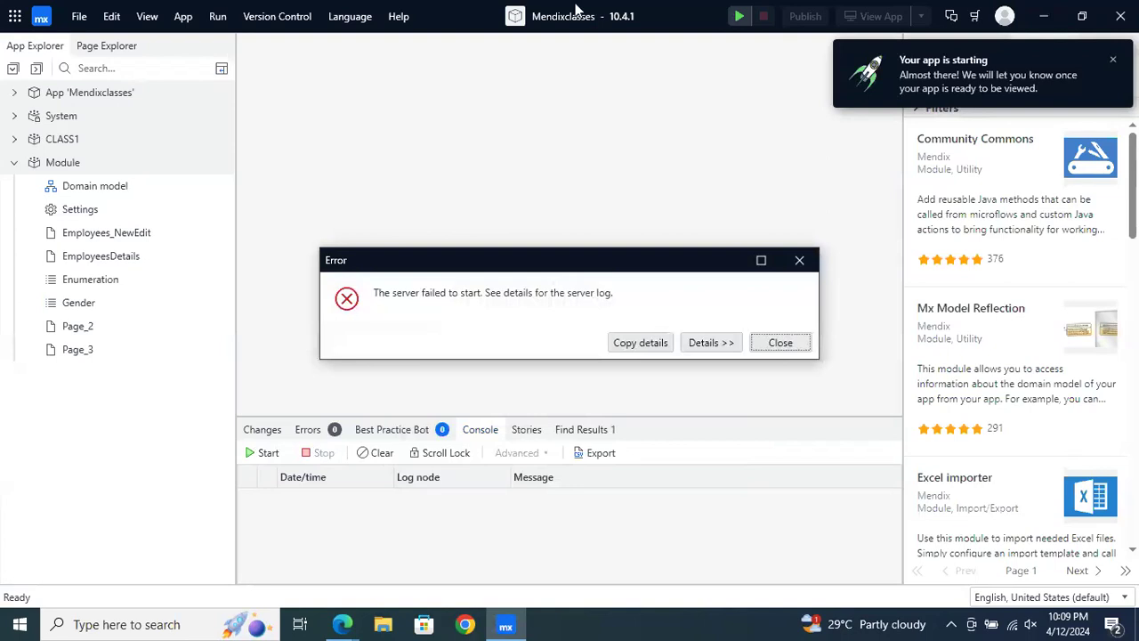
{"action": "left_click", "coordinate": [785, 345]}
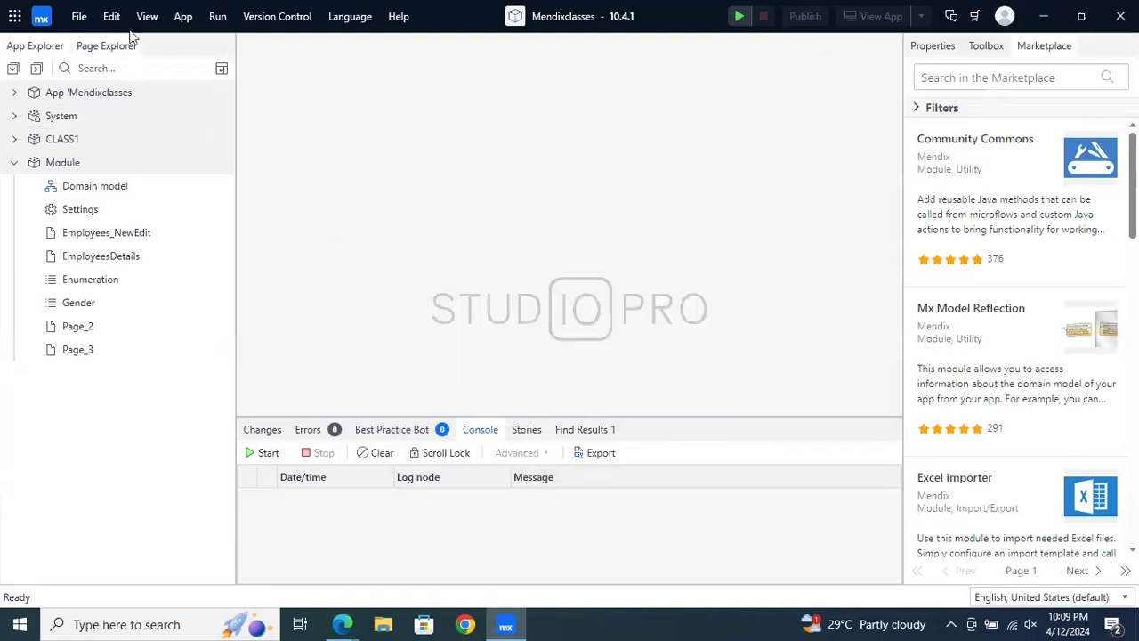
Export the app package without data to the Desktop as Mendixclasses.mpk and dismiss the information dialog
{"action": "left_click", "coordinate": [269, 14]}
{"action": "mouse_move", "coordinate": [82, 18]}
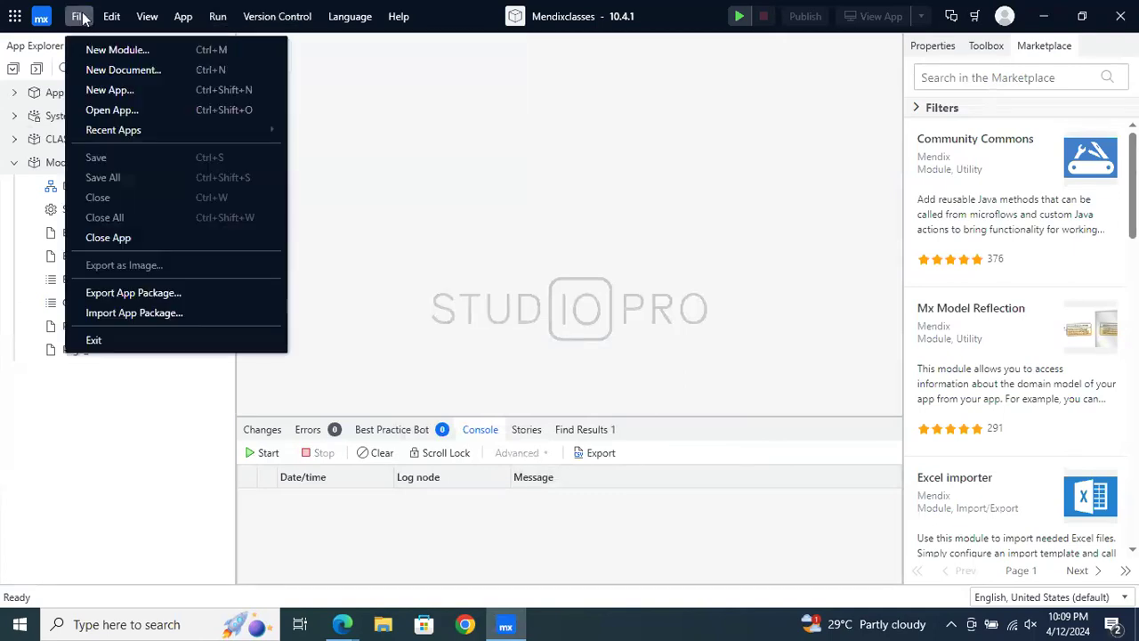
{"action": "left_click", "coordinate": [119, 293]}
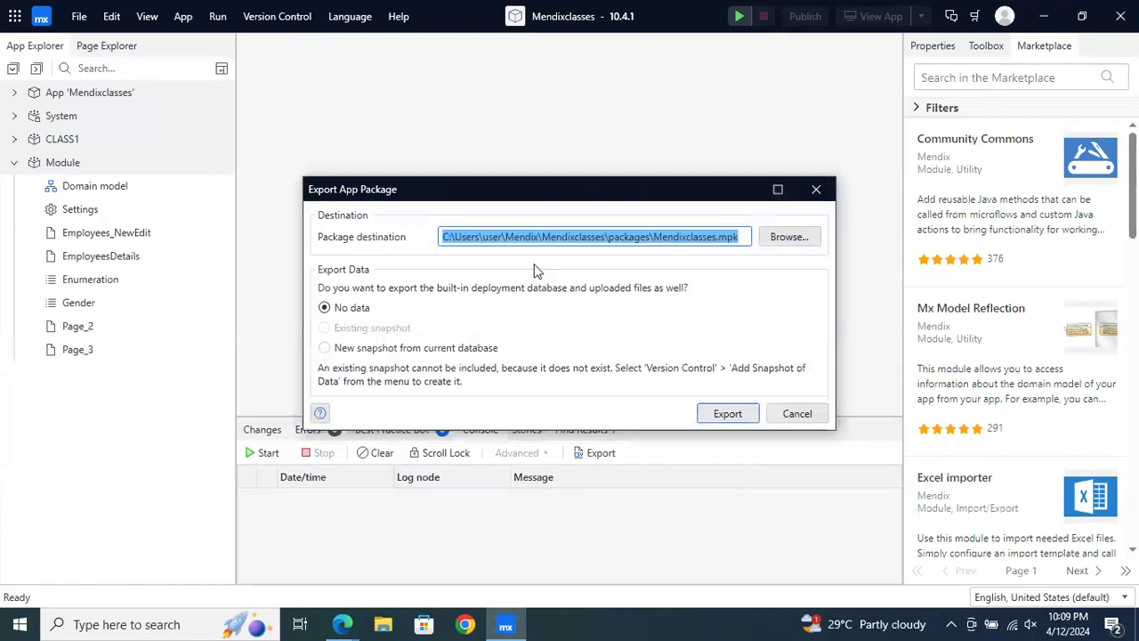
{"action": "left_click", "coordinate": [782, 241]}
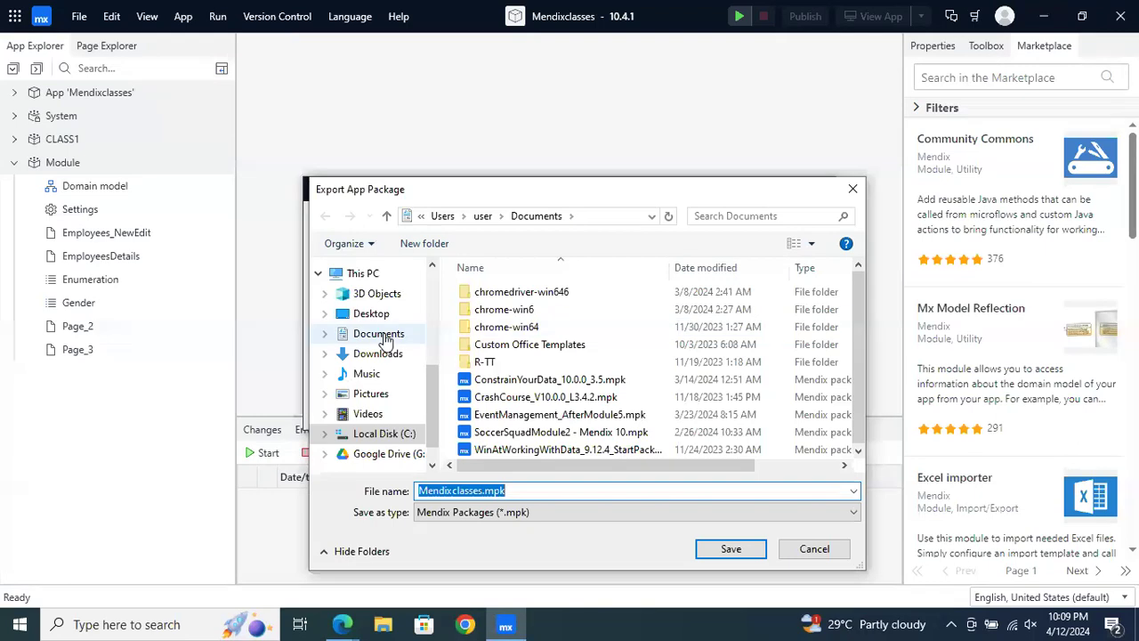
{"action": "left_click", "coordinate": [371, 313]}
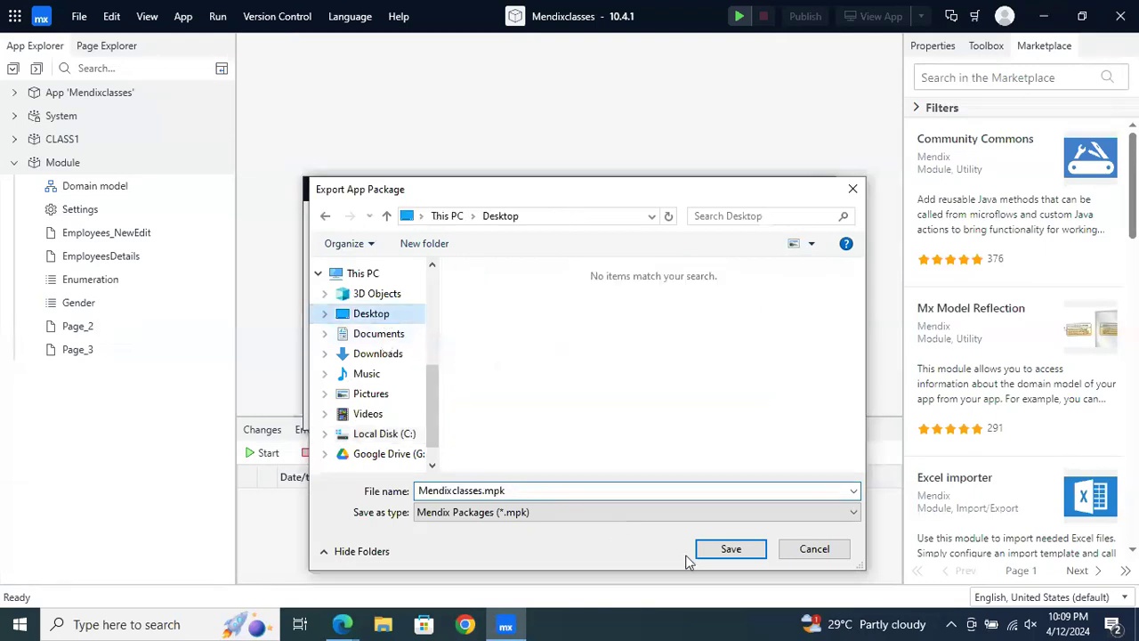
{"action": "left_click", "coordinate": [741, 551]}
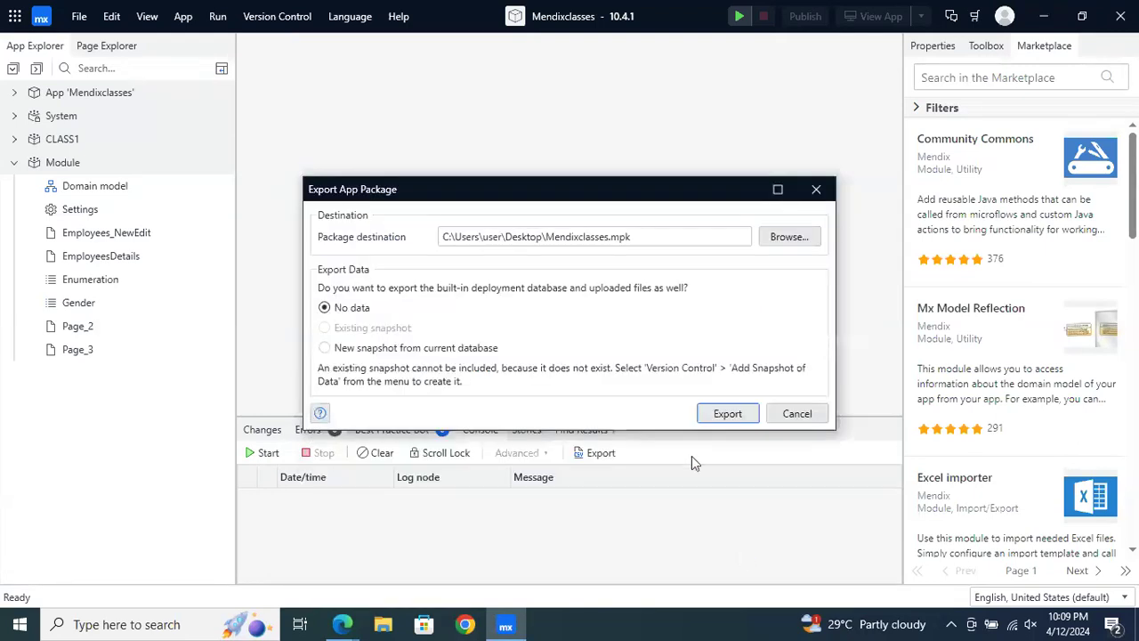
{"action": "left_click", "coordinate": [728, 415]}
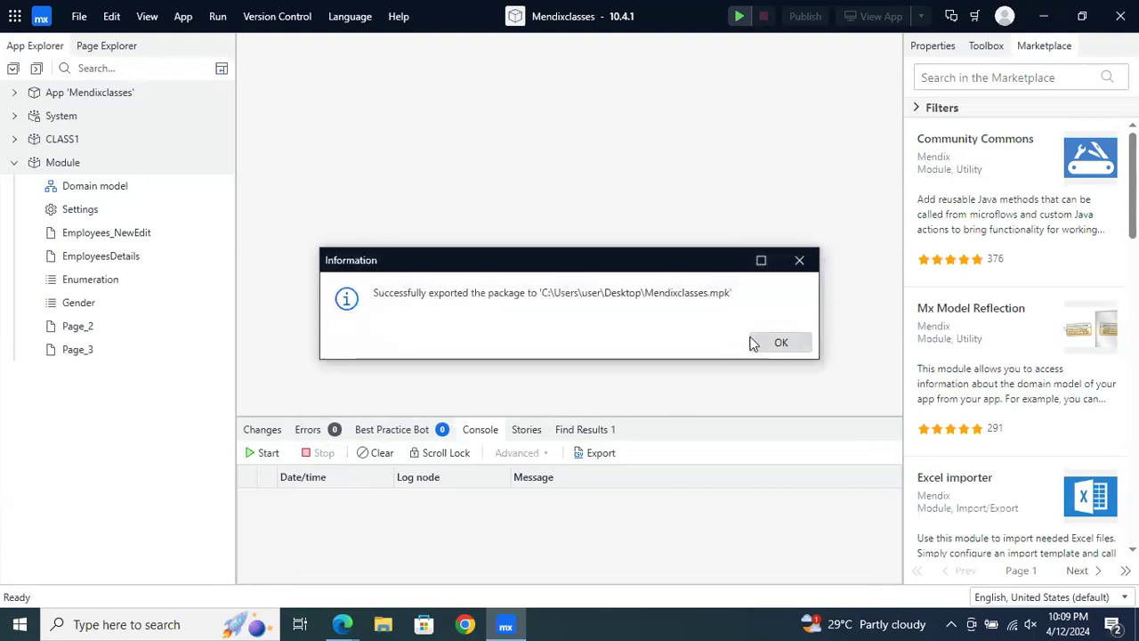
{"action": "left_click", "coordinate": [774, 344]}
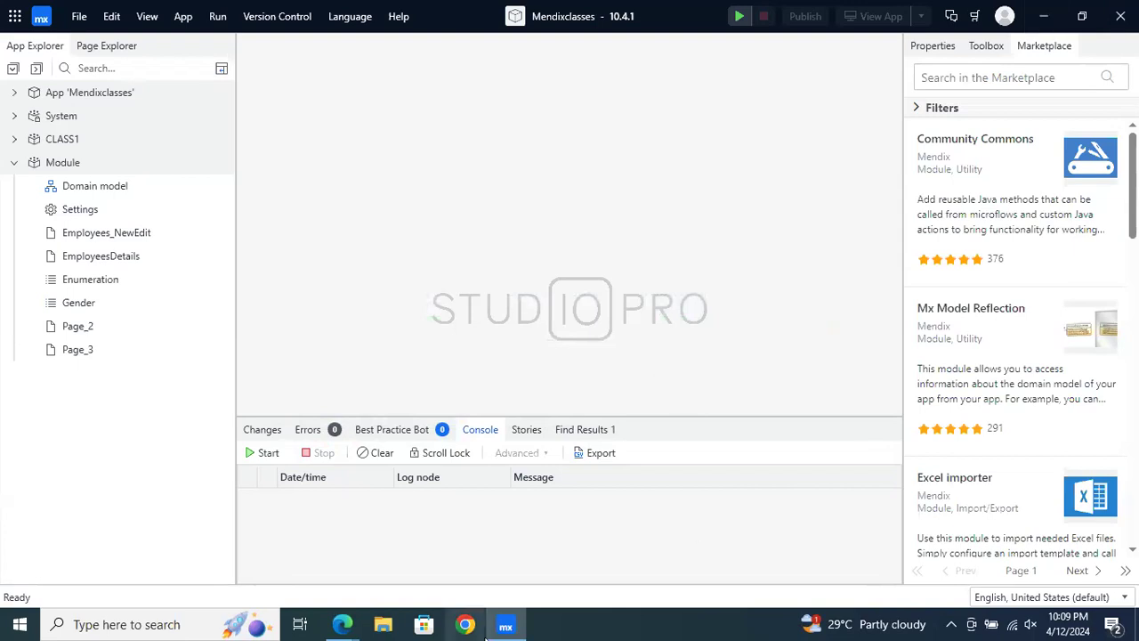
Switch to the Zoom meeting in Microsoft Edge and stop the screen share
{"action": "mouse_move", "coordinate": [342, 623]}
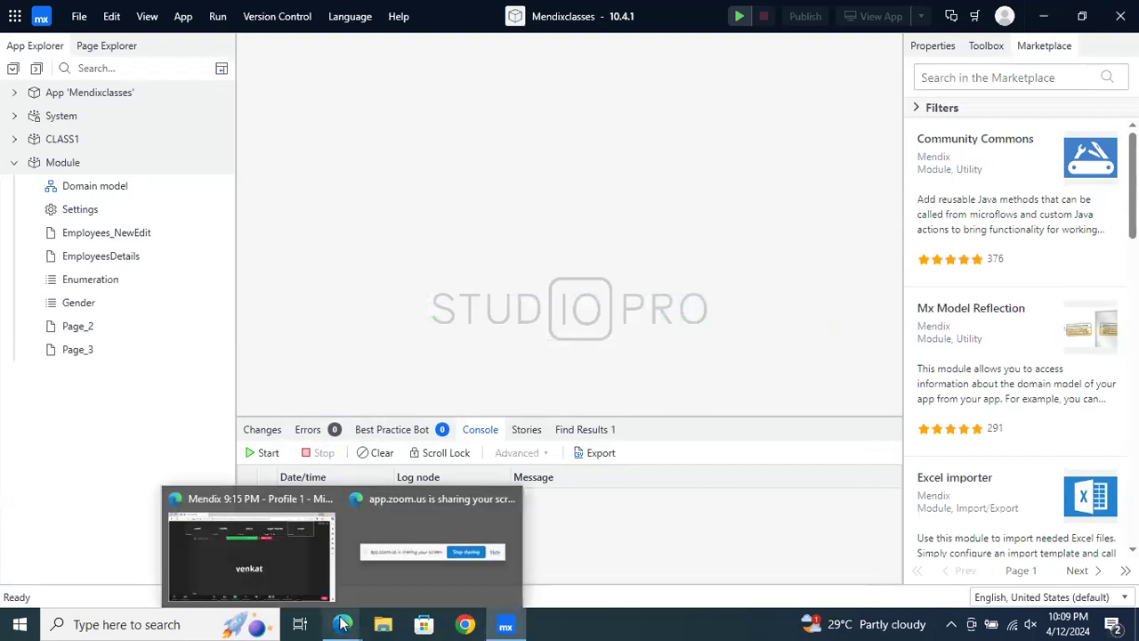
{"action": "left_click", "coordinate": [314, 575]}
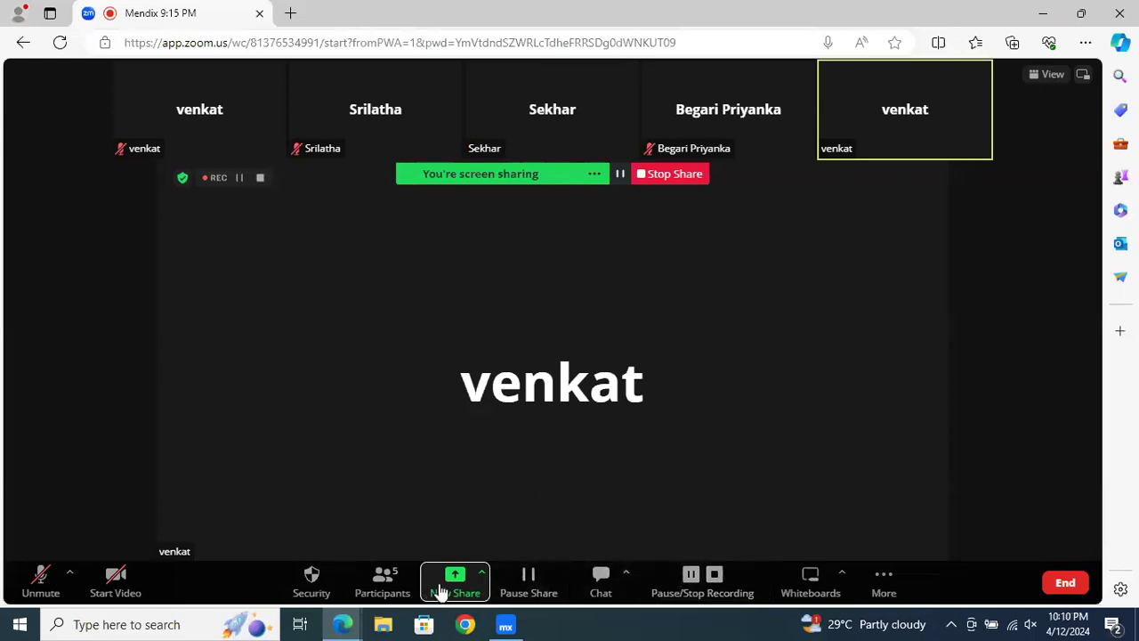
{"action": "left_click", "coordinate": [660, 177]}
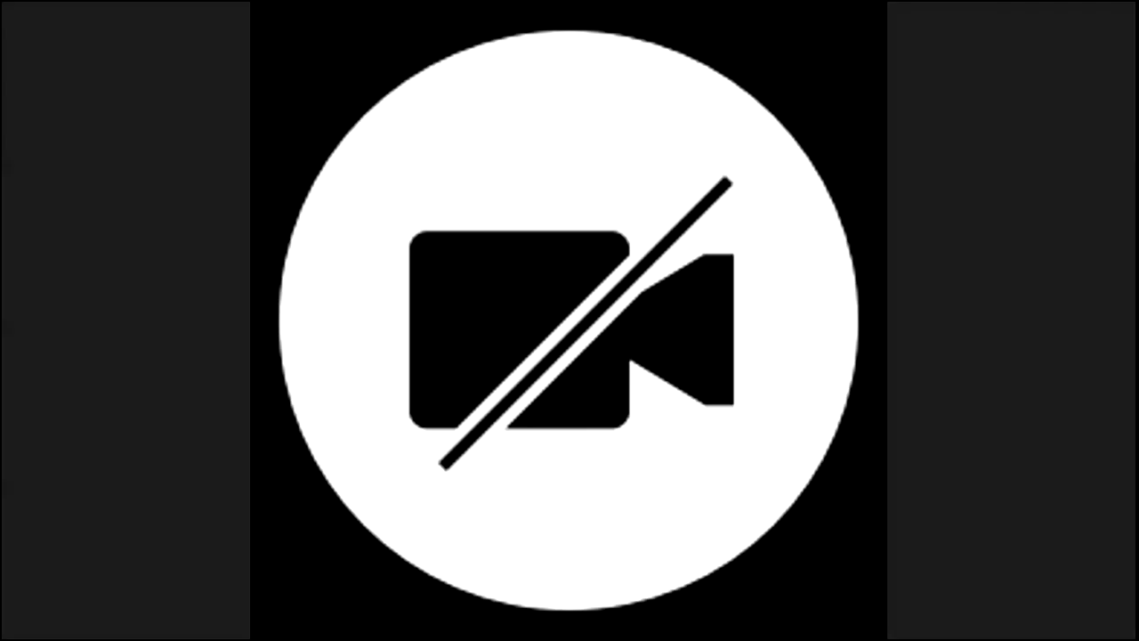
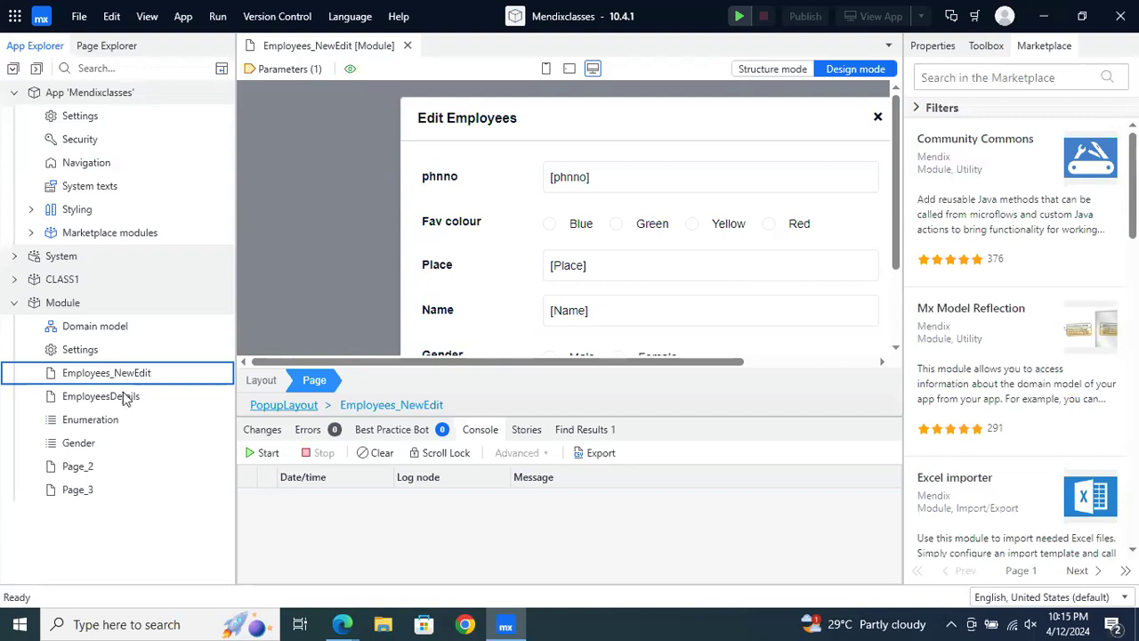
Open Page_3 of Module for editing and bring up the input element widgets that can be added to it
{"action": "double_click", "coordinate": [91, 491]}
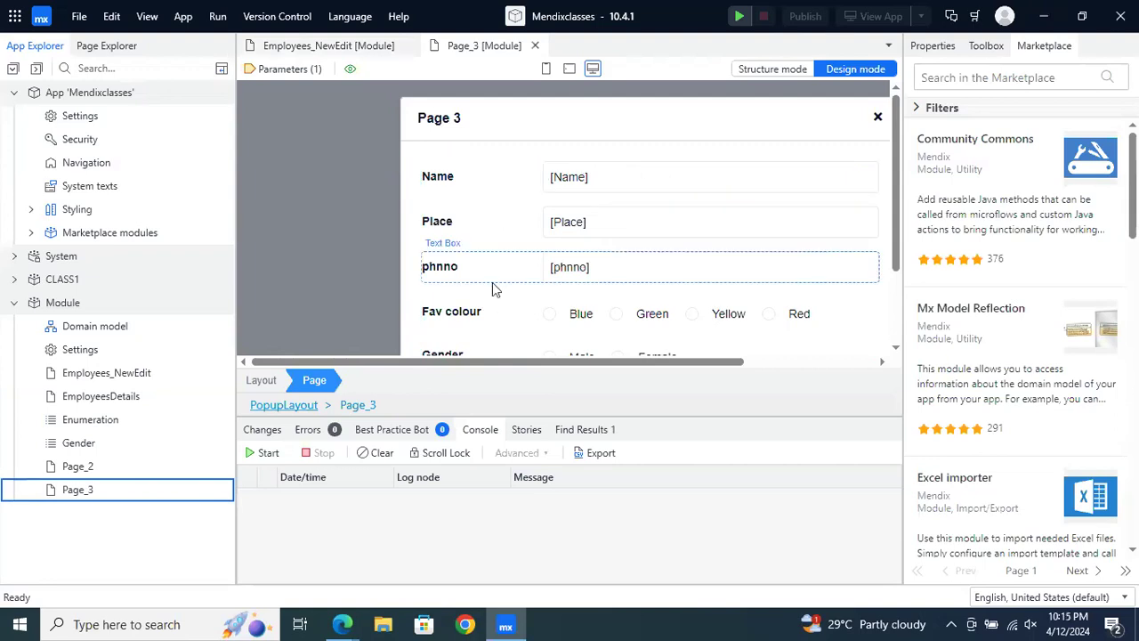
{"action": "left_click", "coordinate": [989, 50]}
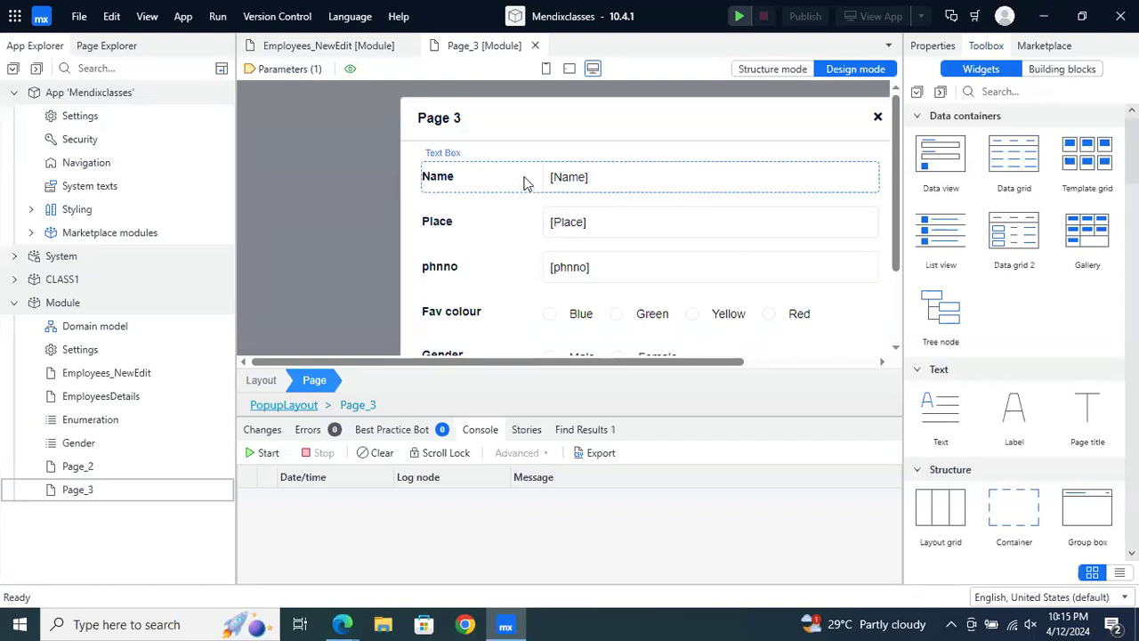
{"action": "scroll", "coordinate": [1038, 332], "scroll_direction": "down", "scroll_amount": 3}
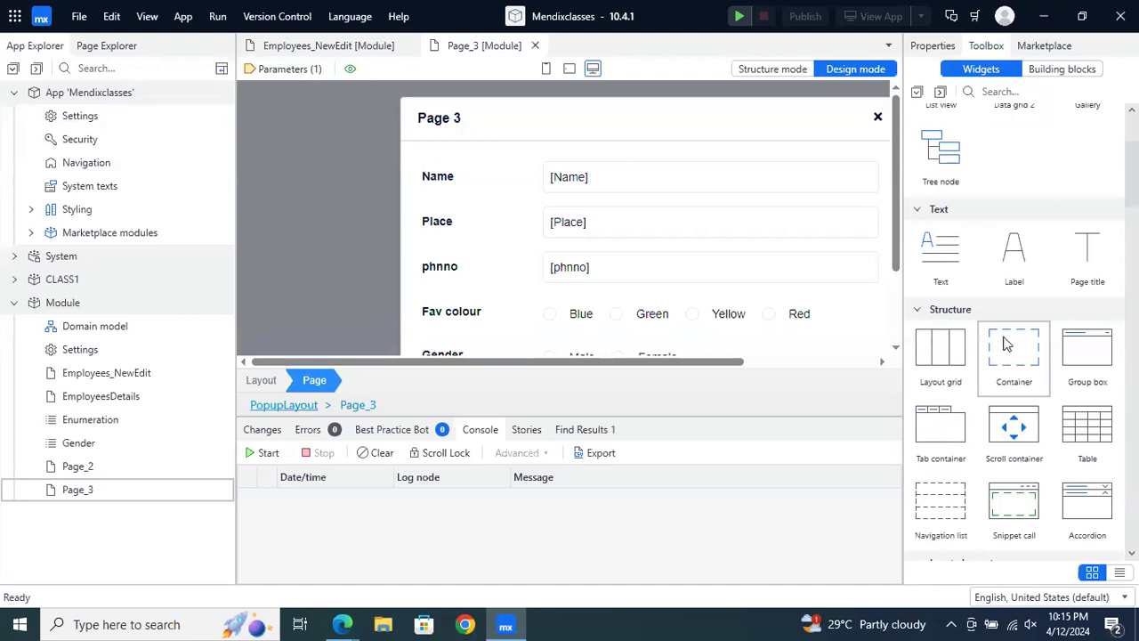
{"action": "scroll", "coordinate": [1009, 345], "scroll_direction": "down", "scroll_amount": 3}
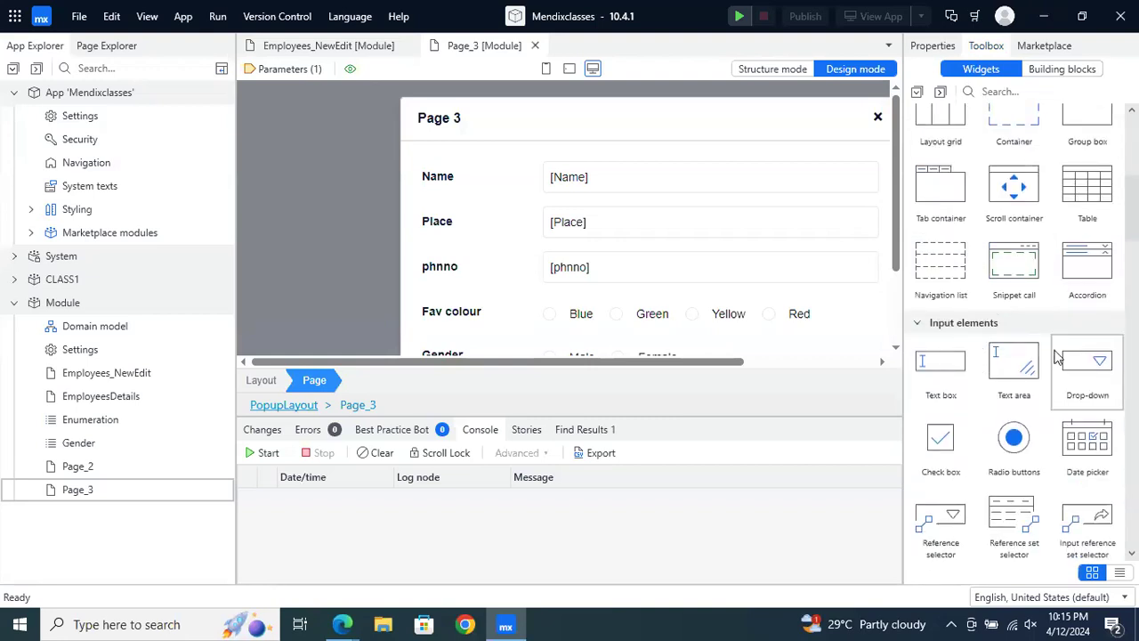
{"action": "scroll", "coordinate": [1041, 363], "scroll_direction": "down", "scroll_amount": 1}
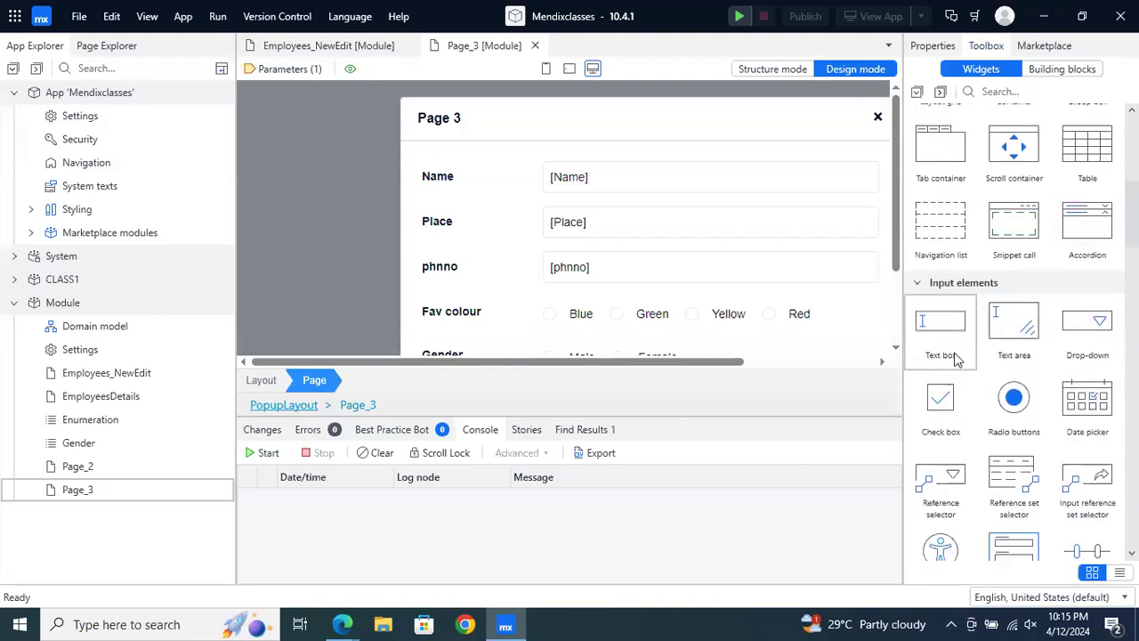
Add a text area between the Fav colour and Gender fields on Page_3, and delete it again
{"action": "left_click_drag", "start_coordinate": [948, 351], "coordinate": [1017, 313]}
{"action": "left_click_drag", "start_coordinate": [1034, 339], "coordinate": [593, 323]}
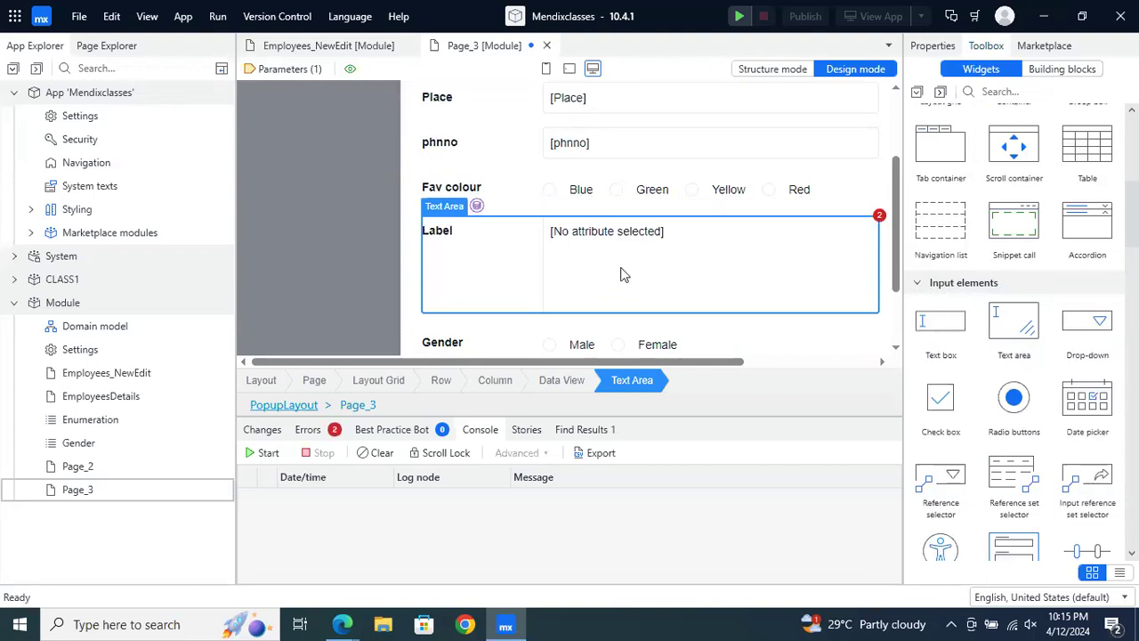
{"action": "right_click", "coordinate": [623, 275]}
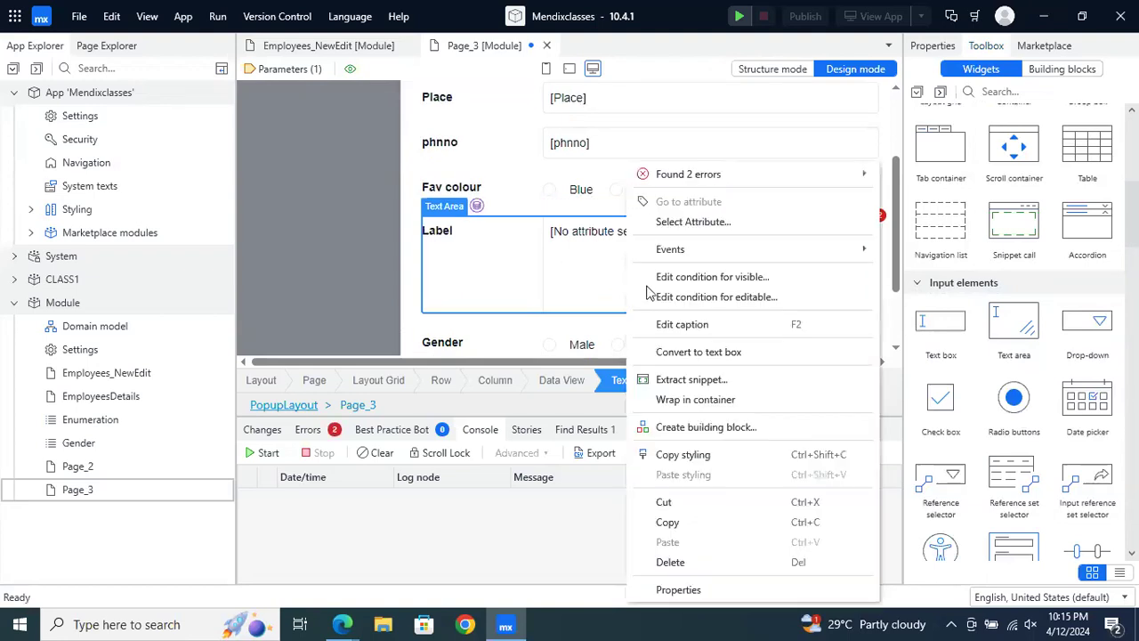
{"action": "left_click", "coordinate": [686, 567]}
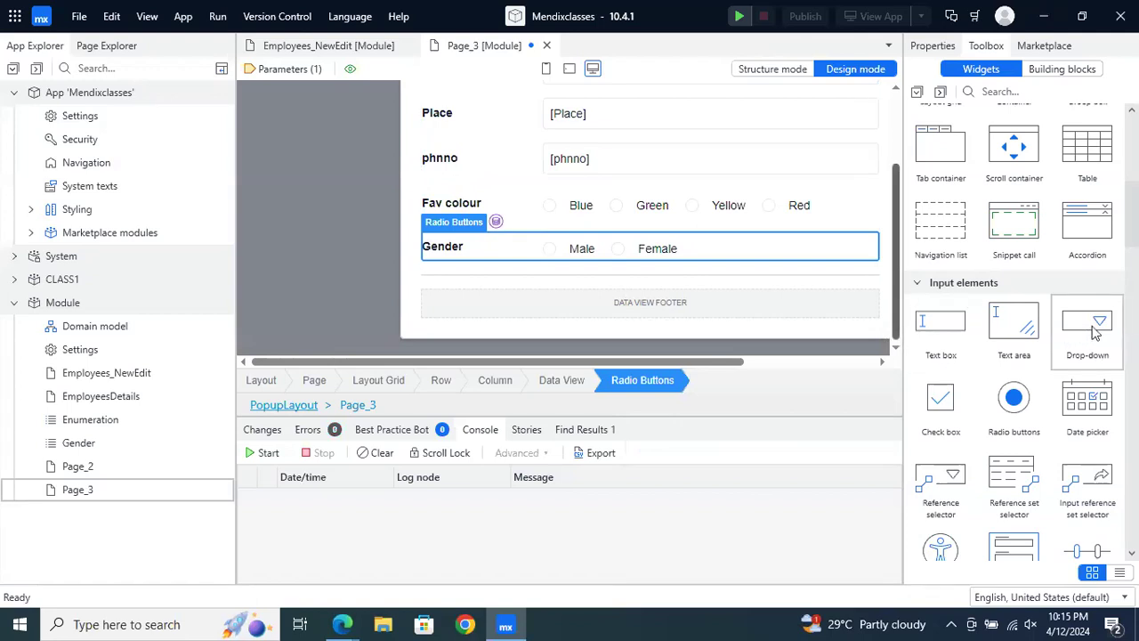
Add a drop-down below the Gender field on Page_3 and bind it to the FavColour attribute
{"action": "left_click_drag", "start_coordinate": [1094, 332], "coordinate": [685, 305]}
{"action": "double_click", "coordinate": [783, 295]}
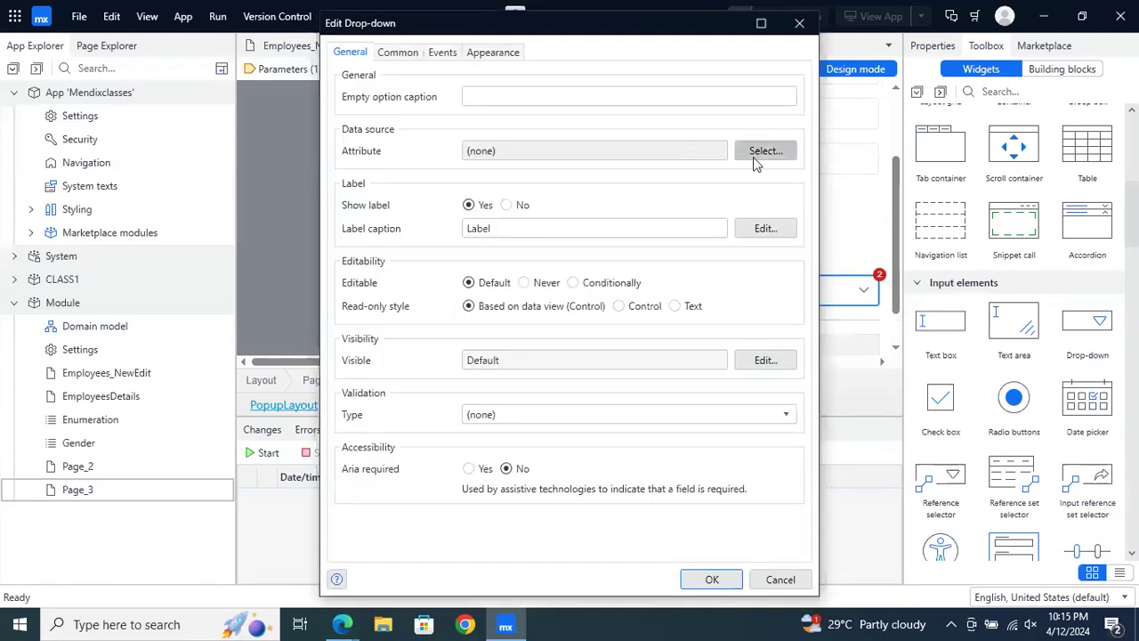
{"action": "left_click", "coordinate": [761, 153]}
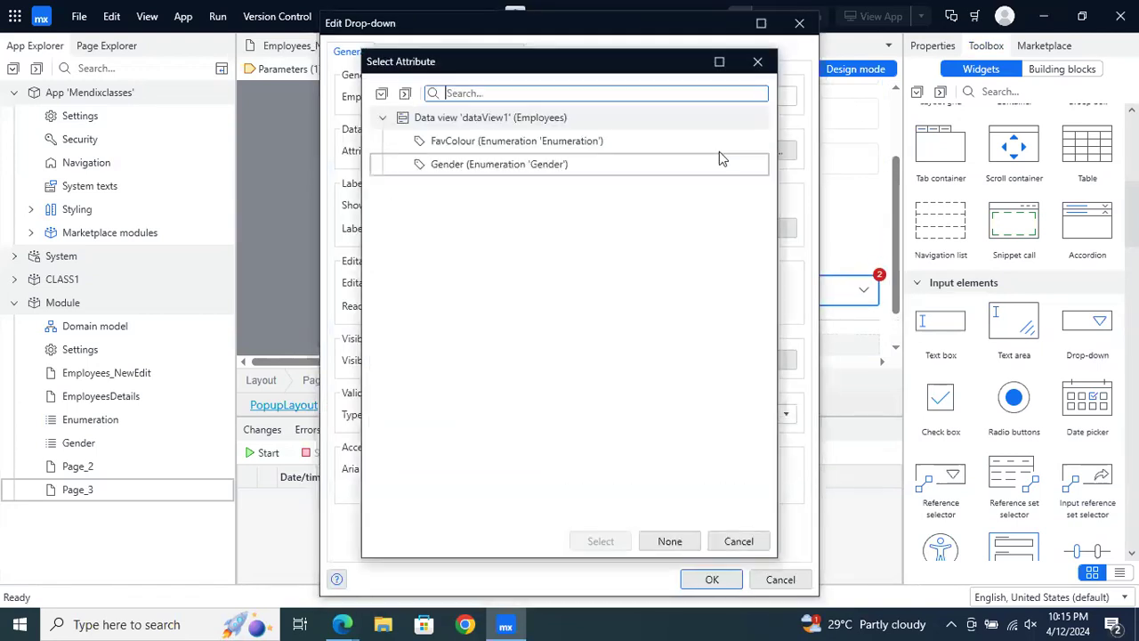
{"action": "left_click", "coordinate": [481, 147]}
{"action": "left_click", "coordinate": [601, 540]}
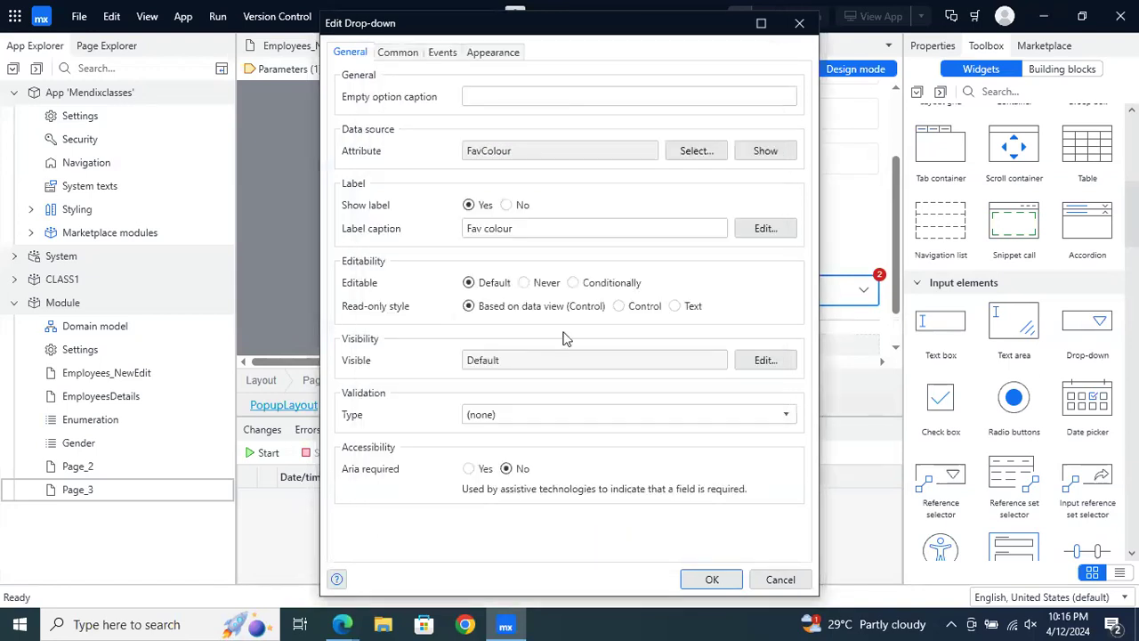
{"action": "left_click", "coordinate": [712, 579]}
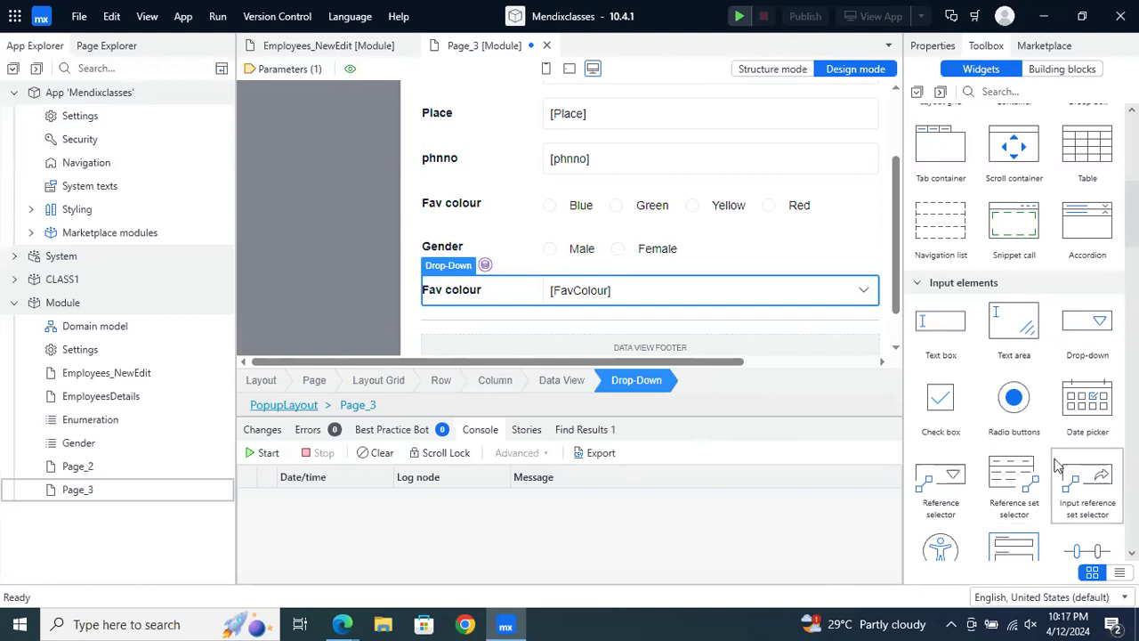
Open Module's domain model, review the attributes in the Employees entity's properties, and close the dialog
{"action": "scroll", "coordinate": [1058, 463], "scroll_direction": "down", "scroll_amount": 1}
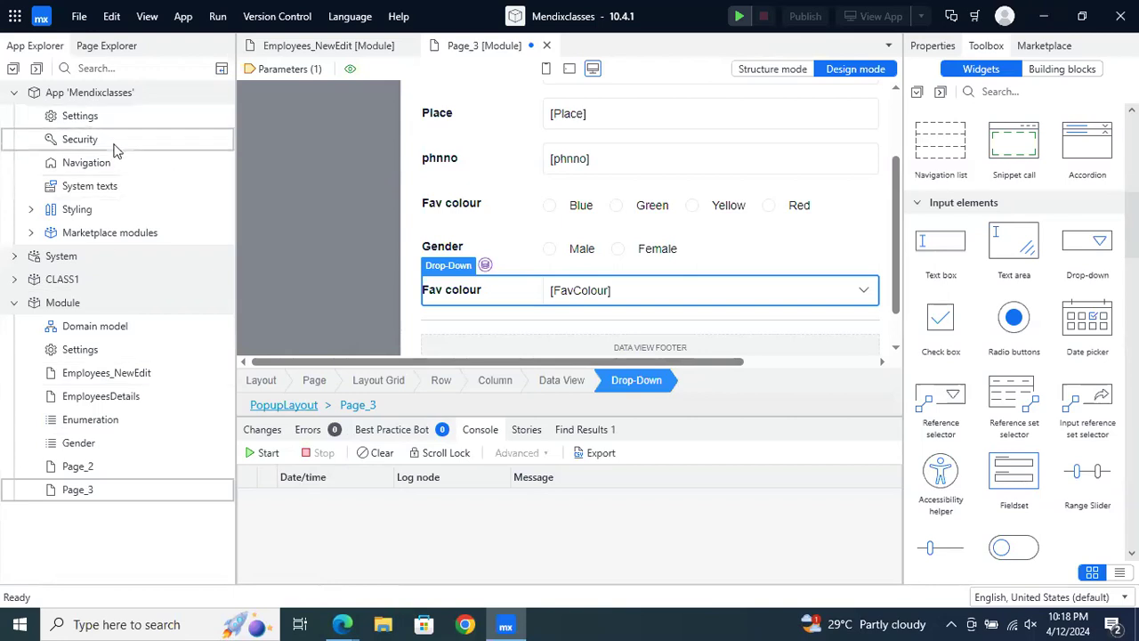
{"action": "double_click", "coordinate": [102, 329]}
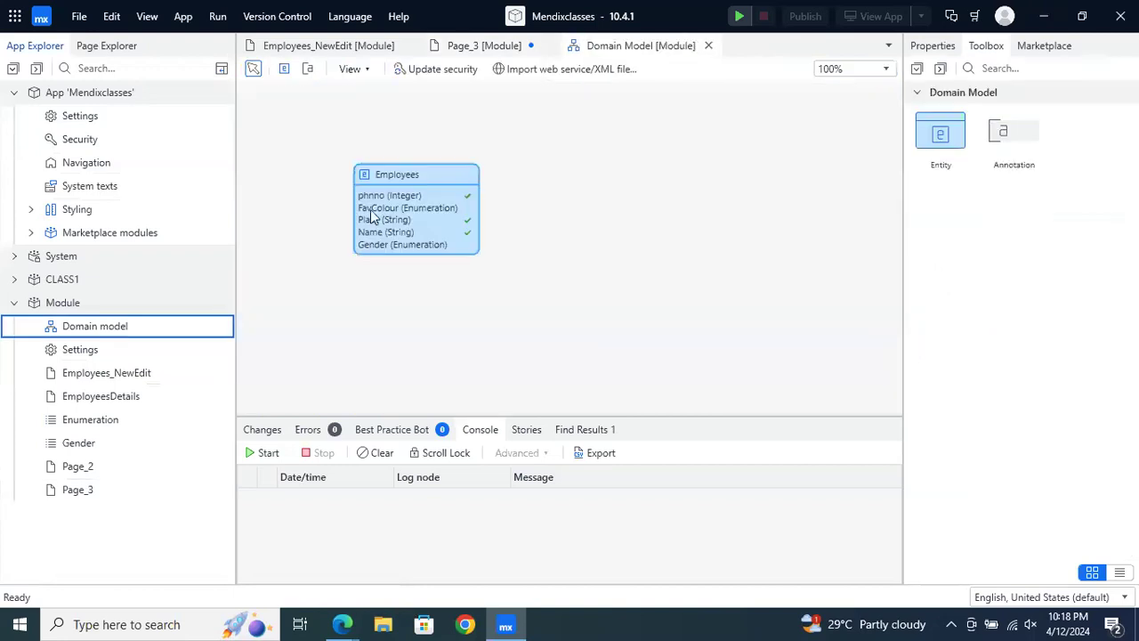
{"action": "left_click", "coordinate": [405, 178]}
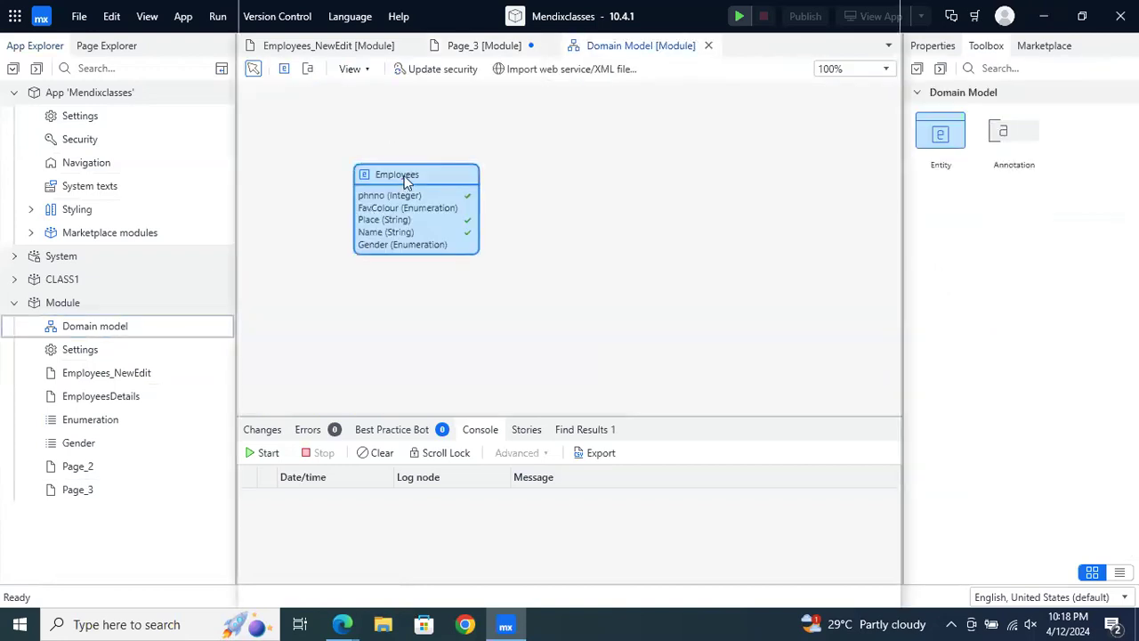
{"action": "double_click", "coordinate": [405, 178]}
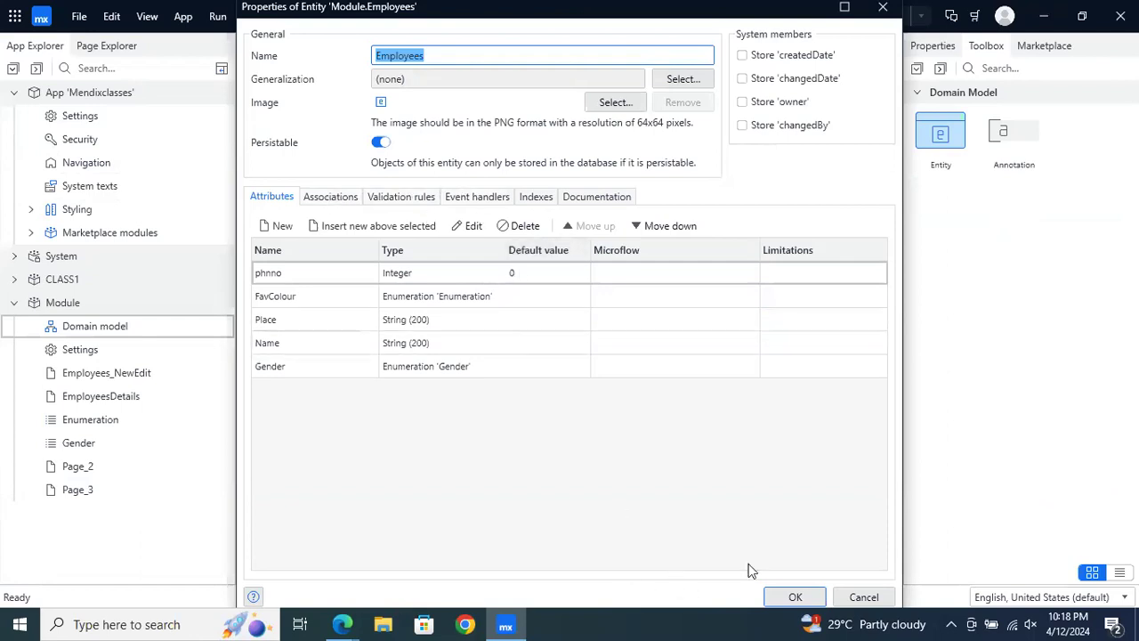
{"action": "left_click", "coordinate": [795, 597]}
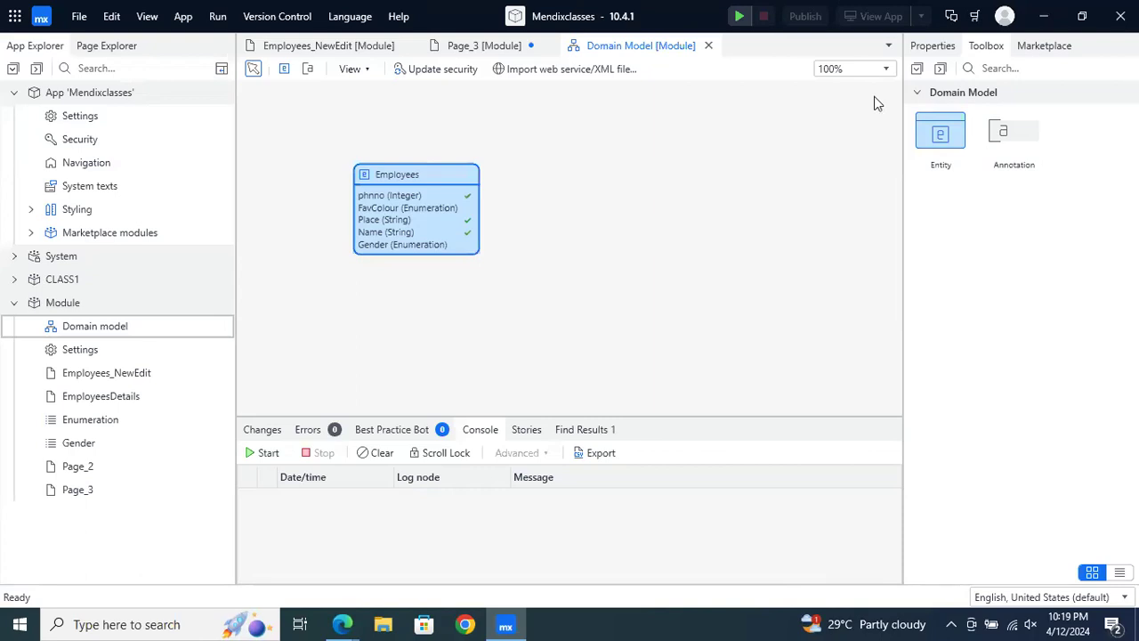
Switch to the Zoom meeting in Microsoft Edge
{"action": "left_click", "coordinate": [503, 625]}
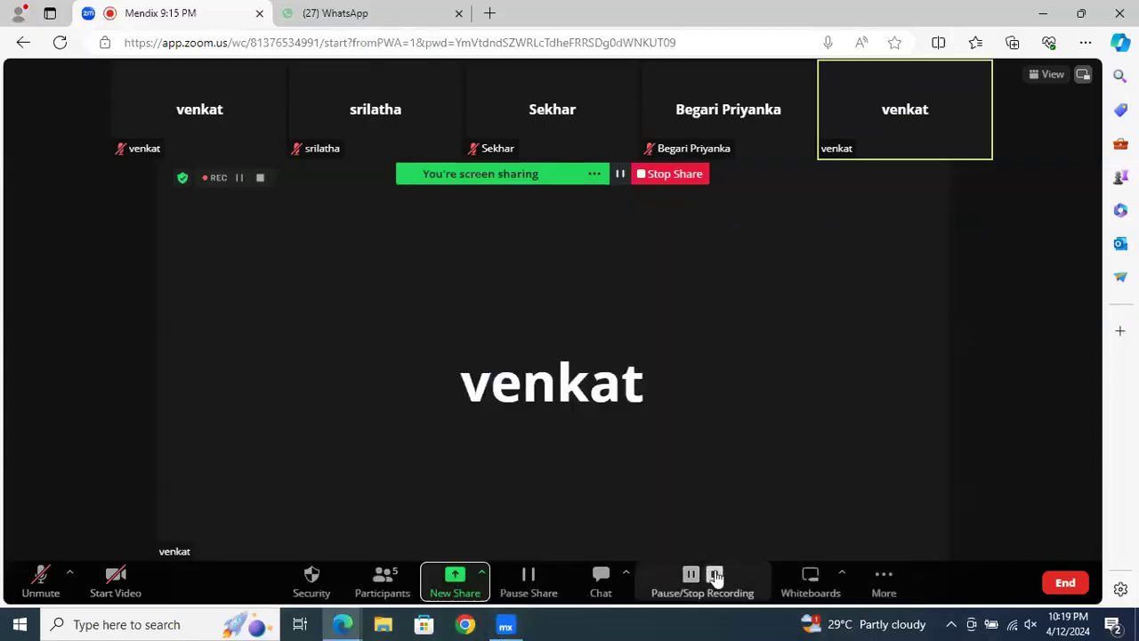